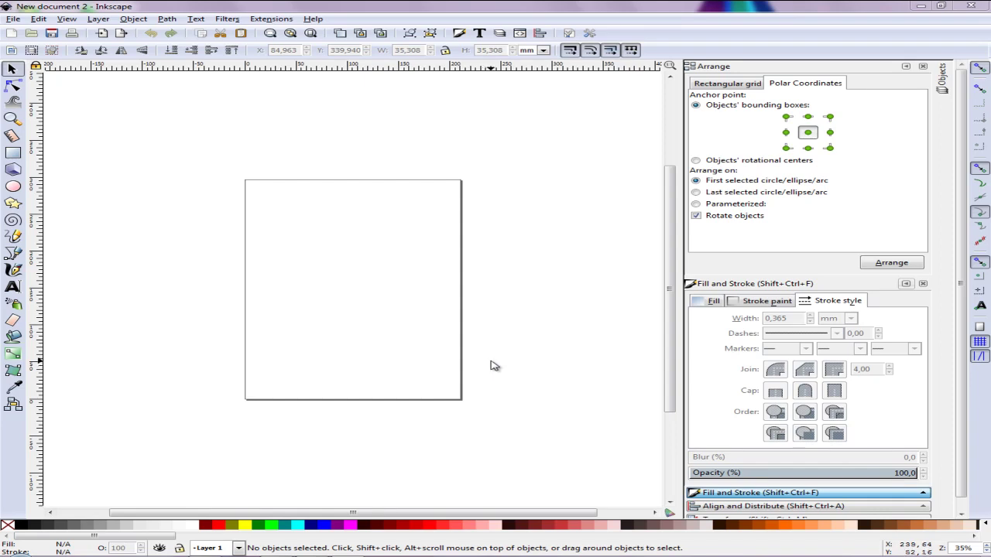
Bring up the Oreo reference images and show the page at 1:1 zoom.
click(206, 556)
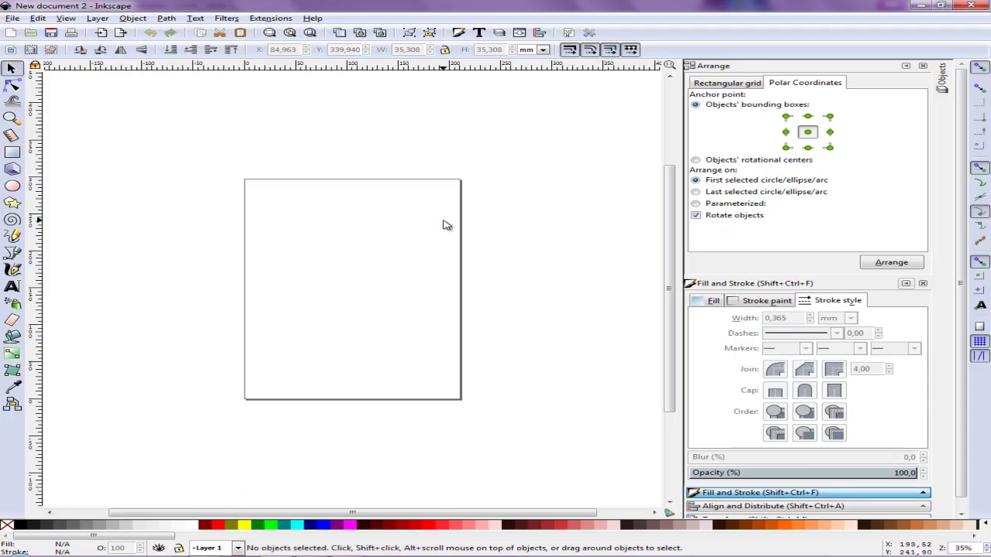
click(71, 19)
mouse_move(88, 32)
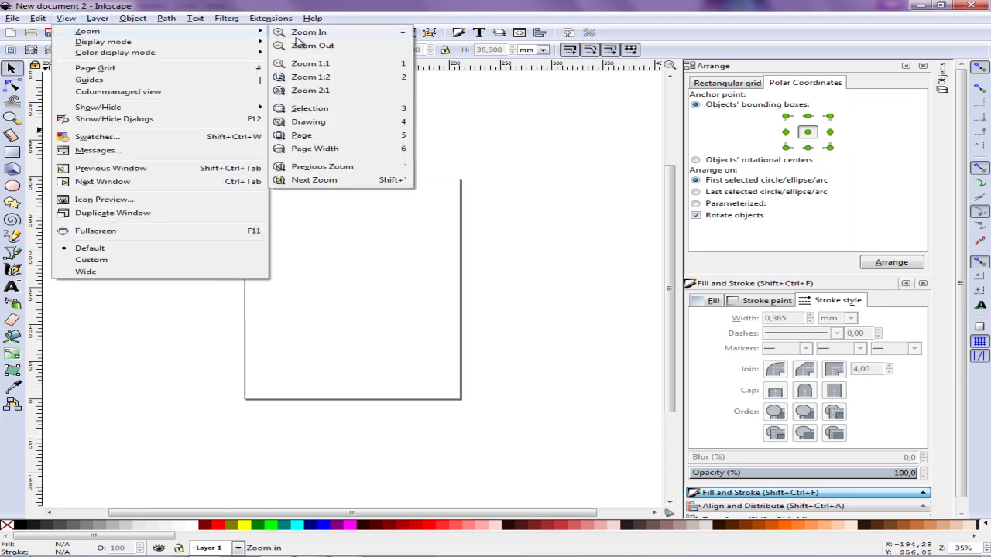
click(314, 65)
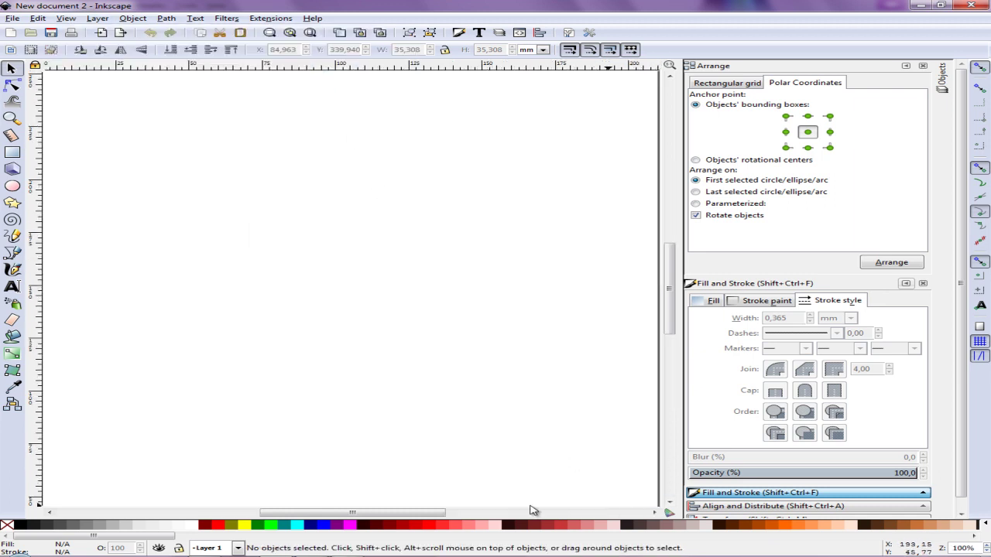
Collapse the Arrange and Fill and Stroke docked panels to icon tabs.
click(905, 67)
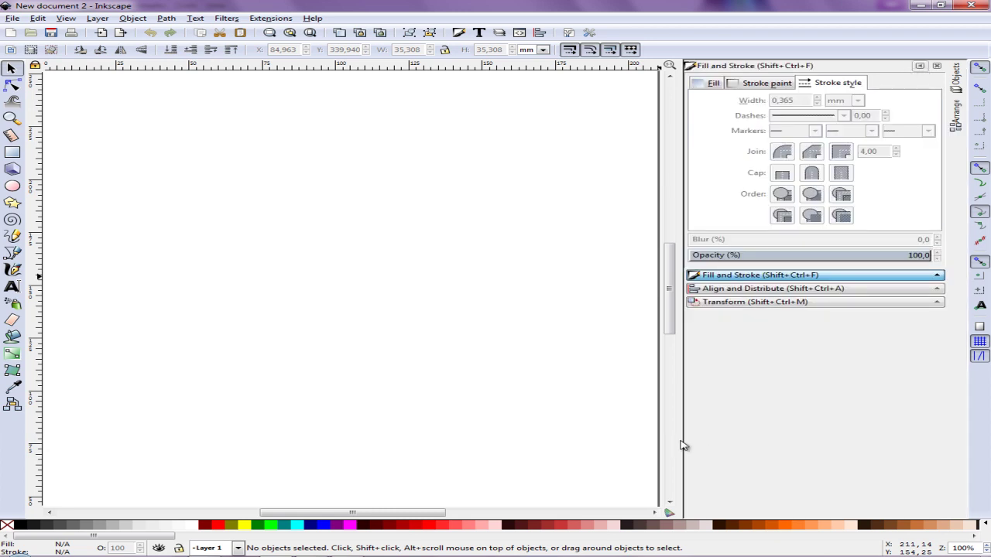
click(920, 67)
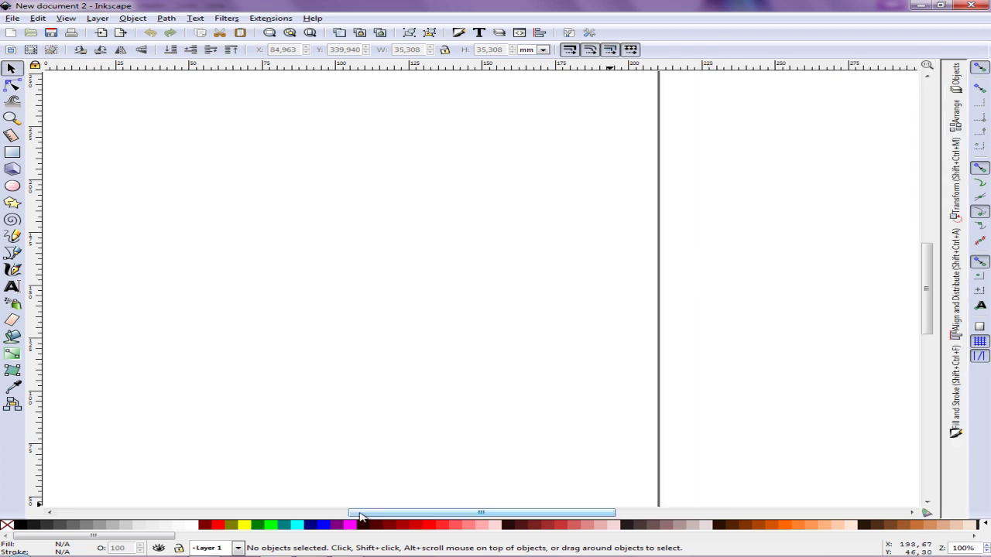
drag(367, 514, 321, 519)
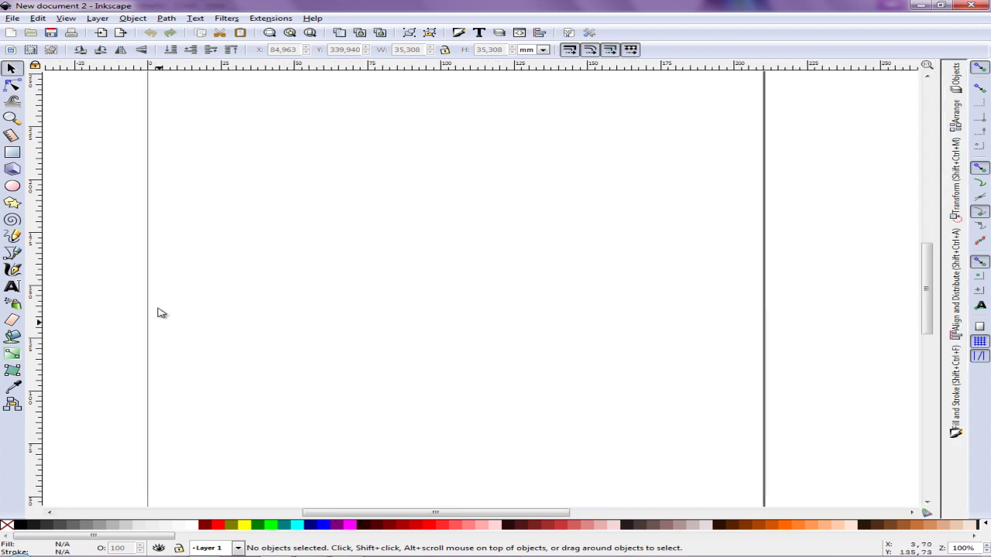
click(12, 186)
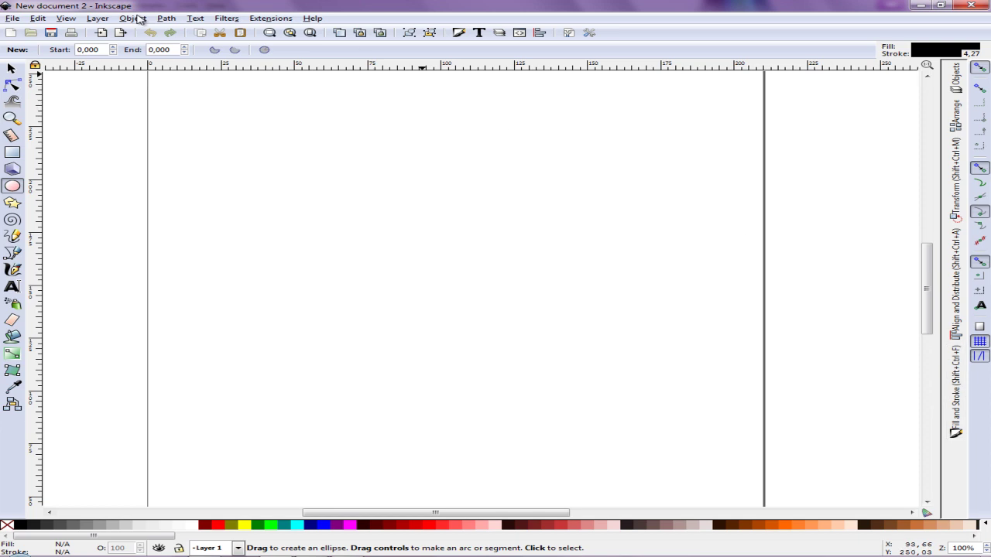
Open the Layers panel and rename Layer 1 to 'batang melingkar'.
click(97, 17)
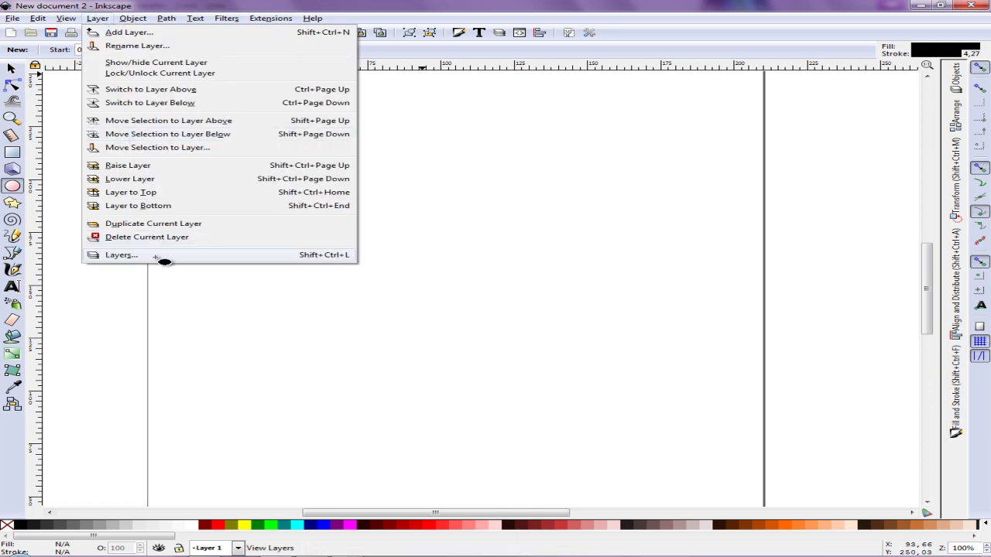
click(163, 255)
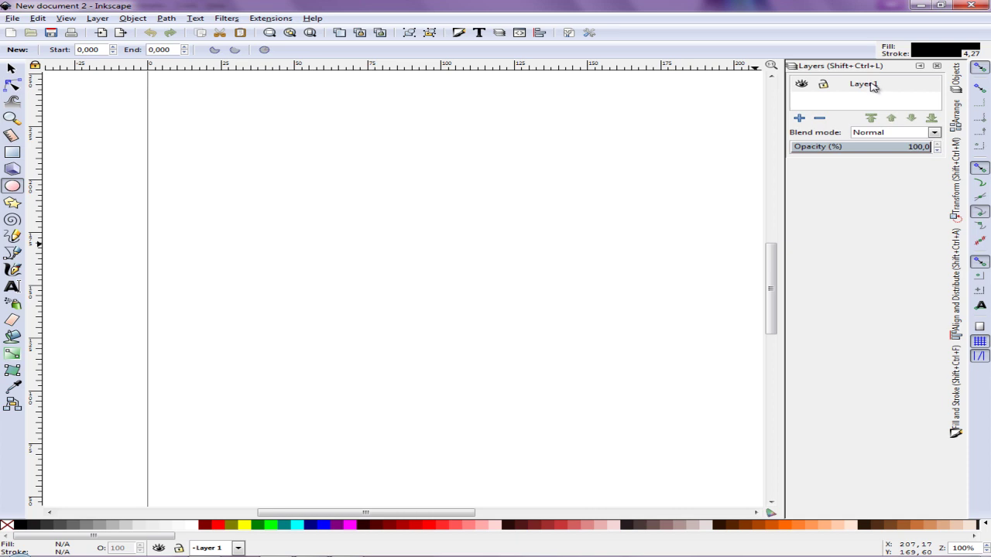
click(869, 86)
click(869, 87)
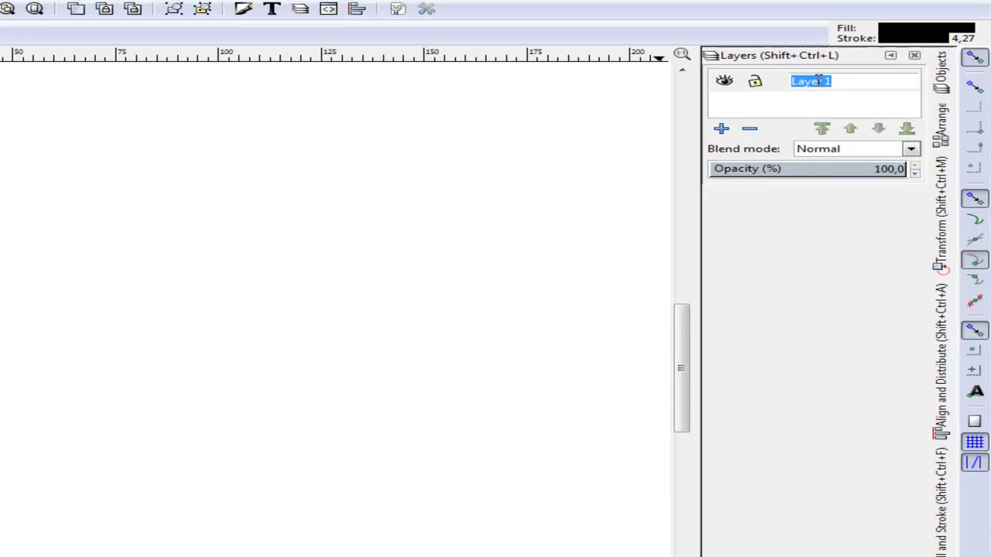
text(batang)
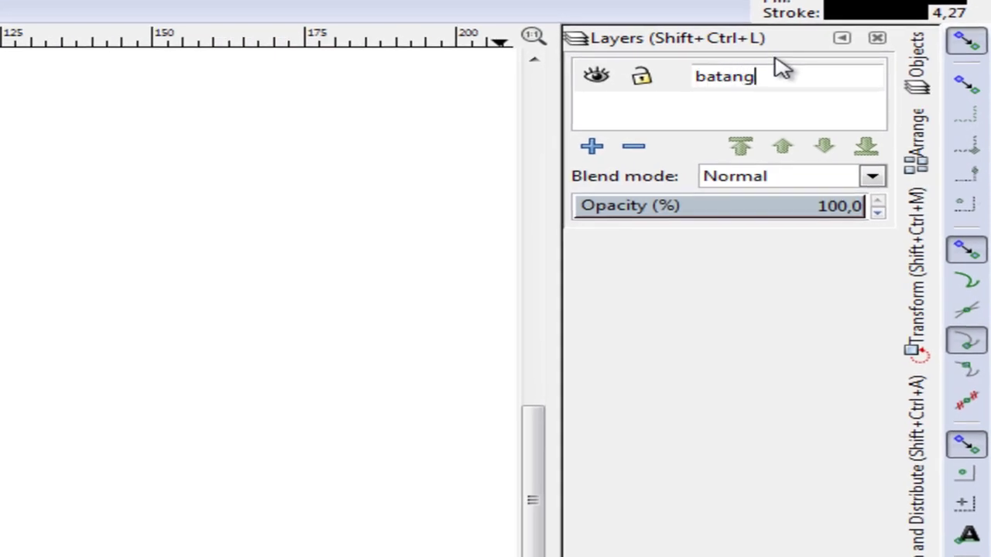
text( meling)
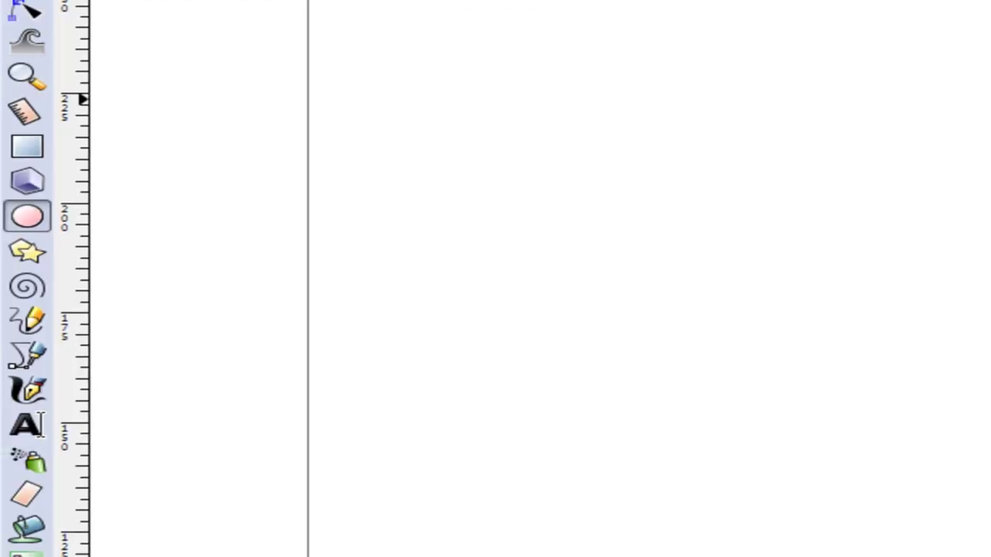
Draw a tall narrow black rectangle and round its corners into a pill-shaped bar.
click(31, 149)
mouse_move(540, 101)
mouse_down()
mouse_move(581, 214)
mouse_move(571, 188)
mouse_up()
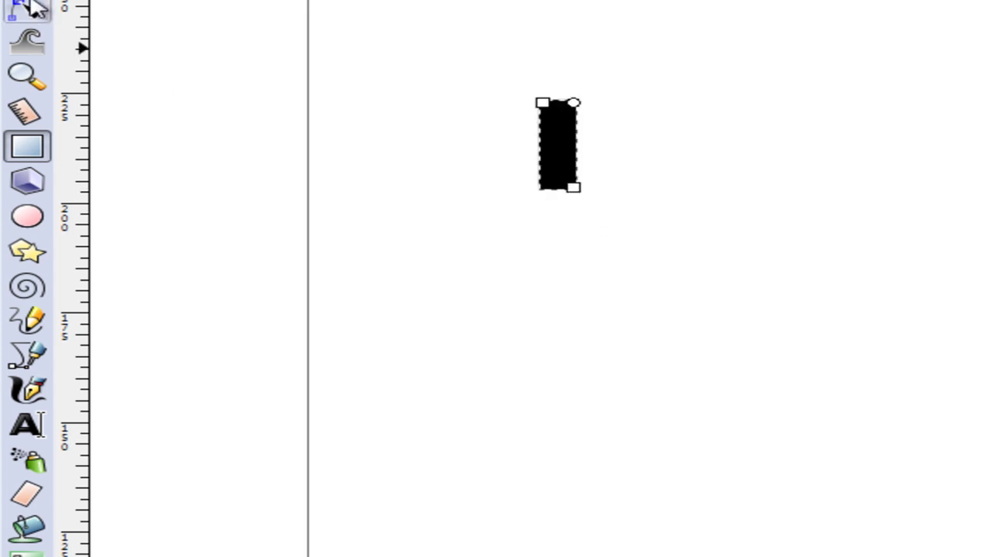
click(31, 9)
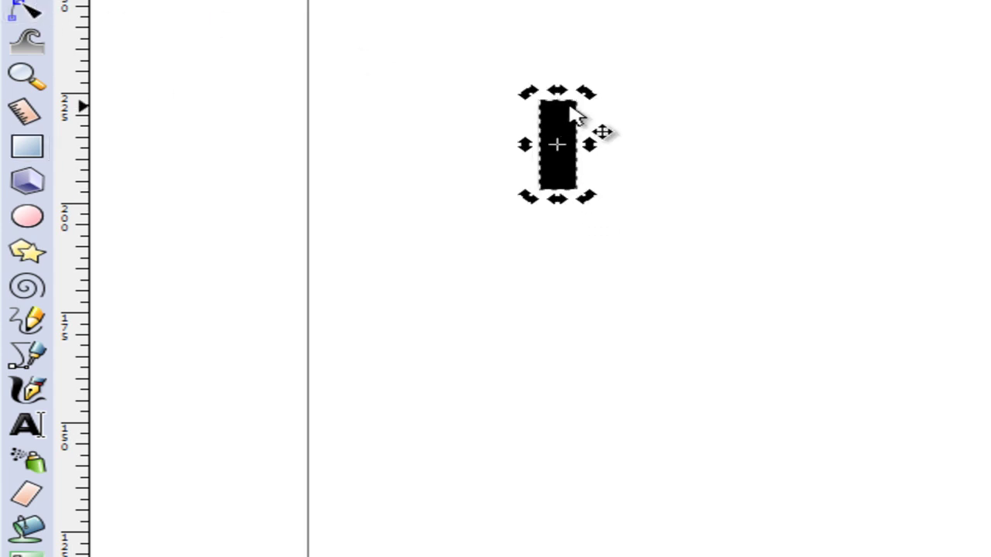
click(29, 9)
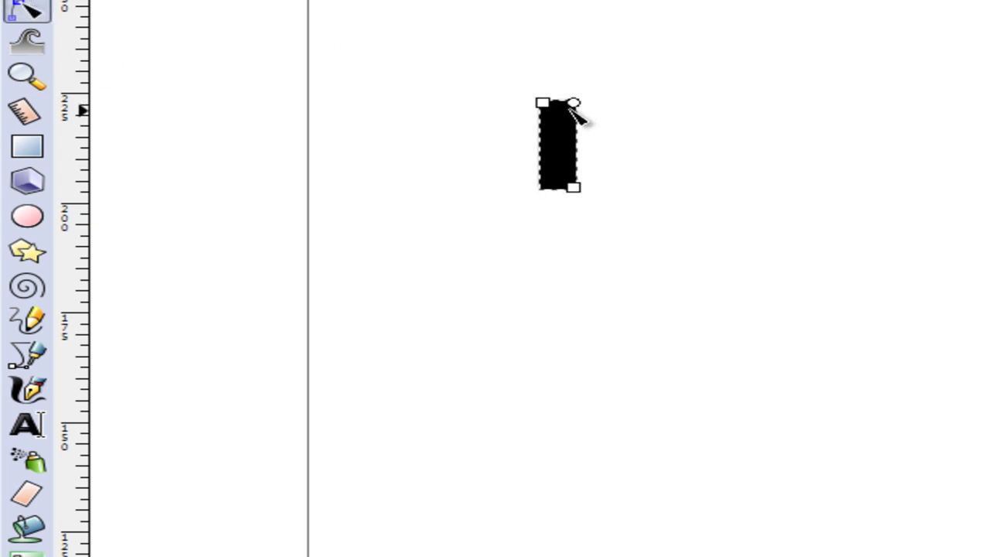
drag(574, 103, 586, 127)
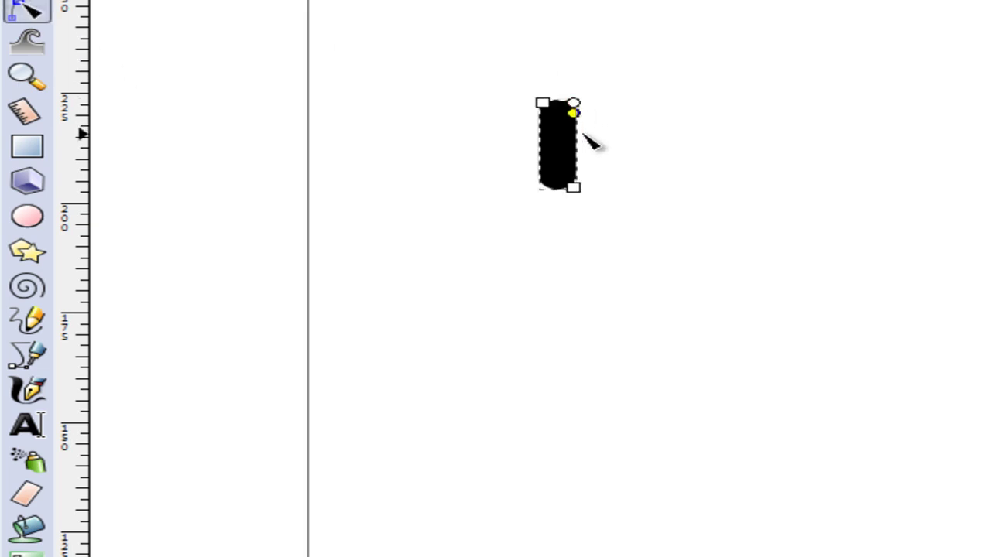
click(27, 8)
click(565, 111)
click(534, 180)
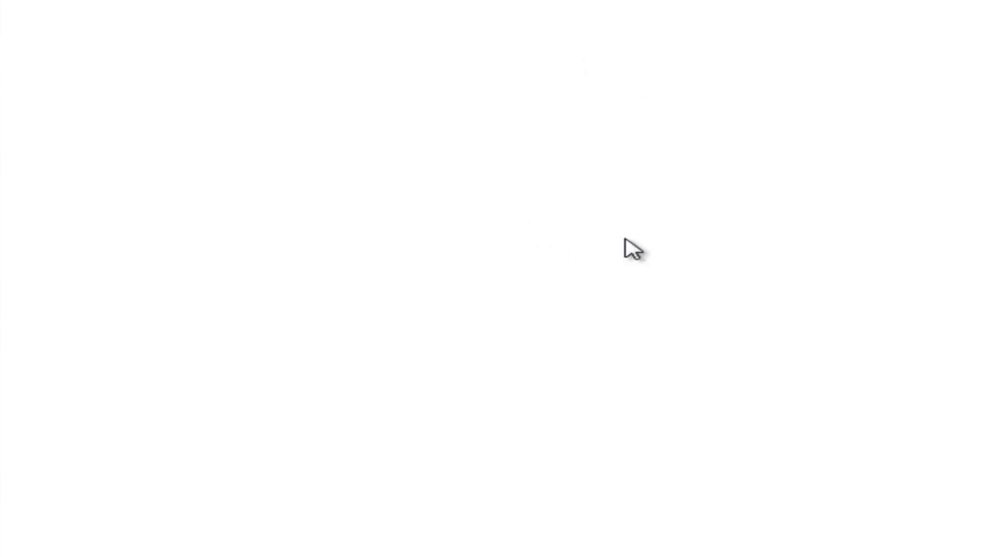
Add a layer named 'lingkaran bantu' above 'batang melingkar' and make it current.
key(shift+ctrl+n)
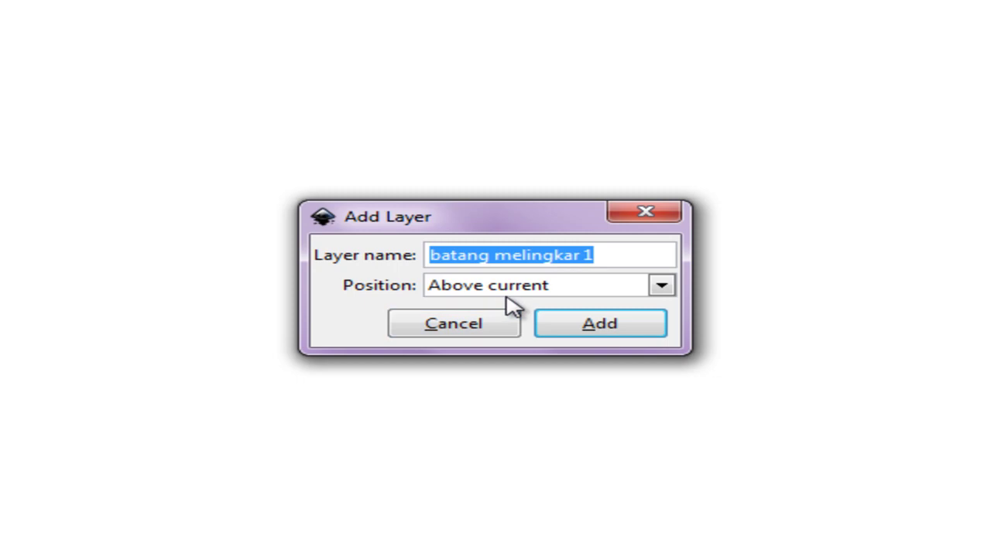
text(lingkaran b)
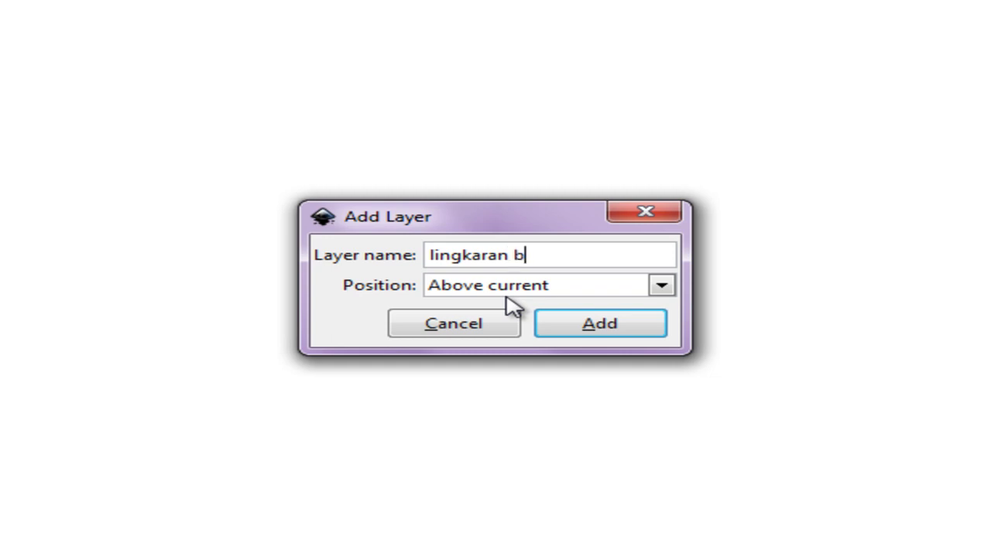
text(antu)
key(Return)
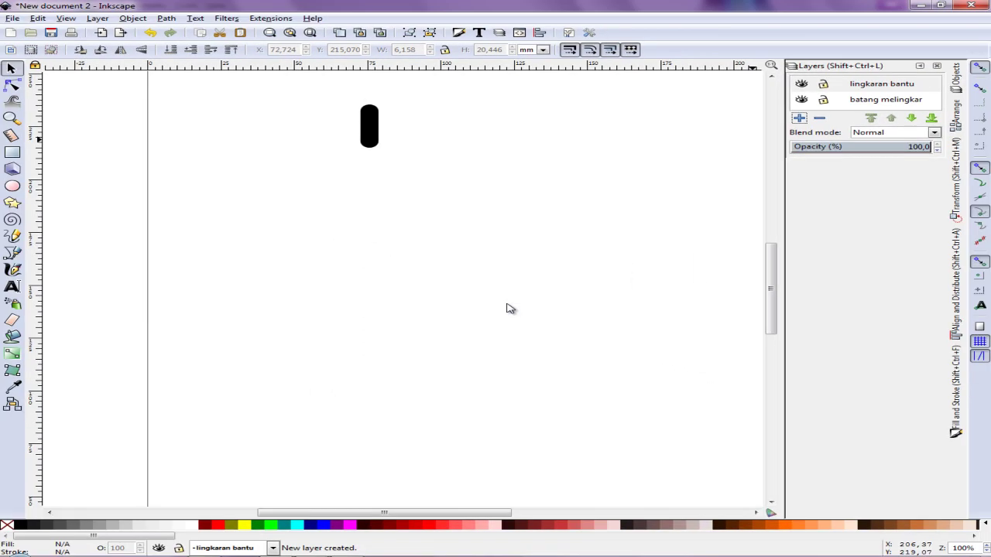
click(909, 86)
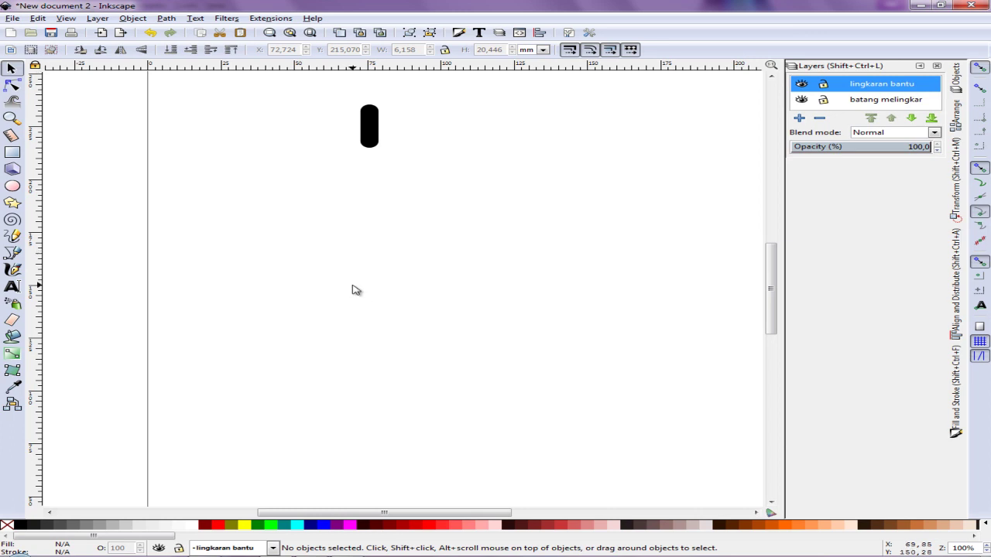
Draw a large circle and move it together with the bar onto the page.
click(12, 186)
mouse_move(326, 268)
mouse_down()
mouse_move(357, 283)
mouse_move(541, 195)
mouse_move(492, 207)
mouse_move(520, 204)
mouse_up()
scroll(327, 269, down, 2)
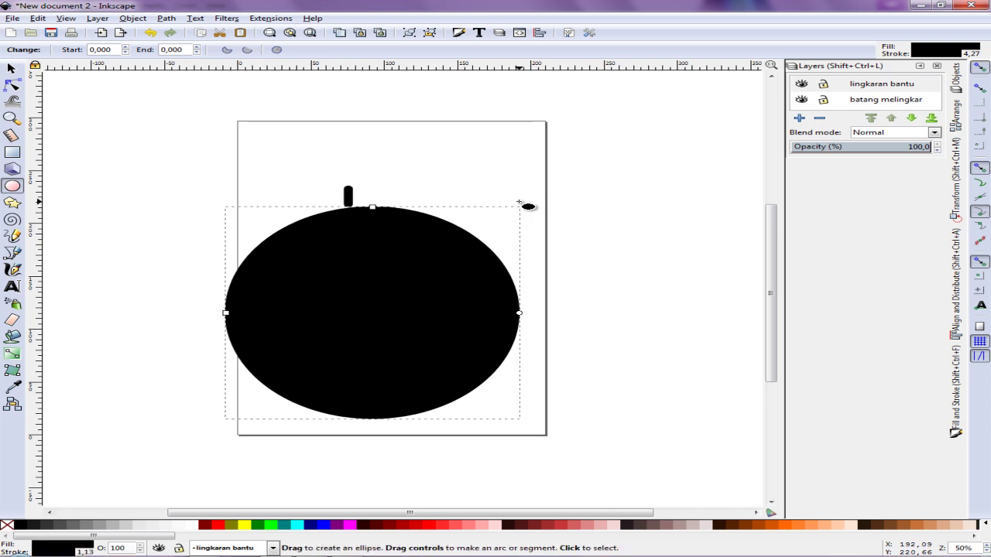
click(11, 68)
mouse_move(155, 146)
mouse_down()
mouse_move(508, 394)
mouse_move(609, 449)
mouse_up()
drag(410, 319, 431, 287)
click(549, 276)
Remove the circle's fill so only its outline remains.
click(490, 256)
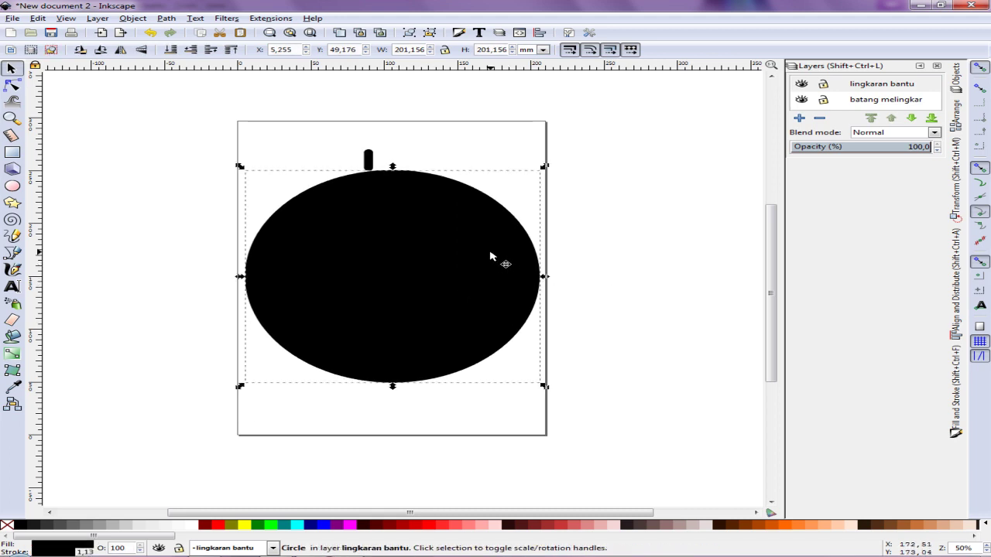
right_click(66, 551)
click(46, 551)
right_click(48, 544)
click(100, 546)
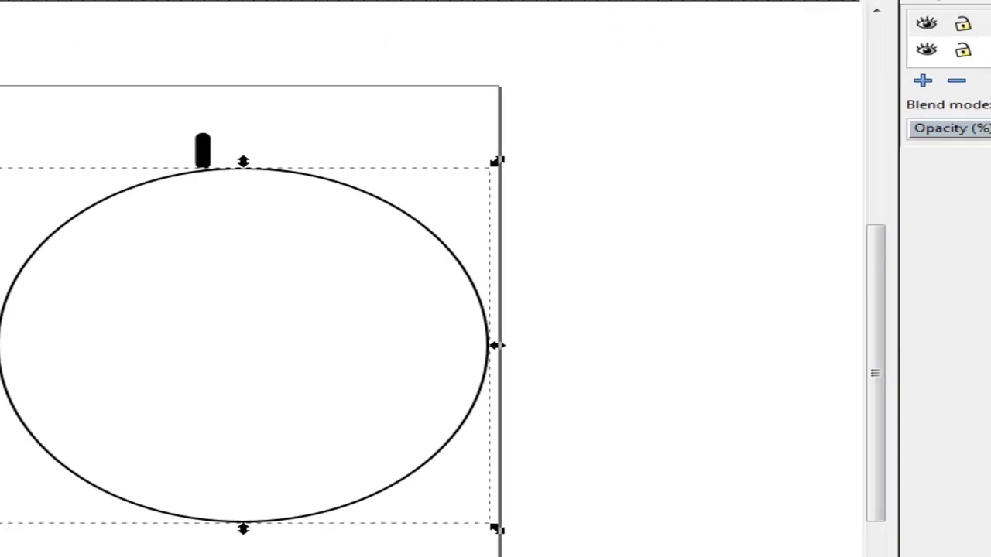
Position the rounded bar just above the top of the circle.
click(366, 162)
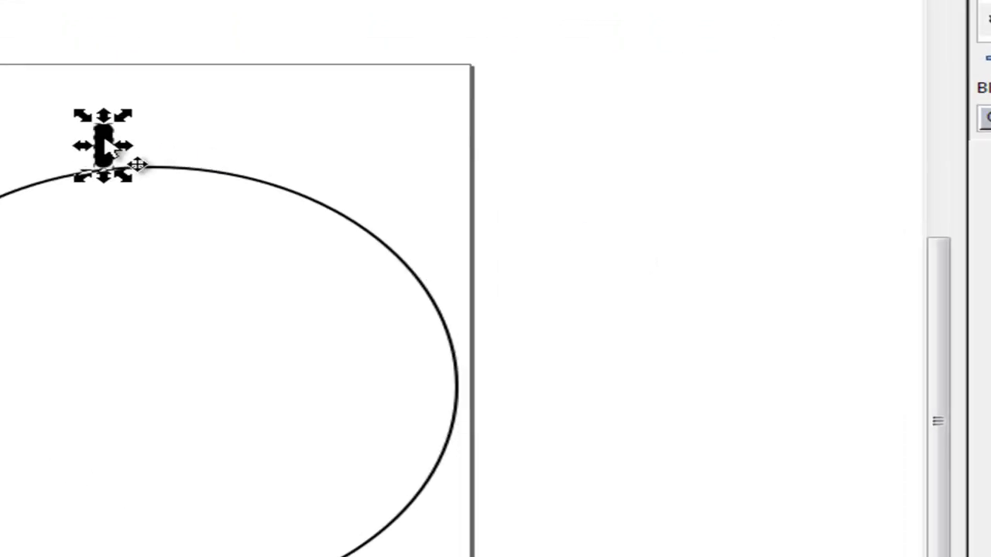
mouse_move(112, 147)
mouse_down()
mouse_move(186, 100)
mouse_move(178, 89)
mouse_up()
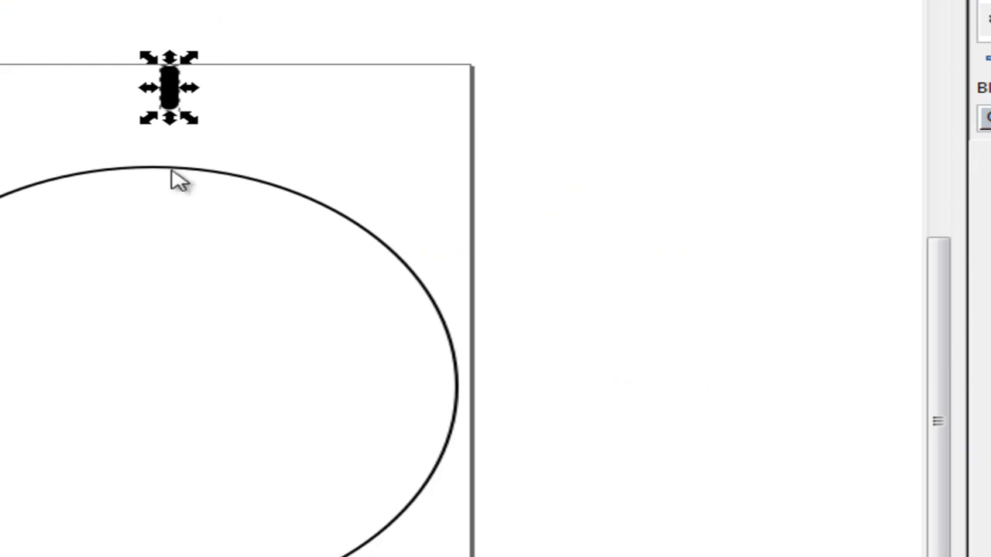
click(271, 126)
drag(170, 92, 171, 113)
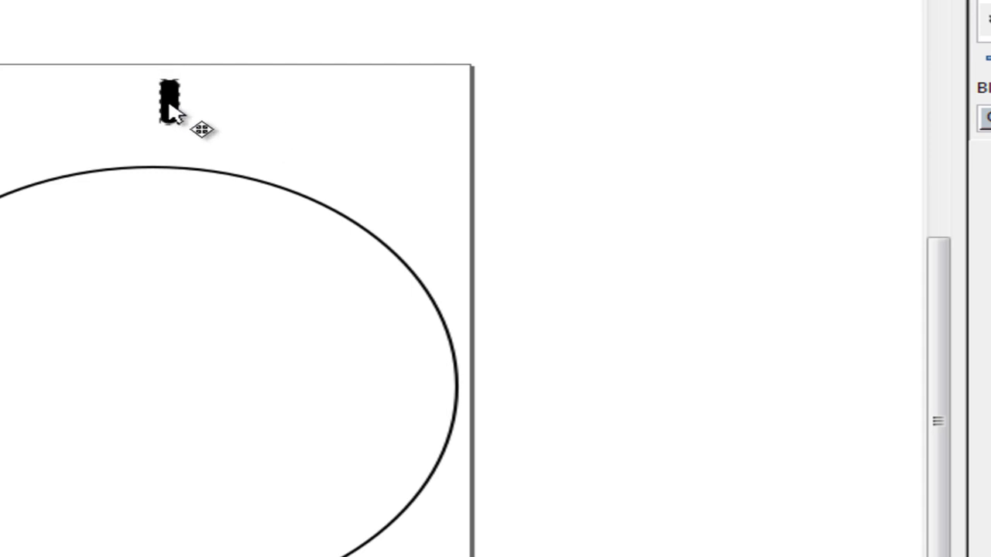
click(225, 173)
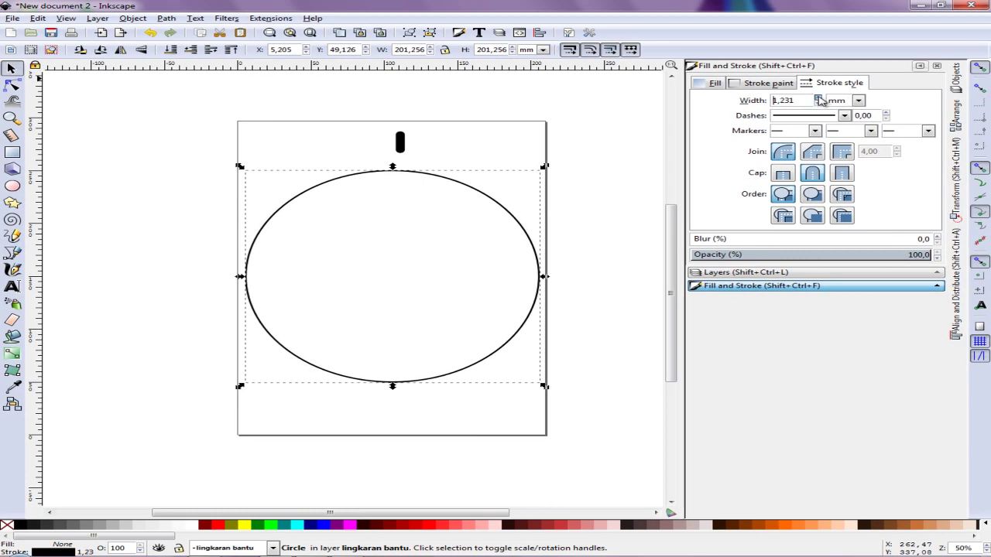
Thicken the circle's outline to 2.131 mm and nudge the bar toward its centre.
click(820, 98)
click(819, 98)
click(819, 99)
click(484, 132)
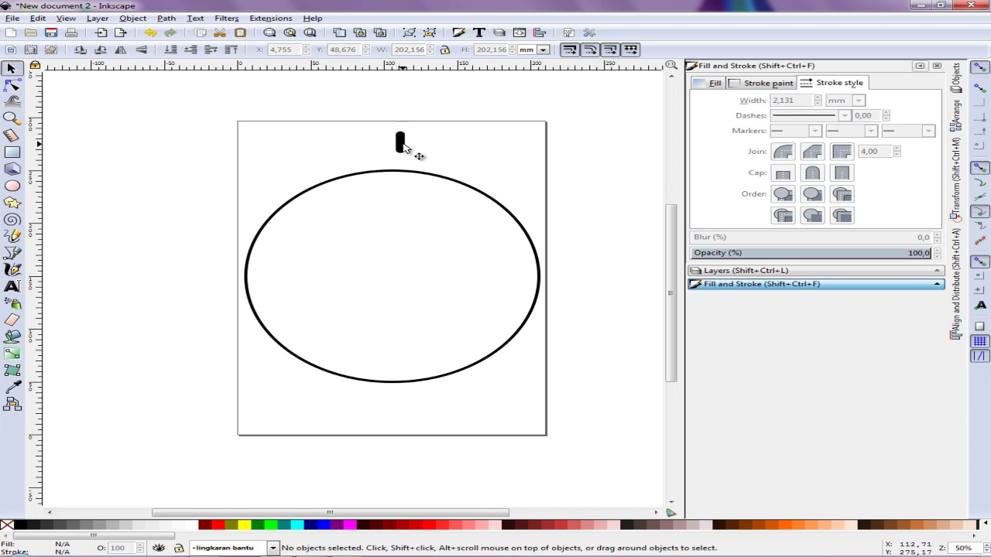
drag(404, 147, 398, 145)
click(407, 234)
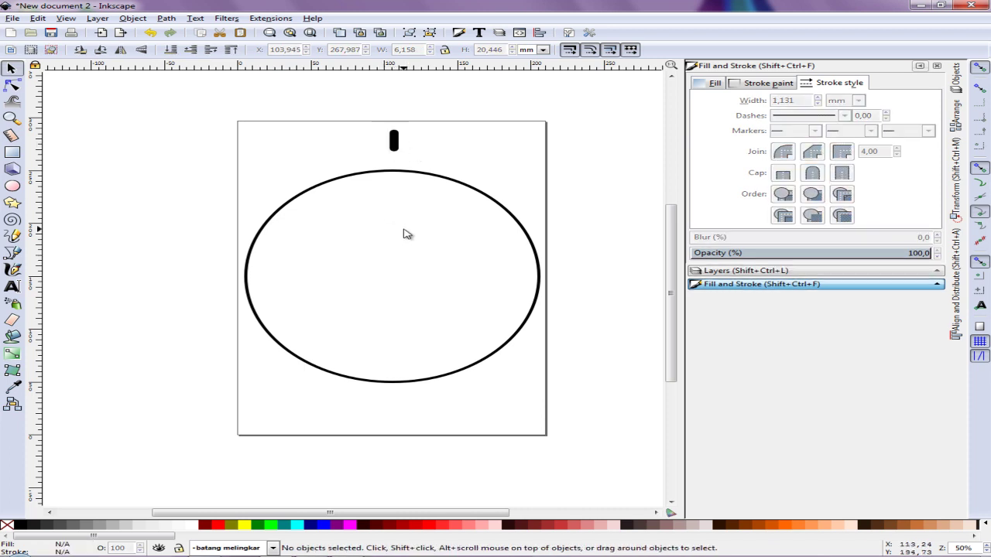
Center the bar and circle on the vertical axis, then zoom in on them.
drag(209, 99, 593, 425)
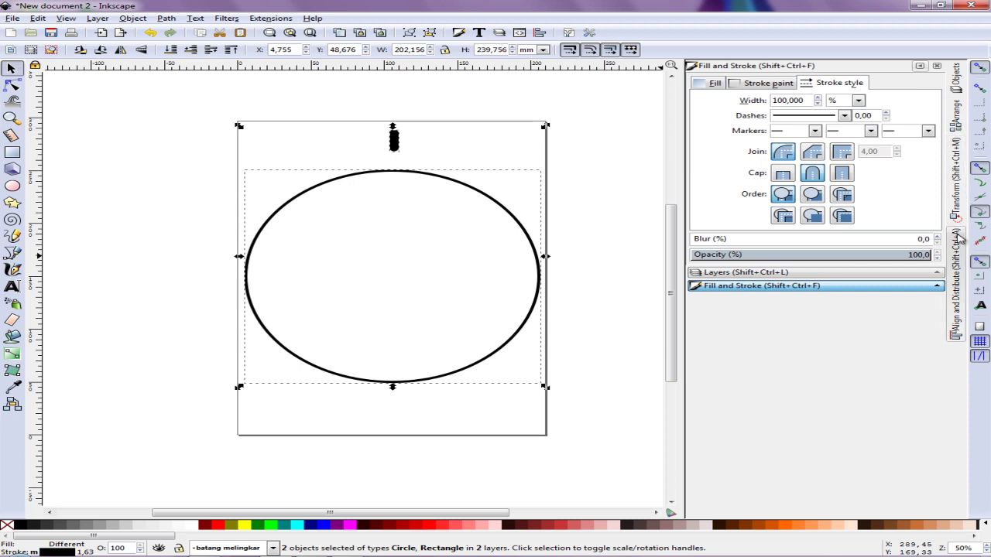
click(958, 293)
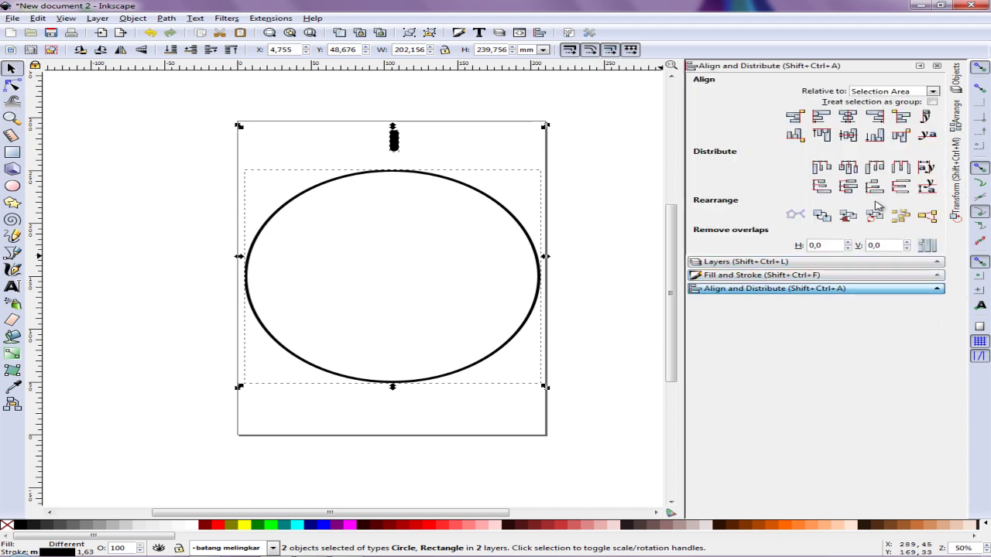
click(849, 120)
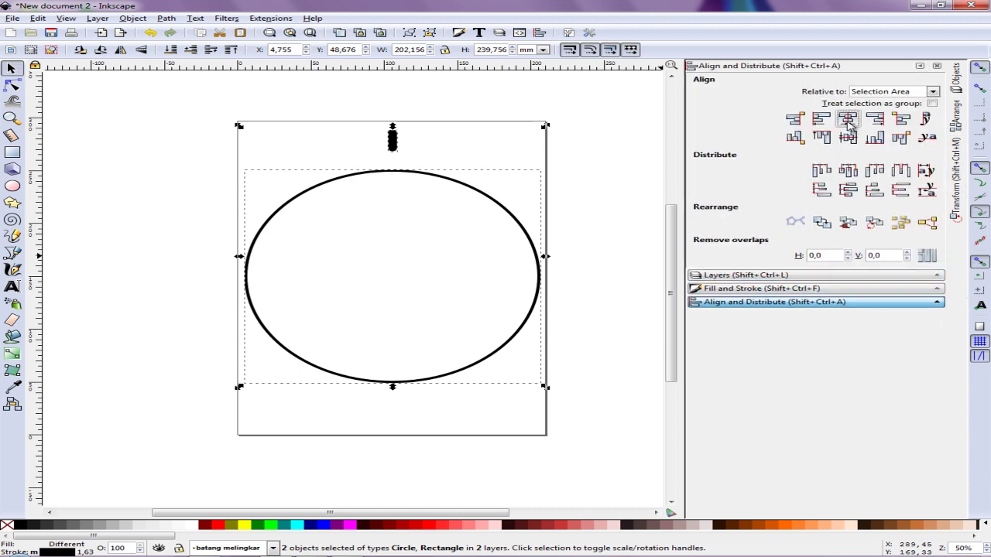
click(583, 149)
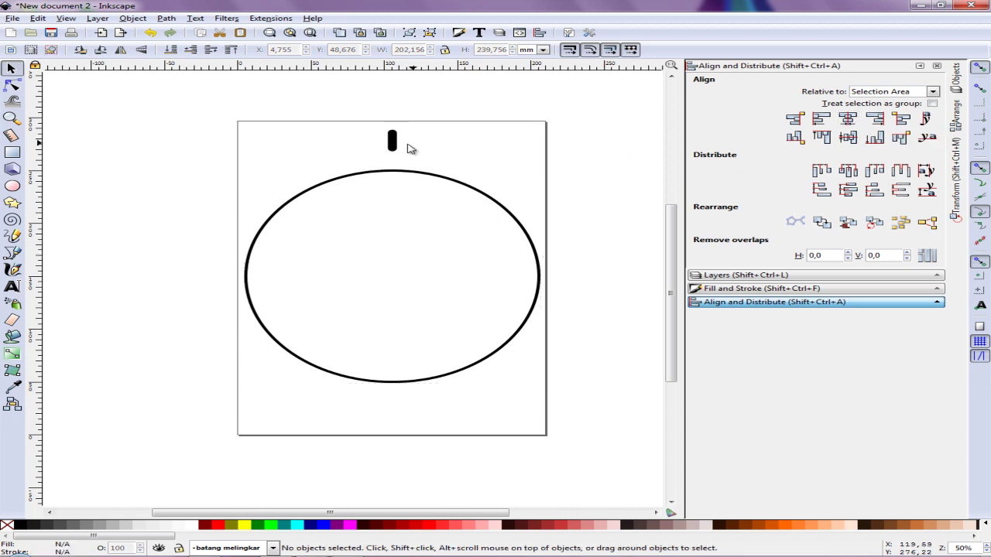
click(393, 143)
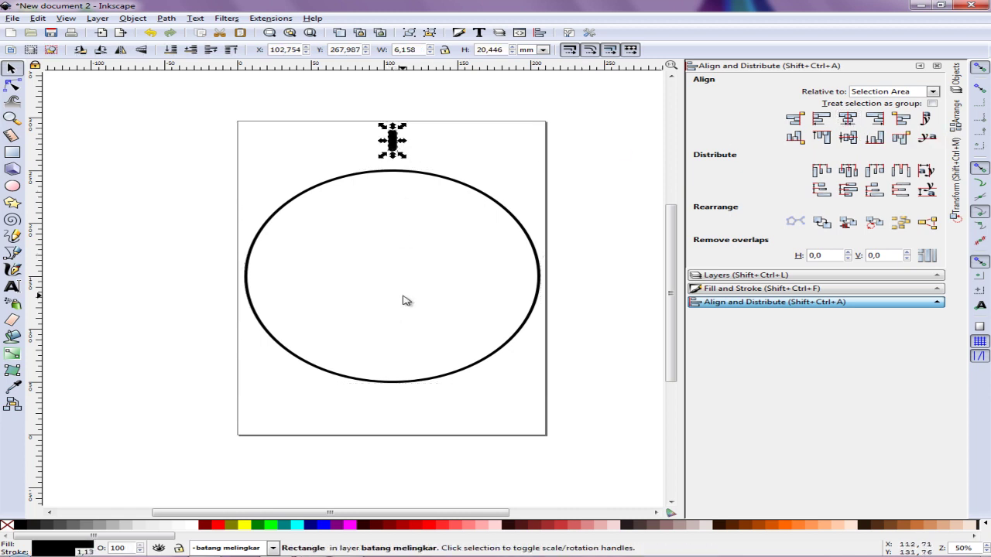
click(12, 118)
drag(296, 105, 524, 394)
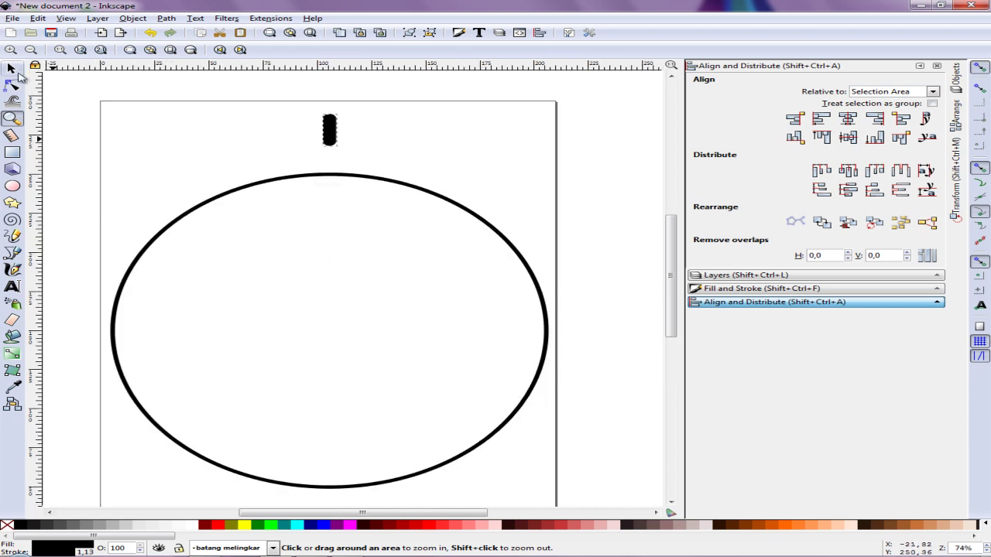
Snap the bar's rotation centre to the circle's centre and collapse the Align panel.
click(12, 68)
click(331, 133)
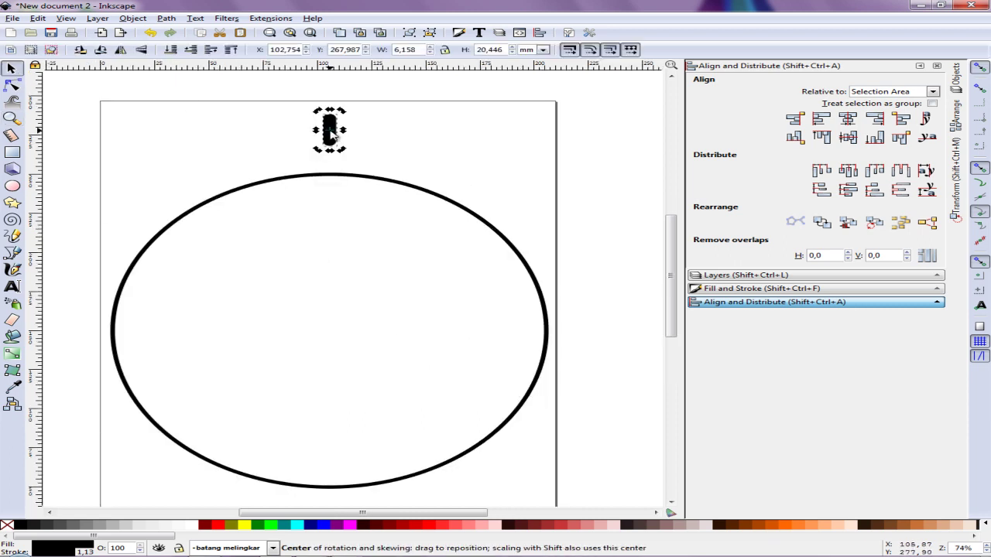
click(980, 276)
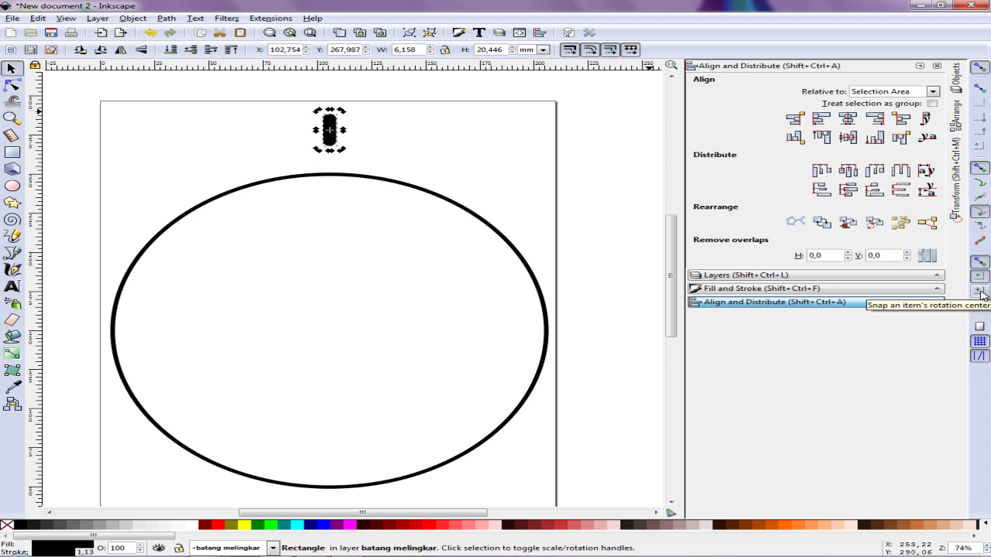
click(980, 291)
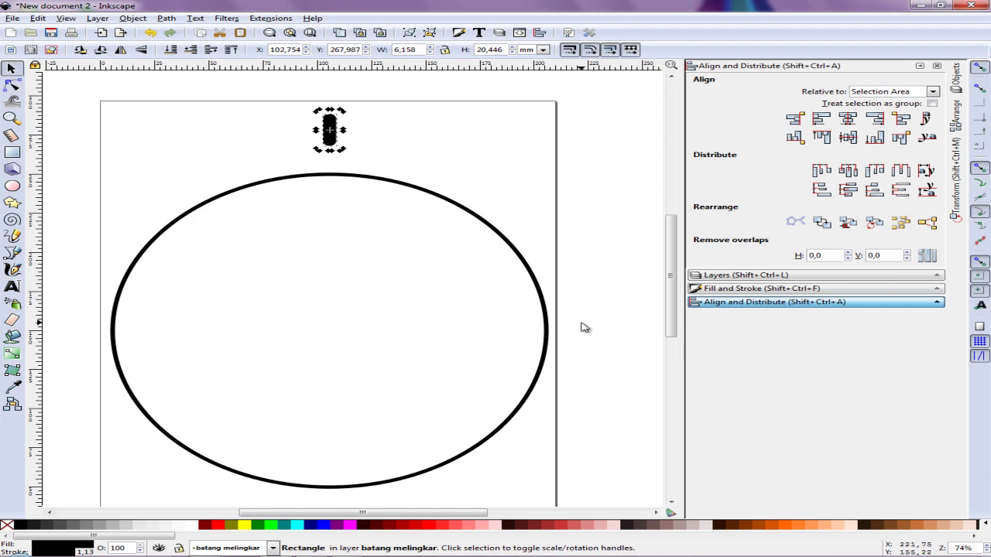
mouse_move(330, 130)
mouse_down()
mouse_move(356, 486)
mouse_move(409, 457)
mouse_move(341, 342)
mouse_move(317, 340)
mouse_move(333, 332)
mouse_up()
click(923, 66)
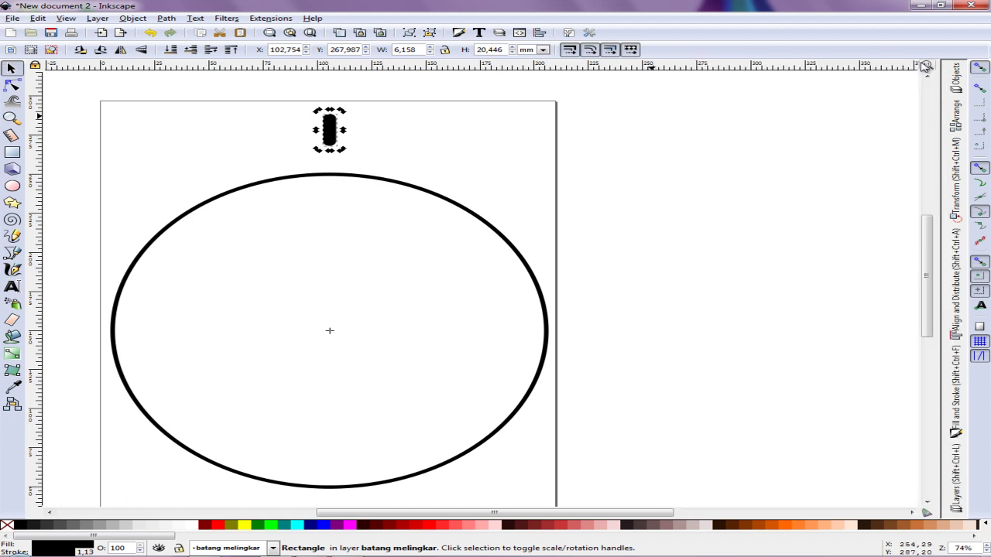
click(133, 18)
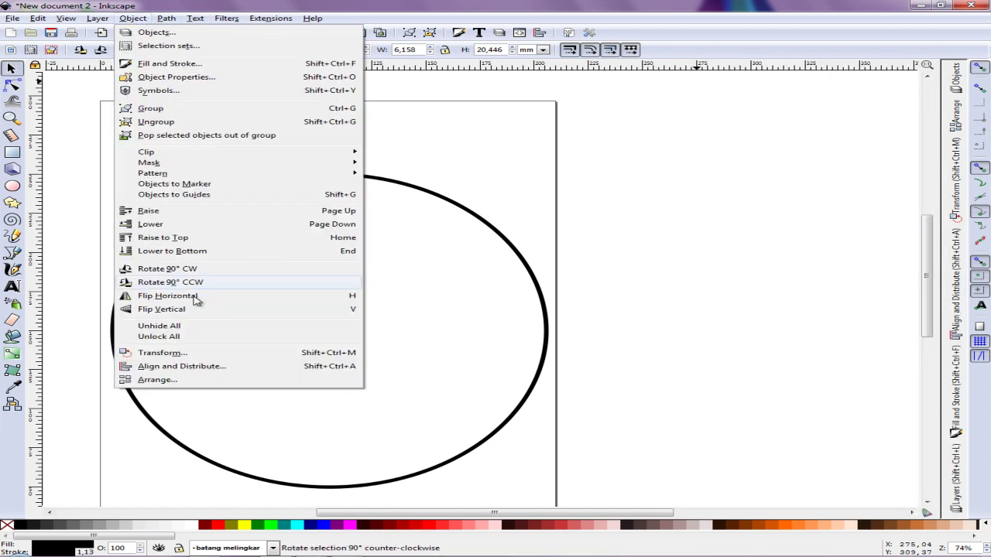
click(203, 355)
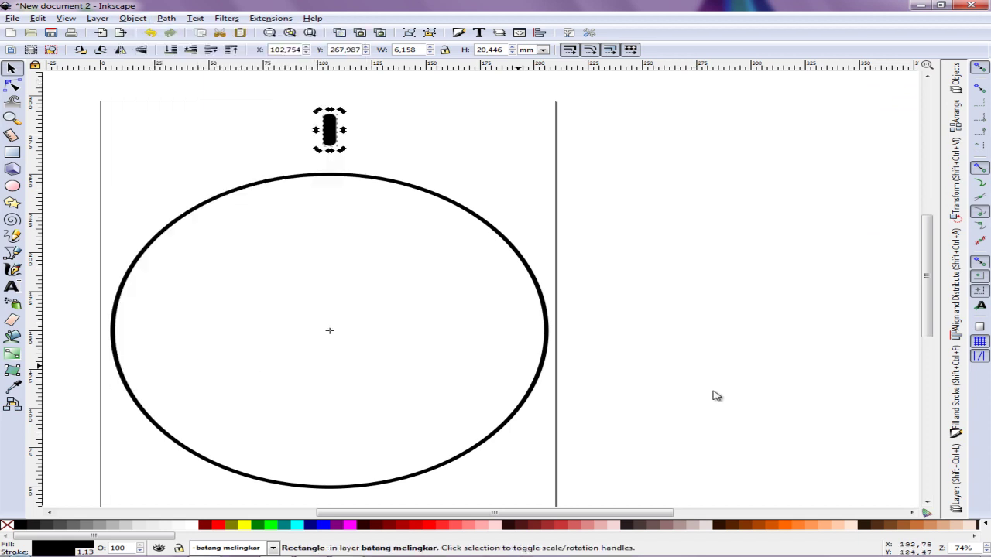
Set a 5° rotation angle and apply it repeatedly, swinging the bar around the circle.
click(955, 178)
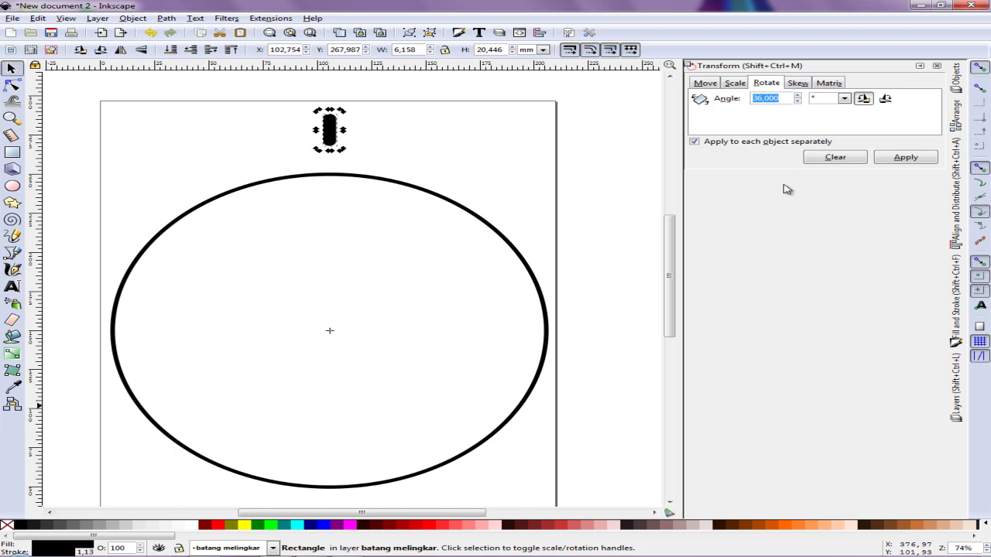
click(889, 161)
click(890, 160)
click(892, 159)
click(892, 158)
click(892, 159)
click(892, 159)
click(892, 158)
click(892, 159)
click(892, 159)
click(892, 158)
click(892, 158)
click(892, 159)
click(892, 158)
click(892, 159)
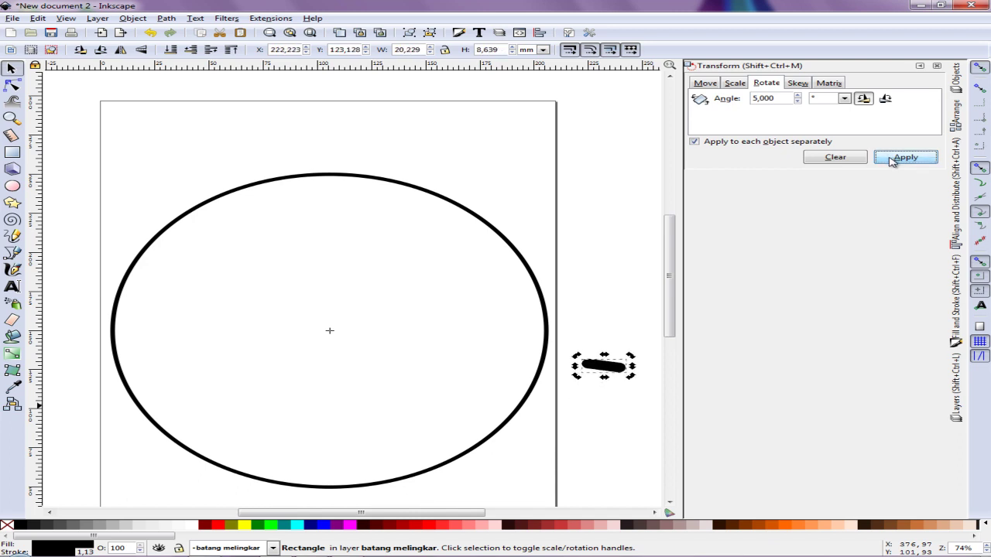
click(892, 158)
click(892, 158)
click(892, 158)
click(892, 159)
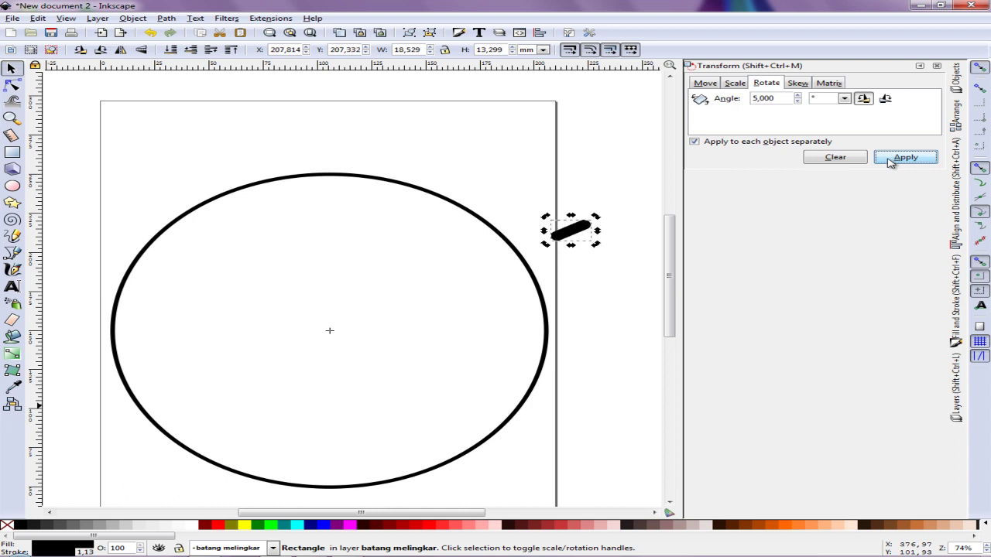
click(892, 159)
click(892, 158)
click(892, 158)
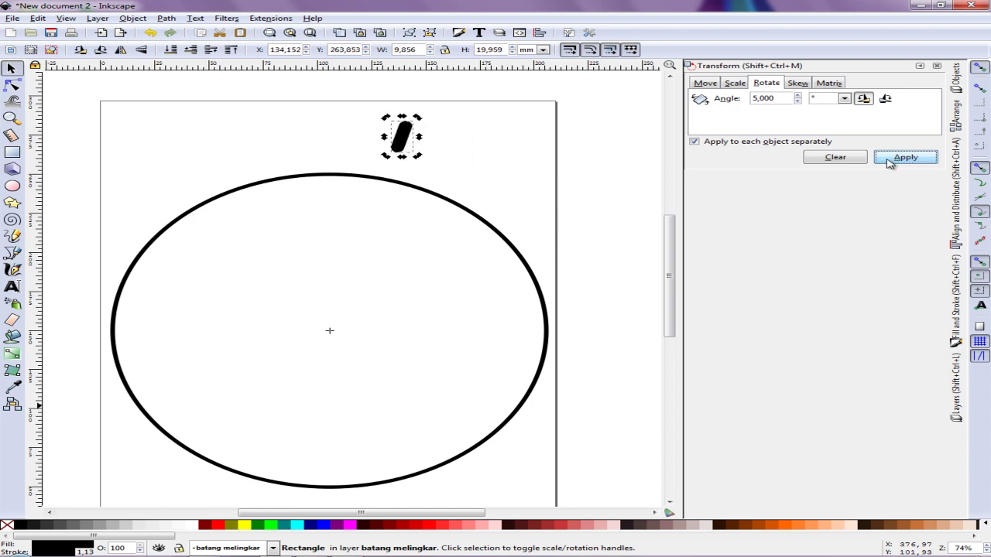
click(892, 159)
click(892, 158)
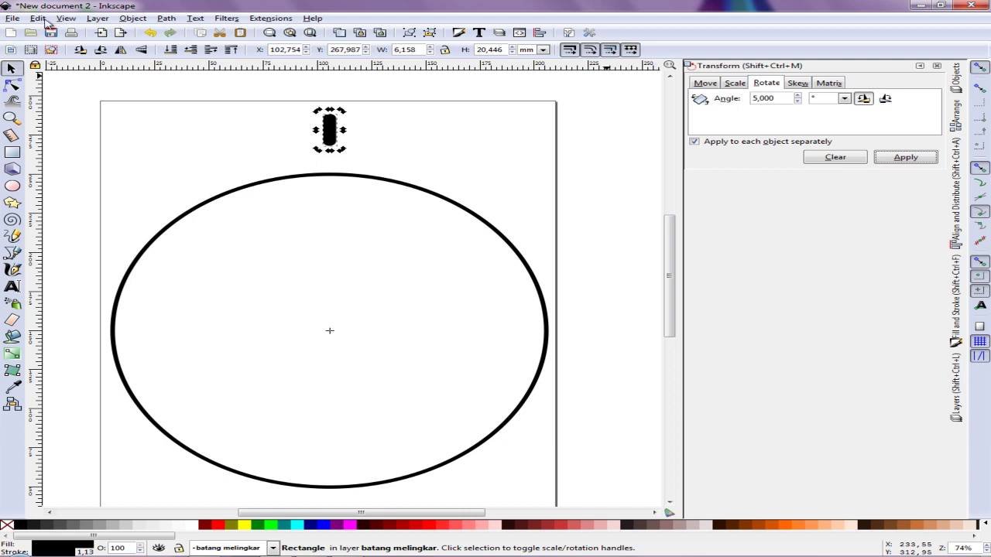
Lock the batang melingkar layer, undoing an accidental move of the circle.
click(958, 78)
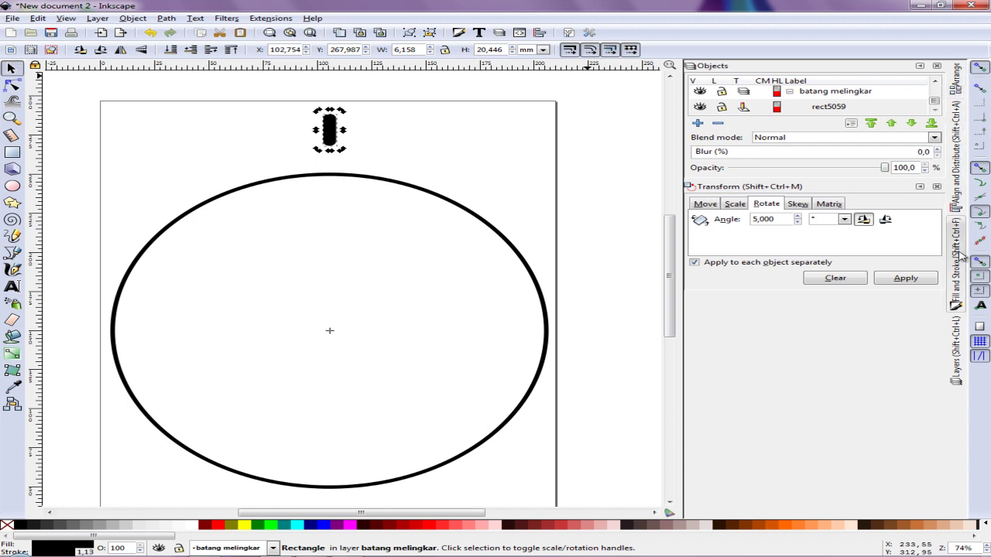
click(957, 350)
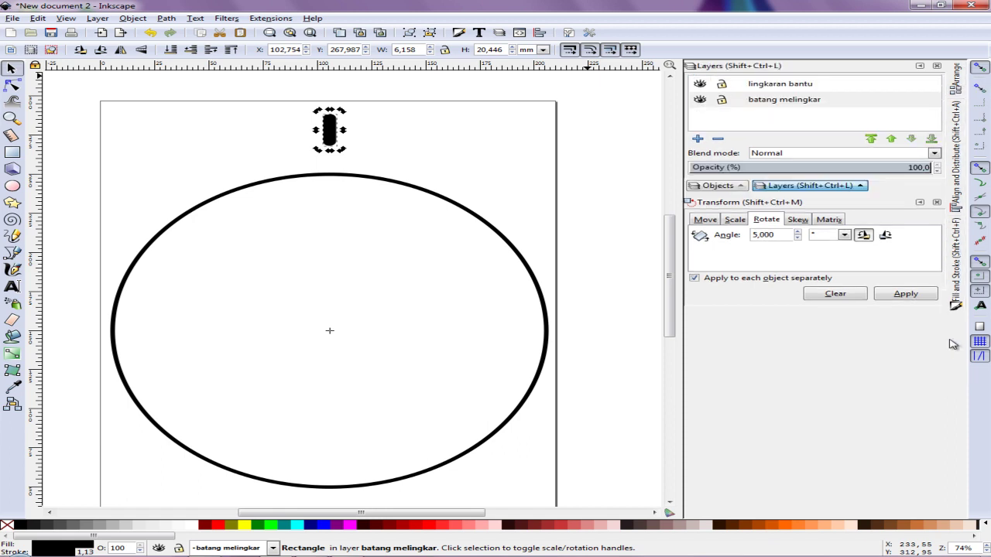
click(786, 102)
click(782, 87)
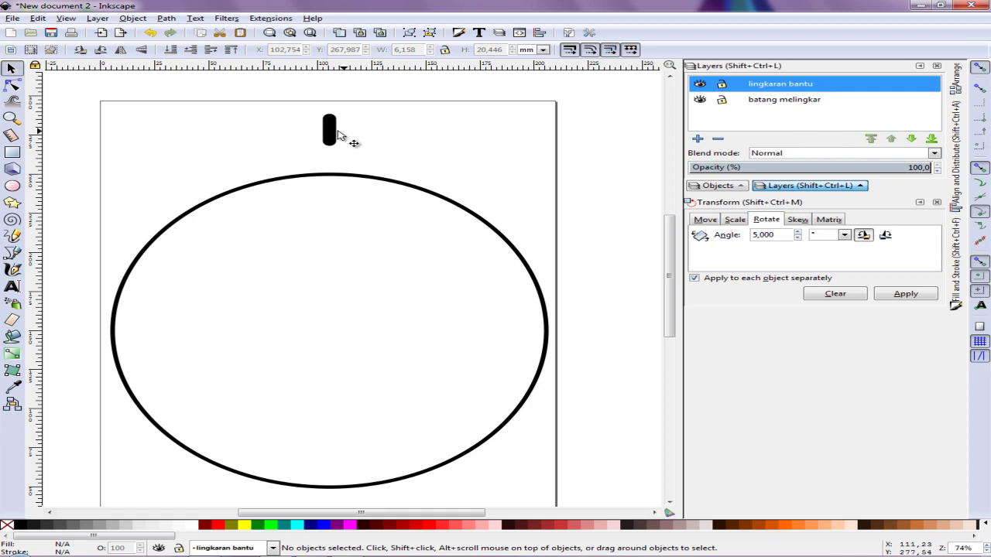
click(332, 132)
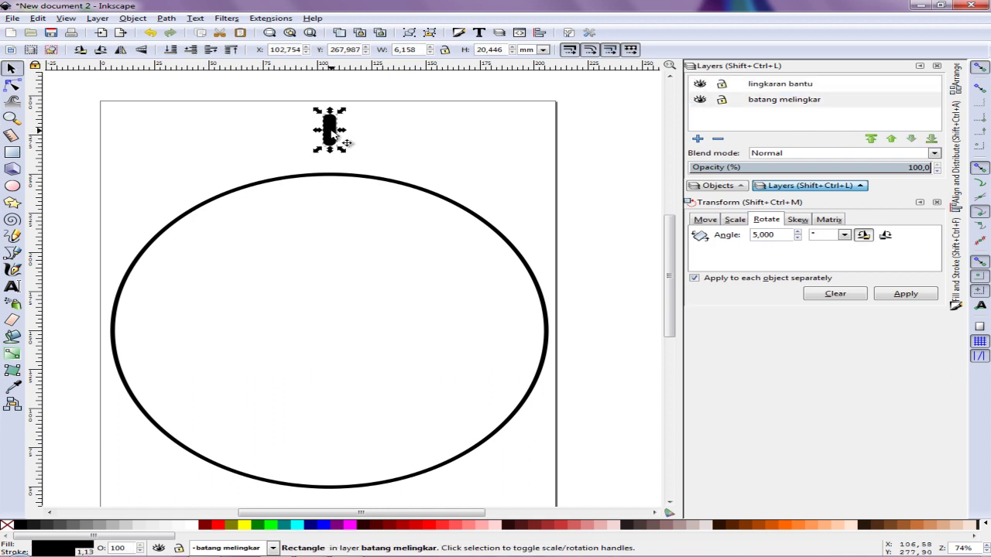
click(780, 87)
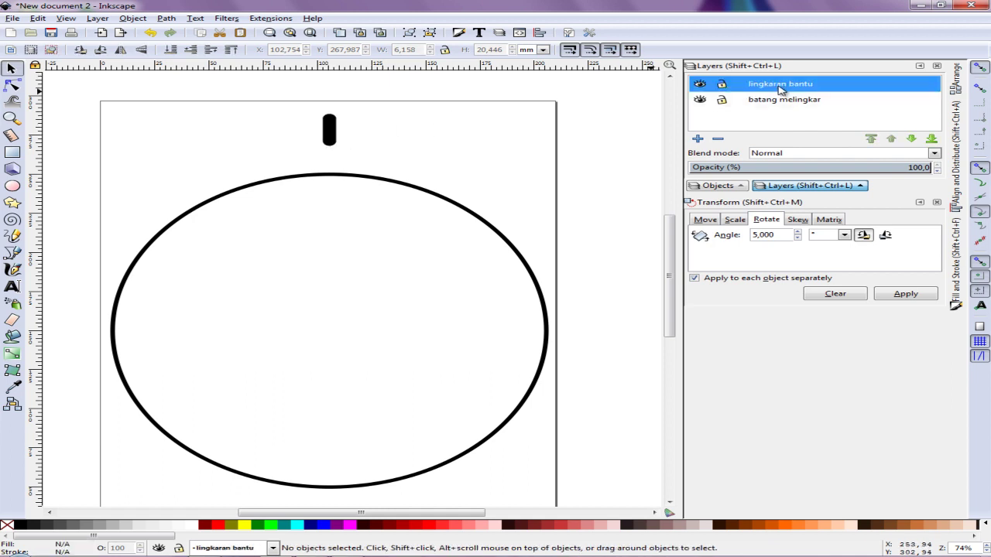
click(723, 102)
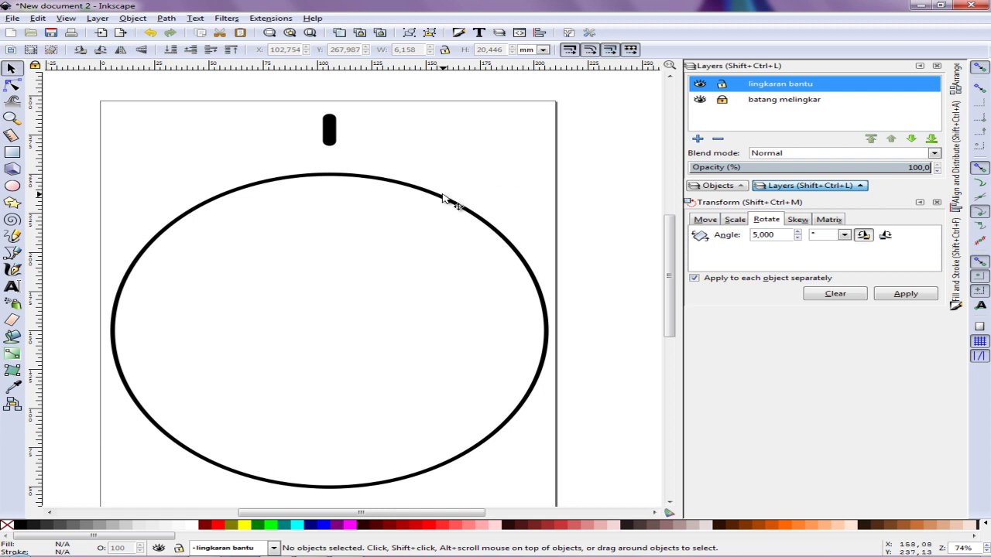
drag(454, 206, 456, 182)
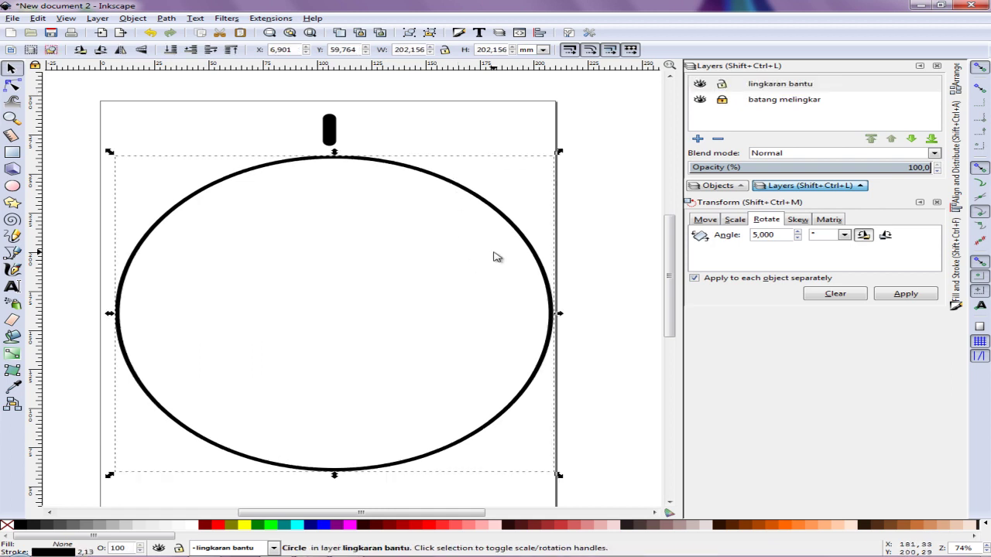
key(ctrl+z)
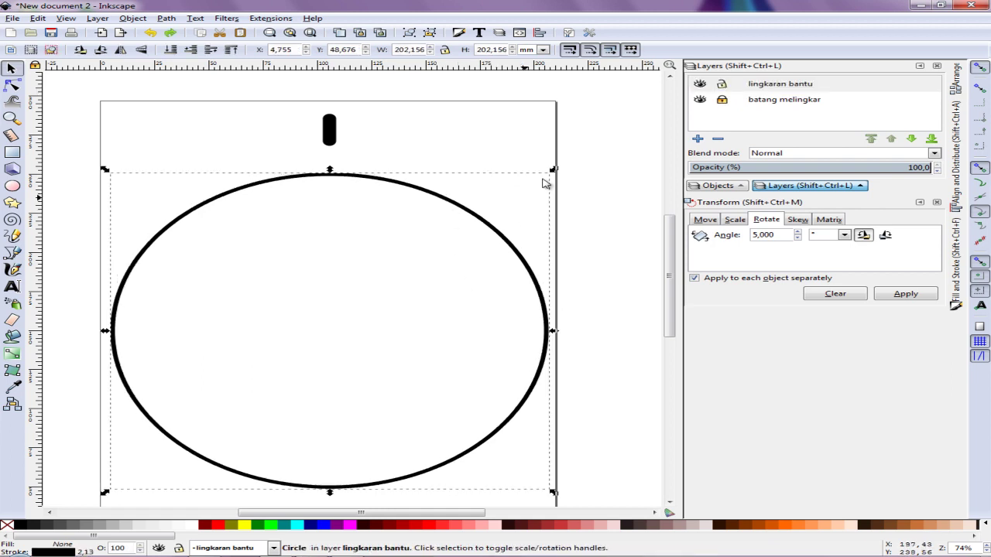
Lock lingkaran bantu instead, unlock batang melingkar, and select the bar.
click(778, 87)
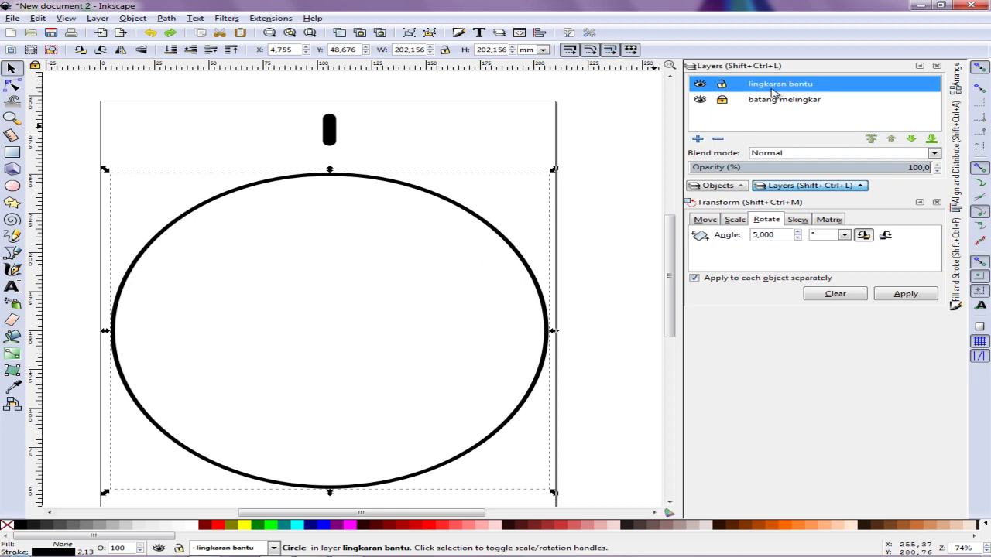
click(722, 84)
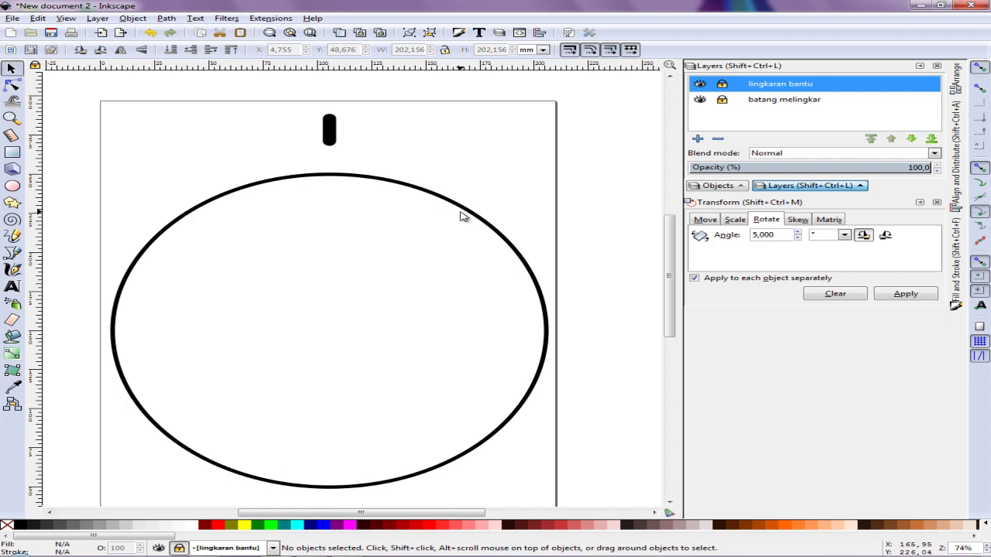
click(724, 101)
click(334, 137)
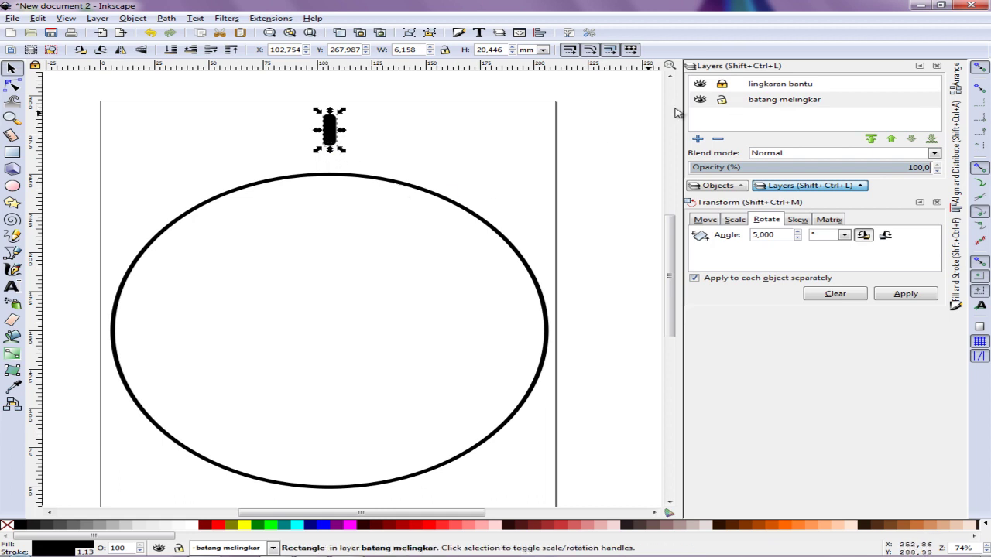
click(411, 133)
click(336, 136)
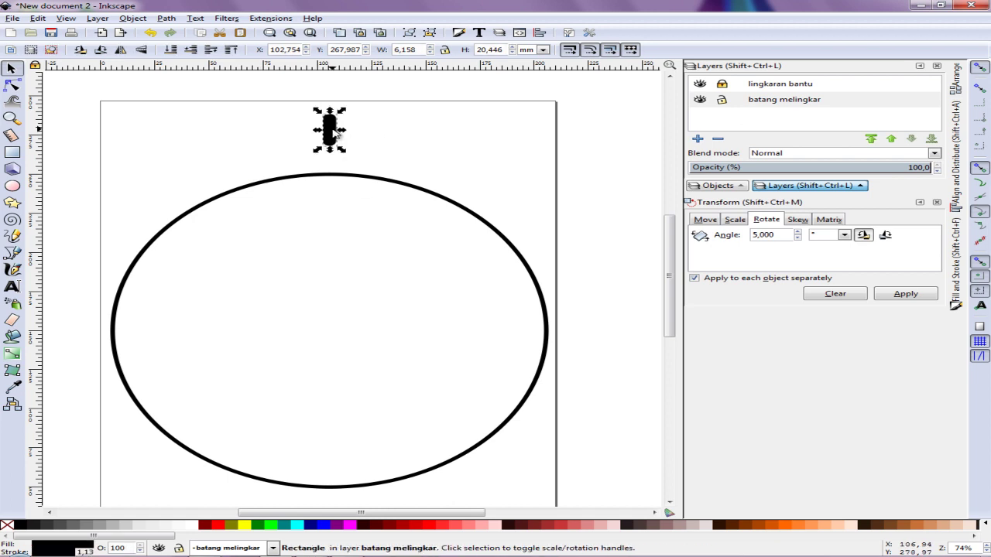
click(368, 178)
click(337, 134)
Confirm the bar's rotation centre sits at the circle centre; make lingkaran bantu current.
click(770, 91)
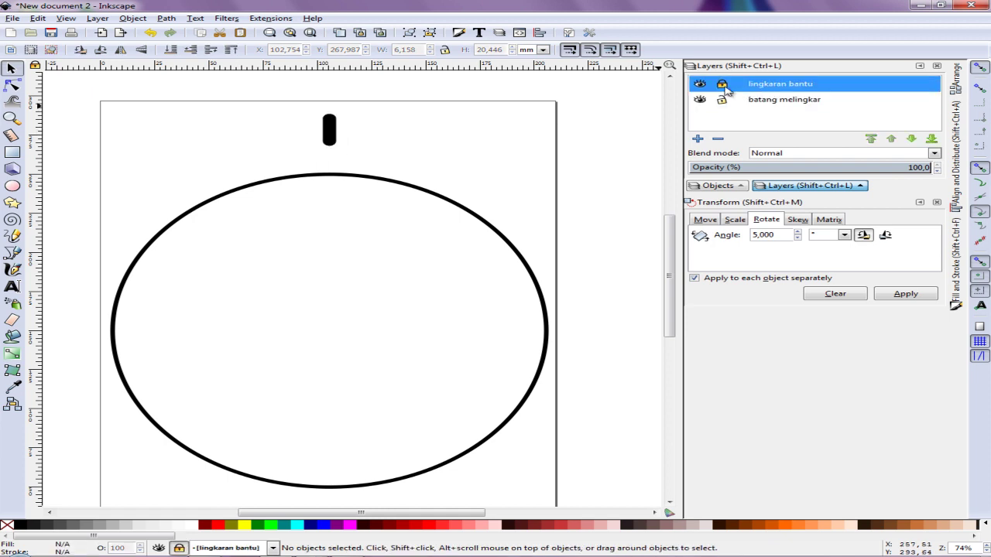
drag(329, 138, 331, 132)
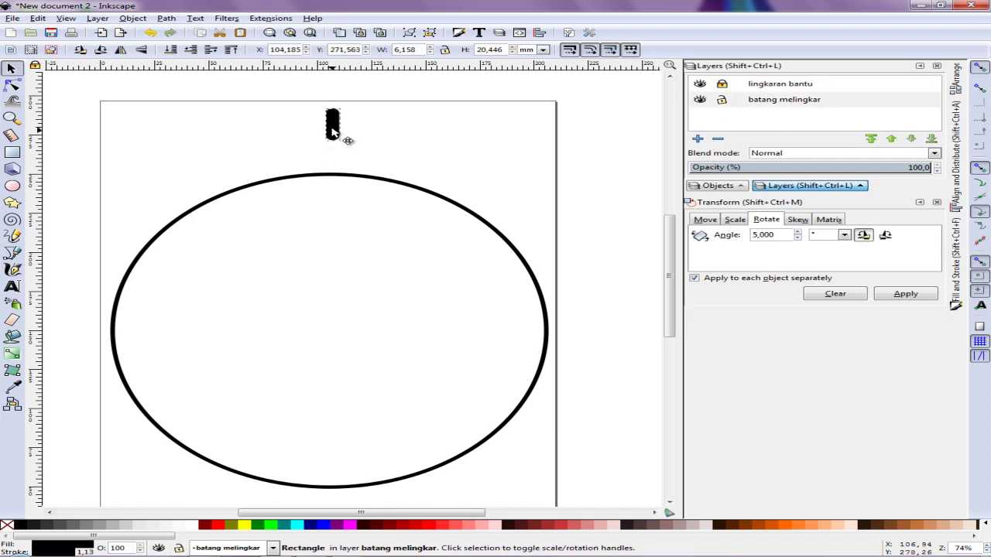
click(332, 131)
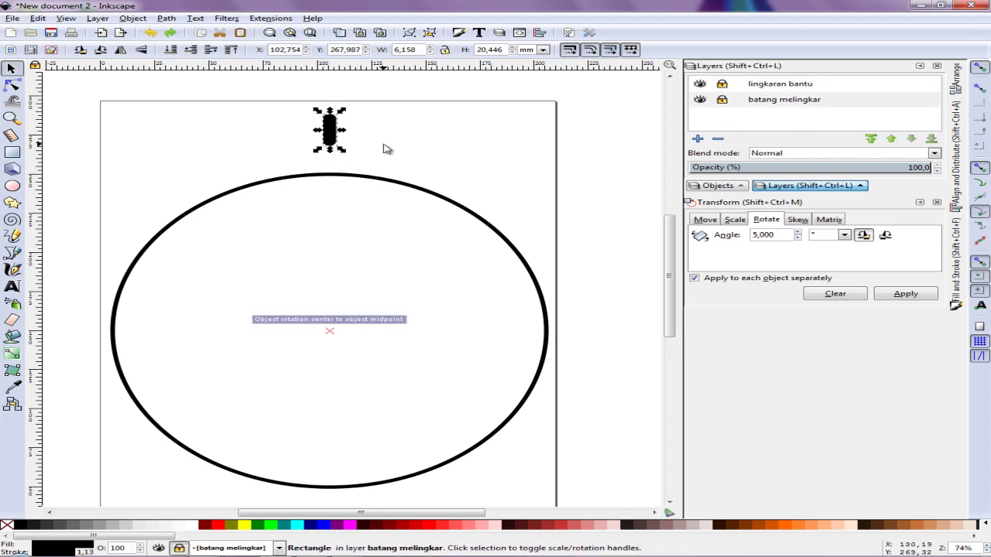
click(436, 134)
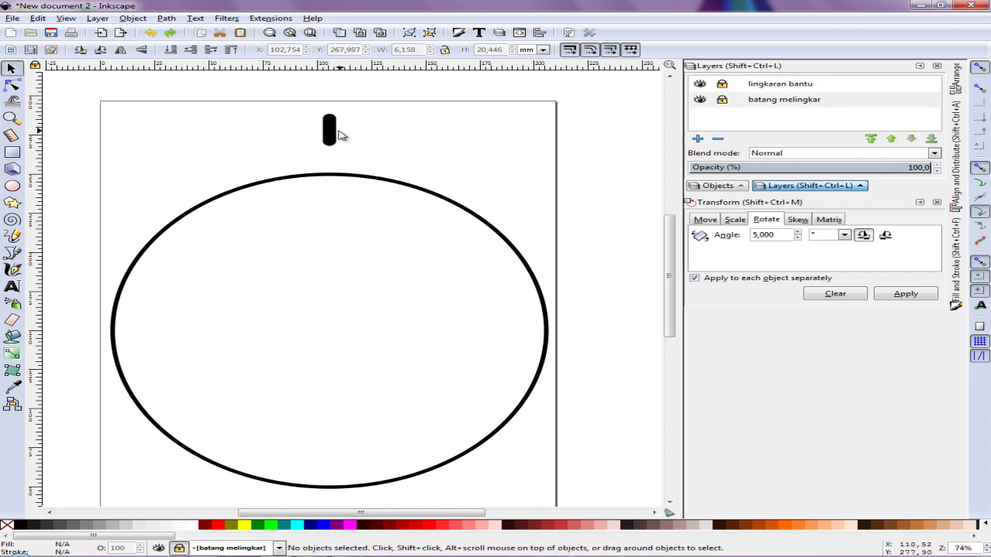
click(801, 102)
click(791, 86)
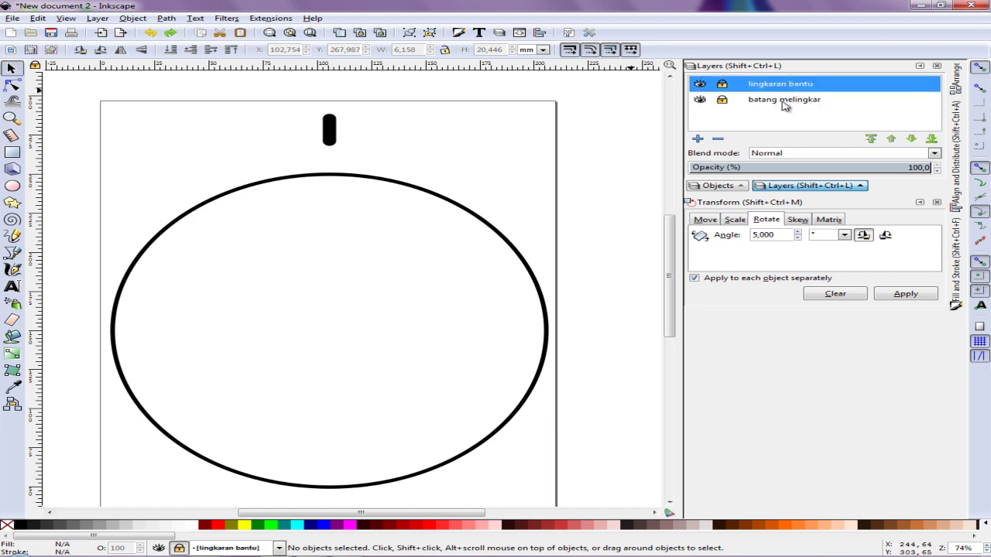
click(784, 105)
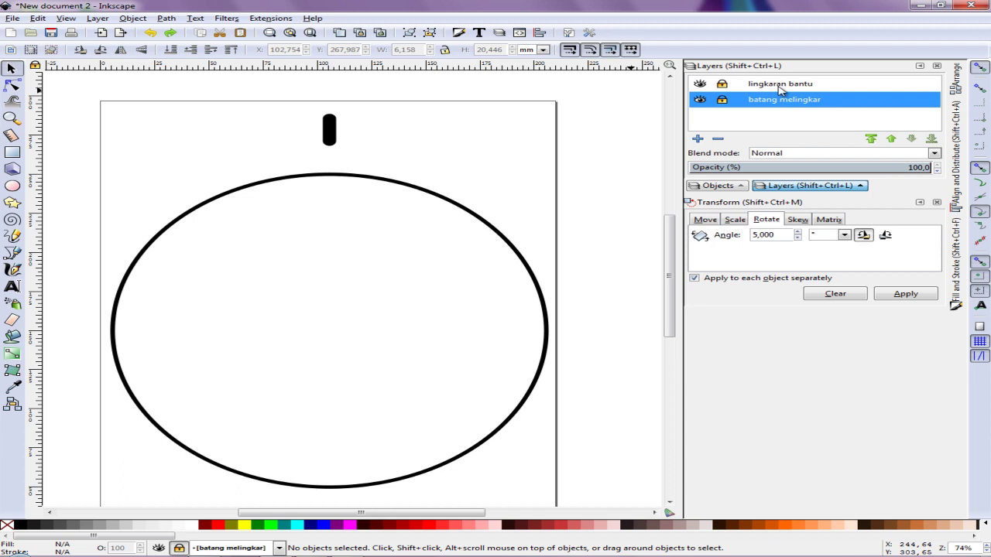
click(781, 89)
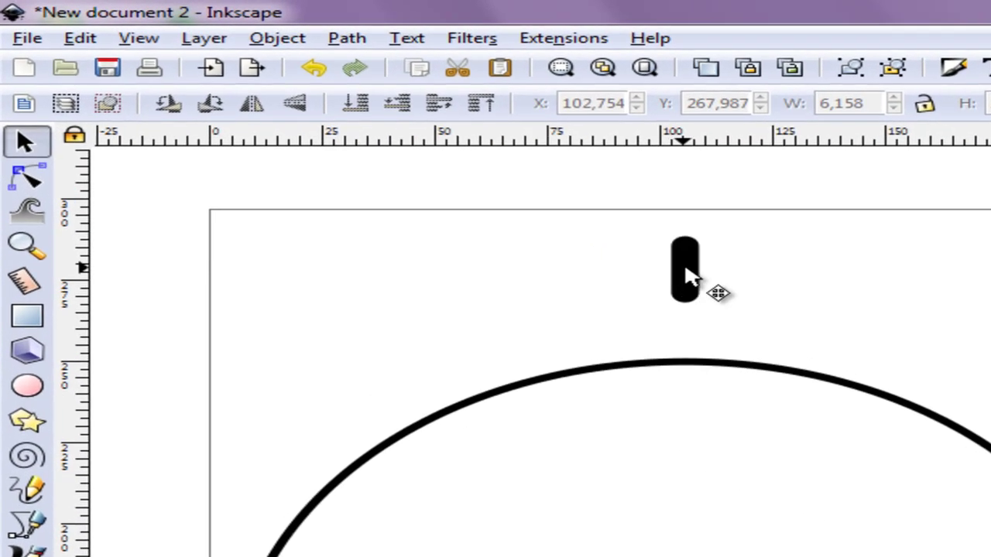
Duplicate the bar and rotate the copy 5° around the circle's centre.
click(330, 132)
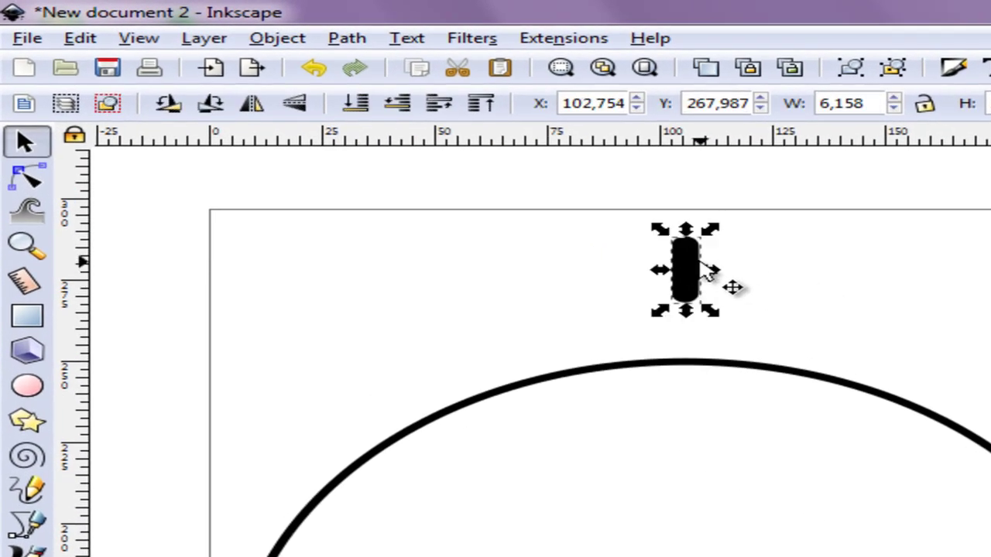
drag(697, 271, 987, 279)
key(ctrl+z)
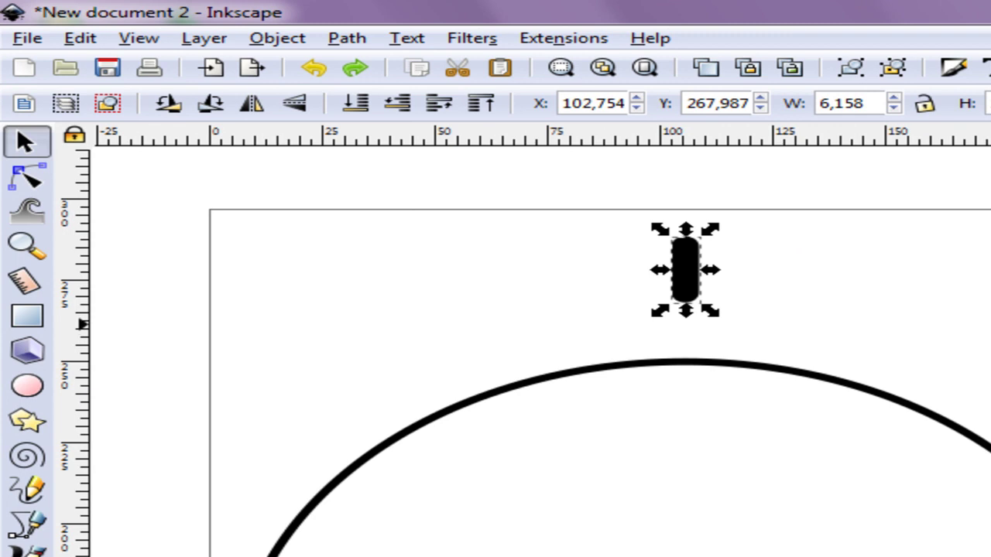
click(87, 41)
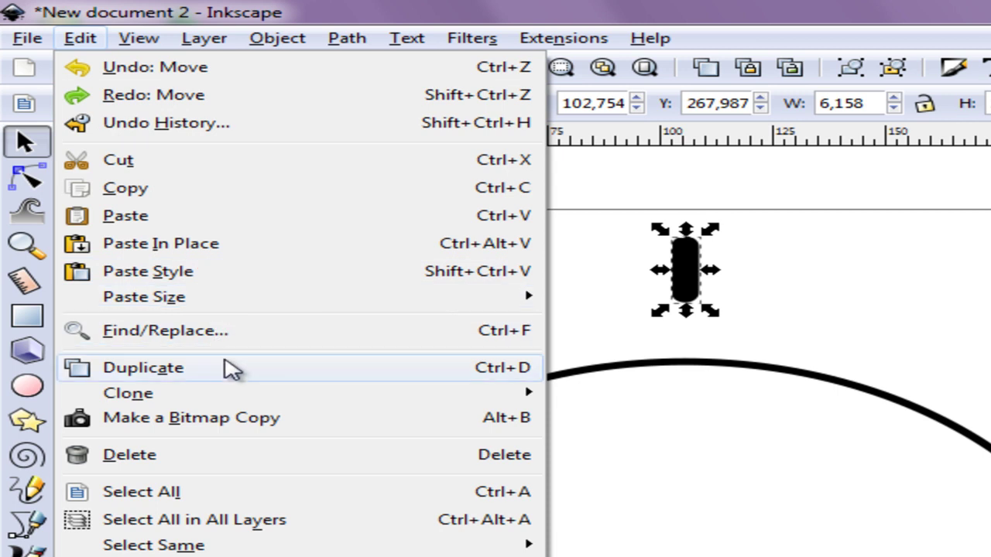
click(233, 370)
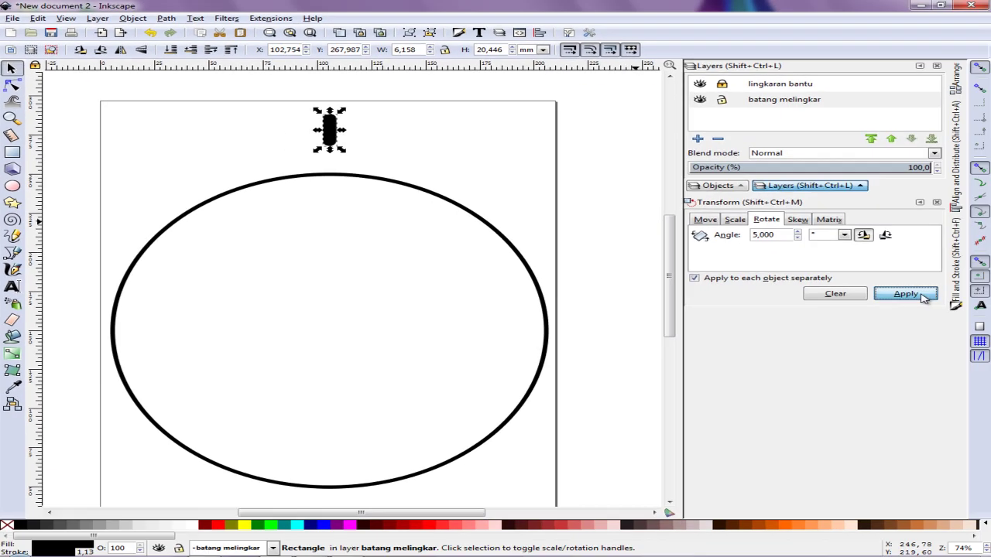
click(921, 296)
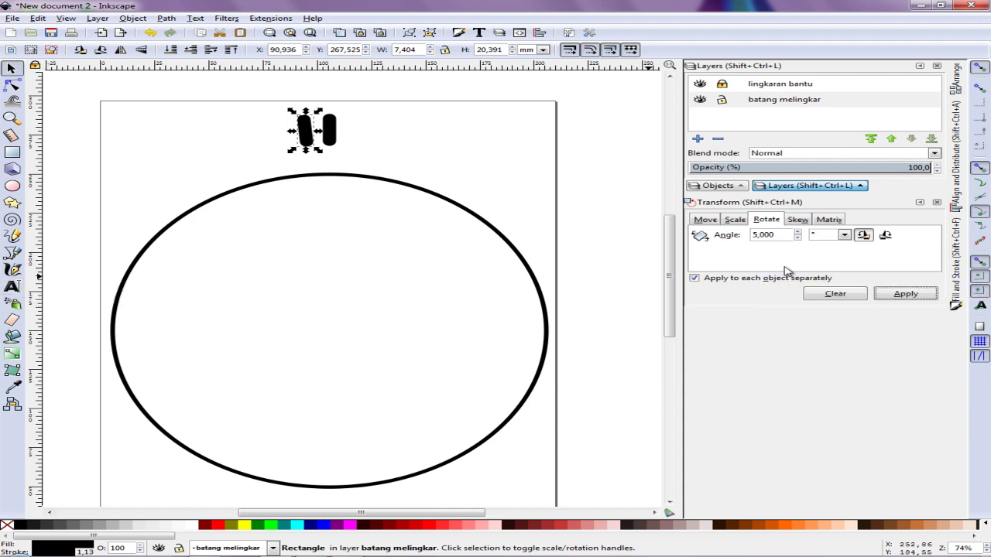
click(923, 298)
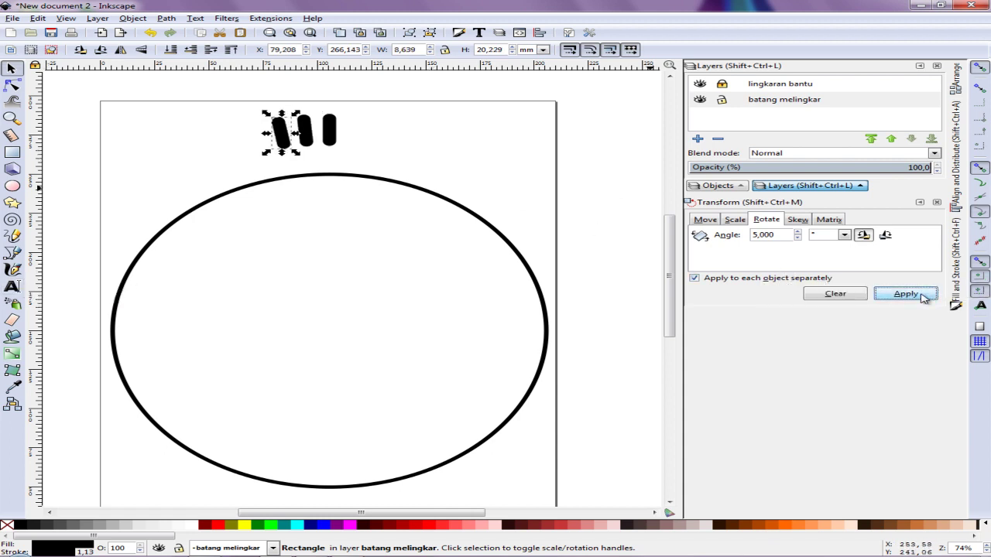
Add four more duplicates, each rotated a further 5° along the arc.
key(ctrl+d)
click(923, 298)
key(ctrl+d)
click(923, 298)
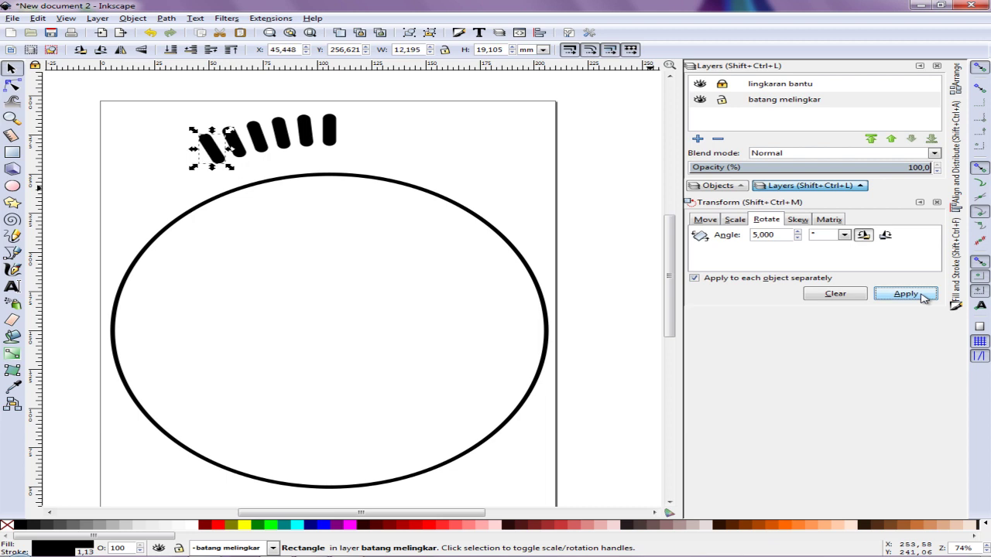
key(ctrl+d)
click(923, 297)
key(ctrl+d)
key(ctrl+d)
click(923, 298)
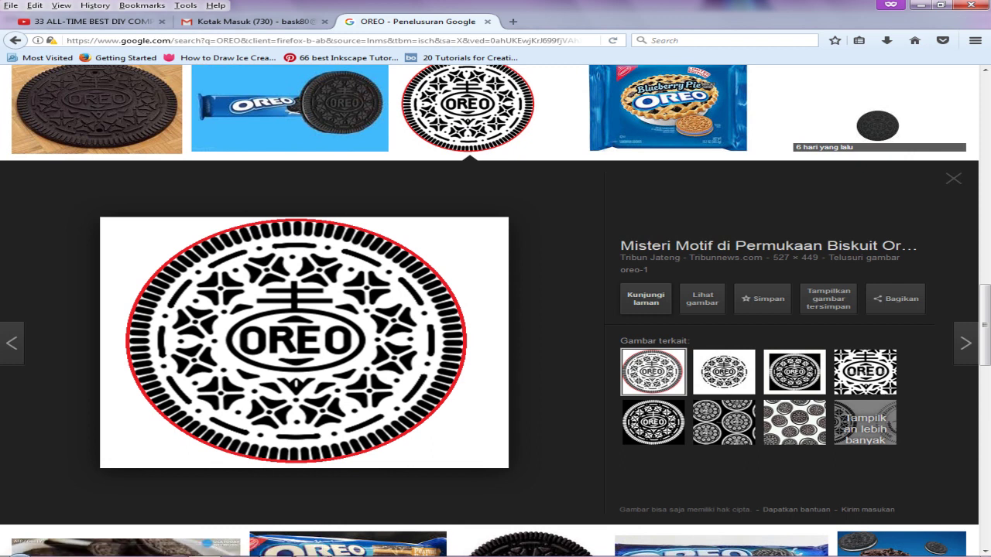
click(275, 496)
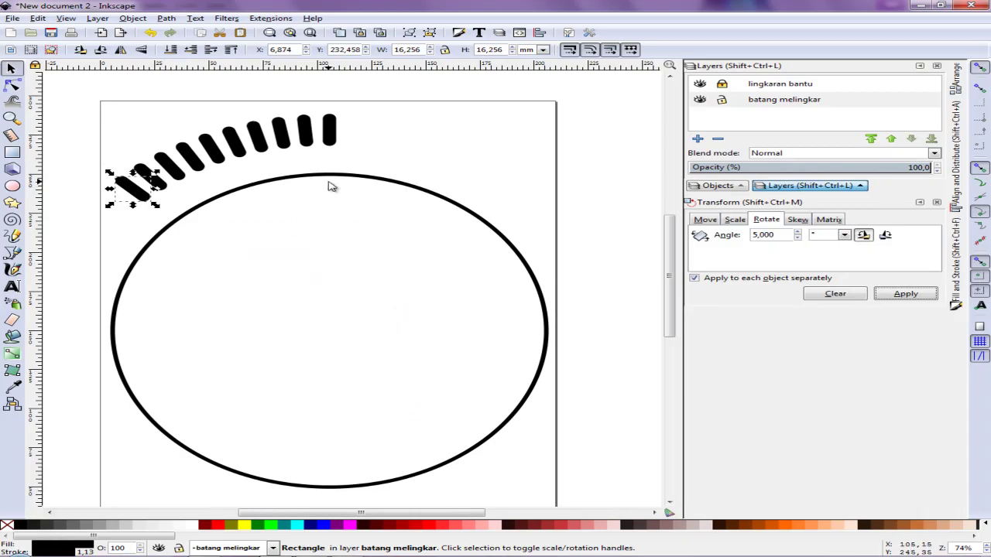
Undo the rotated copies until only the original upright bar remains.
click(150, 33)
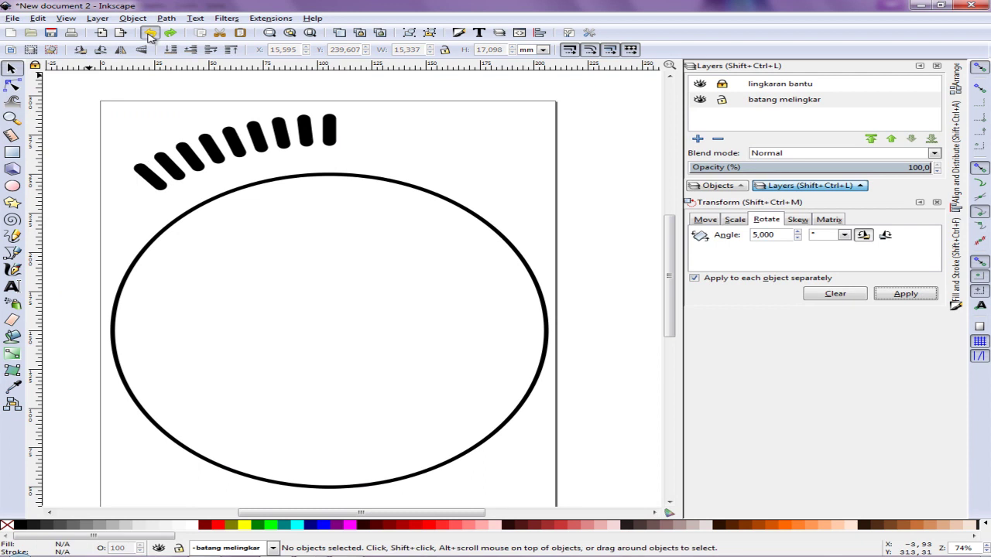
click(149, 33)
click(150, 33)
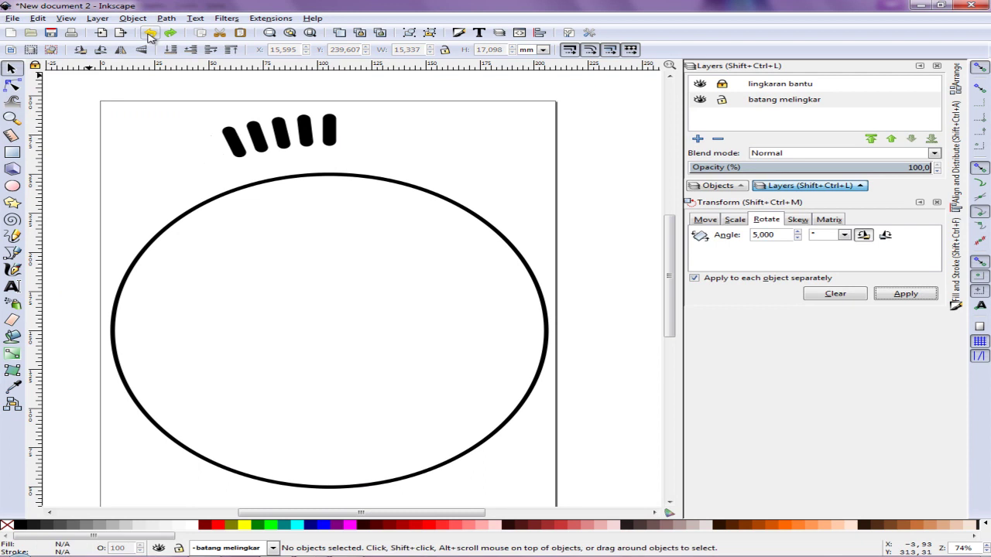
click(150, 32)
click(151, 34)
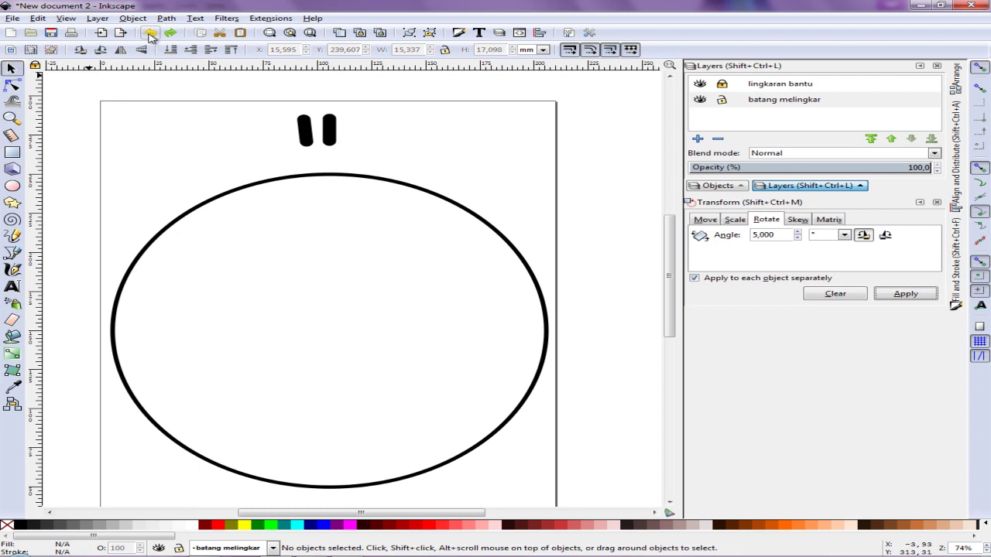
click(150, 34)
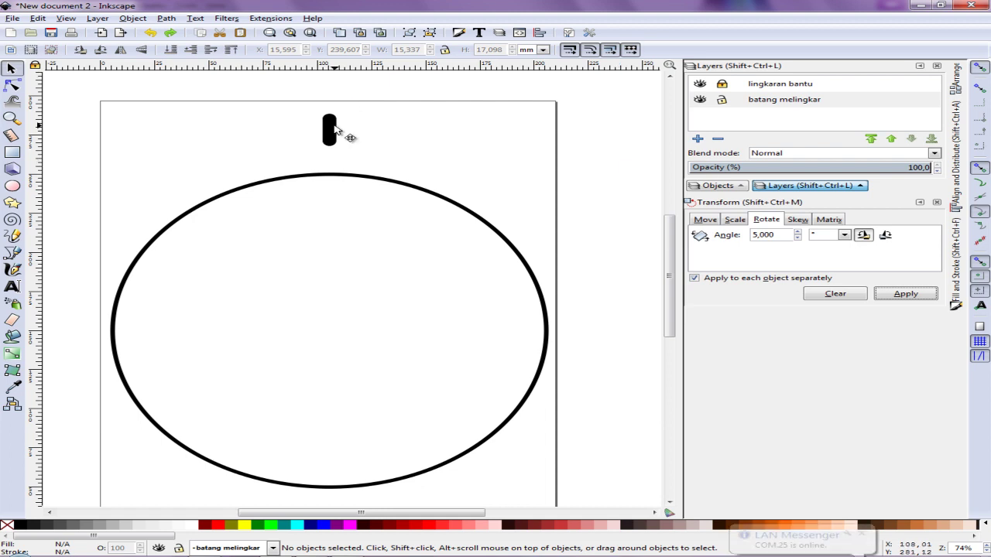
Select the remaining bar and lower the rotation step to 4.5°.
click(335, 126)
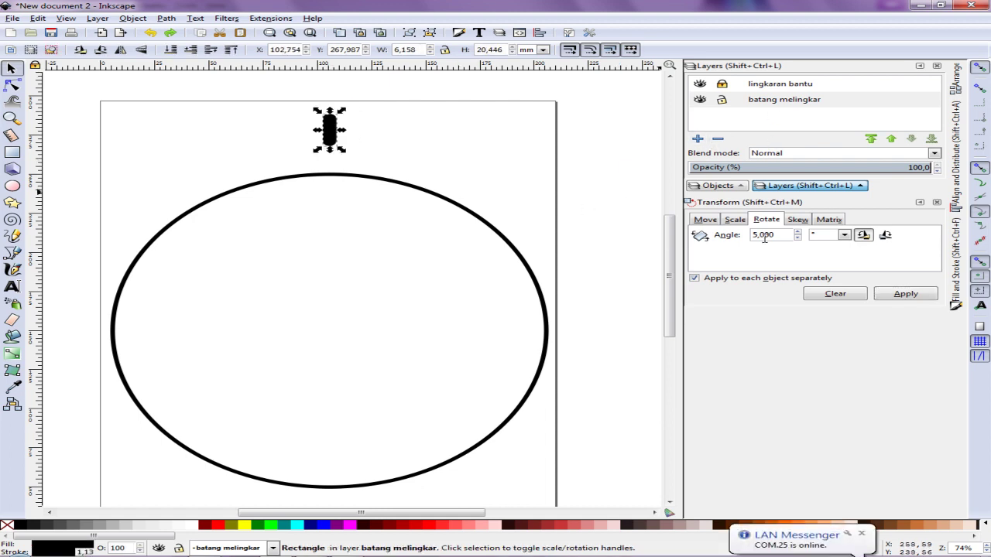
click(798, 238)
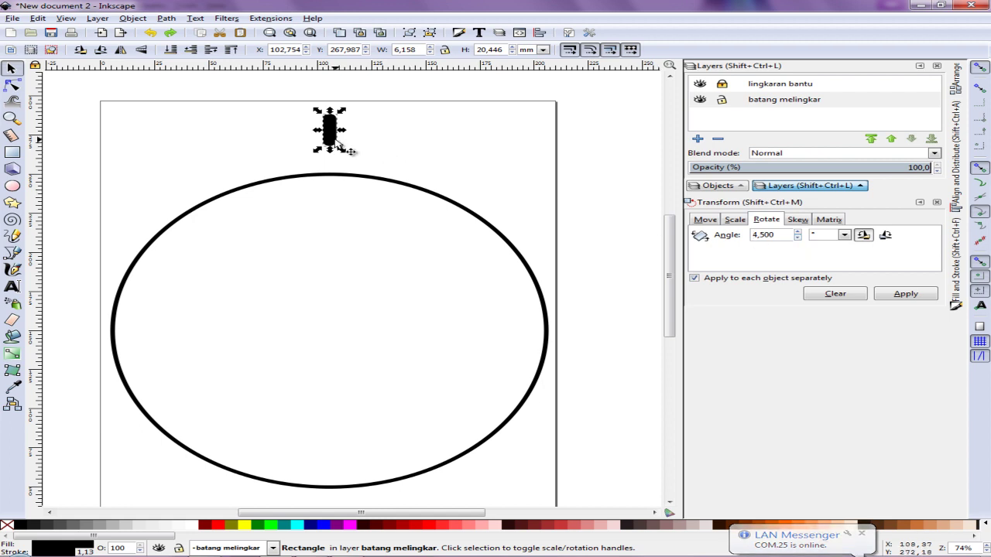
click(65, 18)
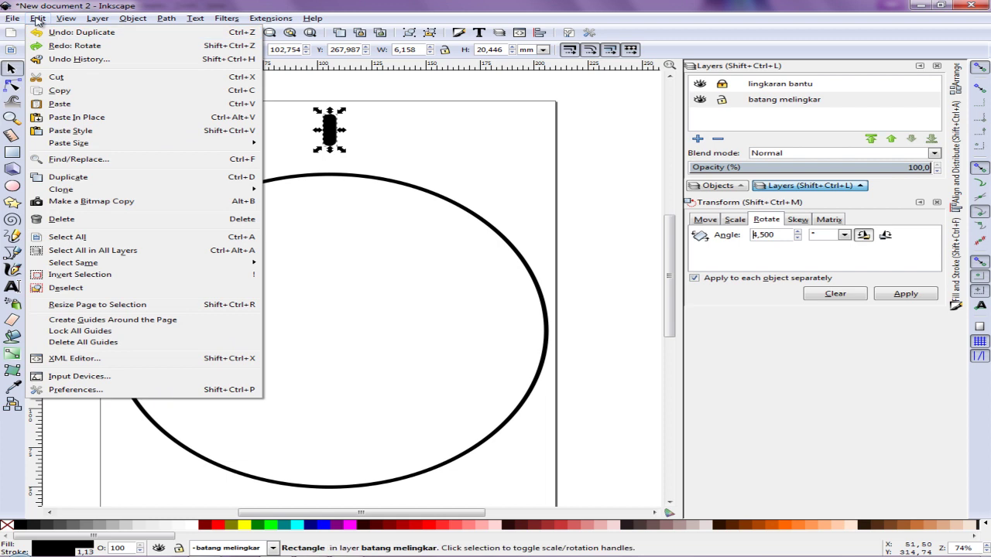
Duplicate the bar repeatedly, rotating each copy 4.5° from the top down the left side.
click(106, 183)
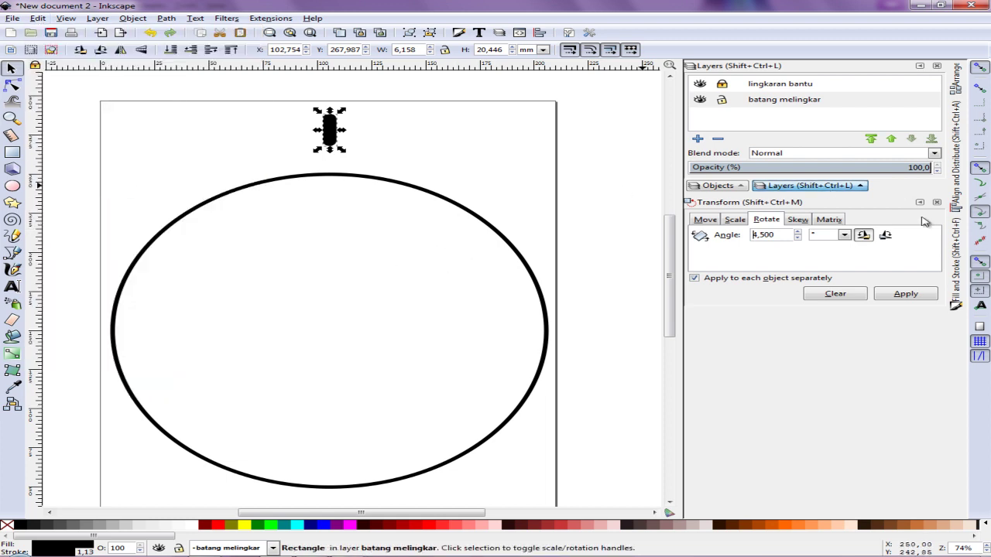
click(908, 295)
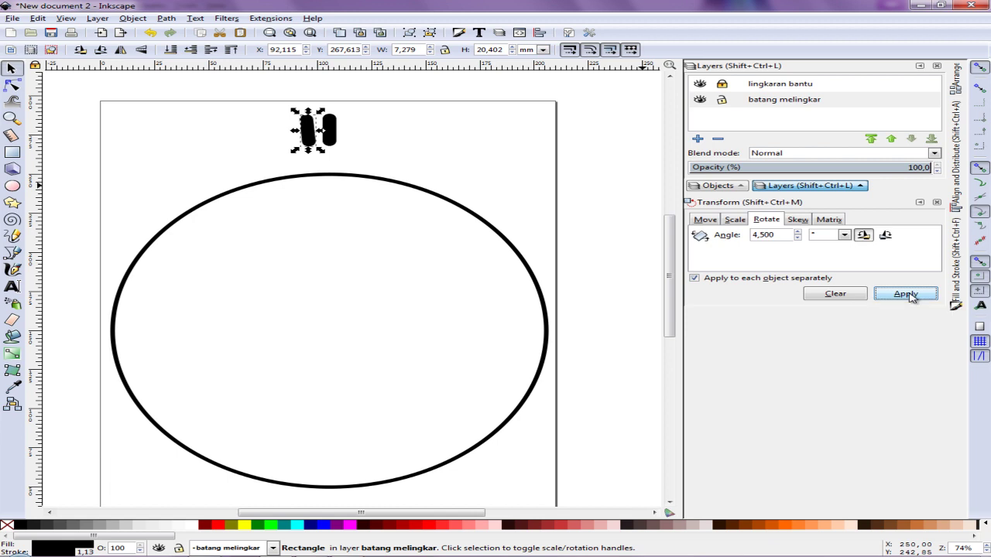
key(ctrl+d)
click(908, 295)
key(ctrl+d)
click(907, 295)
key(ctrl+d)
click(907, 295)
key(ctrl+d)
key(ctrl+d)
click(908, 295)
click(908, 295)
key(ctrl+d)
key(ctrl+d)
click(907, 295)
click(908, 295)
key(ctrl+d)
key(ctrl+d)
click(907, 295)
click(907, 295)
Continue the 4.5° rotated bar copies around the bottom of the circle.
key(ctrl+d)
key(ctrl+d)
click(907, 295)
click(911, 296)
key(ctrl+d)
key(ctrl+d)
click(911, 297)
key(ctrl+d)
click(911, 296)
key(ctrl+d)
click(911, 297)
key(ctrl+d)
click(912, 296)
click(912, 297)
key(ctrl+d)
click(911, 297)
click(912, 296)
key(ctrl+d)
click(912, 297)
key(ctrl+d)
click(911, 297)
Add 4.5° rotated bar copies up the right side of the circle.
key(ctrl+d)
click(911, 297)
key(ctrl+d)
click(912, 297)
key(ctrl+d)
click(911, 297)
key(ctrl+d)
click(911, 296)
key(ctrl+d)
click(911, 297)
key(ctrl+d)
key(ctrl+d)
click(912, 296)
key(ctrl+d)
click(912, 296)
click(912, 297)
key(ctrl+d)
click(911, 296)
key(ctrl+d)
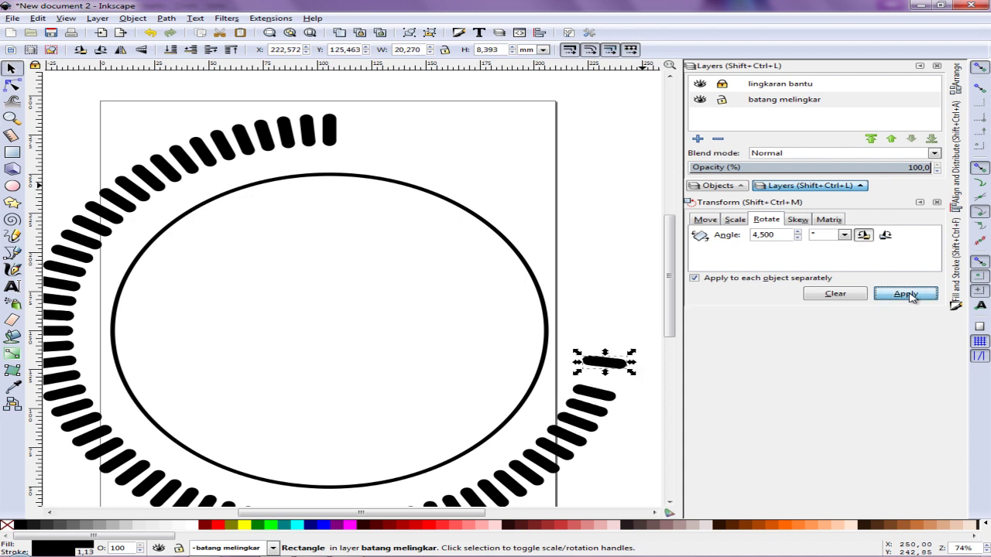
key(ctrl+d)
click(912, 297)
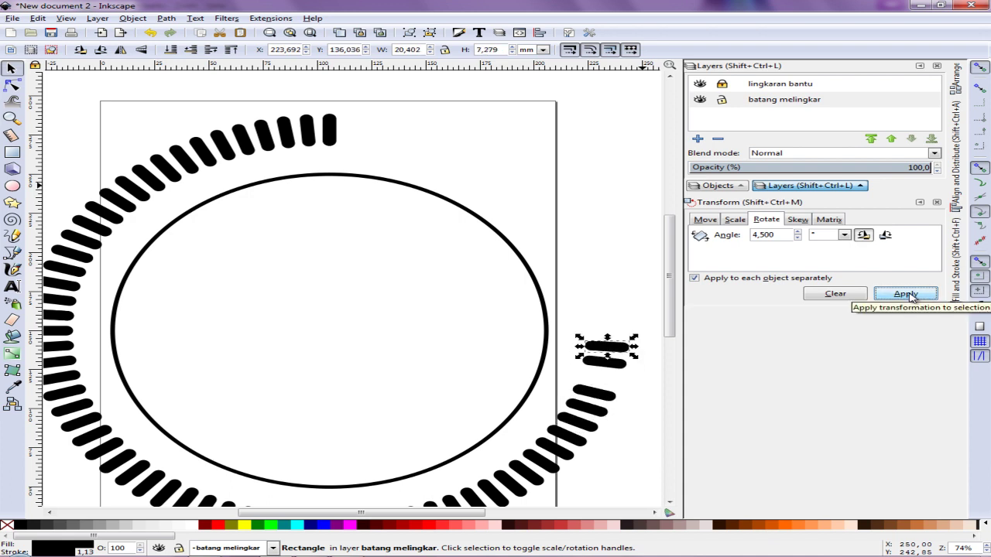
key(ctrl+d)
click(912, 296)
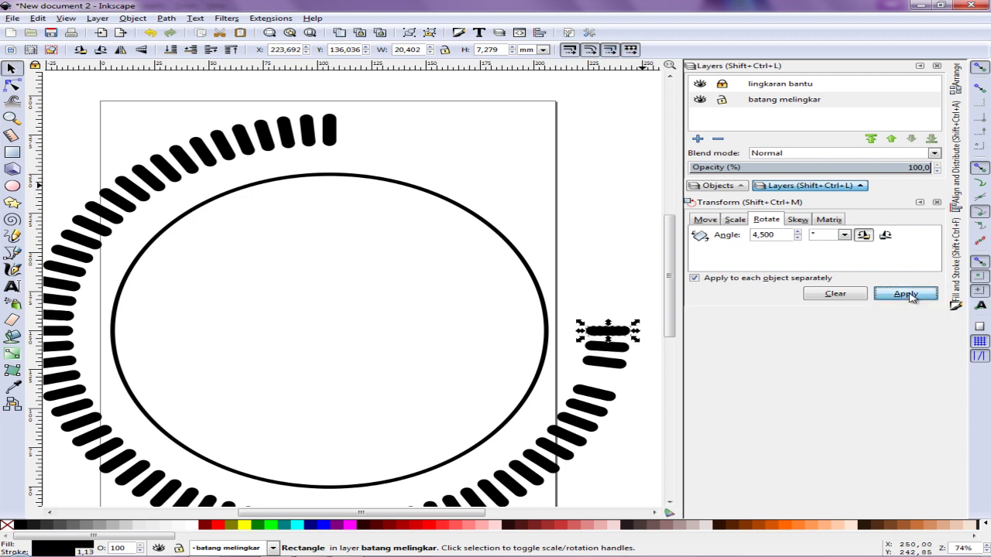
key(ctrl+d)
click(911, 297)
key(ctrl+d)
key(ctrl+d)
click(911, 297)
click(911, 296)
Fill the remaining top gap with rotated copies to close the bar ring.
key(ctrl+d)
key(ctrl+d)
click(911, 296)
click(912, 297)
key(ctrl+d)
key(ctrl+d)
click(911, 296)
click(912, 297)
key(ctrl+d)
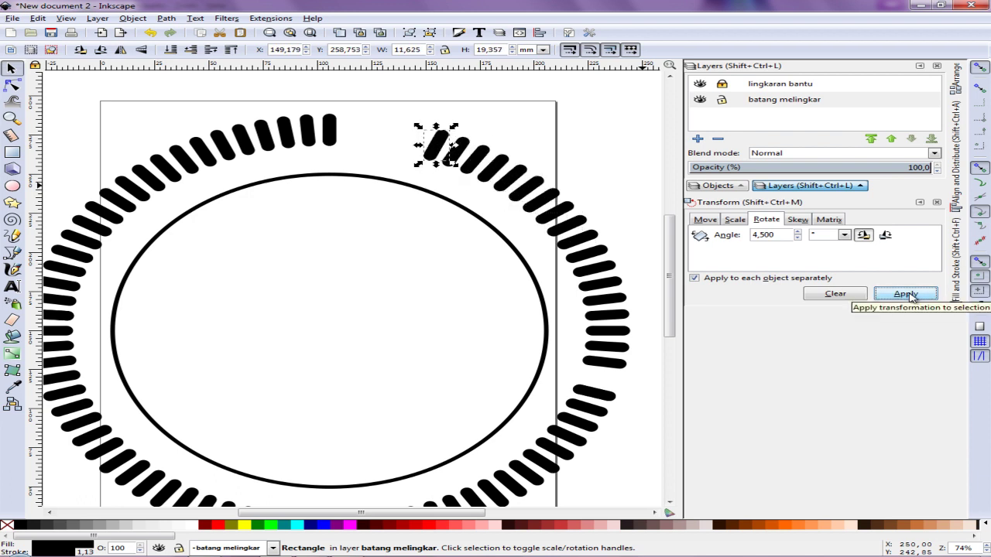
key(ctrl+d)
click(905, 295)
click(905, 294)
key(ctrl+d)
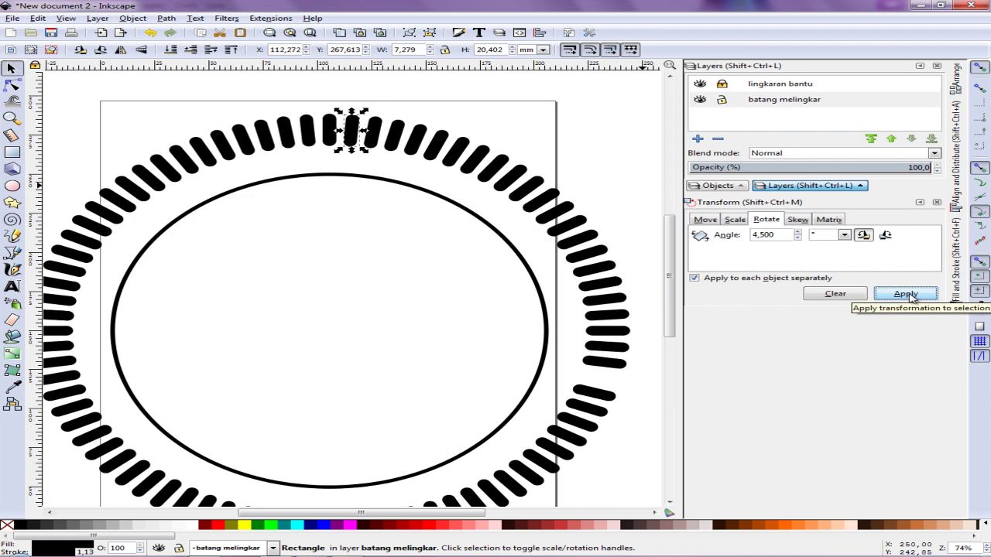
click(616, 399)
key(ctrl+d)
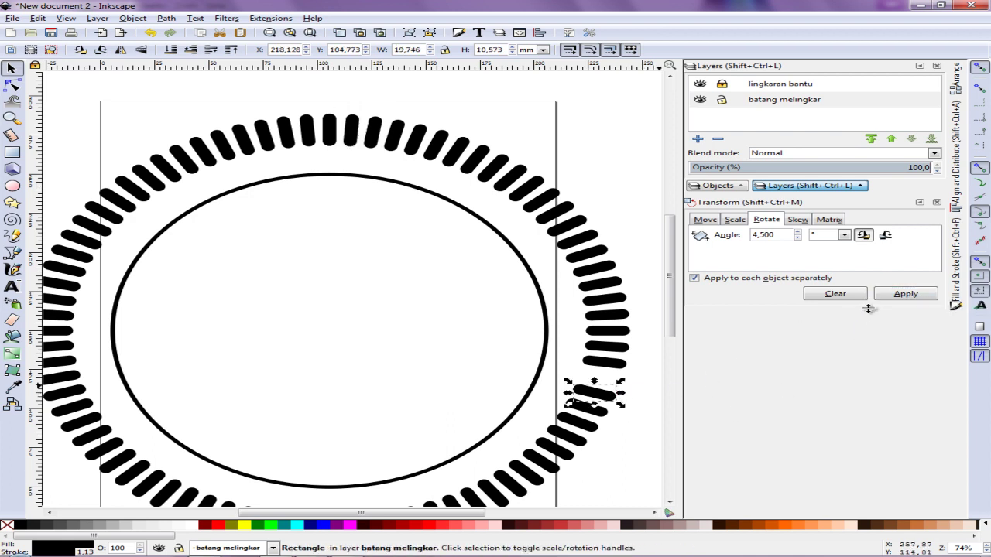
click(902, 296)
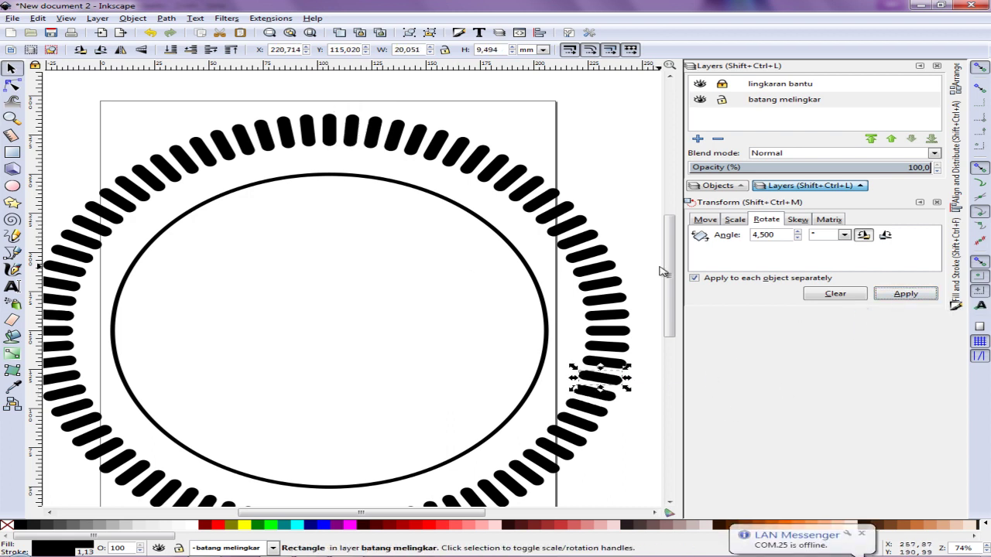
scroll(671, 272, down, 1)
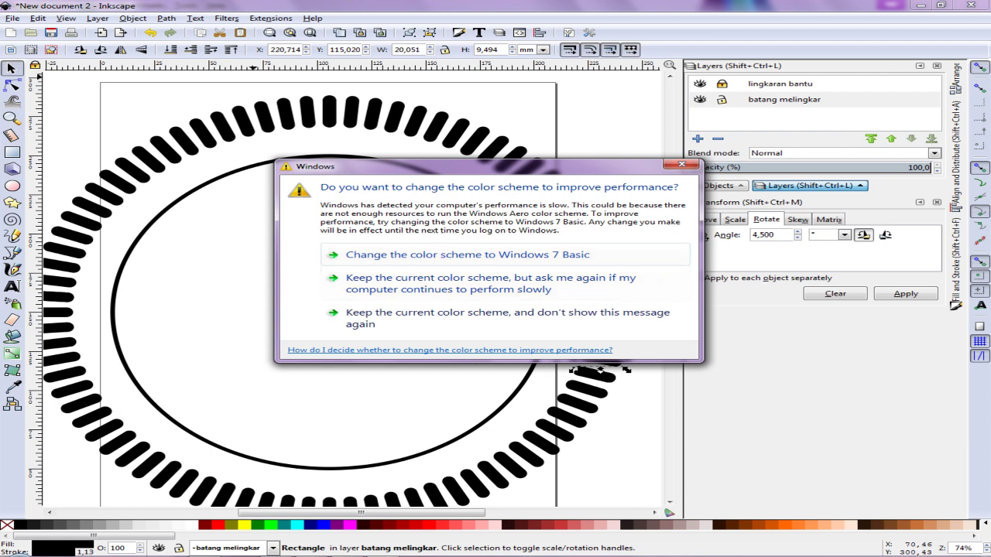
click(682, 165)
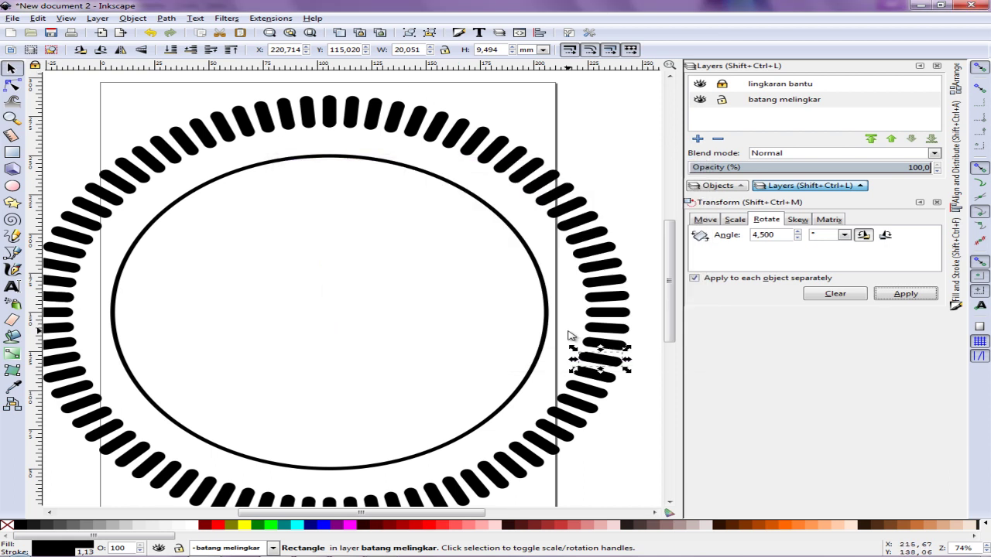
Deselect the bar and zoom out to 52% so the whole page and bar ring show.
click(419, 266)
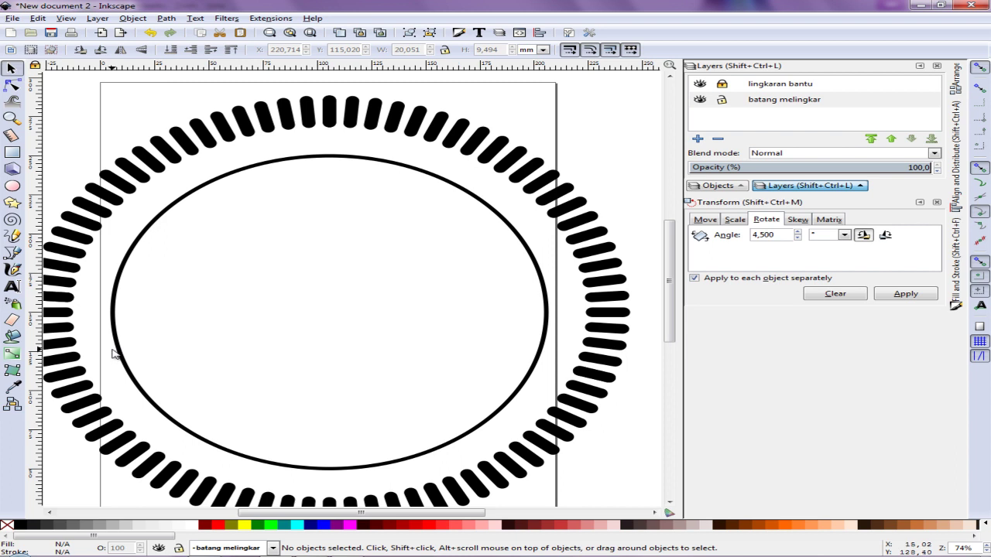
scroll(335, 341, down, 1)
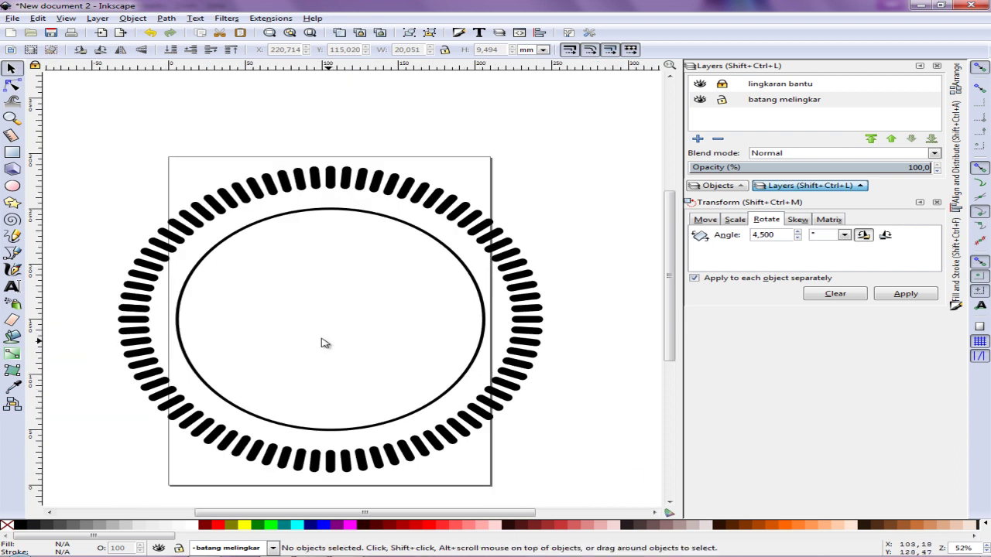
drag(669, 271, 671, 275)
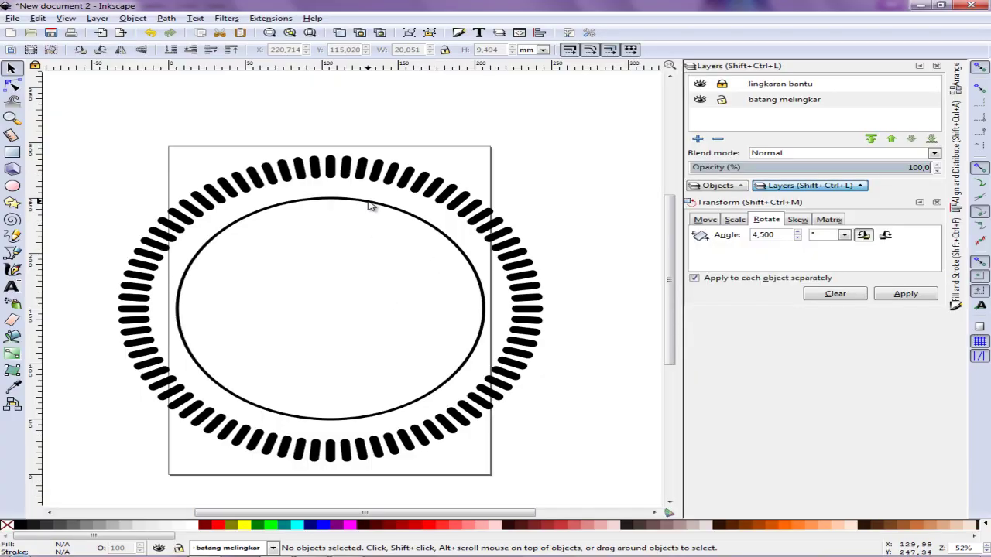
Lock the 'batang melingkar' layer and unlock the 'lingkaran bantu' layer.
click(769, 102)
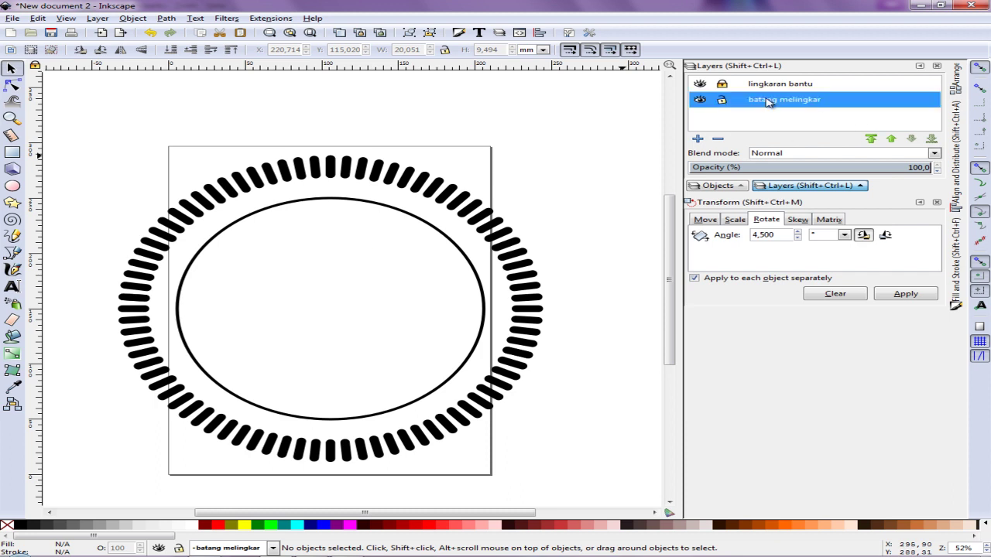
click(721, 100)
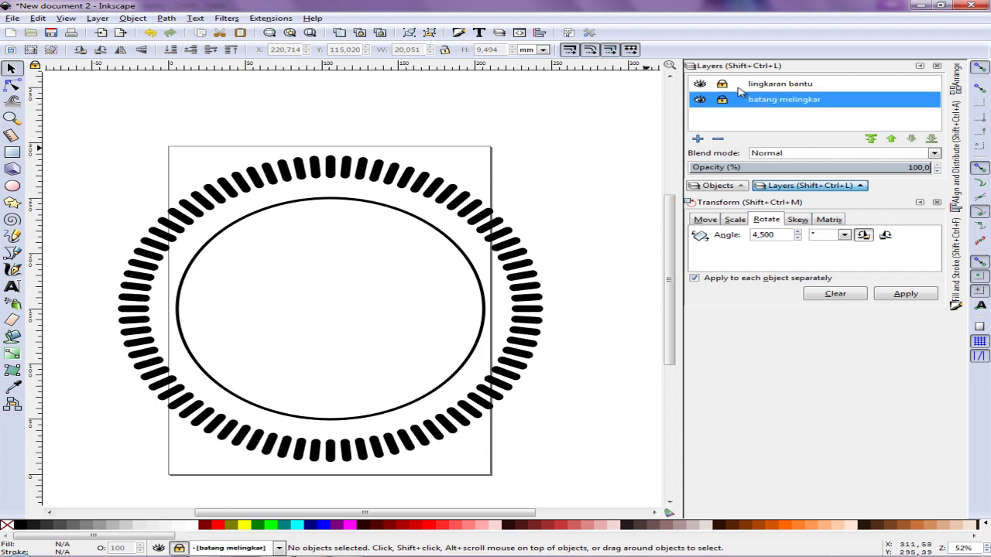
click(722, 84)
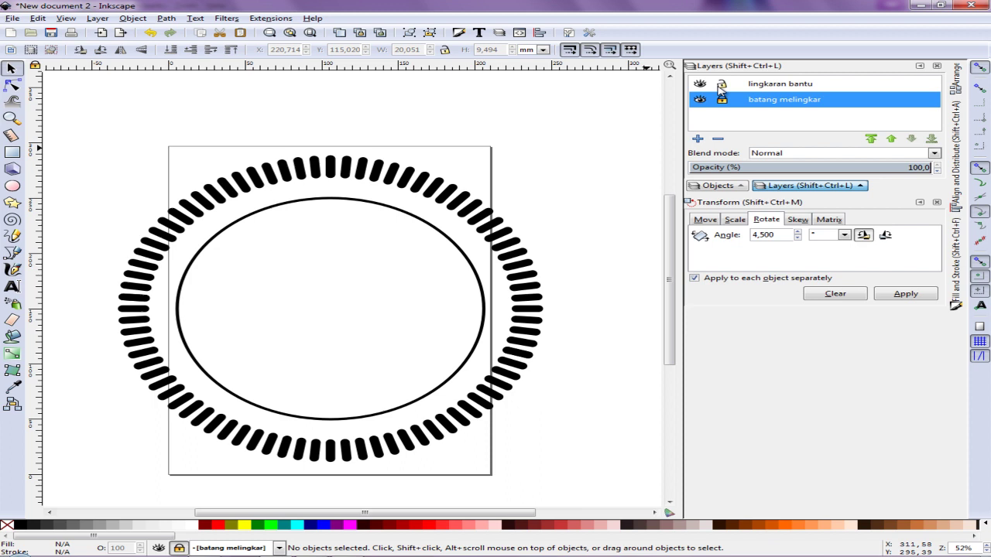
Duplicate the inner guide circle and enlarge the copy into a bigger concentric circle.
click(394, 210)
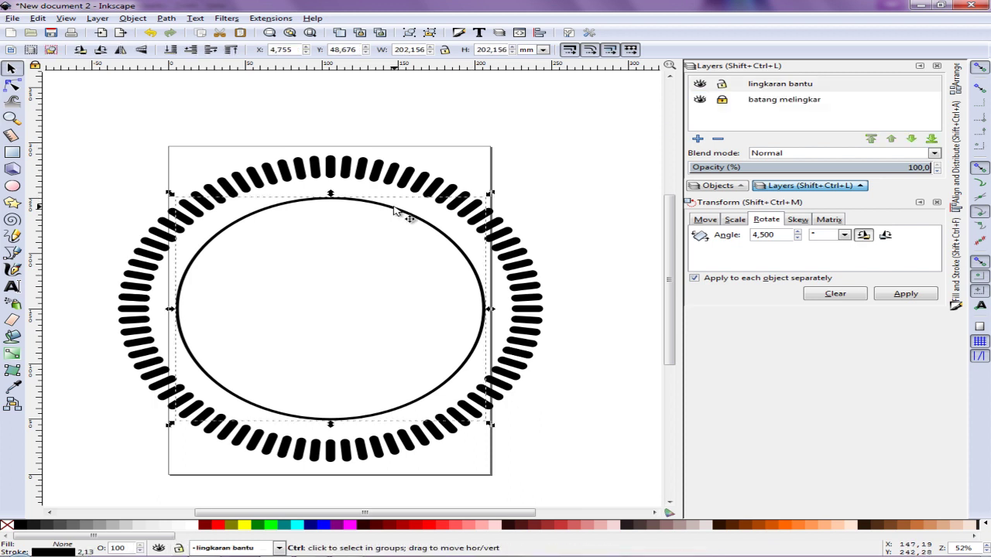
click(43, 20)
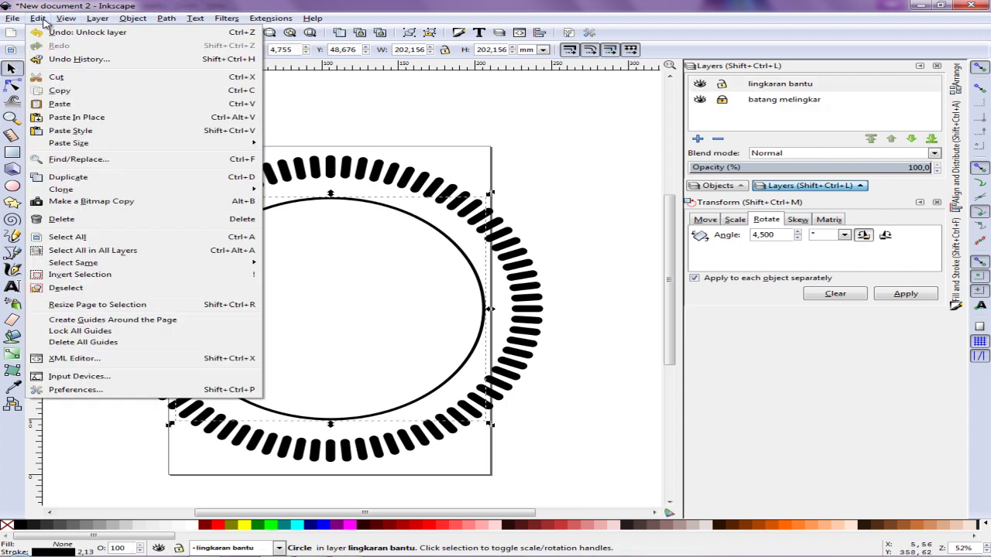
click(68, 177)
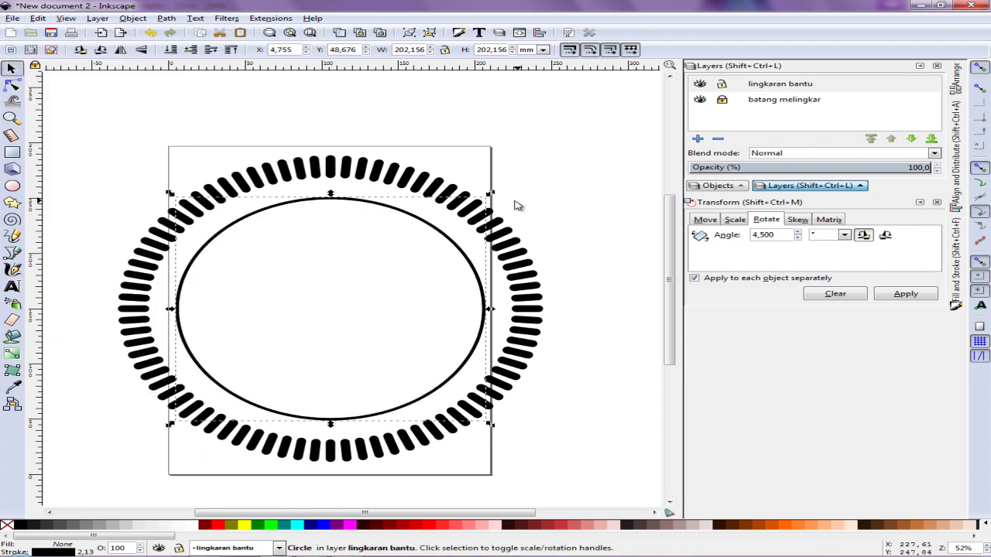
drag(491, 195, 503, 184)
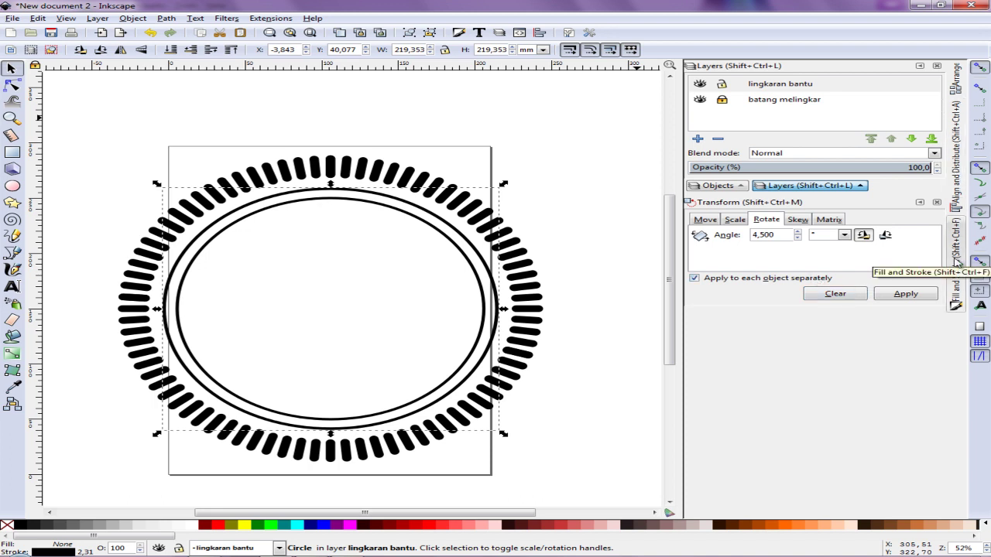
Thicken the larger circle's stroke width to about 4.112 mm.
click(957, 263)
click(818, 98)
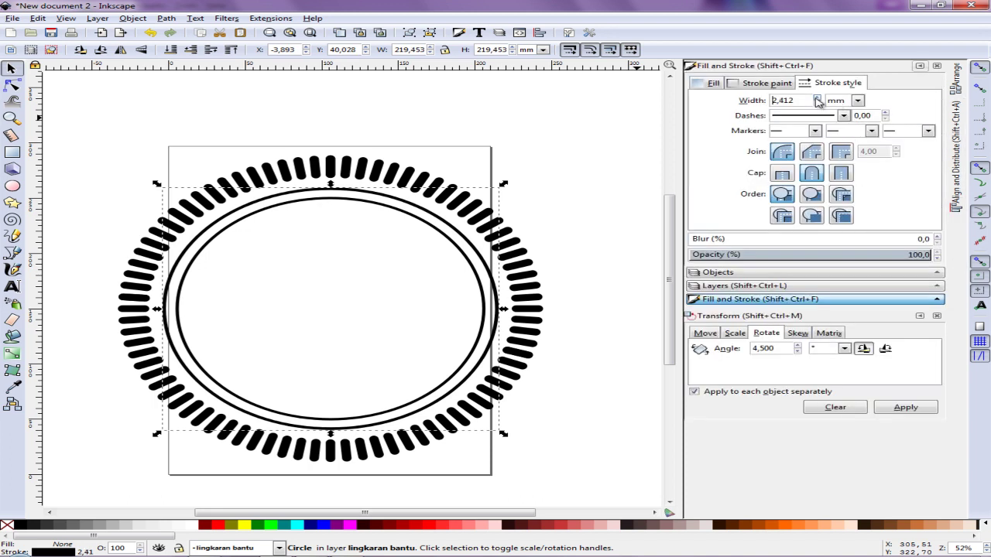
click(818, 98)
click(817, 97)
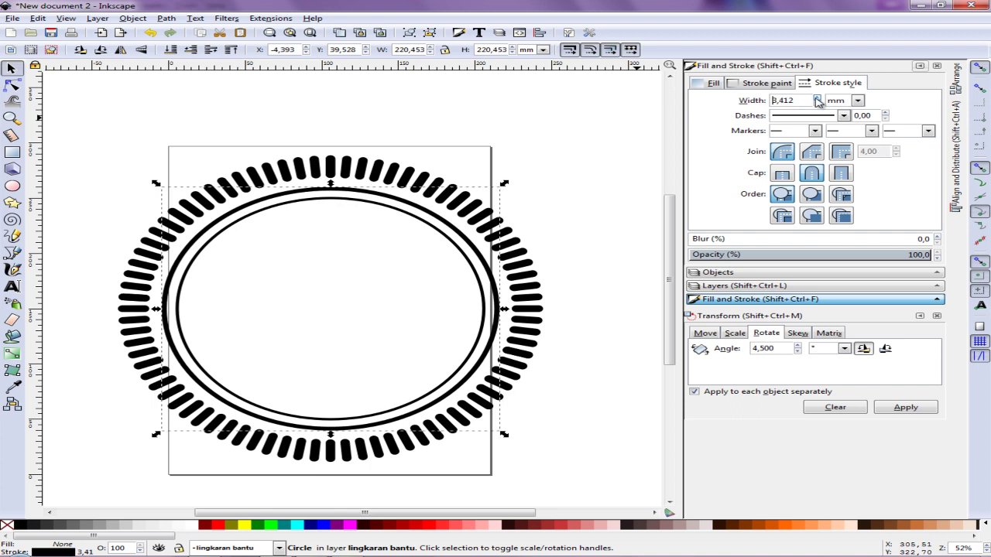
click(818, 98)
click(817, 98)
click(818, 99)
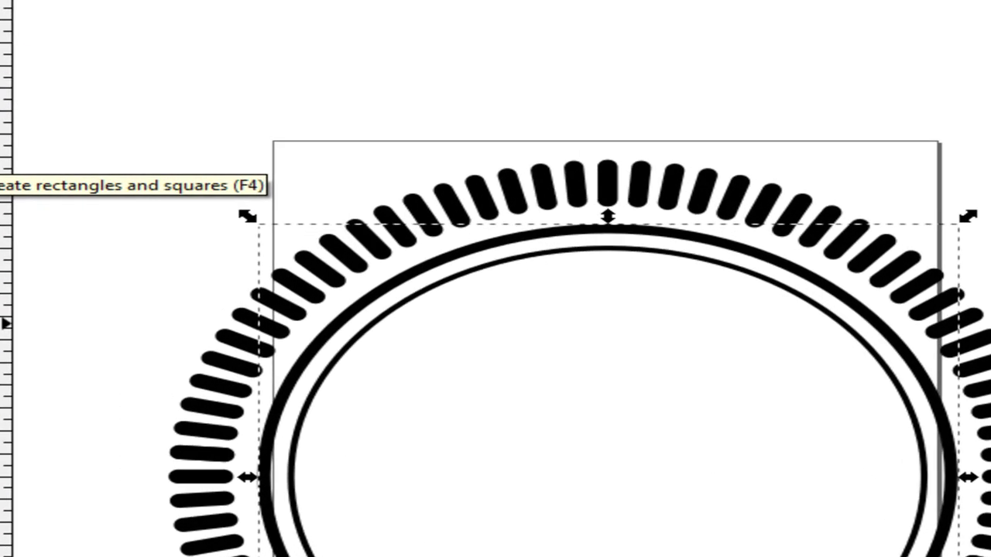
Draw a rectangle over the top of the rings and narrow it into an upright strip.
click(11, 153)
mouse_move(472, 111)
mouse_down()
mouse_move(757, 422)
mouse_move(758, 439)
mouse_up()
key(s)
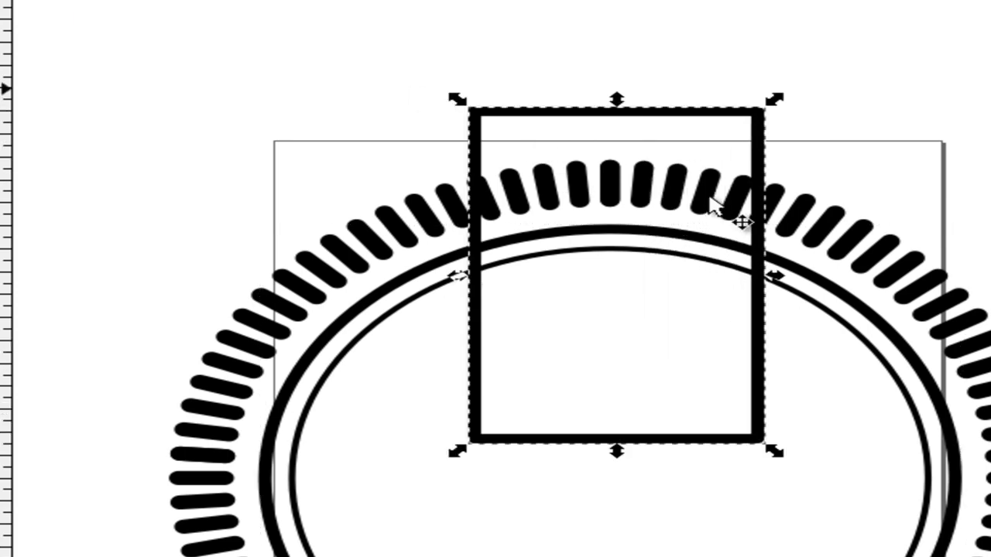
click(761, 387)
mouse_move(773, 109)
mouse_down()
mouse_move(856, 201)
mouse_move(790, 139)
mouse_up()
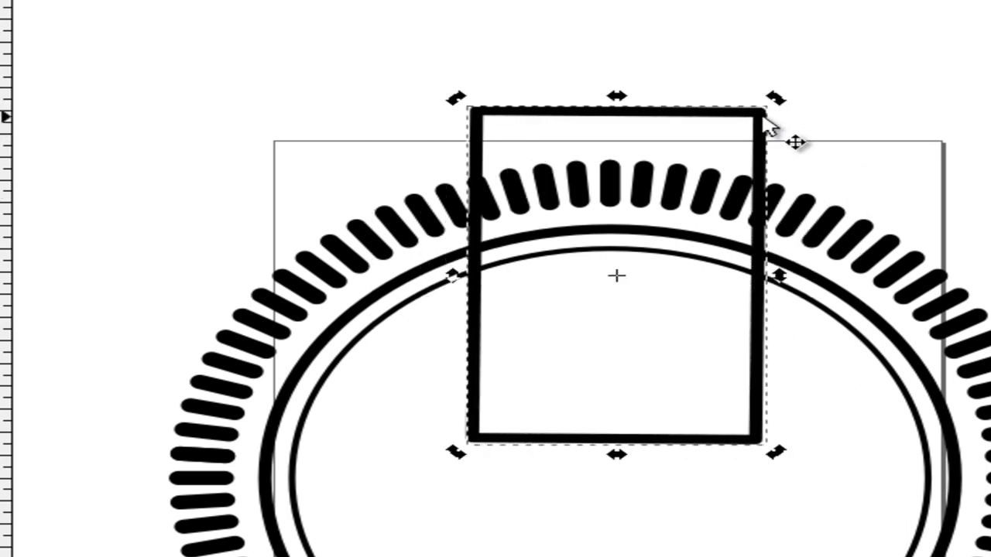
click(763, 352)
drag(774, 276, 727, 282)
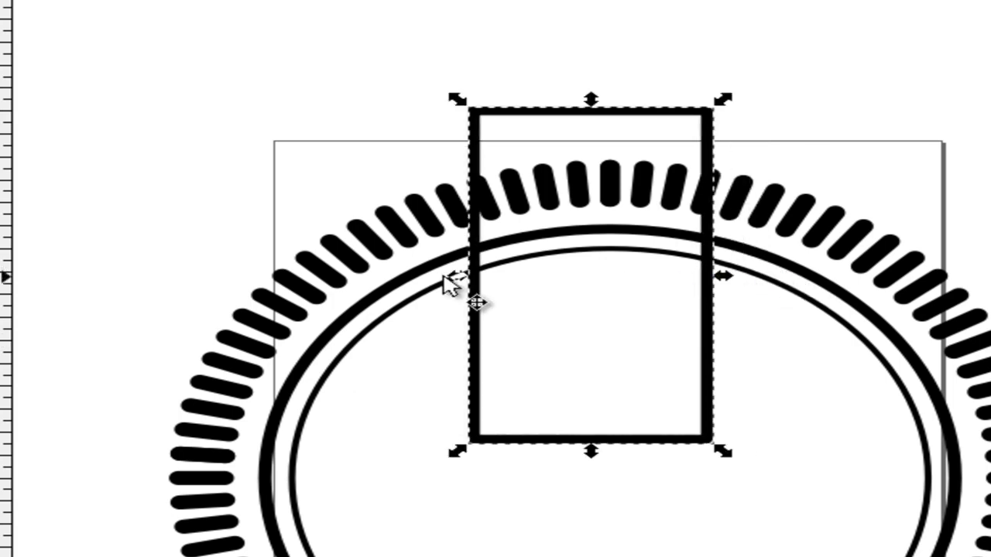
drag(459, 276, 500, 286)
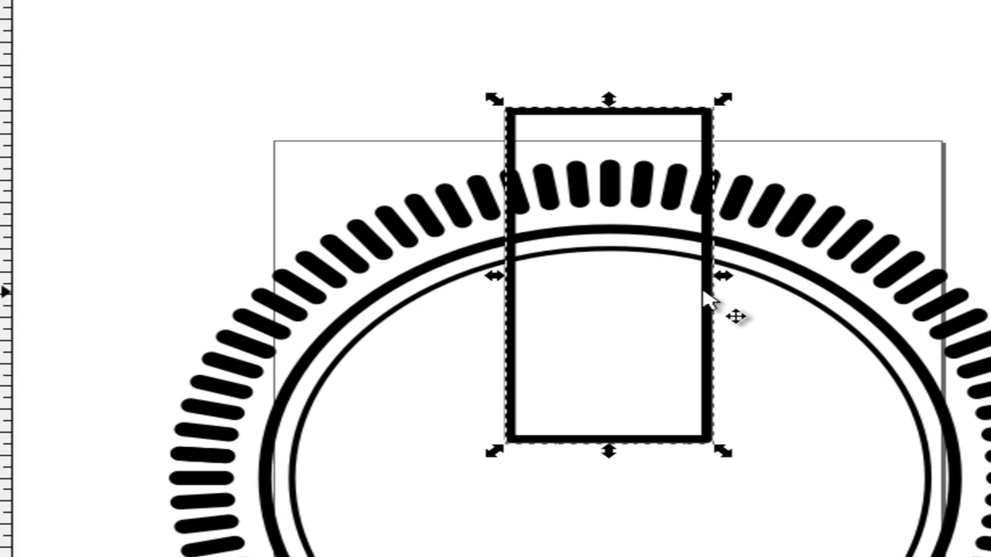
drag(724, 283, 719, 289)
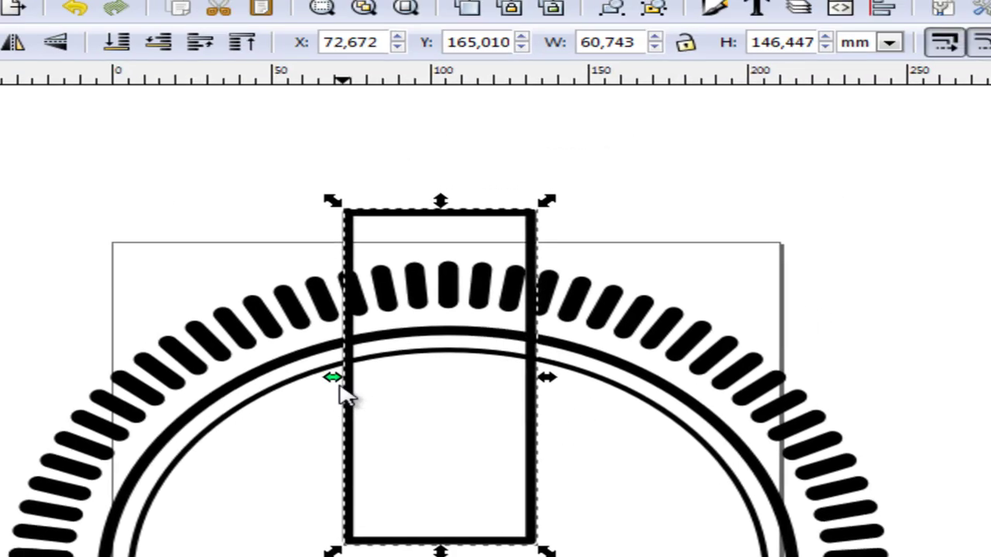
drag(250, 448, 248, 451)
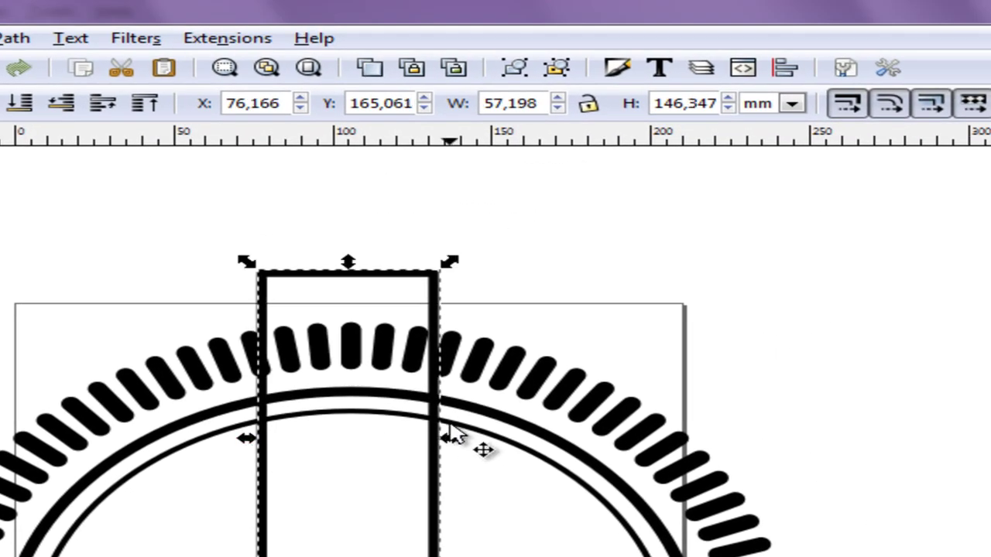
Cut the thick outer ring with the strip and move the large ring piece aside.
shift+click(504, 418)
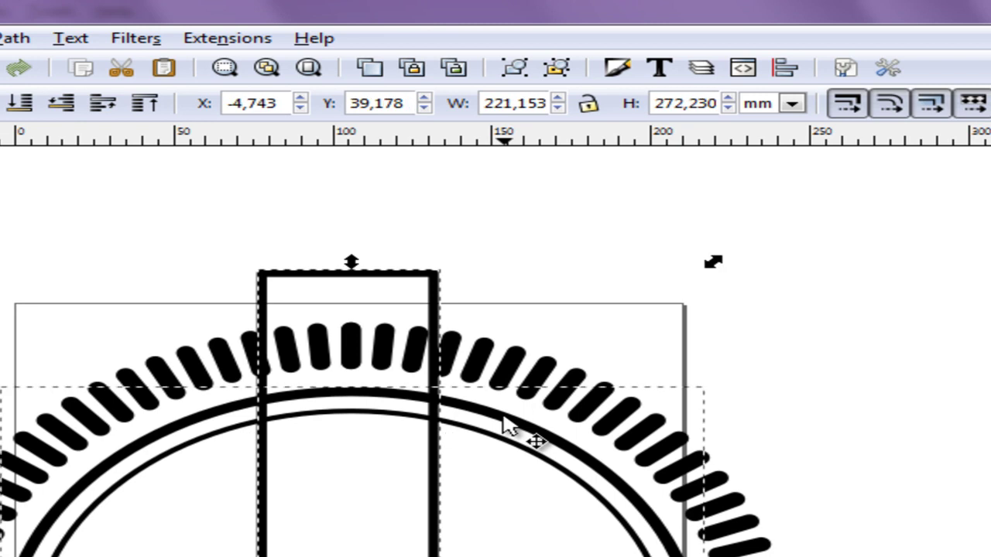
click(9, 40)
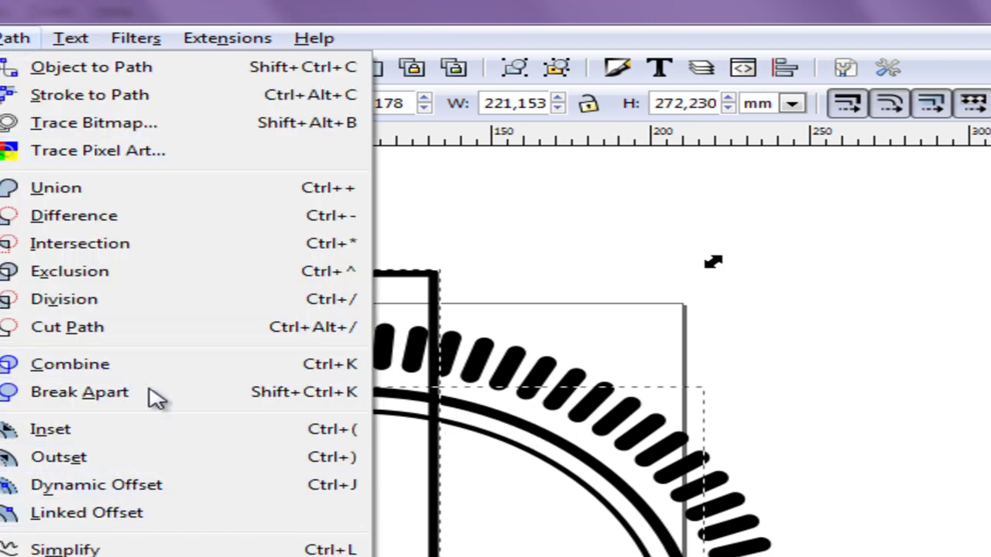
click(148, 335)
click(786, 304)
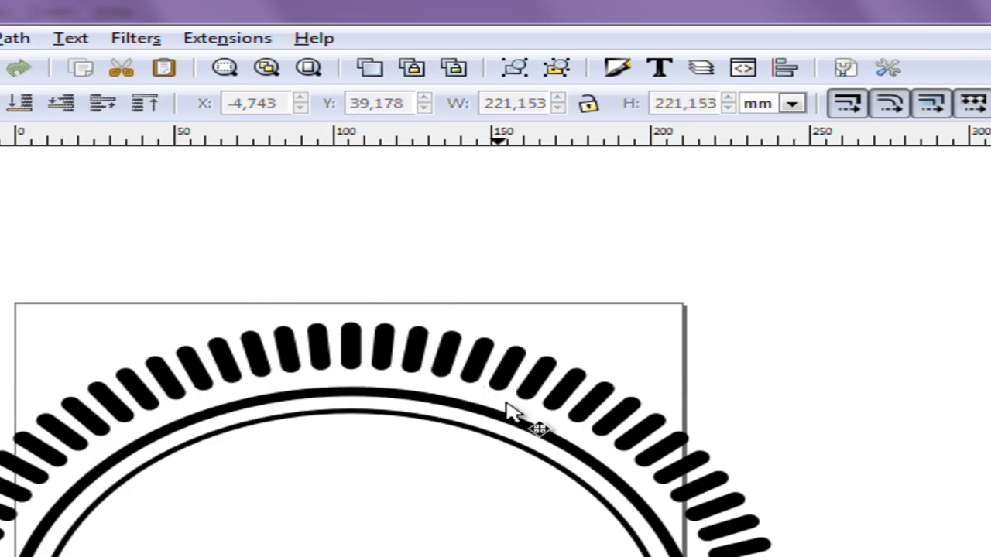
click(499, 424)
mouse_move(509, 421)
mouse_down()
mouse_move(861, 289)
mouse_move(888, 225)
mouse_up()
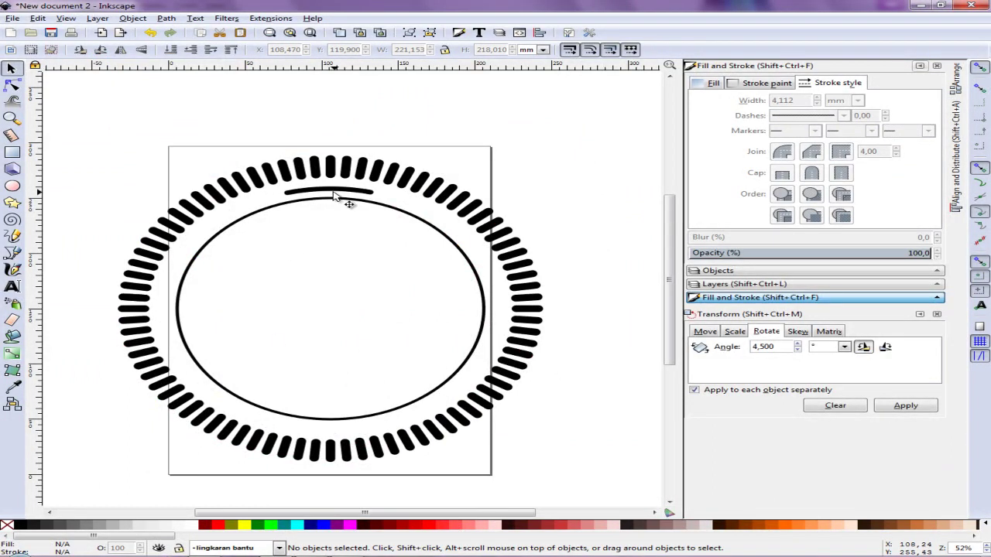
Lock the width/height ratio and shrink the top arc to 47.601 mm wide.
click(334, 194)
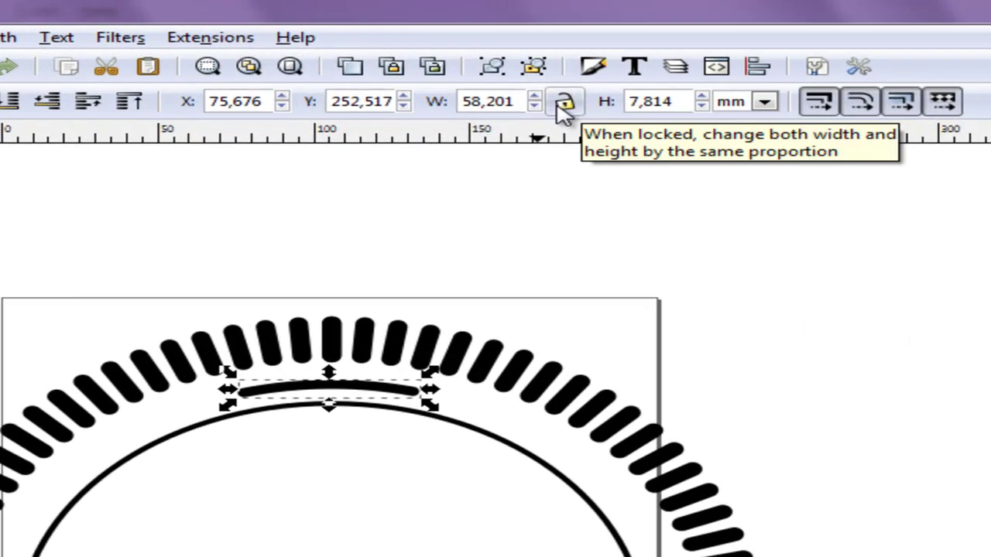
click(444, 50)
click(538, 109)
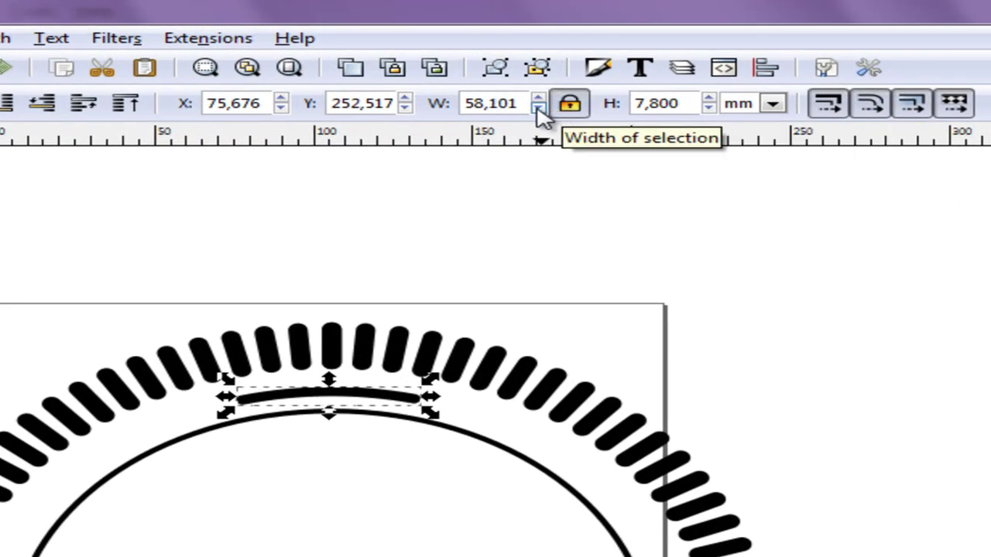
double_click(538, 108)
triple_click(538, 109)
click(539, 109)
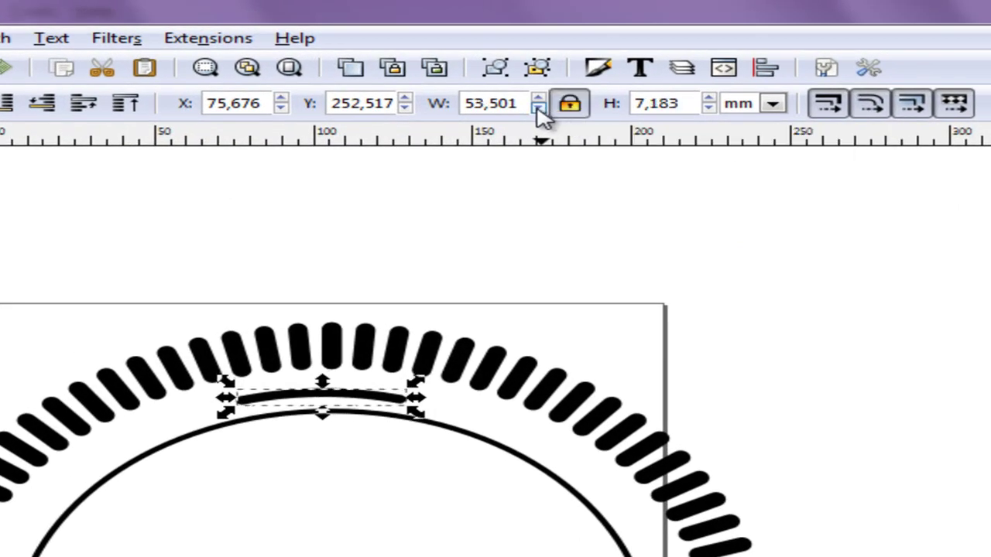
click(538, 108)
click(538, 108)
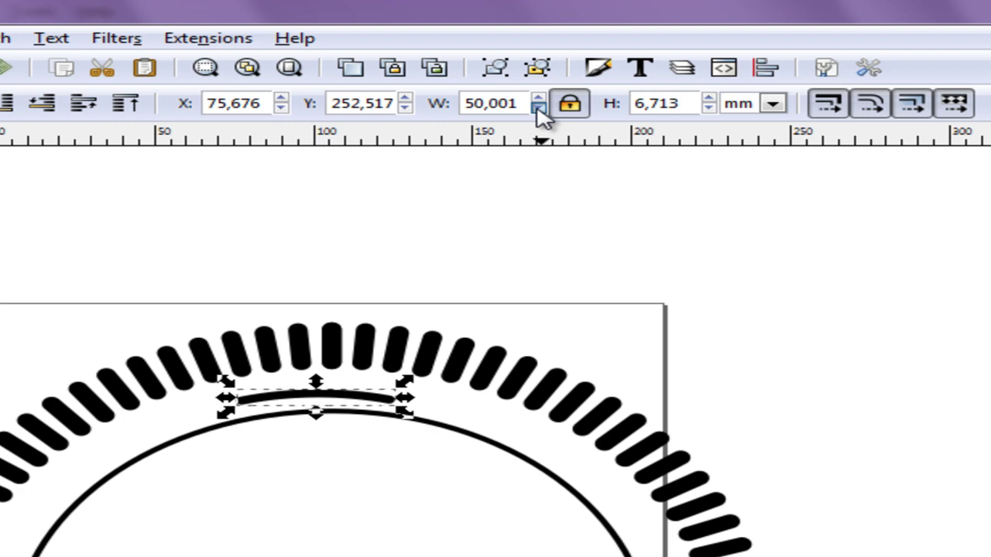
click(538, 109)
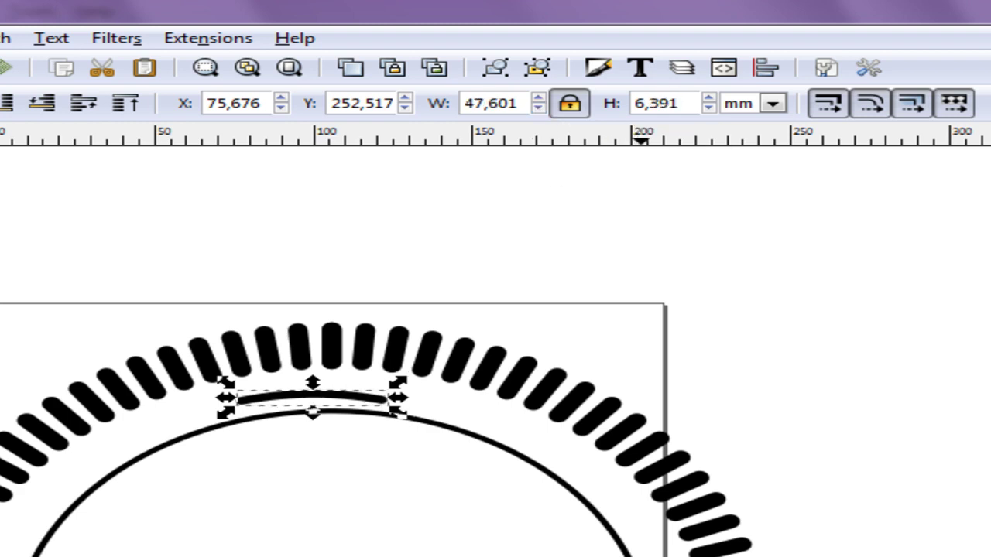
Nudge the arc right and up, then undo the nudges.
key(Right)
key(Right)
key(Right)
key(Right)
key(Up)
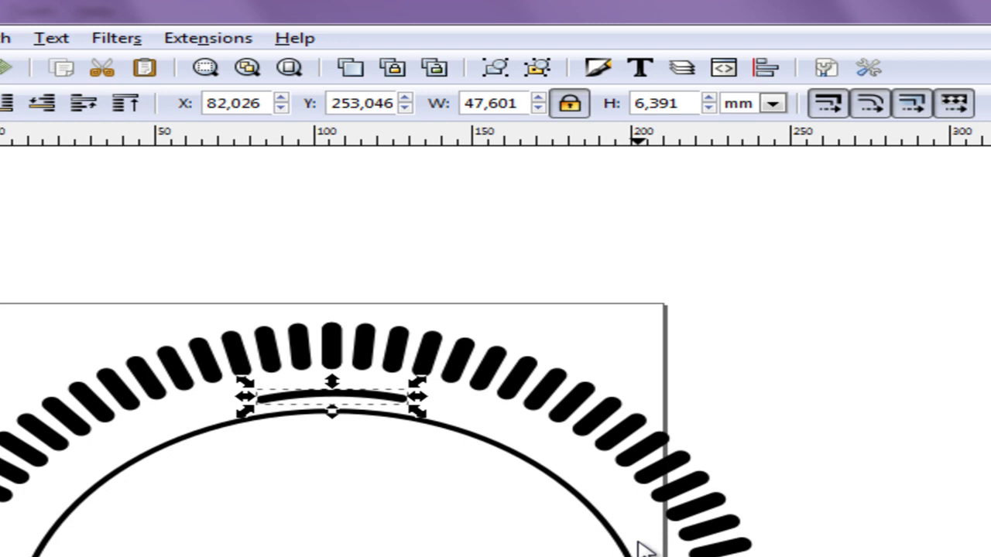
key(ctrl+z)
Recut the outer ring with a narrower rectangle and delete the large leftover ring piece.
key(ctrl+z)
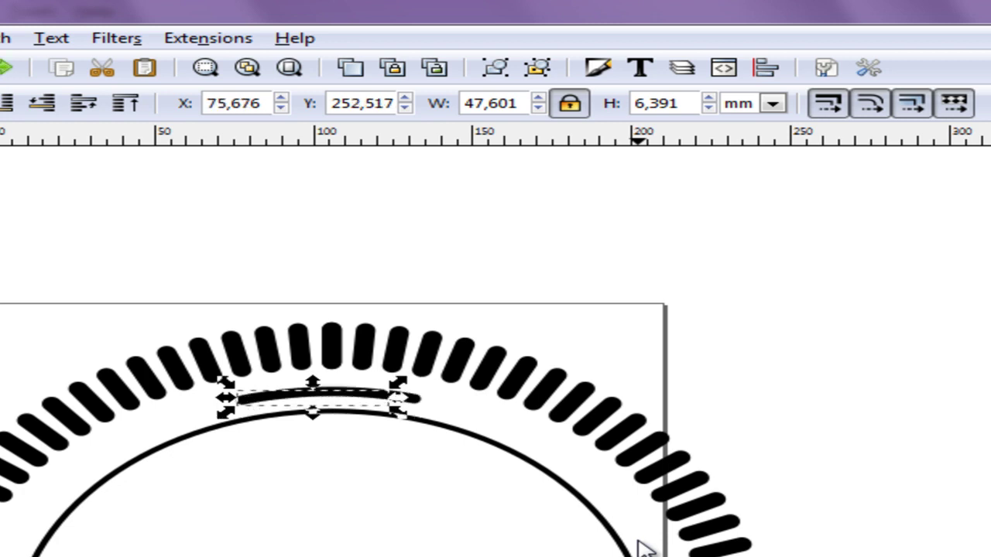
key(ctrl+z)
key(Escape)
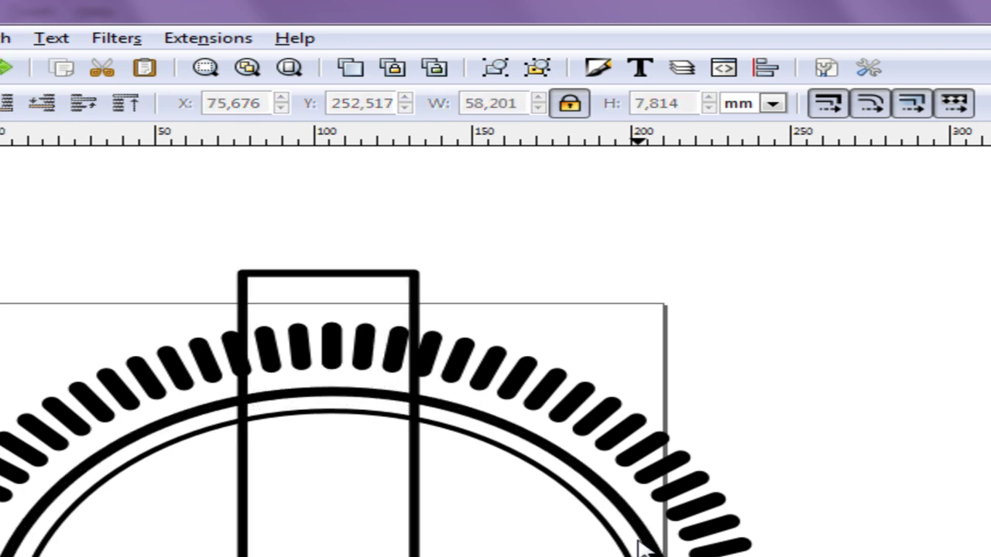
click(417, 459)
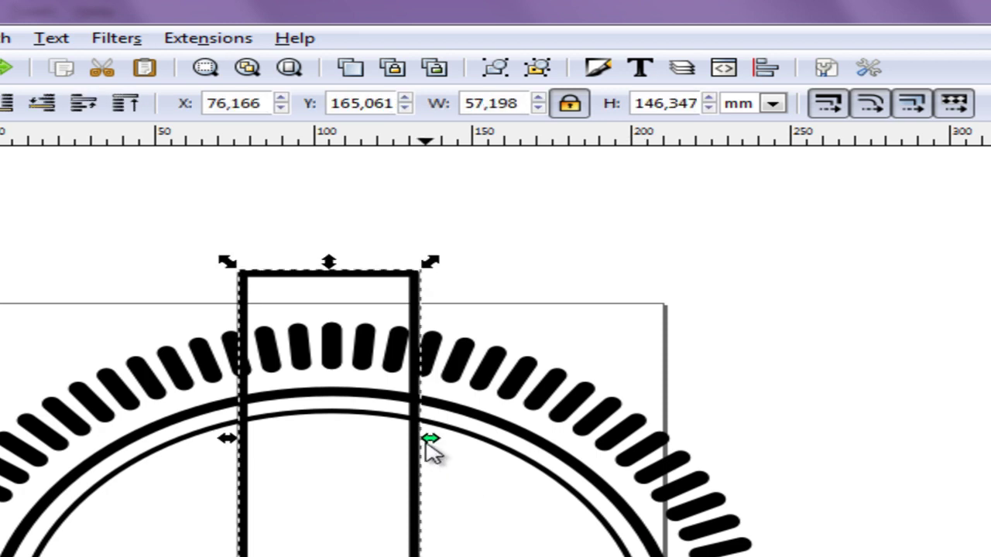
drag(431, 446, 392, 440)
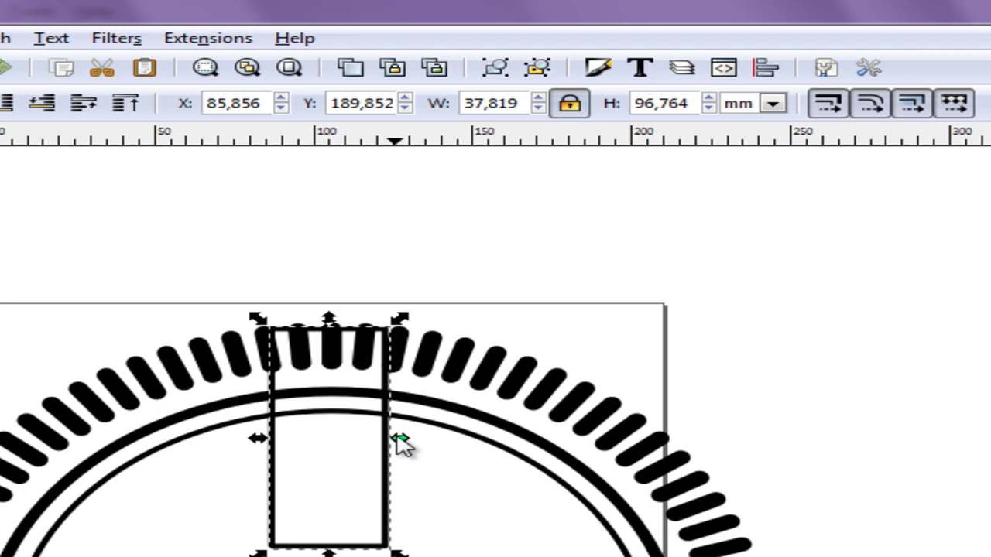
shift+click(458, 416)
click(7, 37)
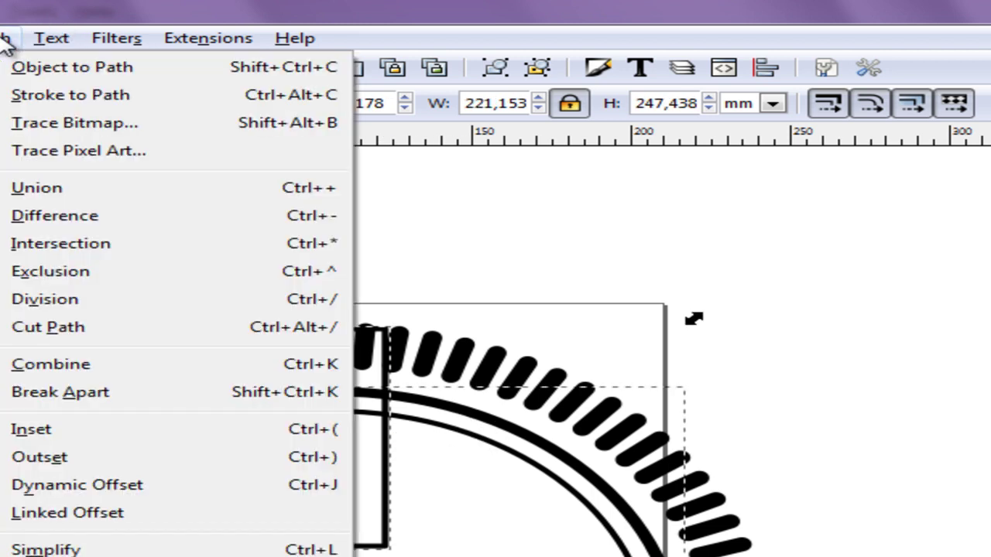
click(106, 329)
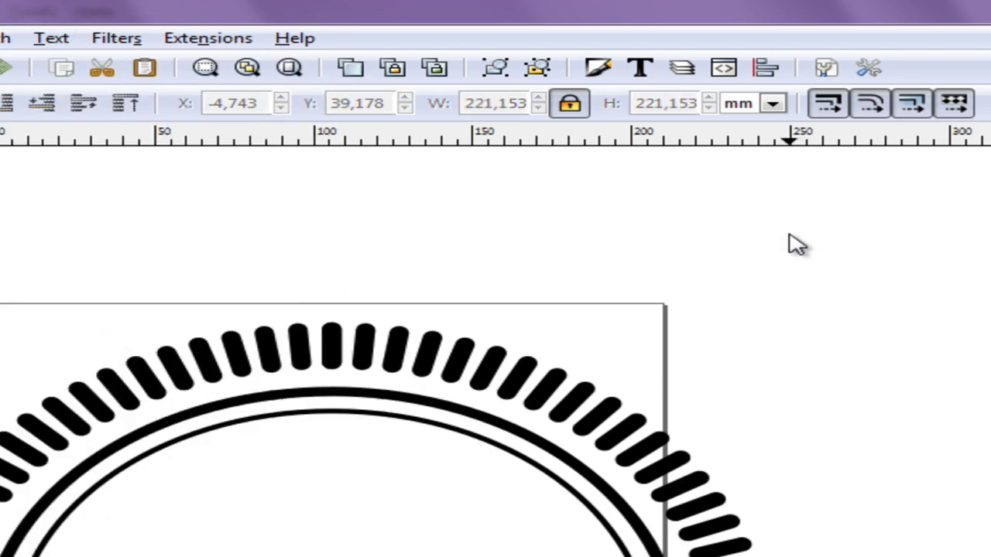
mouse_move(527, 446)
mouse_down()
mouse_move(825, 288)
mouse_move(819, 281)
mouse_up()
key(Delete)
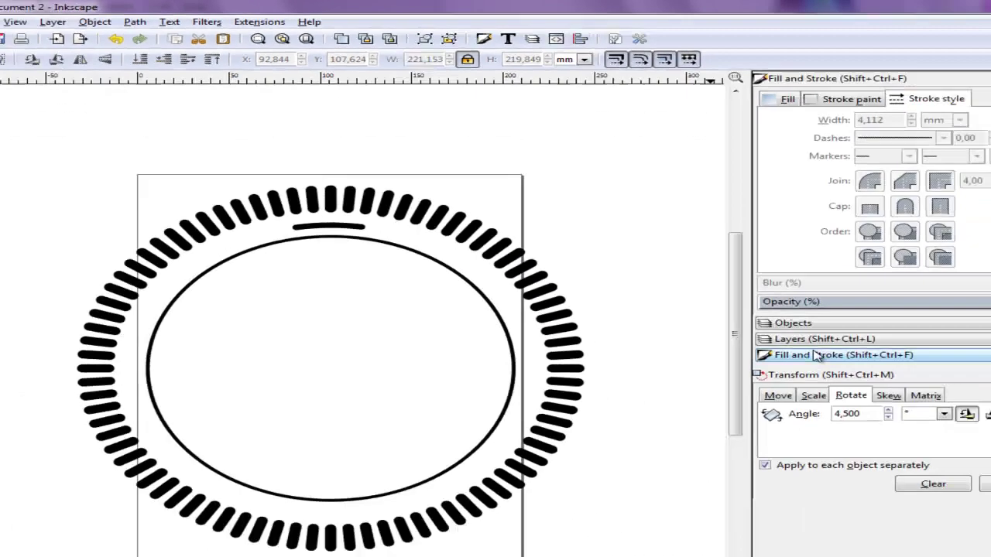
Select the short arc above the inner circle, zoom in to check it, then zoom out.
click(739, 287)
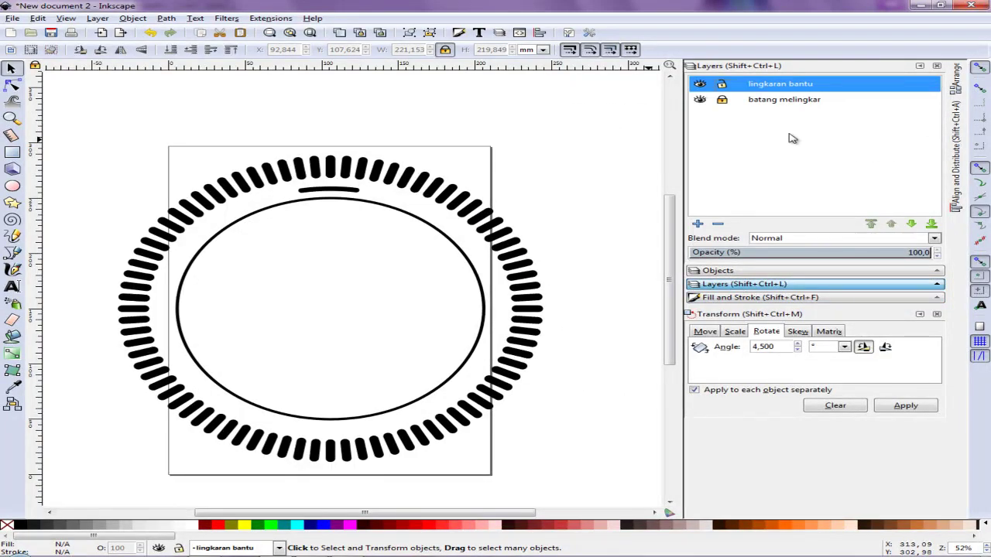
click(354, 194)
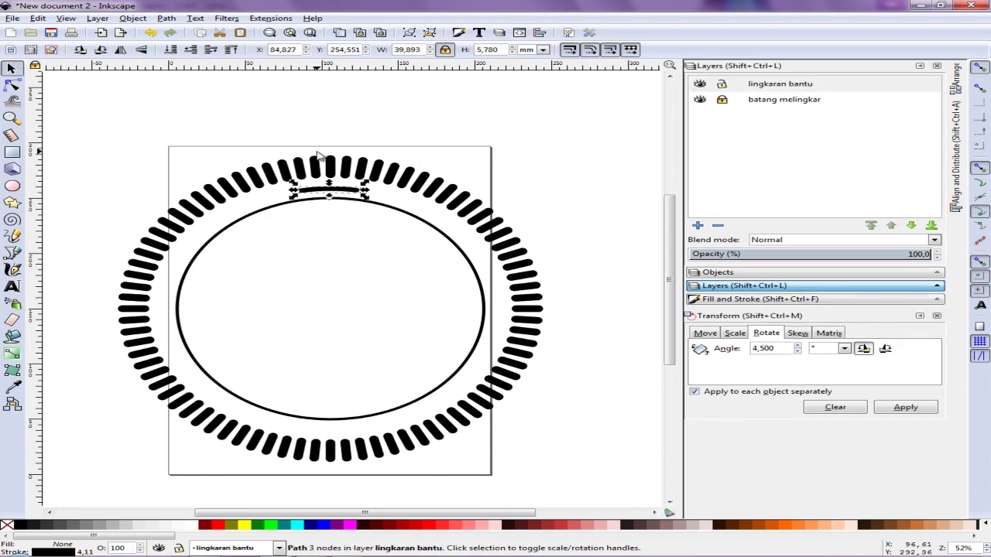
click(11, 120)
drag(222, 131, 446, 182)
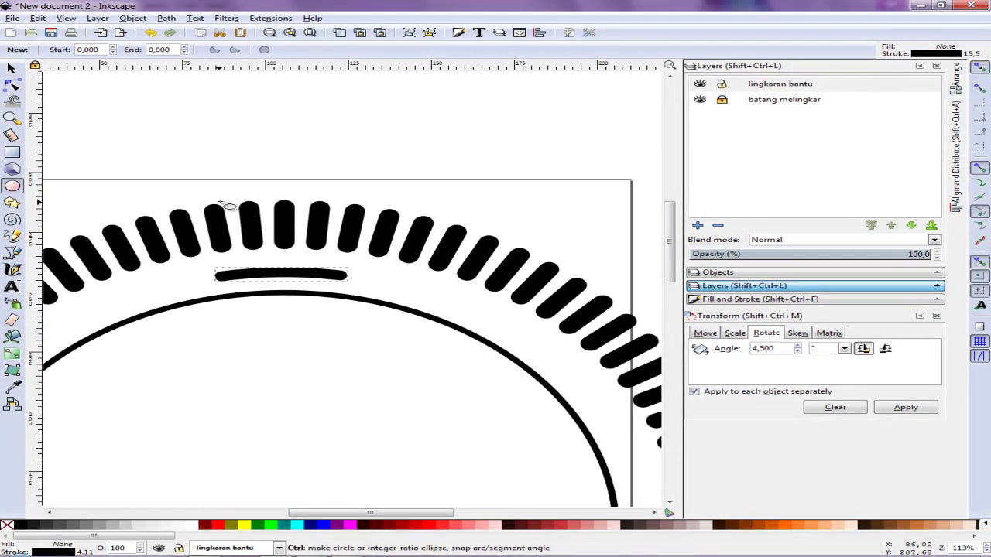
scroll(224, 205, down, 3)
Snap the short top bar's rotation centre onto the inner circle's midpoint.
scroll(228, 208, down, 1)
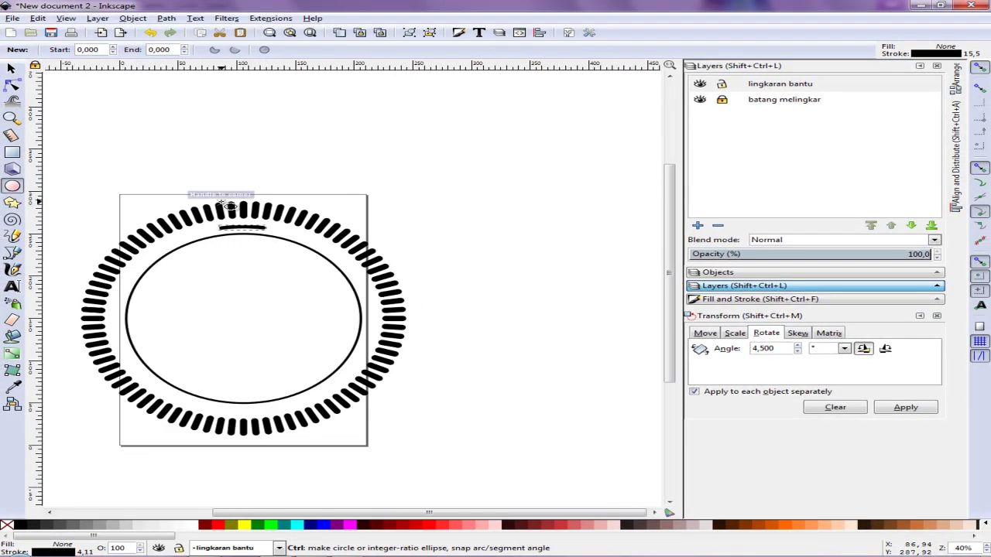
click(13, 69)
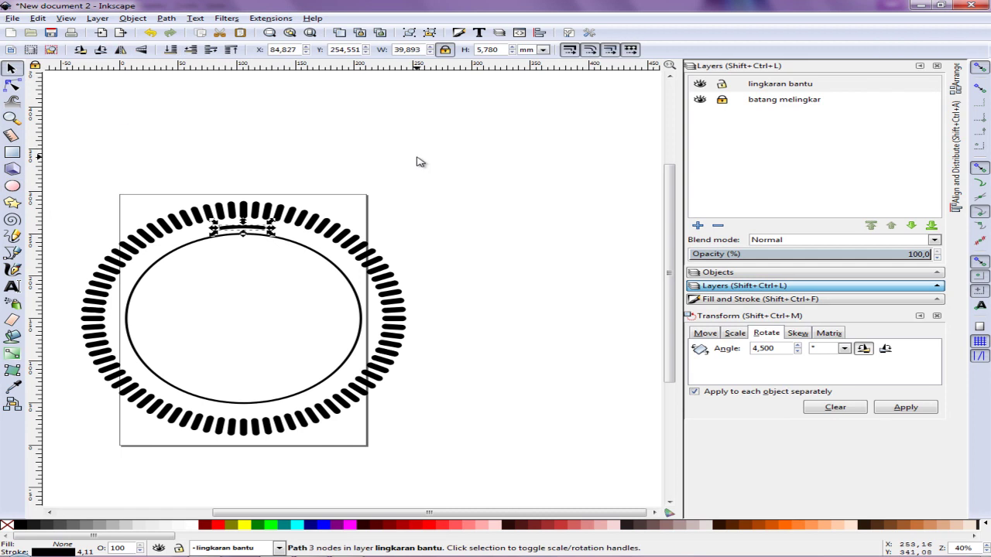
click(327, 265)
click(257, 229)
click(12, 118)
drag(157, 181, 337, 365)
click(12, 69)
click(361, 185)
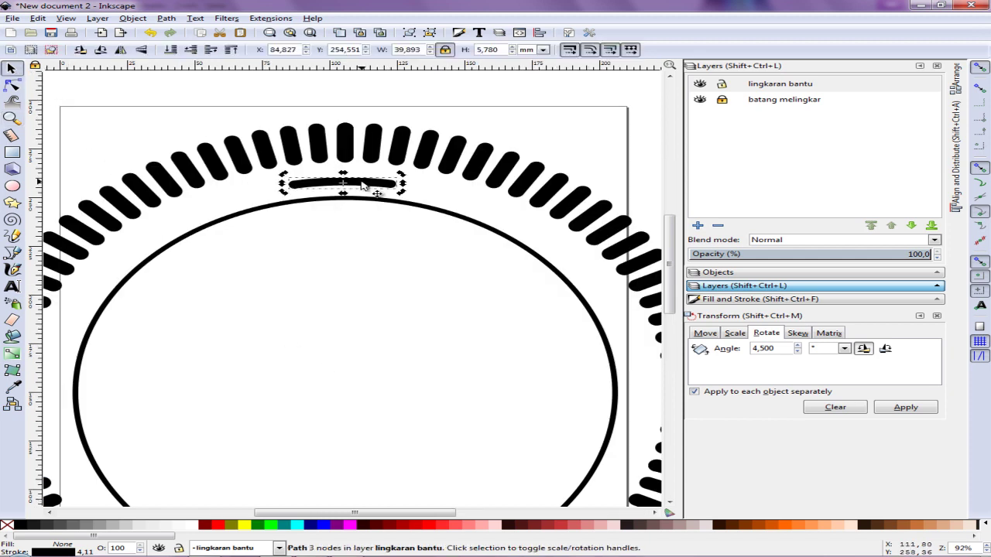
ctrl+scroll(405, 274, down, 1)
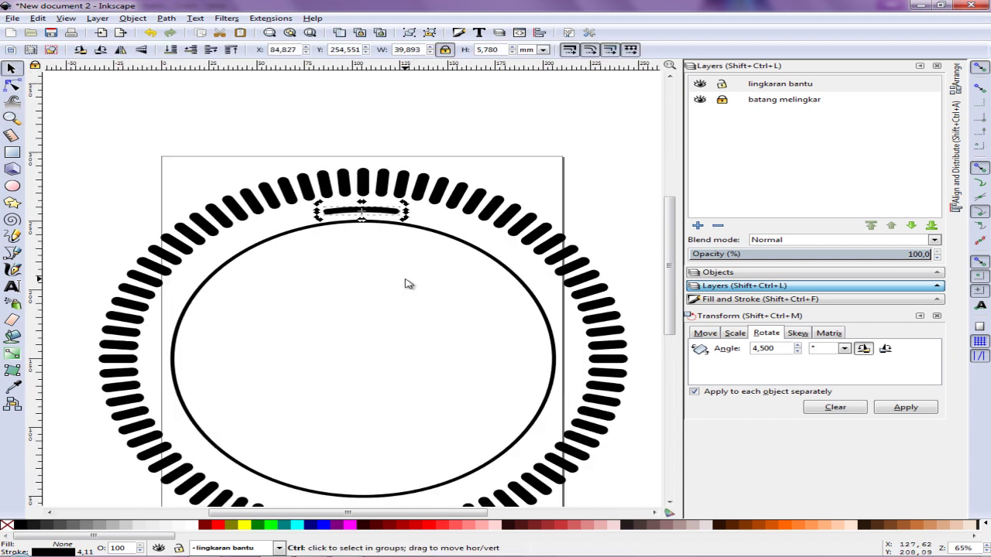
mouse_move(363, 213)
mouse_down()
mouse_move(395, 496)
mouse_move(342, 359)
mouse_move(369, 358)
mouse_up()
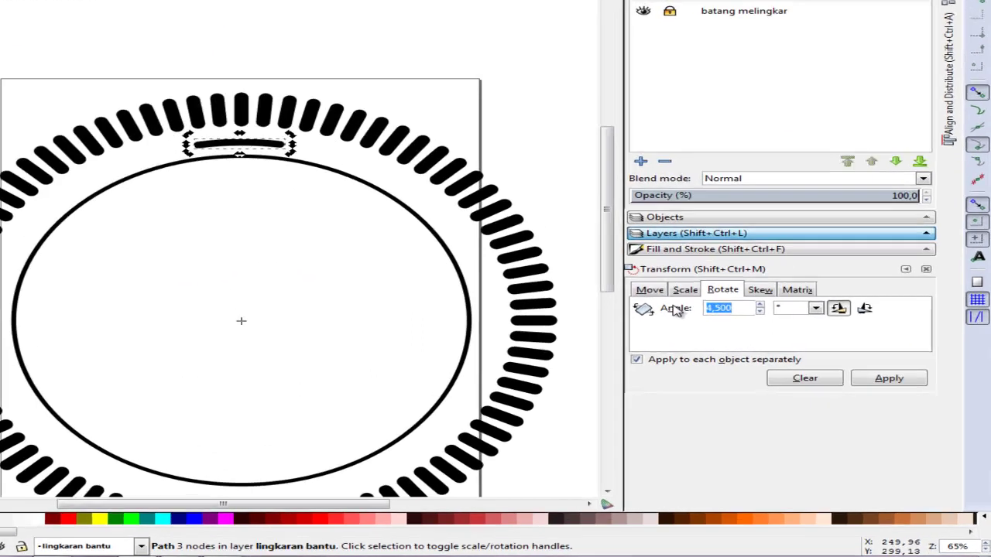
Duplicate the short bar and rotate each copy 30° around the circle's centre.
text(75)
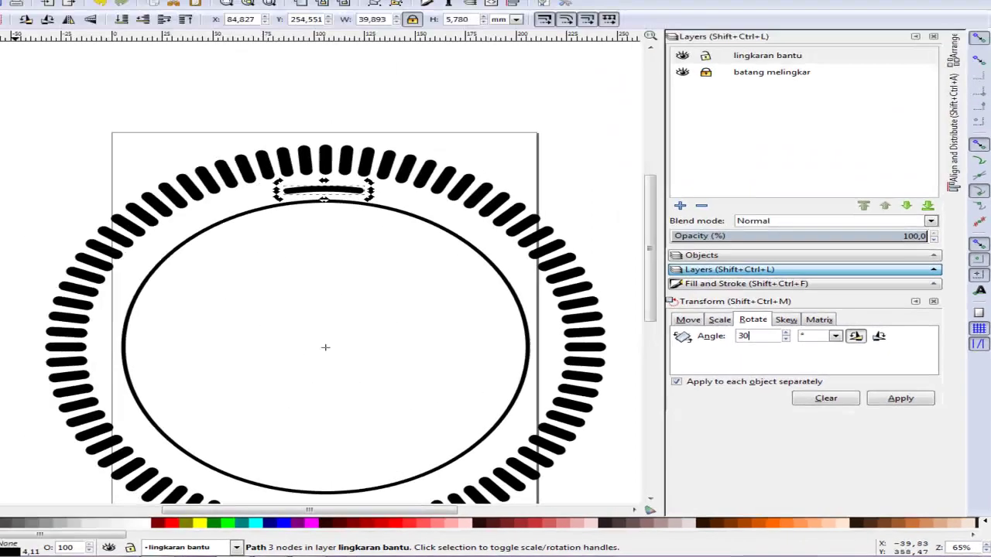
click(38, 18)
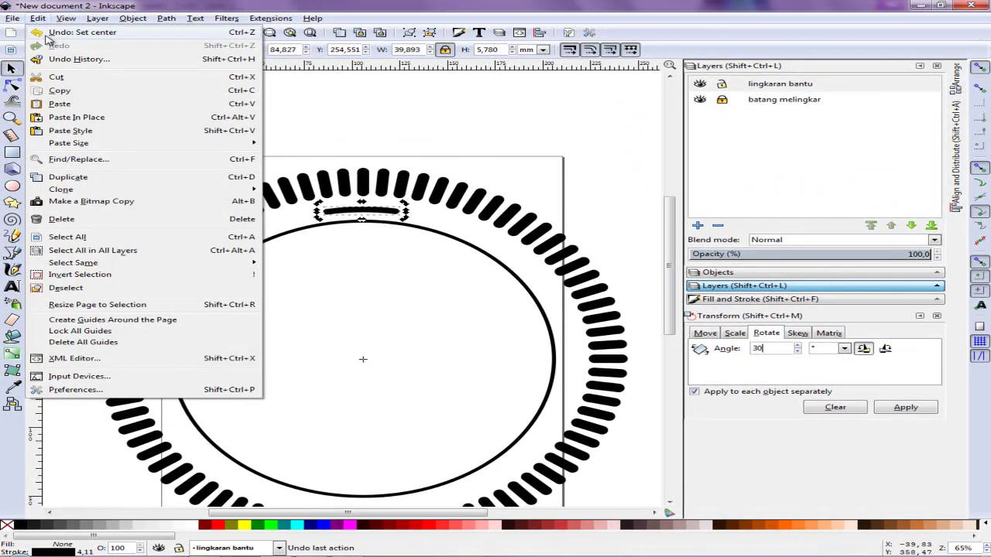
click(95, 185)
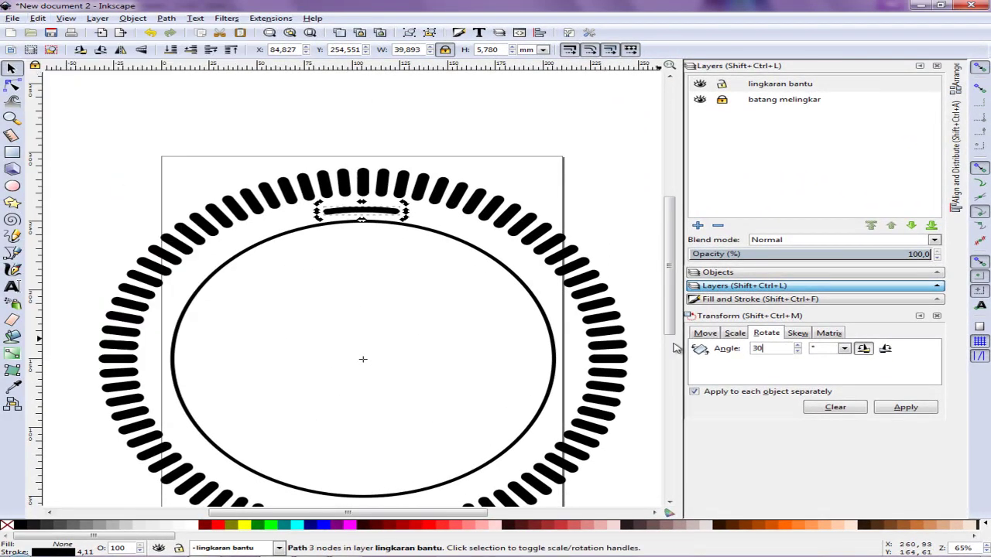
click(906, 408)
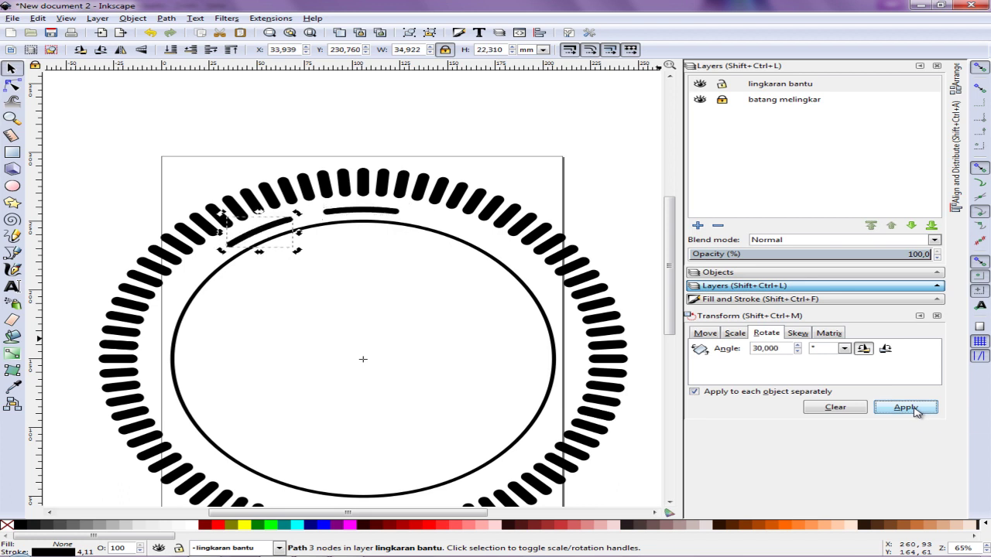
key(ctrl+d)
click(906, 408)
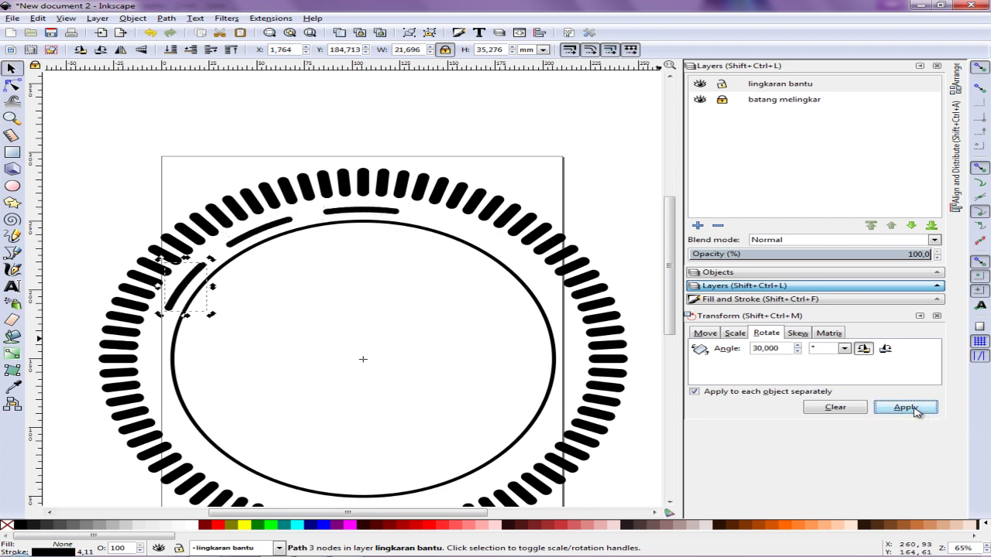
key(ctrl+d)
click(905, 408)
key(ctrl+d)
click(906, 408)
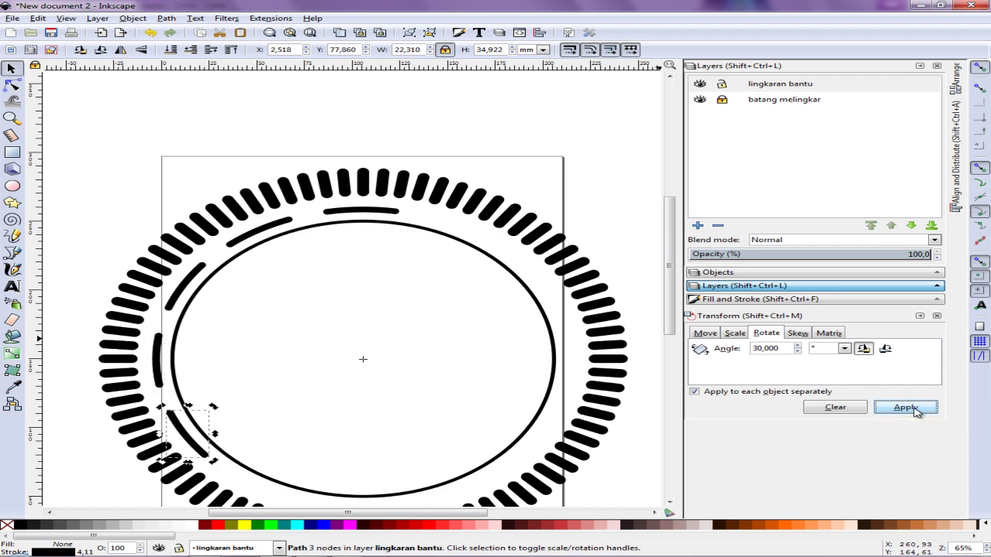
Keep duplicating and rotating 30° to complete the ring of arcs, then deselect.
key(ctrl+d)
click(906, 408)
key(ctrl+d)
click(906, 408)
key(ctrl+d)
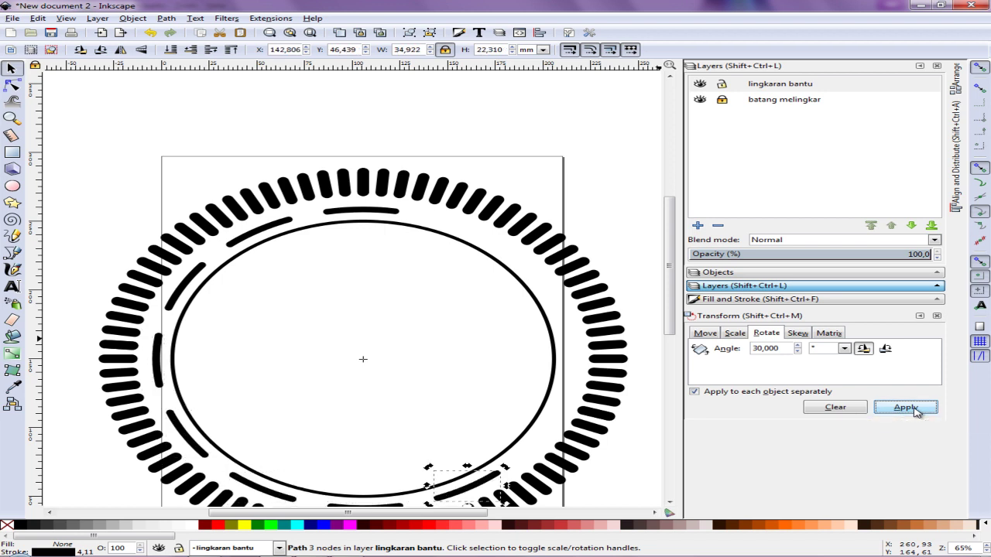
key(ctrl+d)
click(915, 410)
key(ctrl+d)
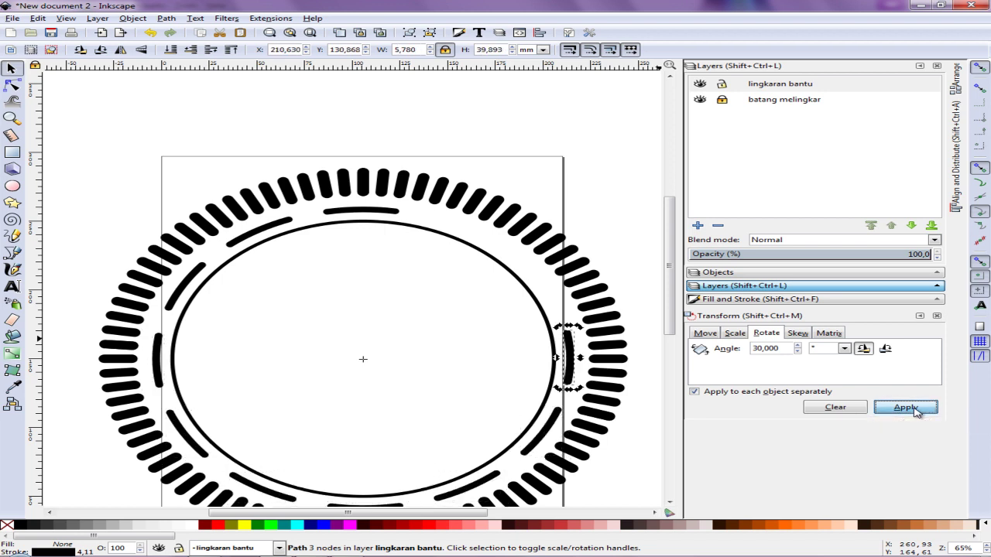
key(ctrl+d)
click(915, 411)
key(ctrl+d)
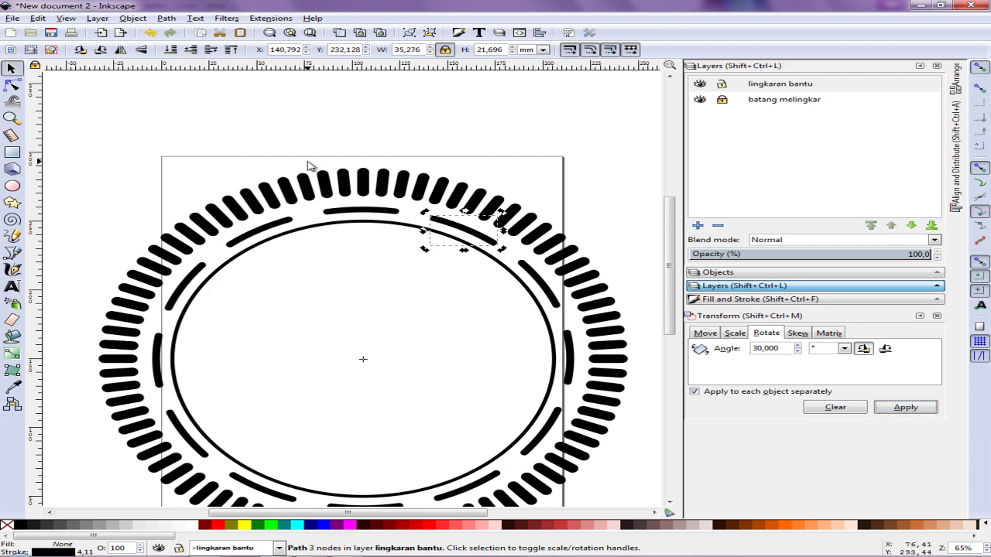
click(261, 140)
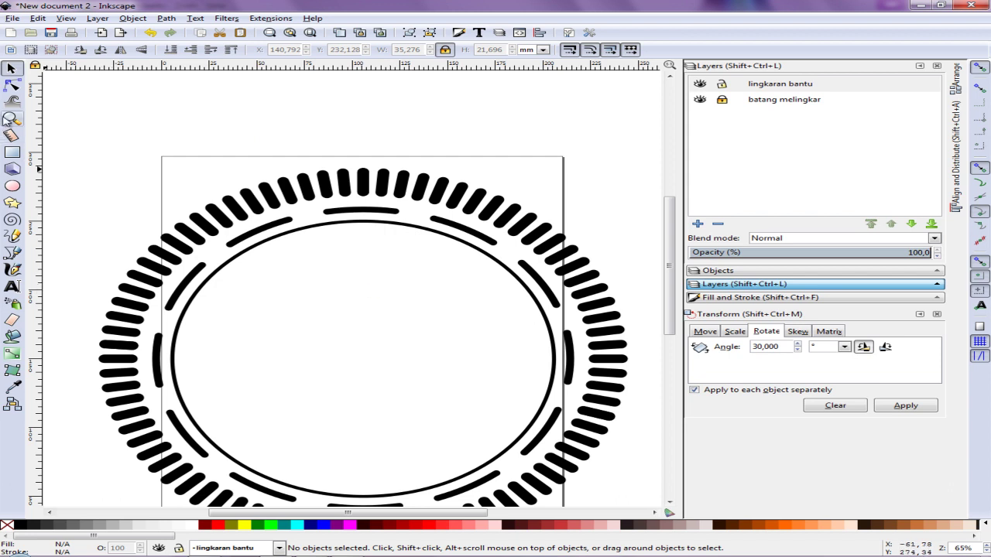
Zoom into the top of the ring and draw a small circle above the bars.
click(11, 119)
drag(261, 155, 468, 268)
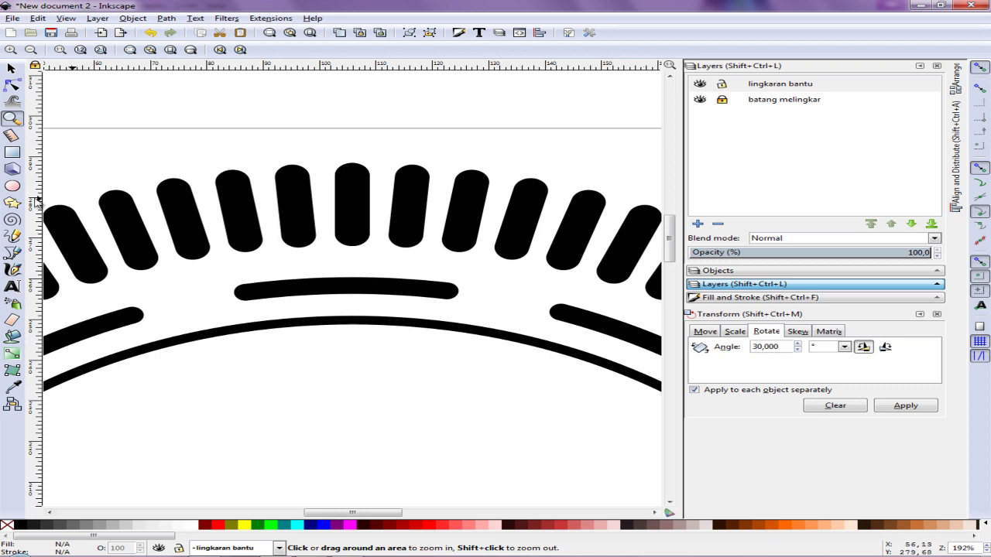
click(11, 186)
drag(326, 113, 345, 124)
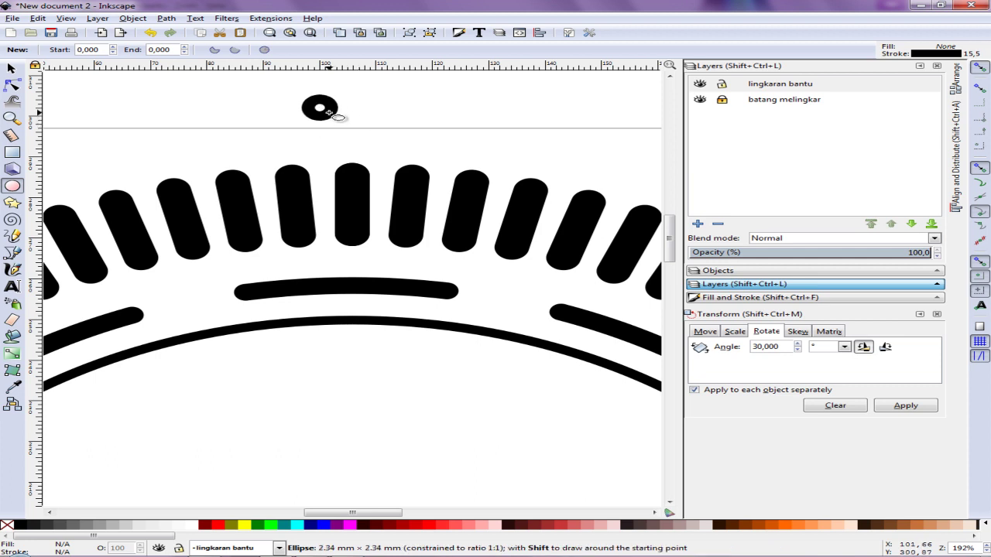
drag(344, 124, 338, 120)
key(alt+Tab)
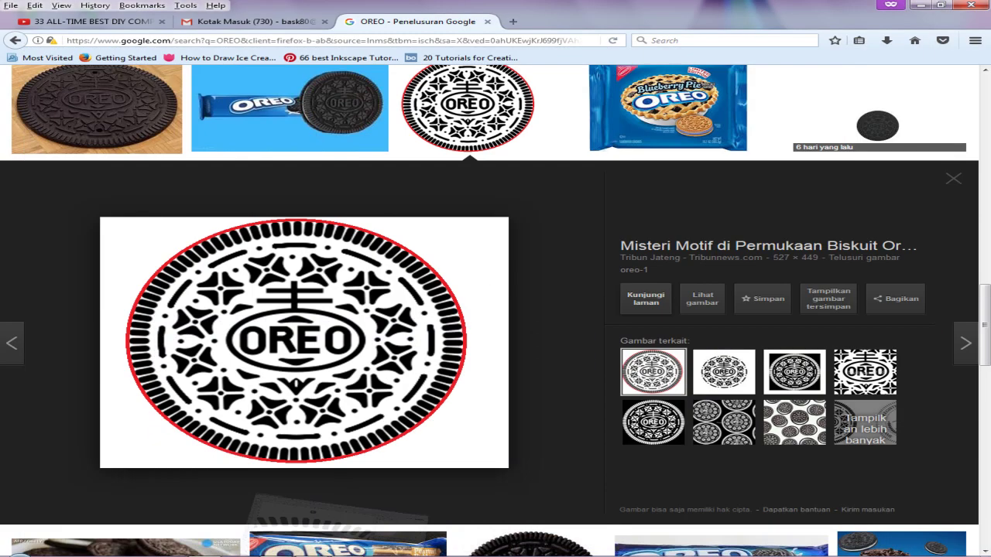
key(alt+Tab)
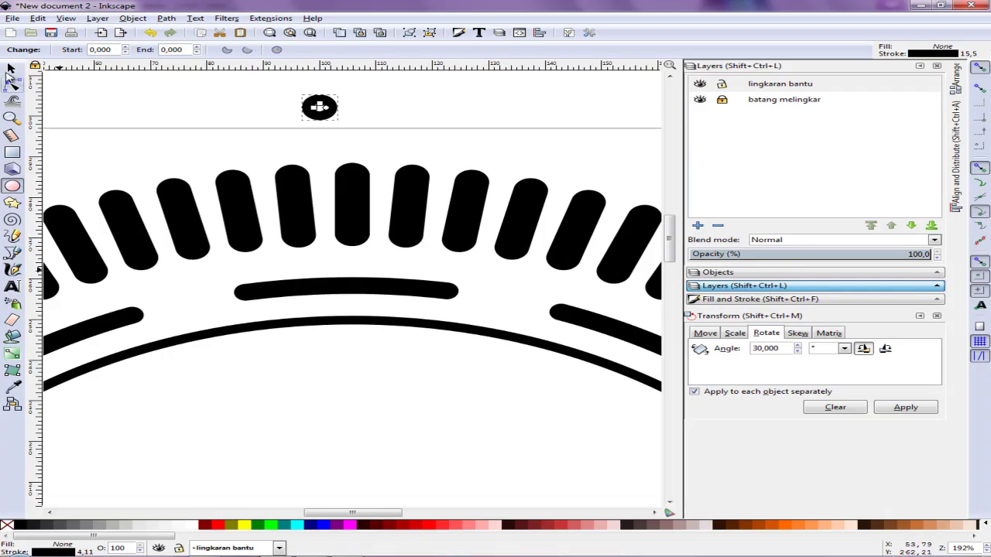
Move the small dot onto the top arc, snapping it to the arc's midpoint.
click(10, 69)
mouse_move(321, 107)
mouse_down()
mouse_move(235, 292)
mouse_move(196, 299)
mouse_move(347, 287)
mouse_up()
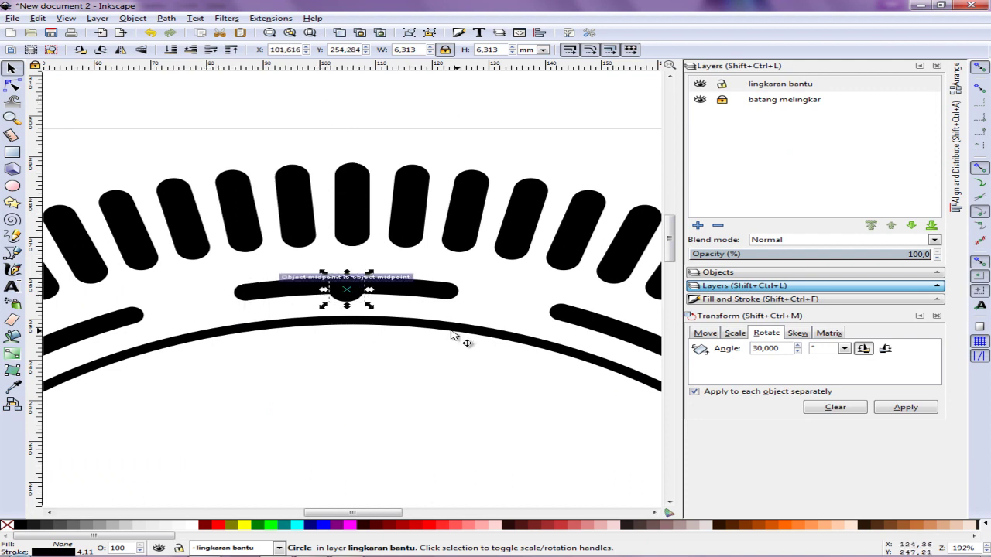
click(554, 106)
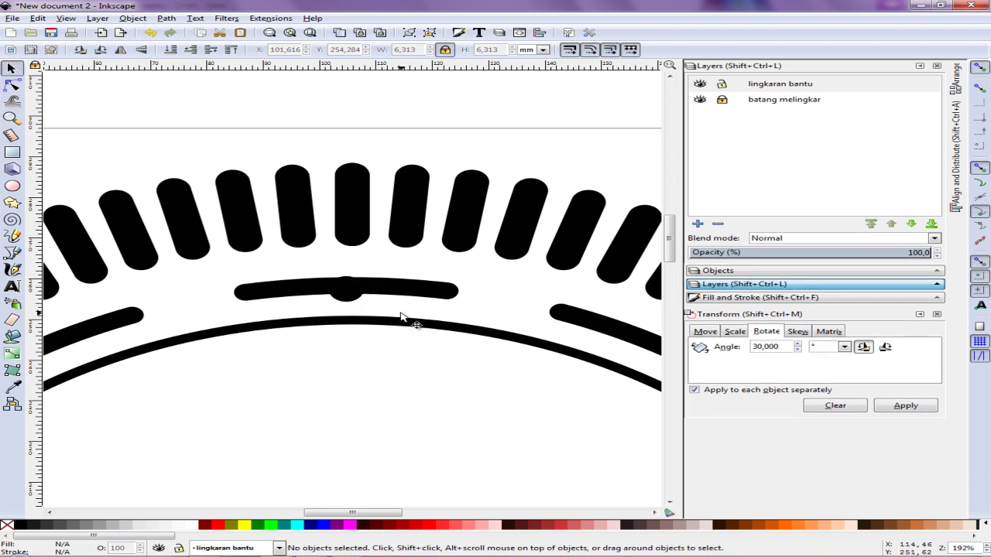
click(355, 290)
drag(354, 290, 346, 277)
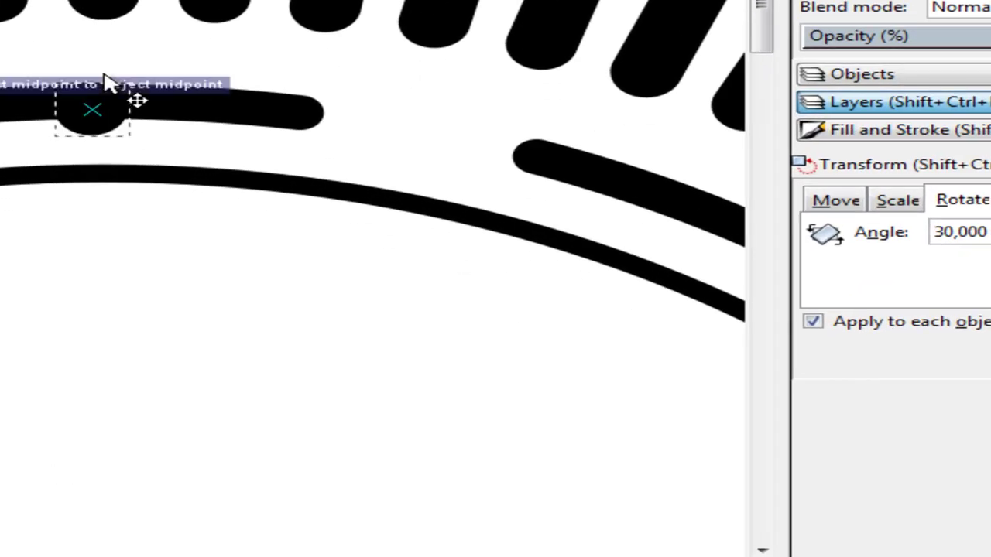
drag(114, 66, 104, 82)
key(Up)
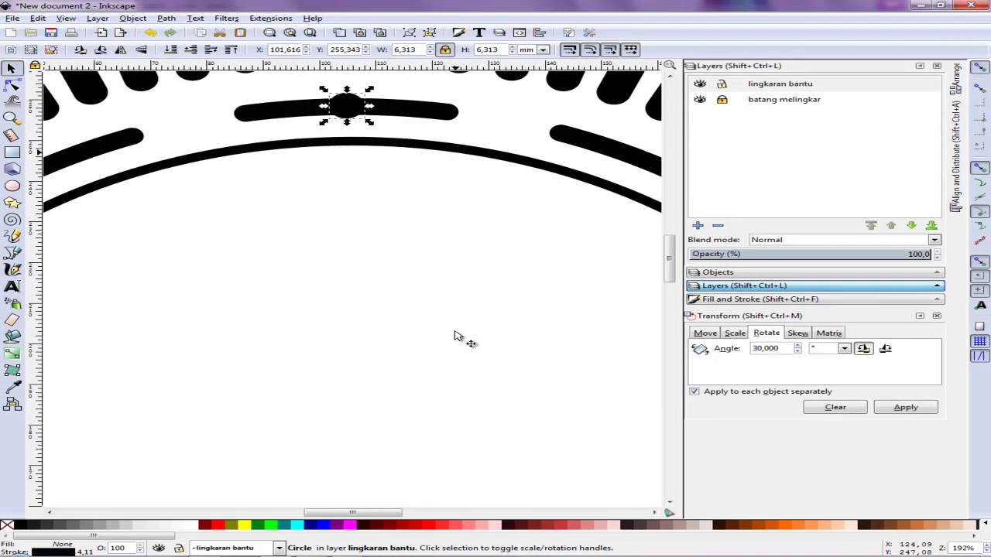
scroll(456, 336, down, 1)
scroll(455, 336, down, 1)
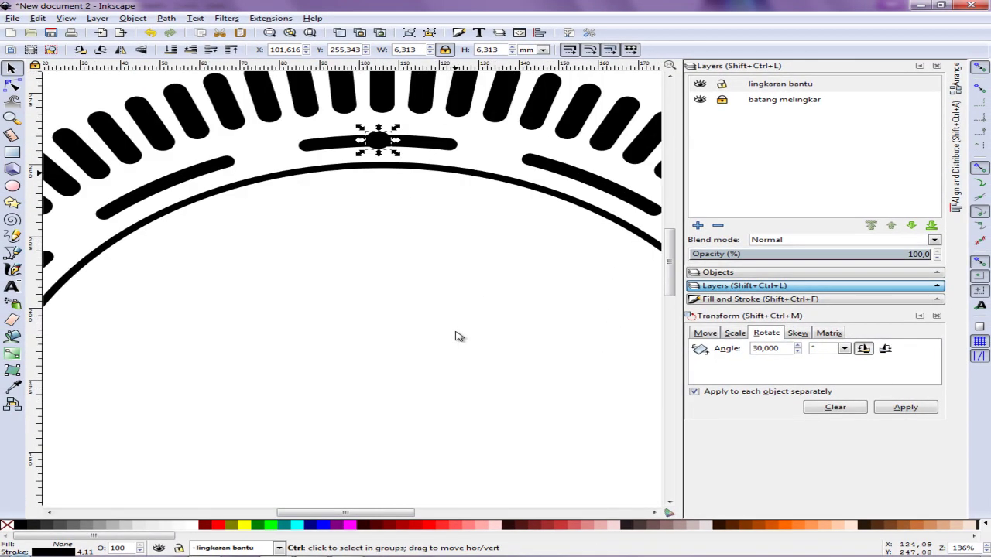
scroll(456, 336, down, 1)
scroll(456, 336, down, 1)
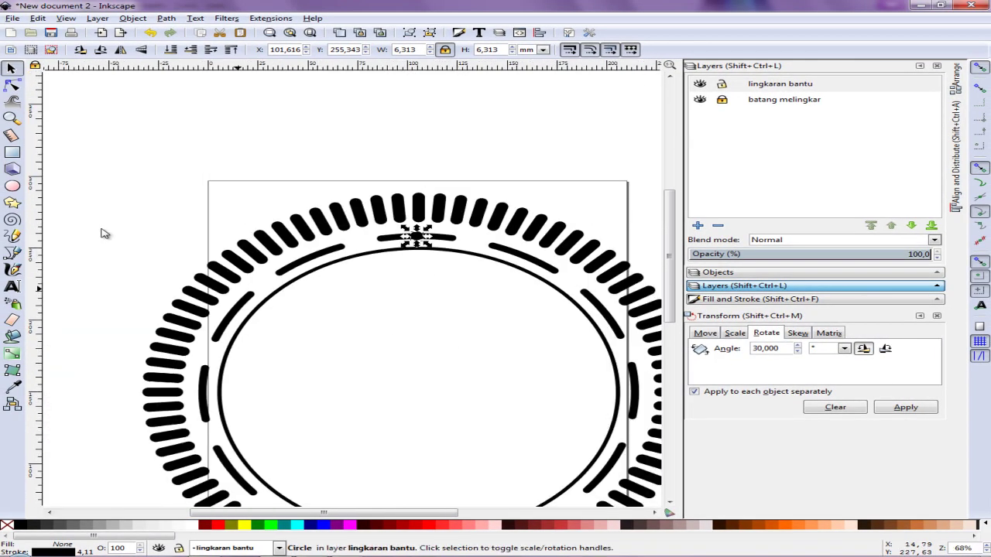
Move the dot's rotation centre to the inner circle's midpoint, testing then undoing a 30° rotation.
click(12, 118)
drag(316, 169, 540, 491)
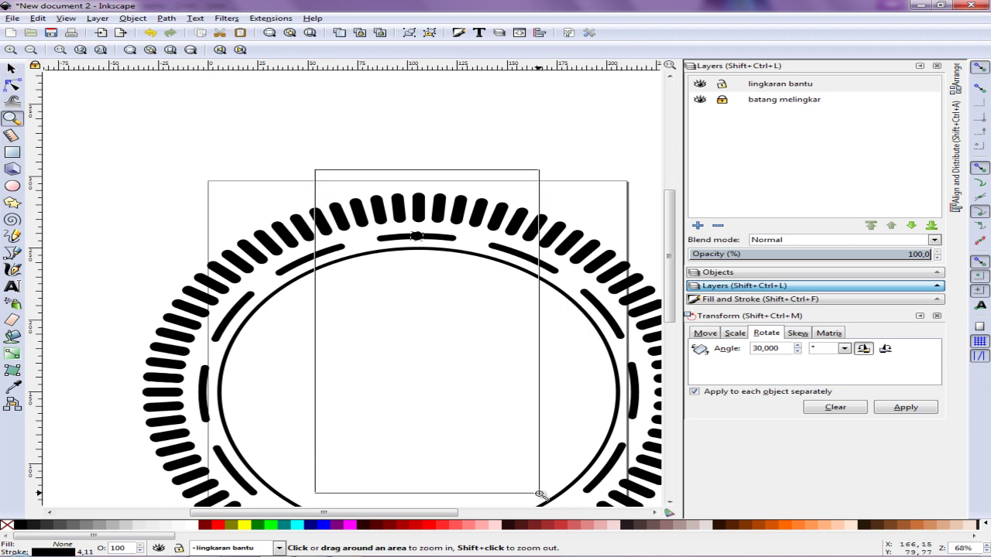
click(11, 68)
click(338, 163)
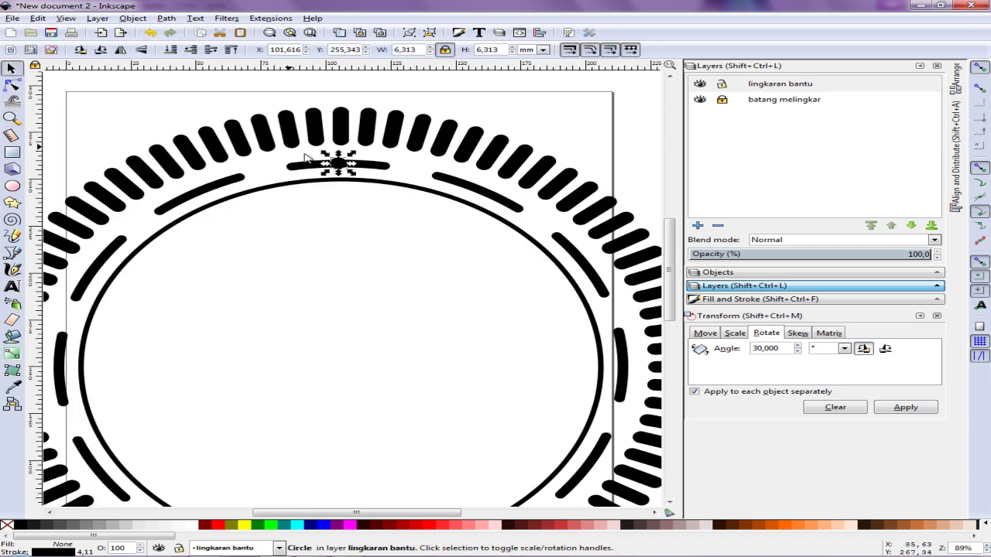
mouse_move(337, 163)
mouse_down()
mouse_move(367, 469)
mouse_move(452, 464)
mouse_up()
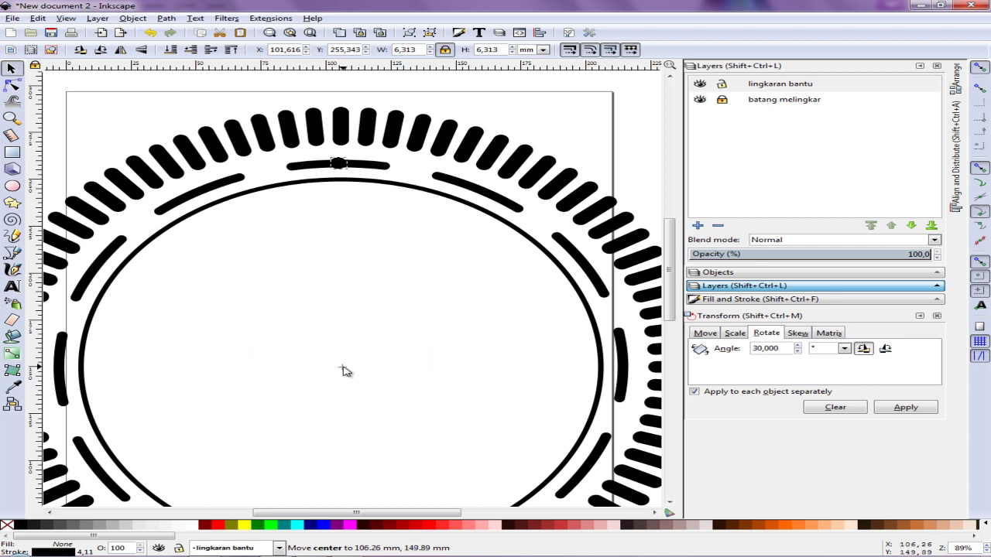
drag(452, 464, 341, 369)
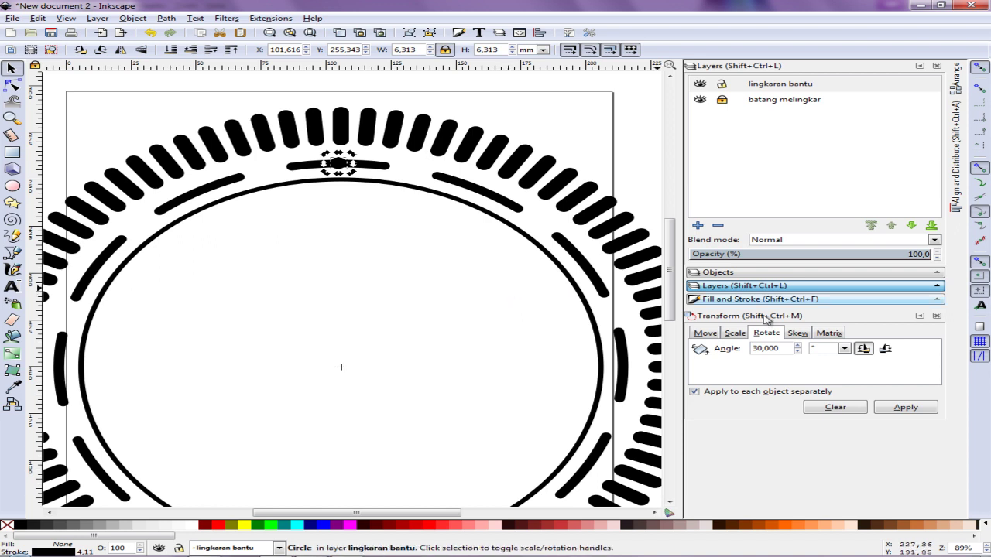
click(905, 408)
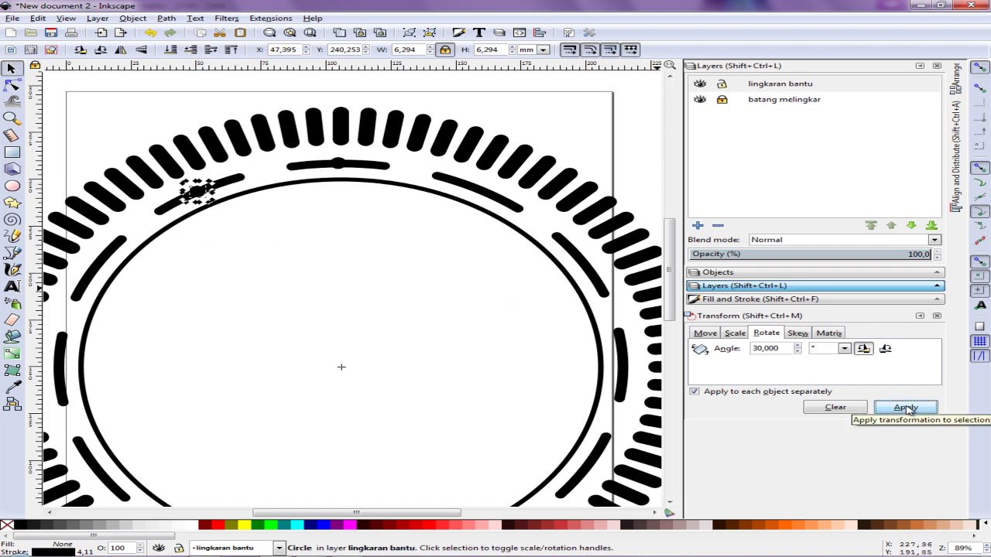
key(ctrl+z)
drag(788, 349, 732, 350)
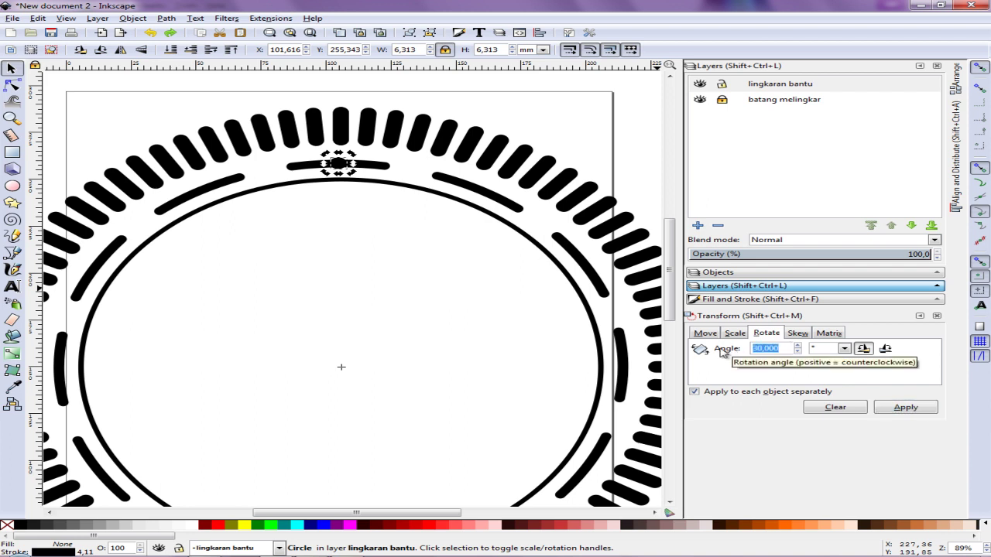
Rotate the small circle in 2° and 1.9° steps toward the gap beside the top arc.
text(2)
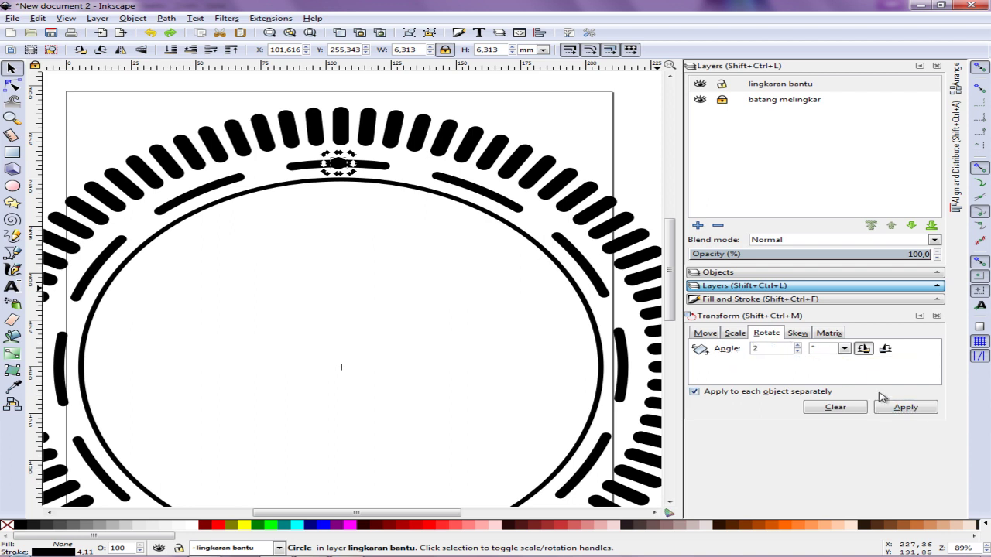
click(906, 408)
click(906, 408)
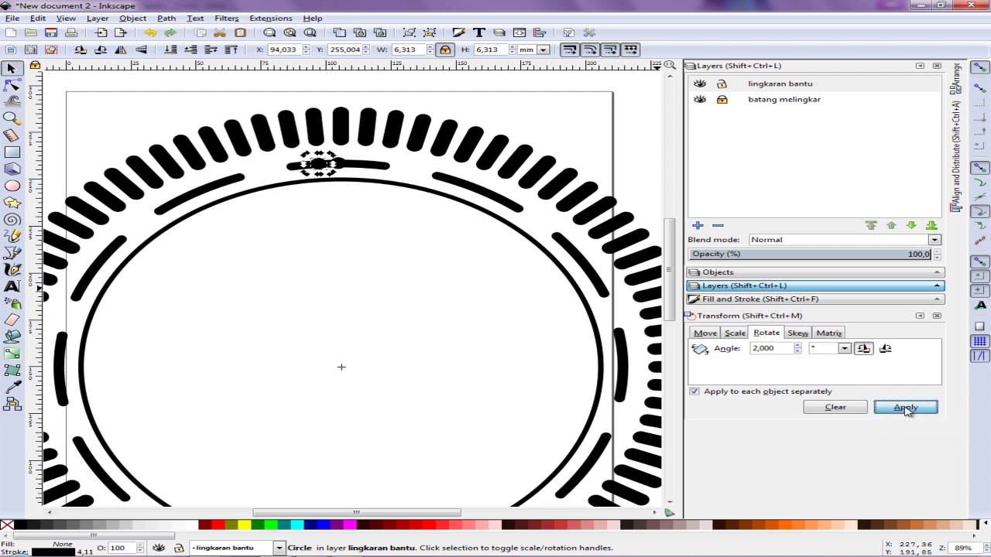
click(906, 408)
click(905, 409)
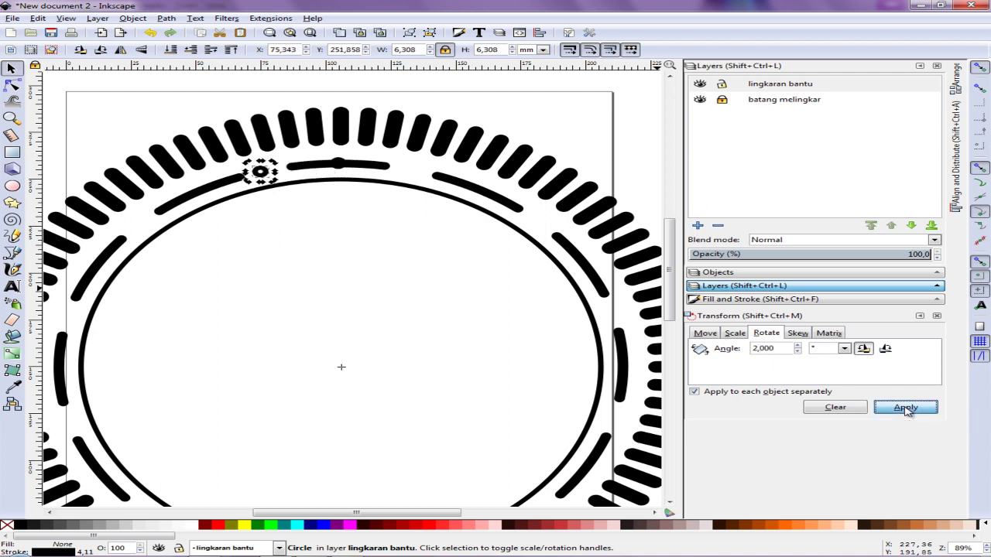
click(797, 352)
click(885, 349)
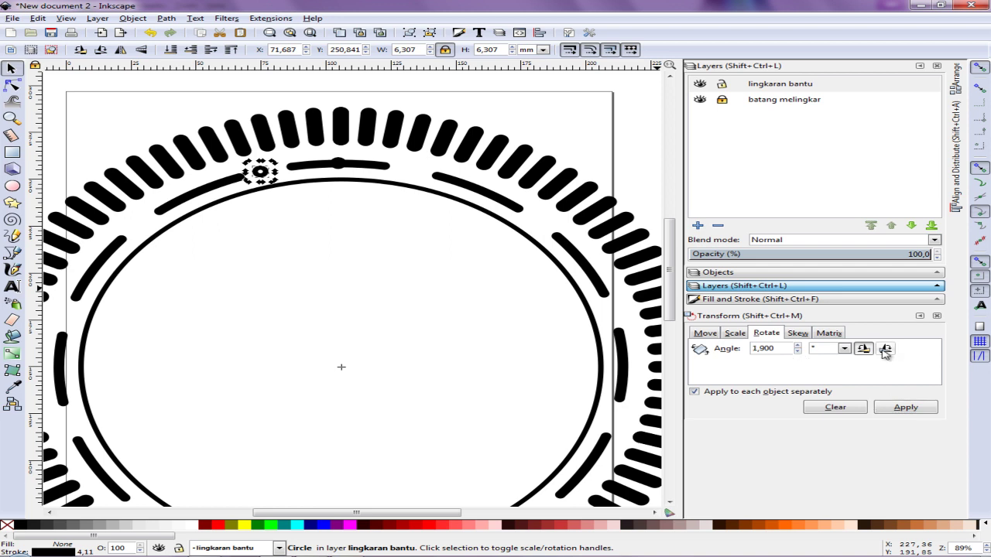
click(912, 410)
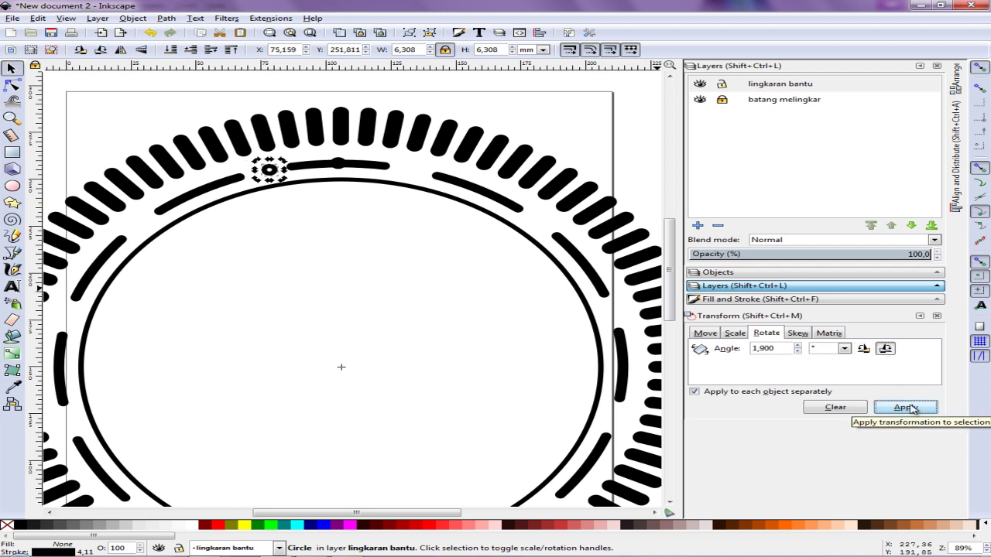
click(863, 349)
click(902, 410)
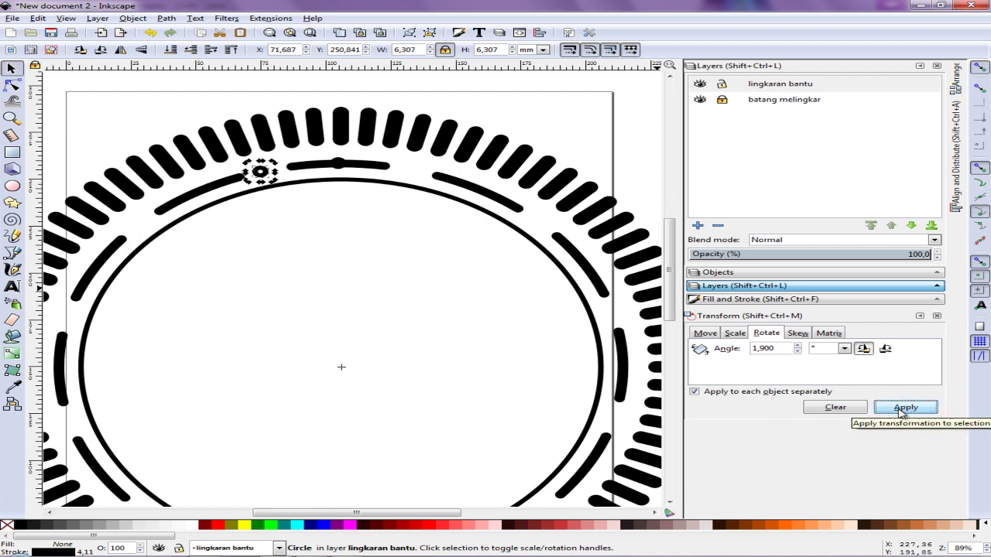
Fine-tune with a 1° clockwise rotation, check placement, and set the rotation angle back to 30°.
drag(780, 348, 722, 350)
text(1)
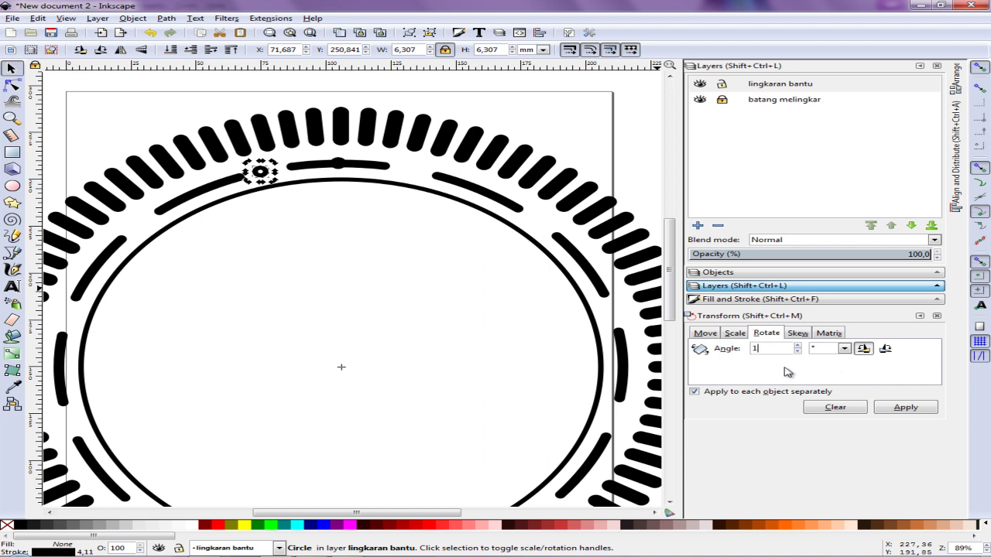
click(885, 348)
click(909, 410)
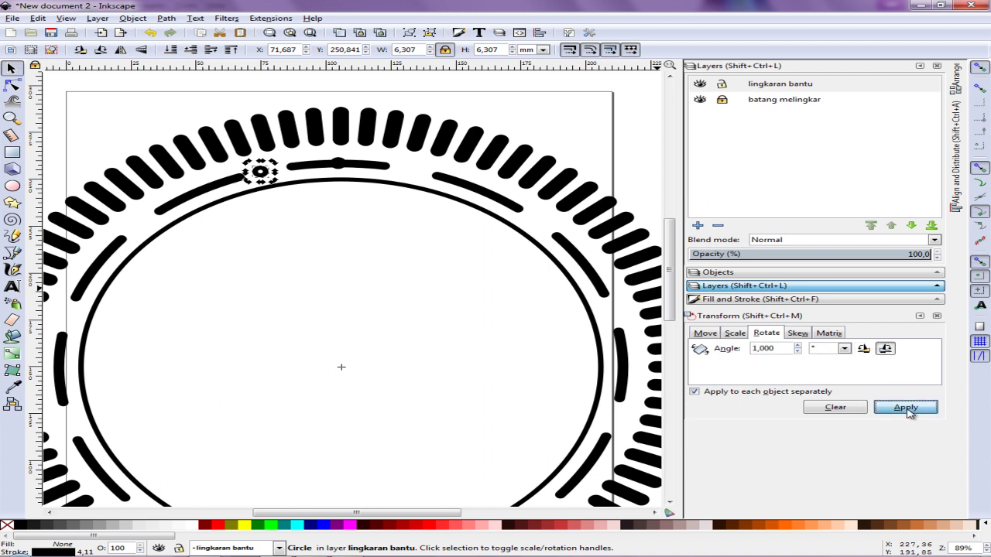
click(359, 252)
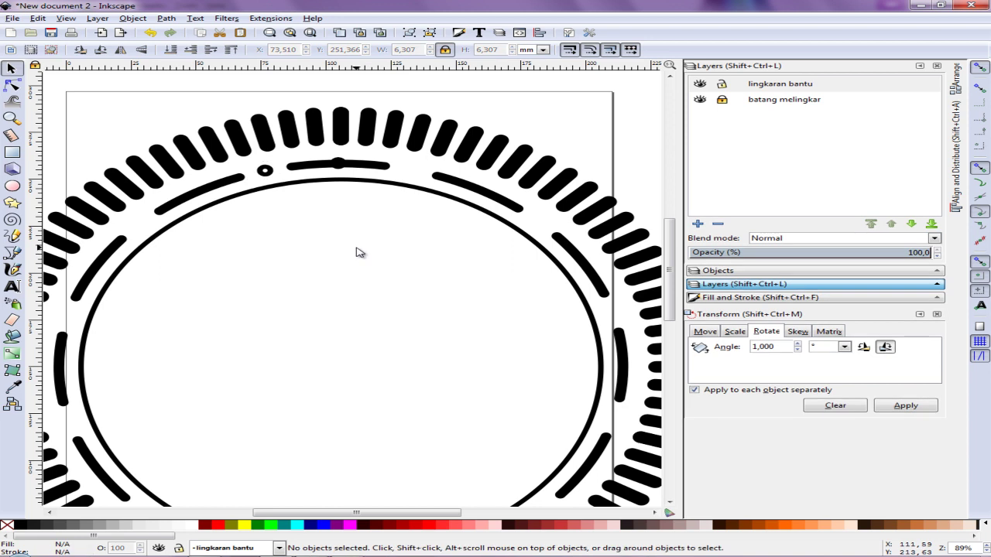
click(338, 164)
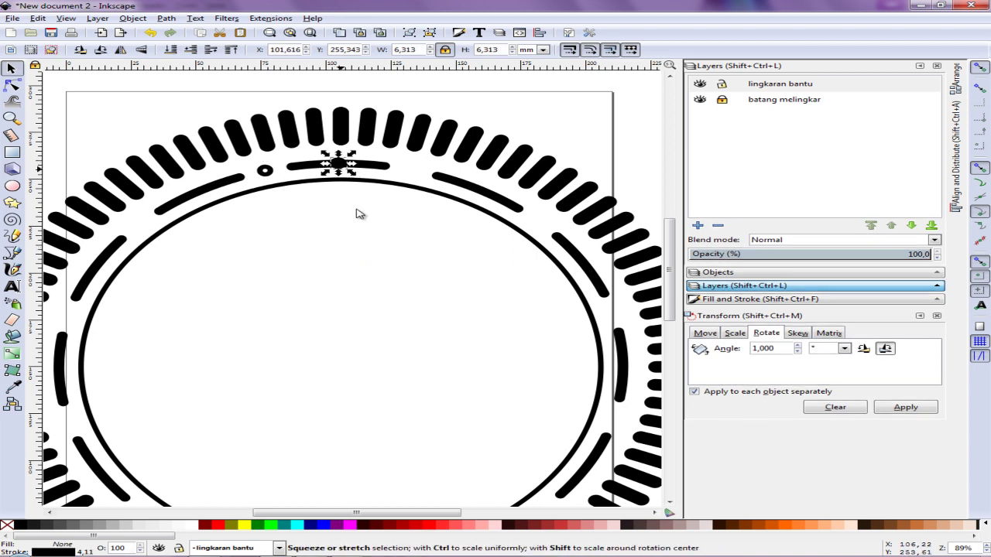
click(384, 249)
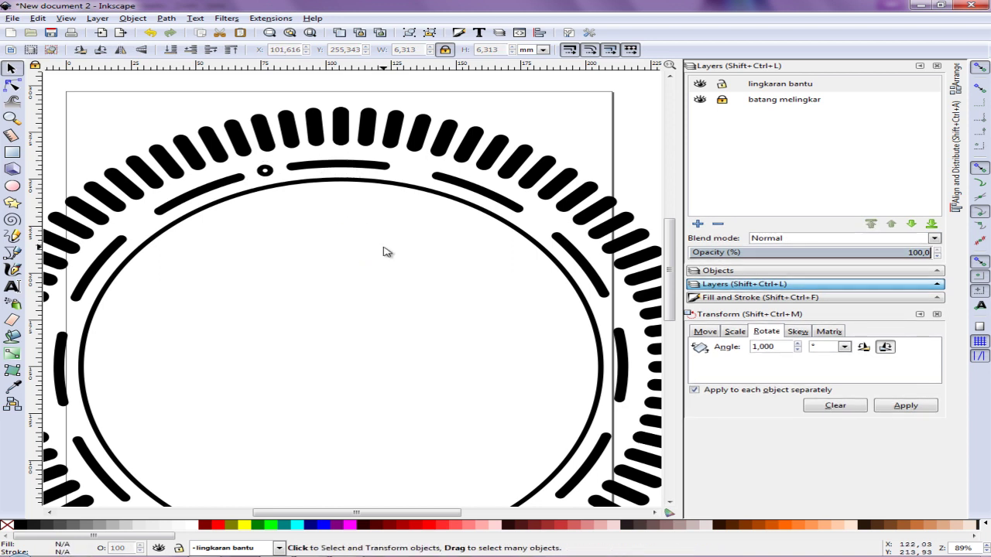
click(265, 172)
drag(782, 348, 751, 349)
text(30)
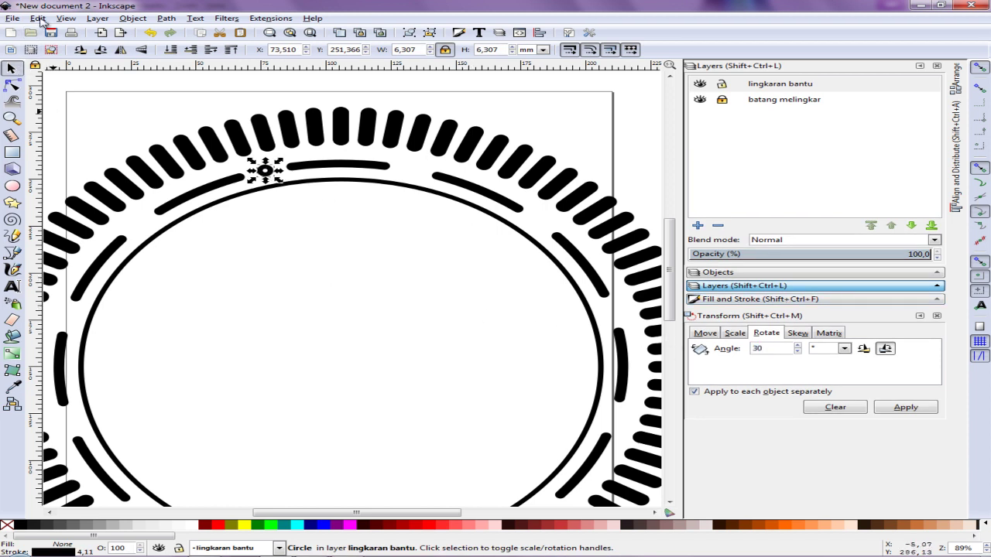
Fill the small circle solid black, duplicate it and rotate the copy 30° around the ring.
right_click(56, 545)
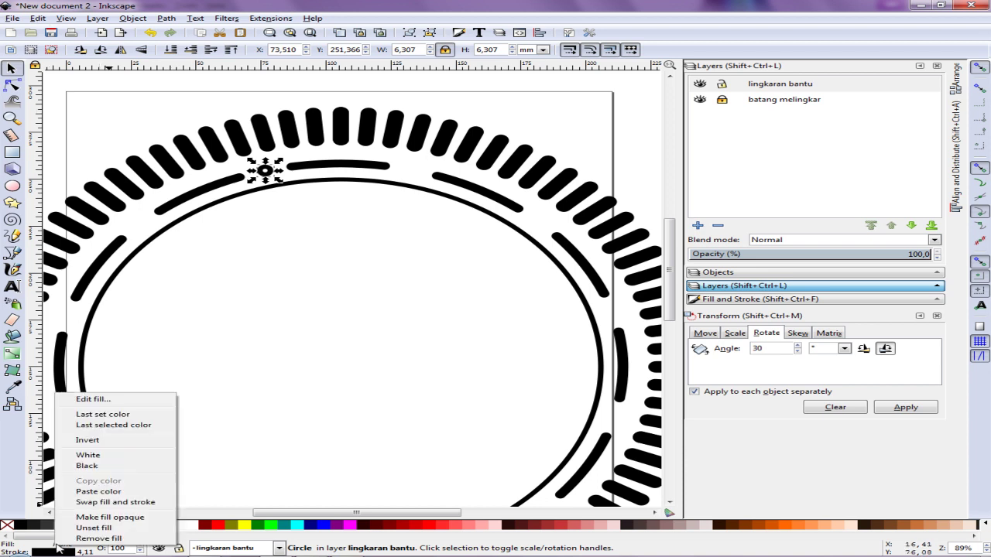
click(109, 414)
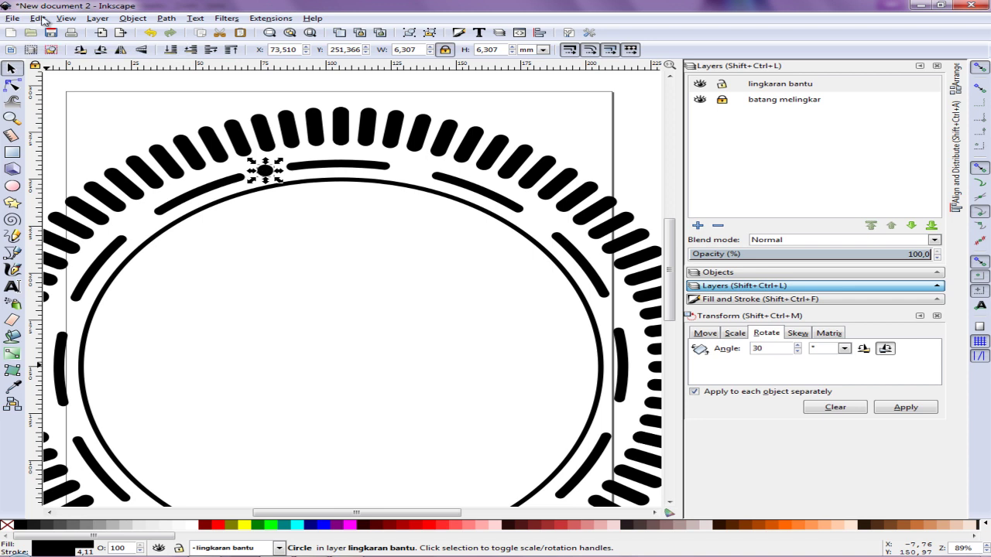
click(37, 18)
click(78, 176)
key(Tab)
click(917, 411)
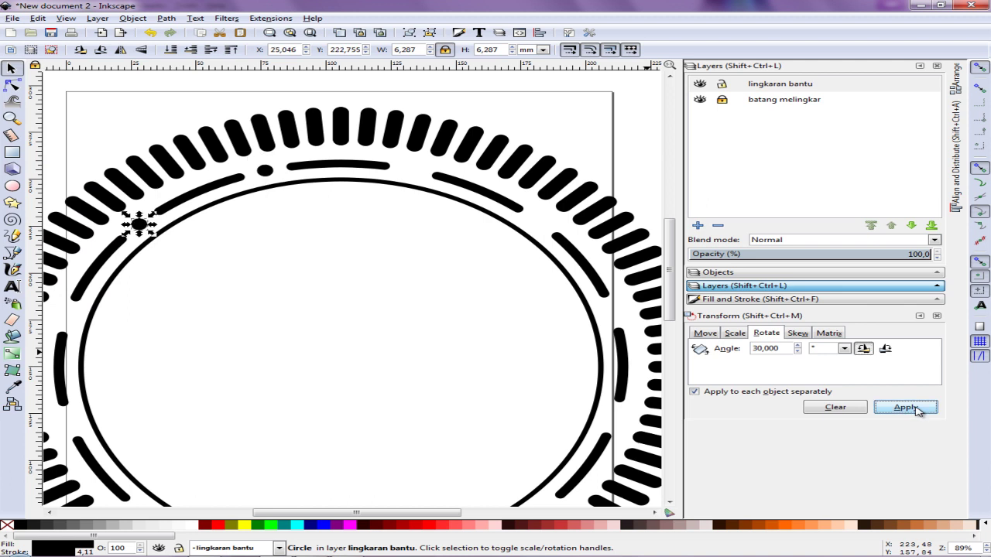
click(906, 407)
click(906, 407)
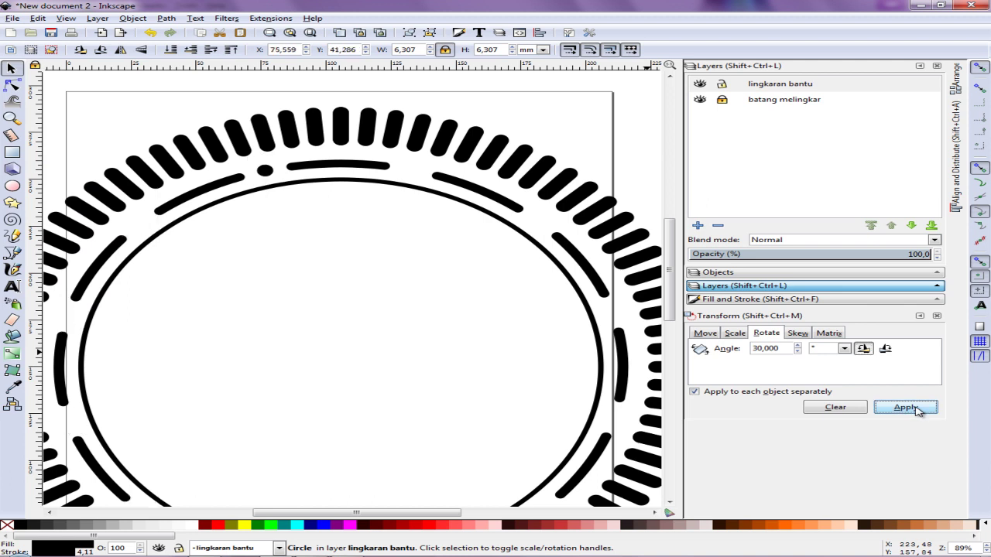
click(906, 407)
click(906, 407)
Repeatedly duplicate and rotate the dot 30° to fill every gap, then fit the page in view.
key(ctrl+d)
click(906, 407)
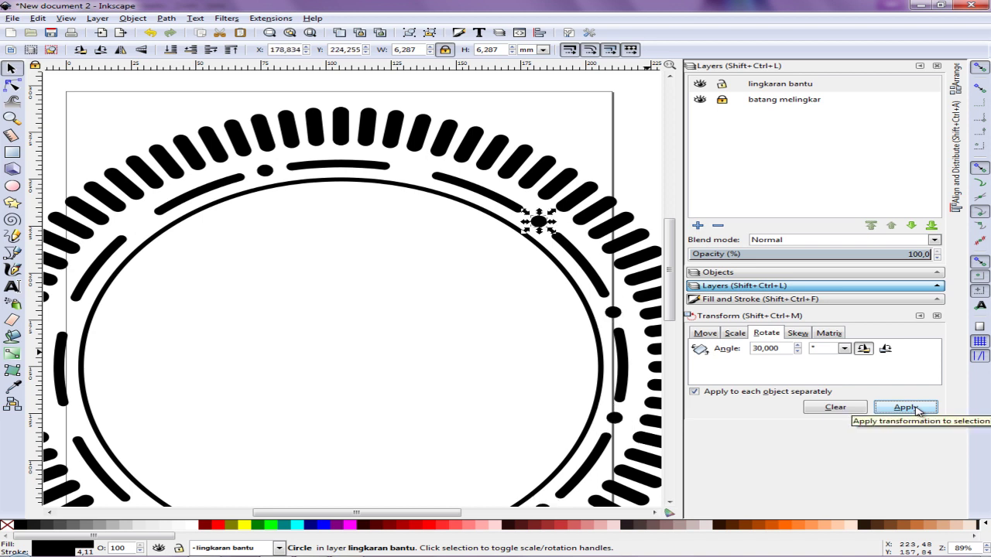
key(ctrl+d)
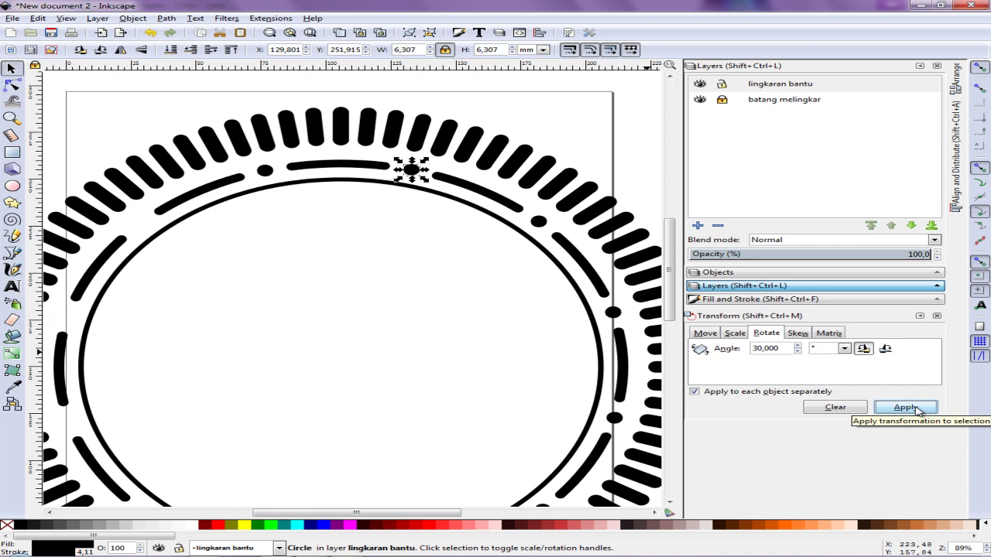
key(ctrl+d)
click(906, 407)
key(ctrl+d)
click(905, 408)
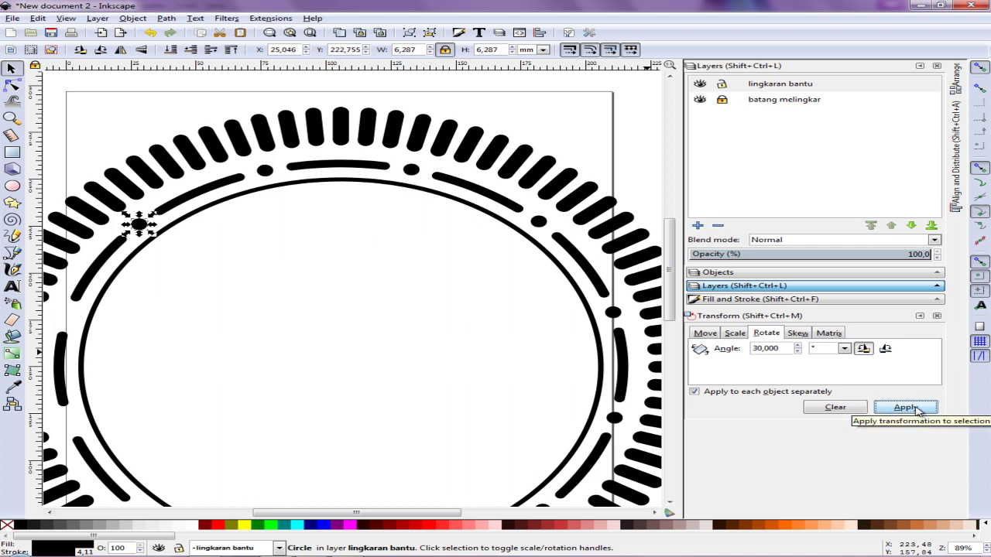
key(ctrl+d)
click(906, 407)
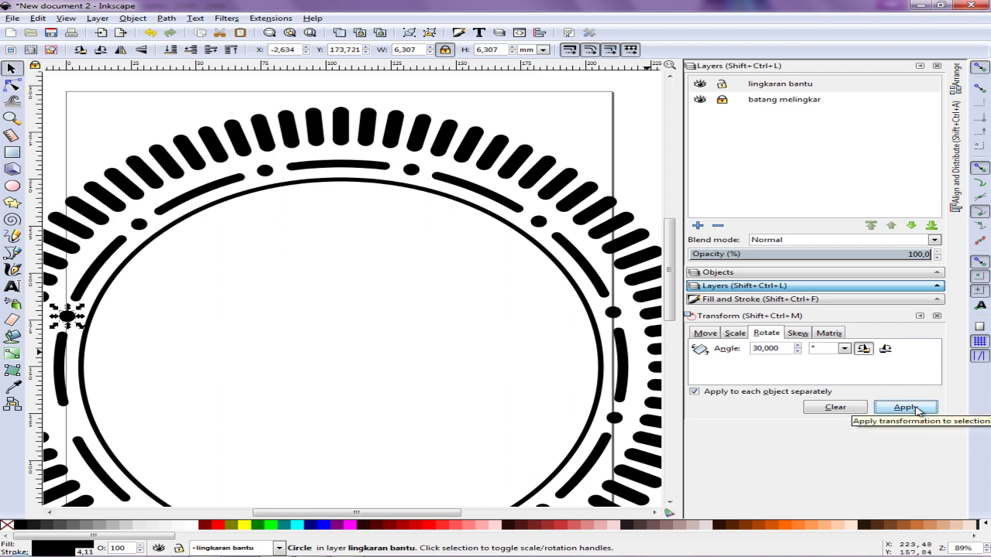
key(ctrl+d)
click(918, 411)
key(ctrl+d)
click(906, 408)
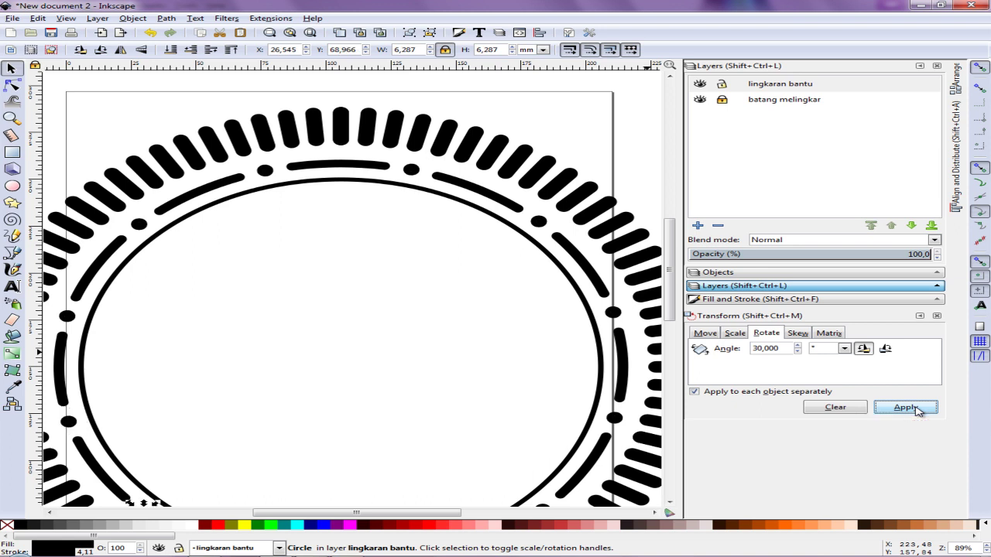
scroll(676, 306, down, 2)
scroll(676, 306, down, 1)
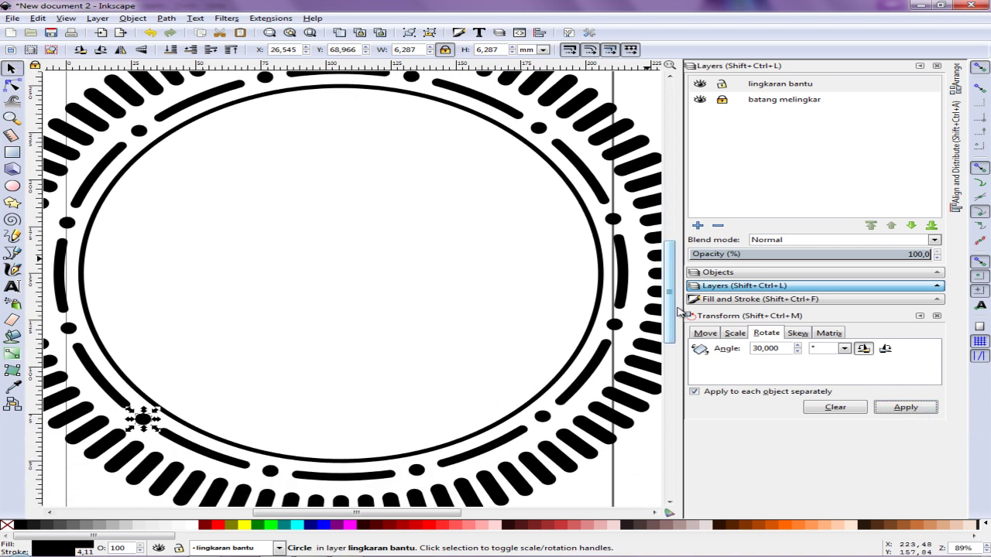
key(5)
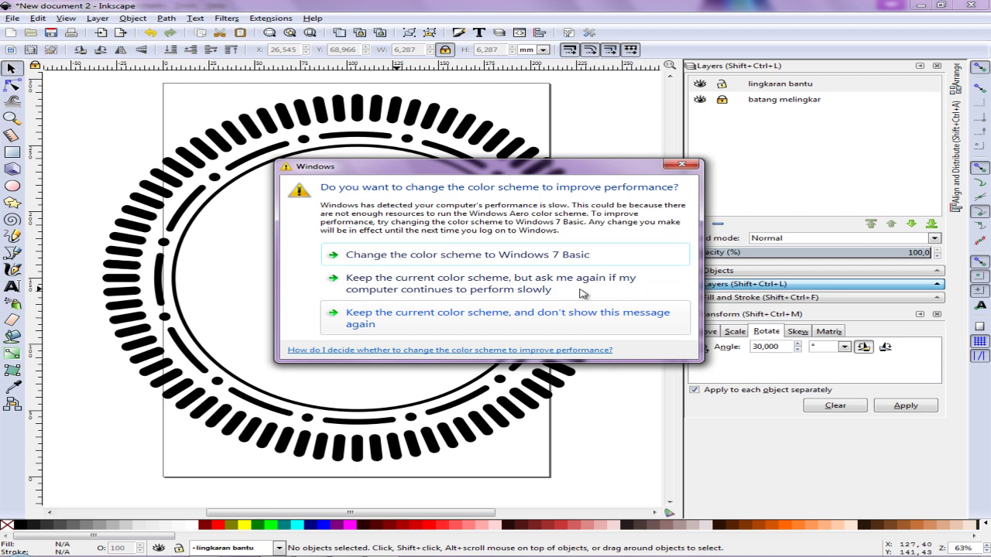
Change the Windows colour scheme to Windows 7 Basic.
click(586, 256)
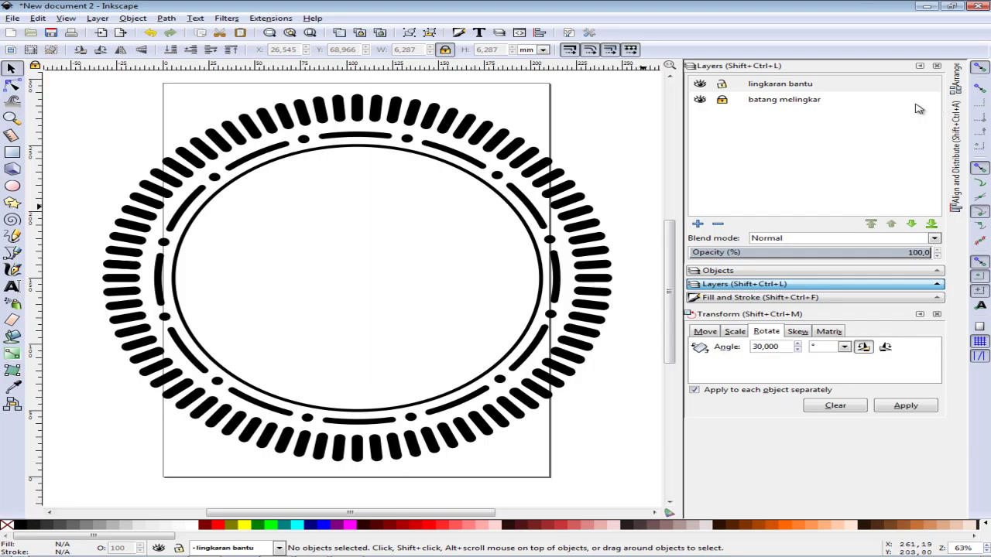
Lock the 'lingkaran bantu' layer and add a new layer named 'bunga'.
click(813, 85)
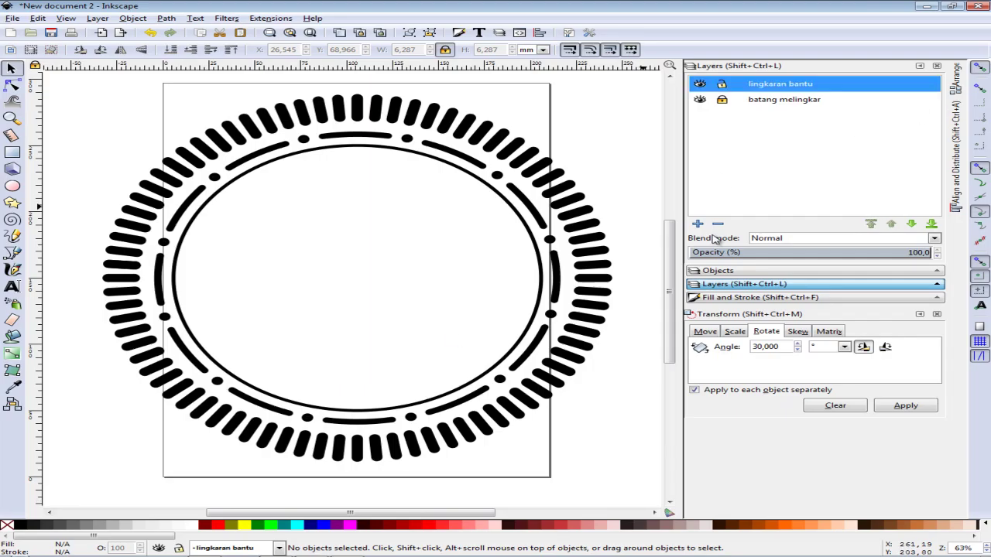
click(722, 83)
click(698, 224)
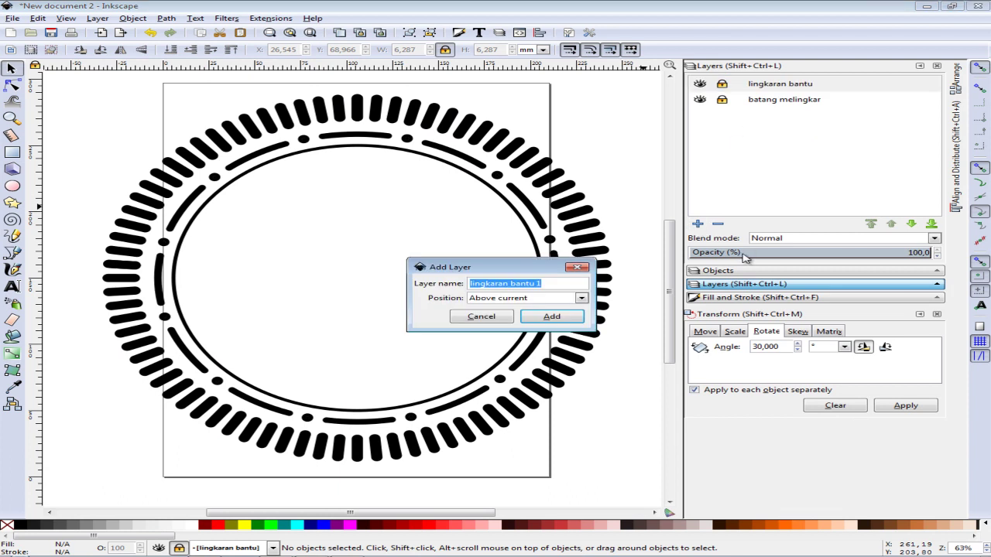
text(bunga)
key(Return)
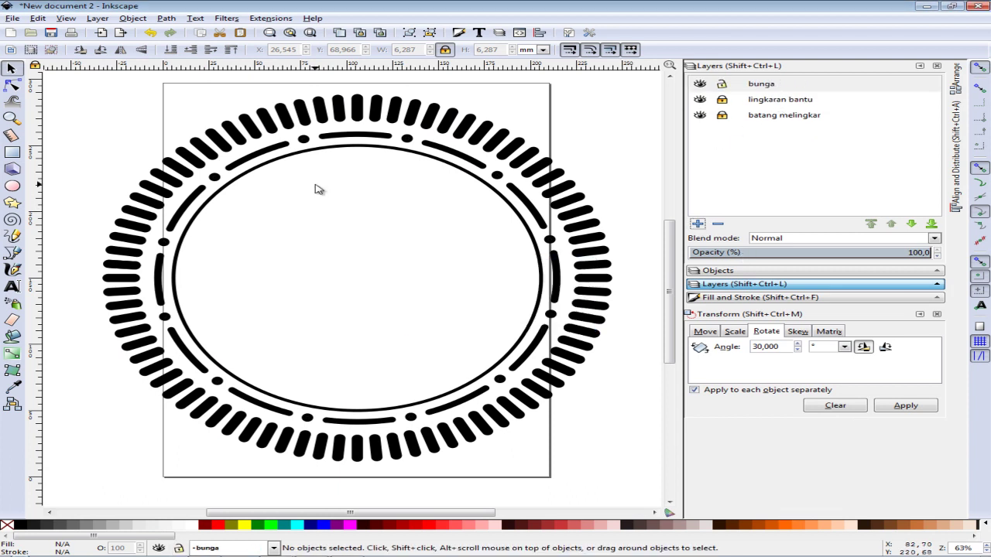
Compare the drawing against the Oreo reference image in Firefox.
key(alt+Tab)
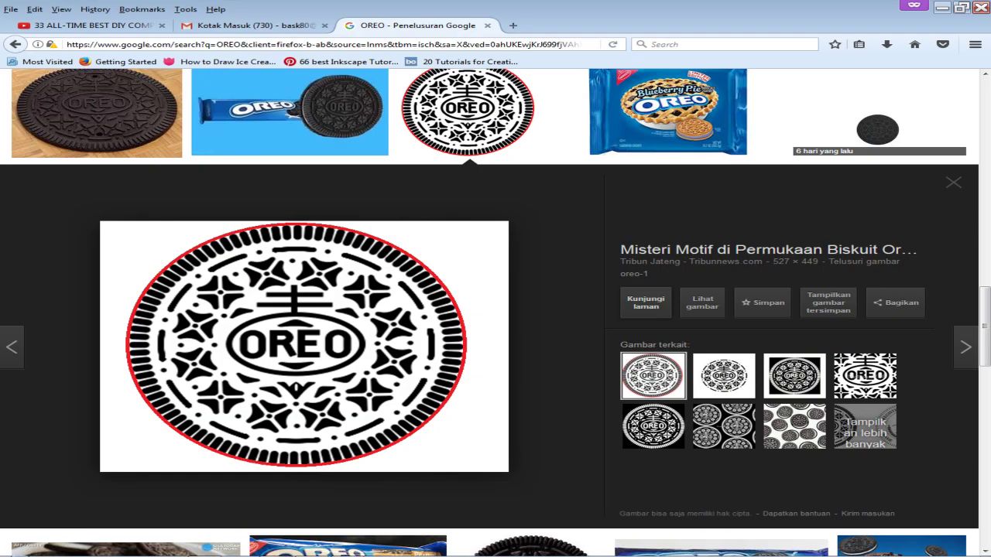
key(alt+Tab)
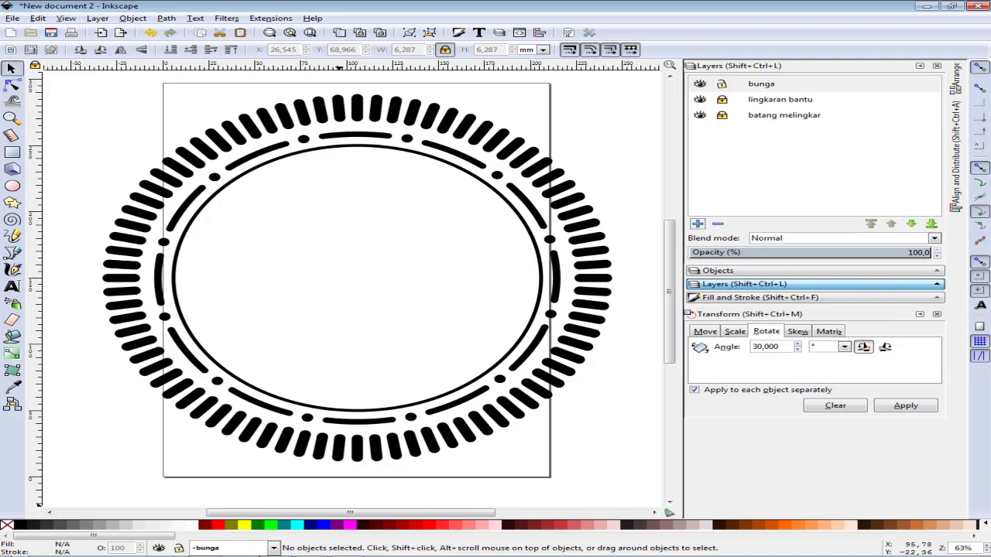
key(alt+Tab)
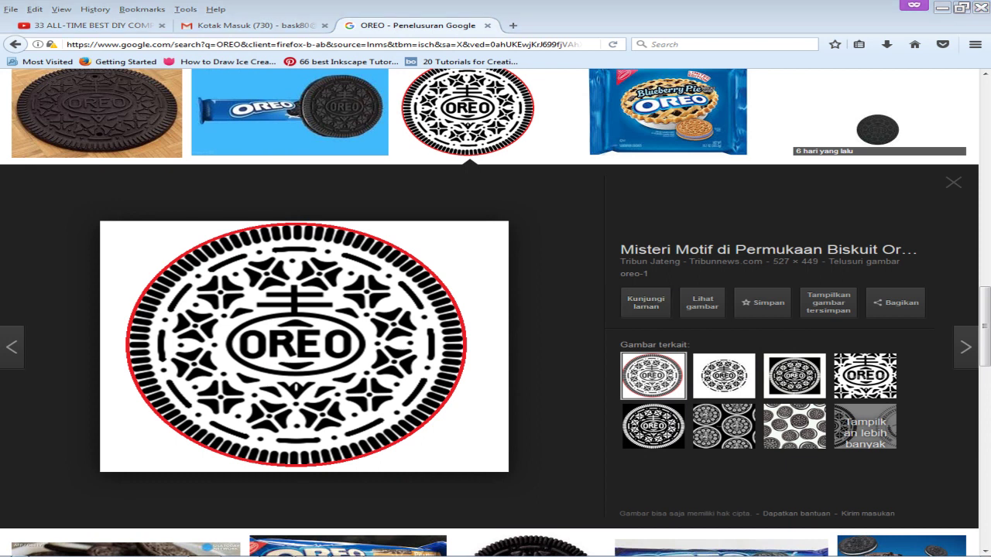
key(alt+Tab)
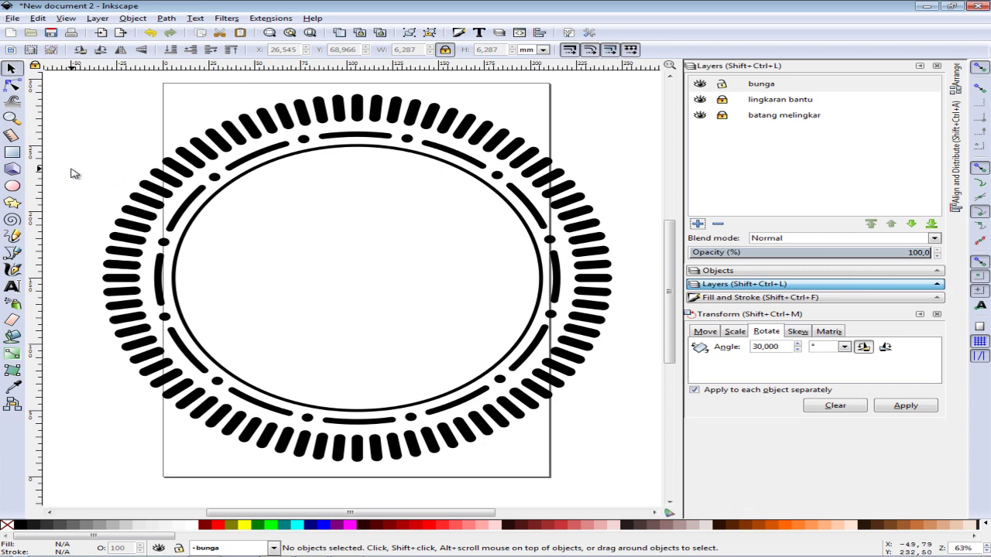
Draw a 3-corner star triangle near the circle's top, lower it slightly, and convert it to a path.
click(11, 202)
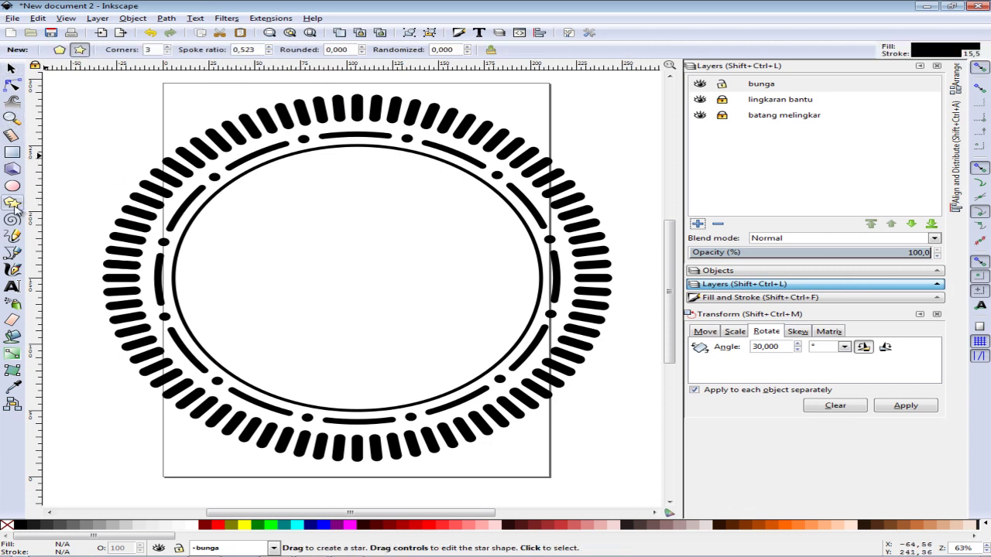
mouse_move(354, 184)
mouse_down()
mouse_move(355, 224)
mouse_move(339, 223)
mouse_move(372, 223)
mouse_move(355, 224)
mouse_up()
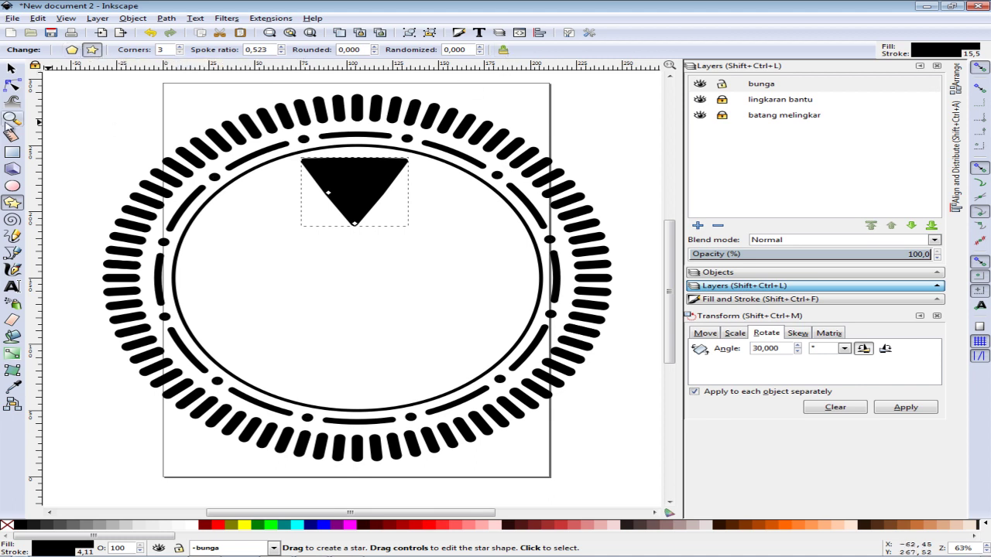
click(12, 68)
drag(376, 194, 378, 222)
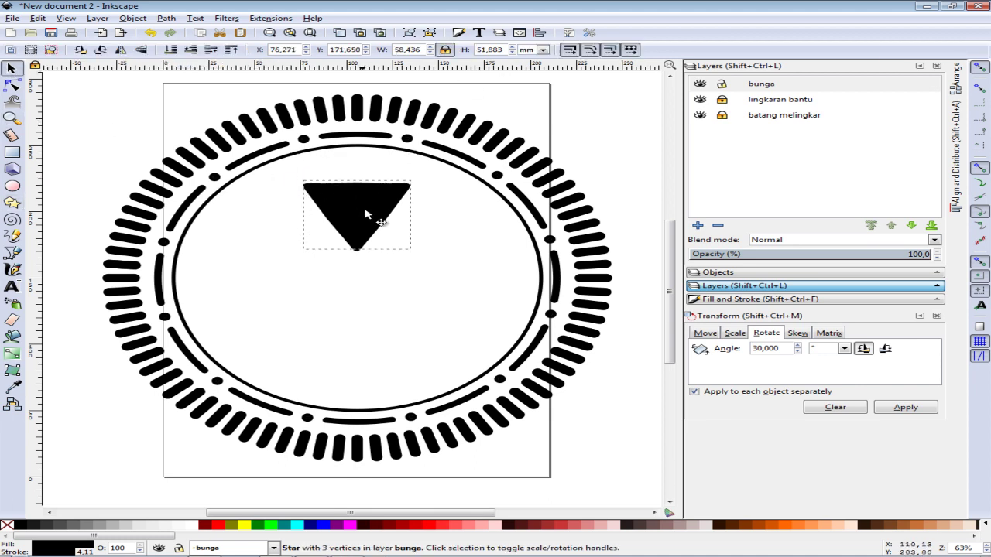
click(166, 18)
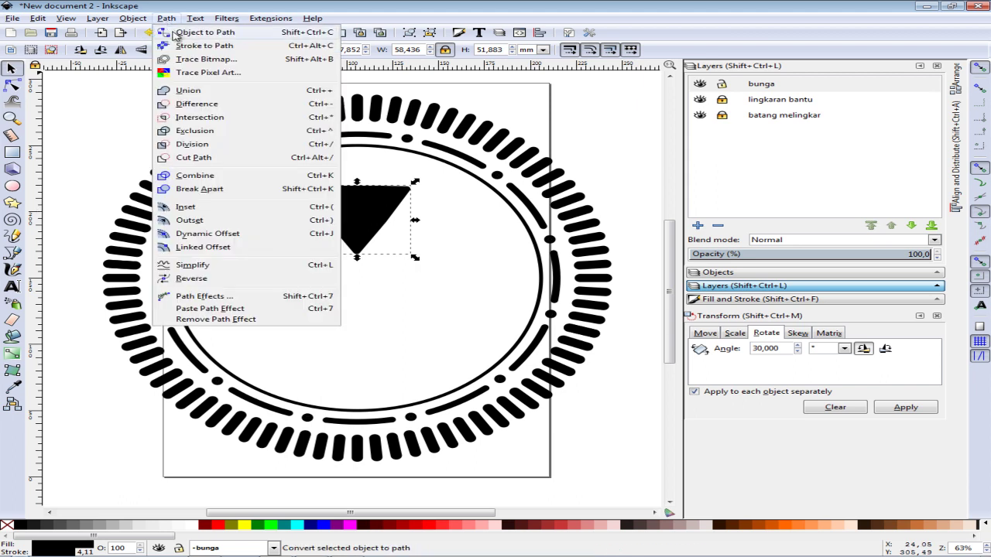
click(173, 31)
Make the triangle's bottom and top-right nodes smooth and its top-left node symmetric.
click(11, 85)
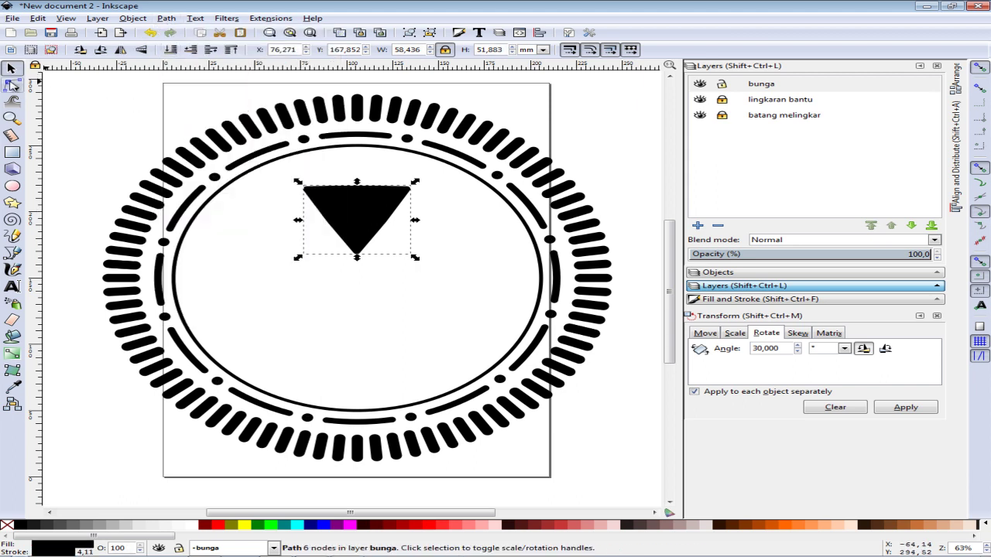
click(383, 222)
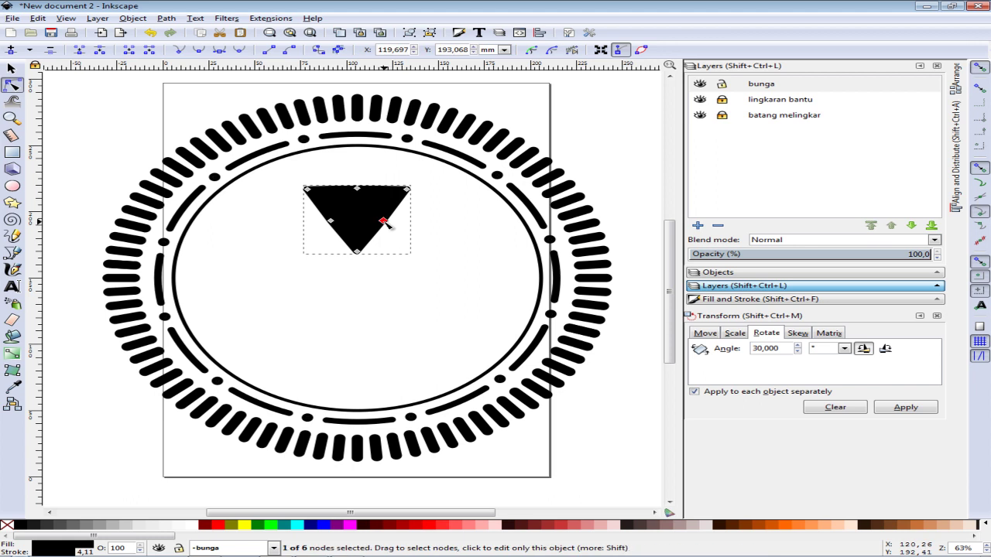
click(331, 223)
click(357, 252)
click(221, 50)
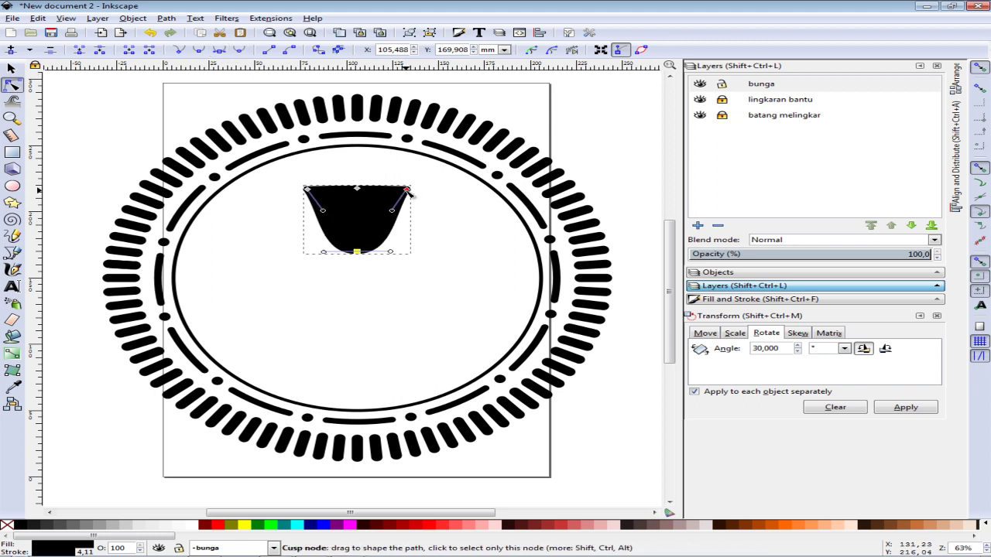
click(408, 190)
click(220, 50)
click(307, 189)
click(219, 51)
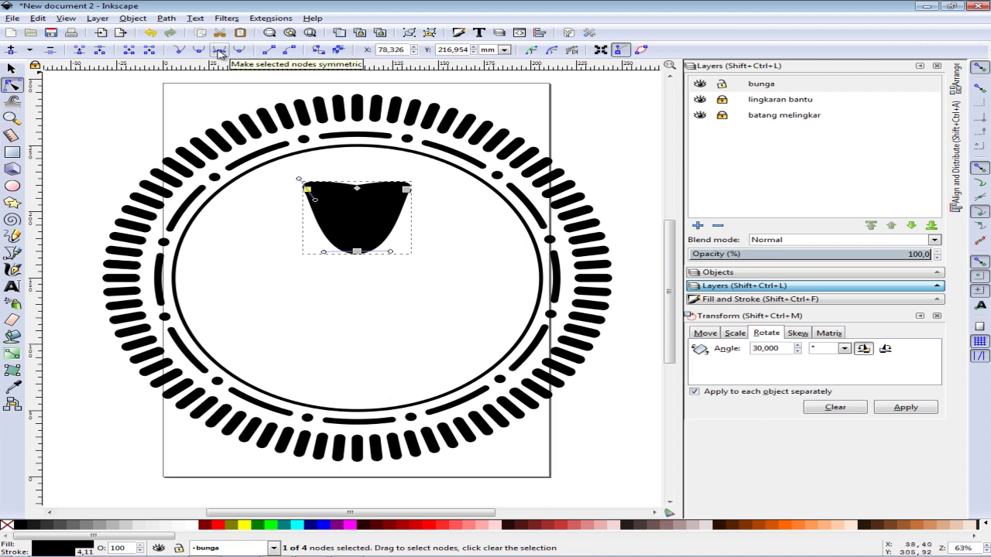
Pull the top-middle node into a notch, spread the top tips and sharpen the bottom point.
mouse_move(357, 188)
mouse_down()
mouse_move(360, 205)
mouse_move(425, 188)
mouse_up()
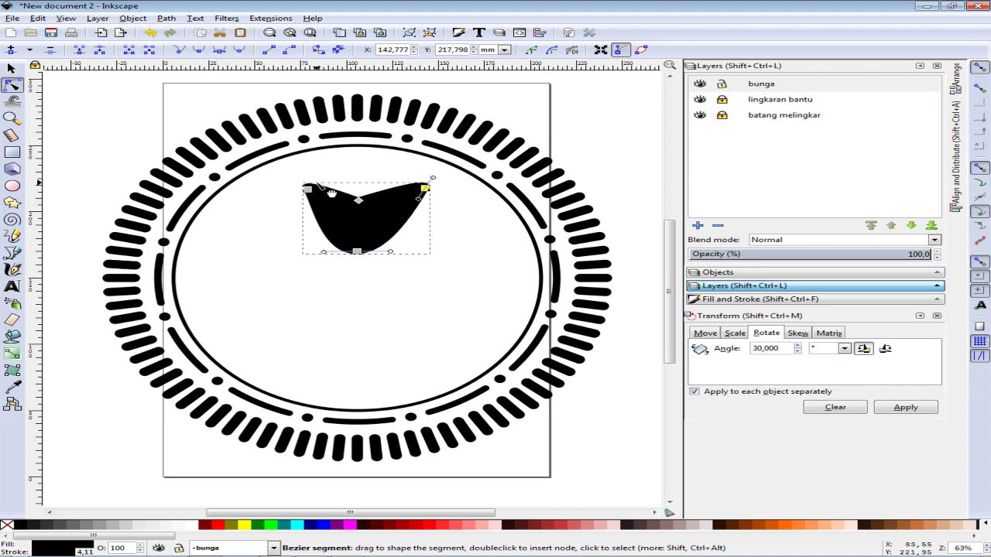
drag(308, 190, 292, 188)
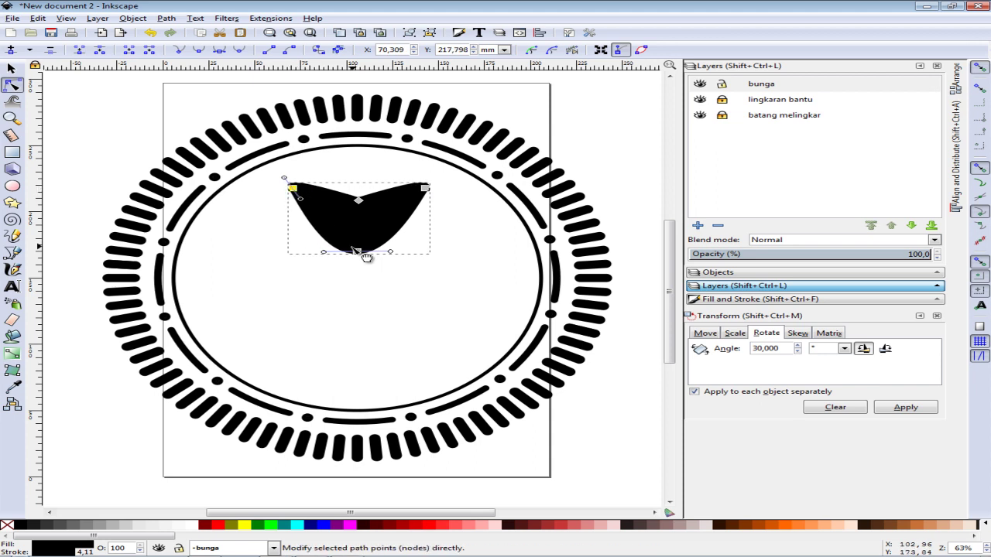
drag(323, 254, 322, 247)
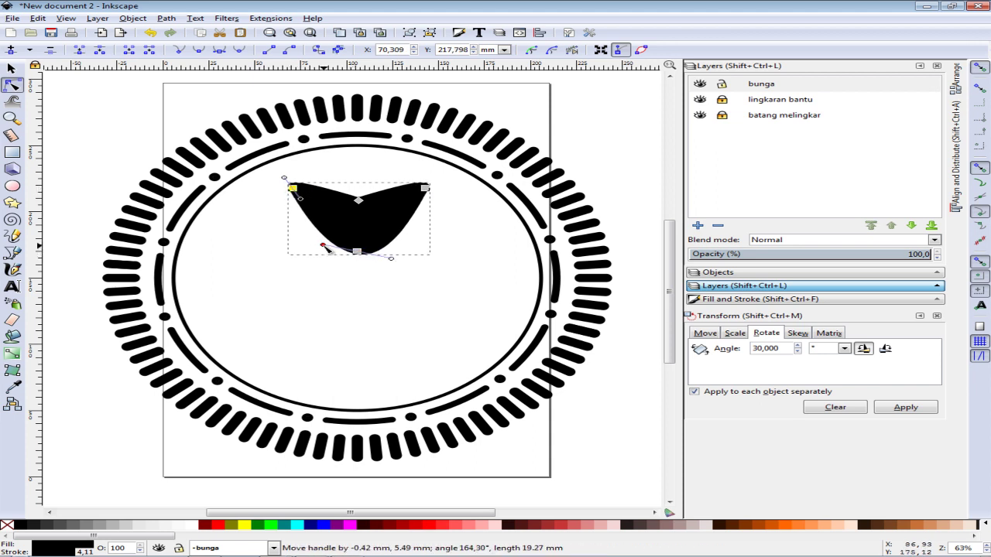
drag(391, 257, 374, 253)
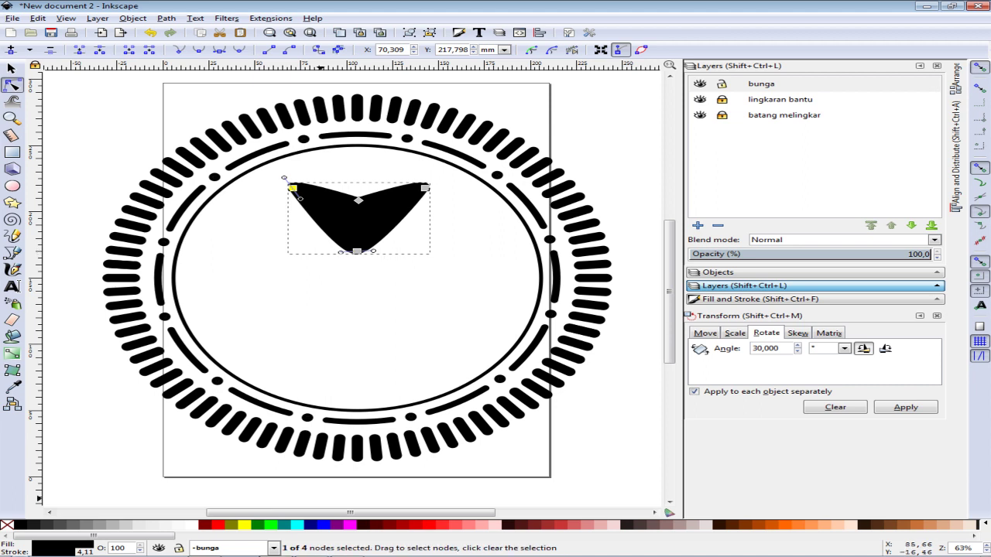
key(alt+Tab)
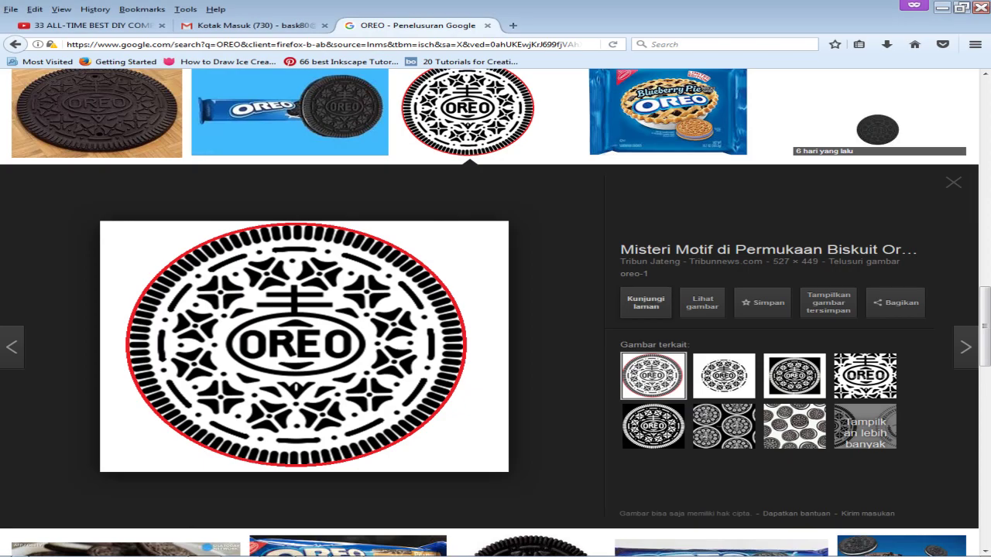
key(alt+Tab)
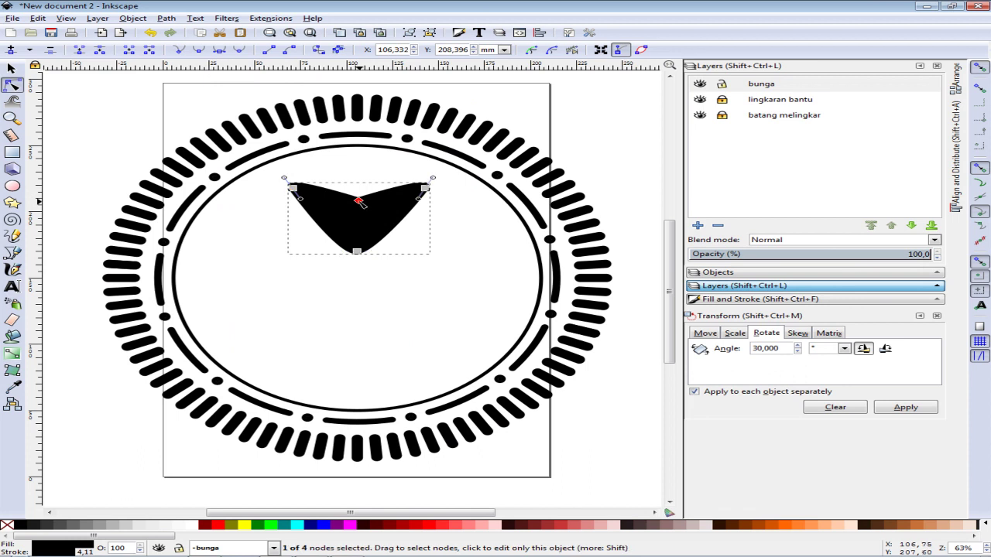
Auto-smooth the top node, then shrink the chevron to about 24 mm wide under the inner ring.
click(239, 49)
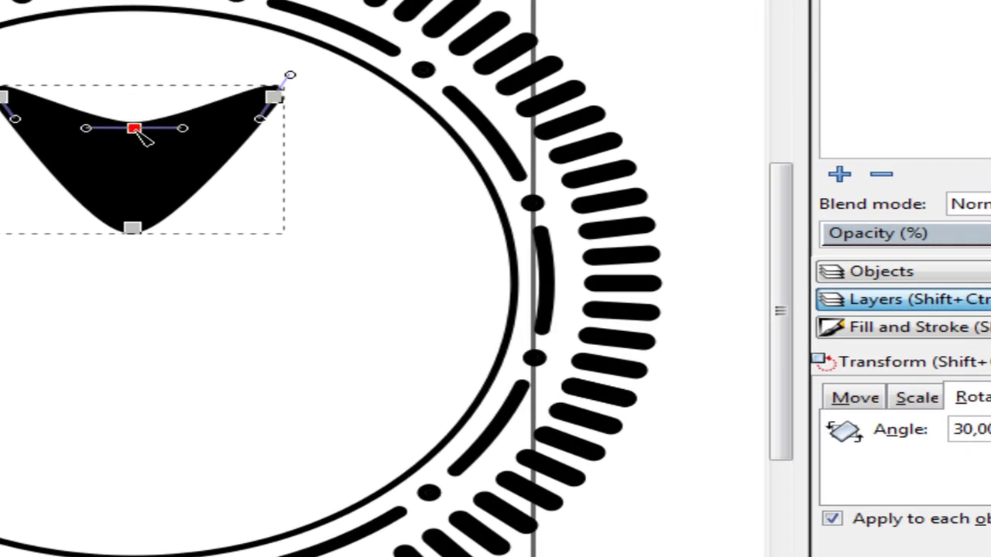
click(417, 266)
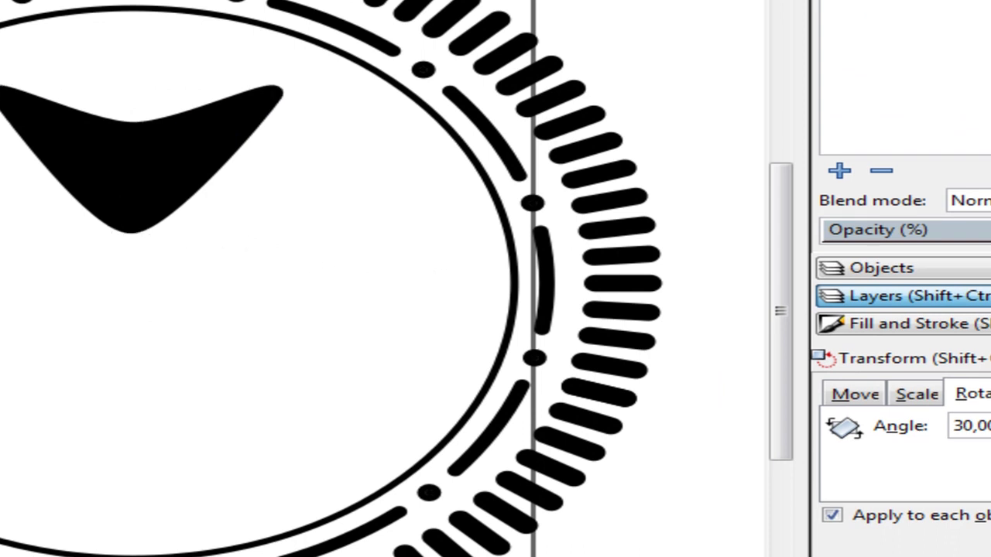
click(114, 158)
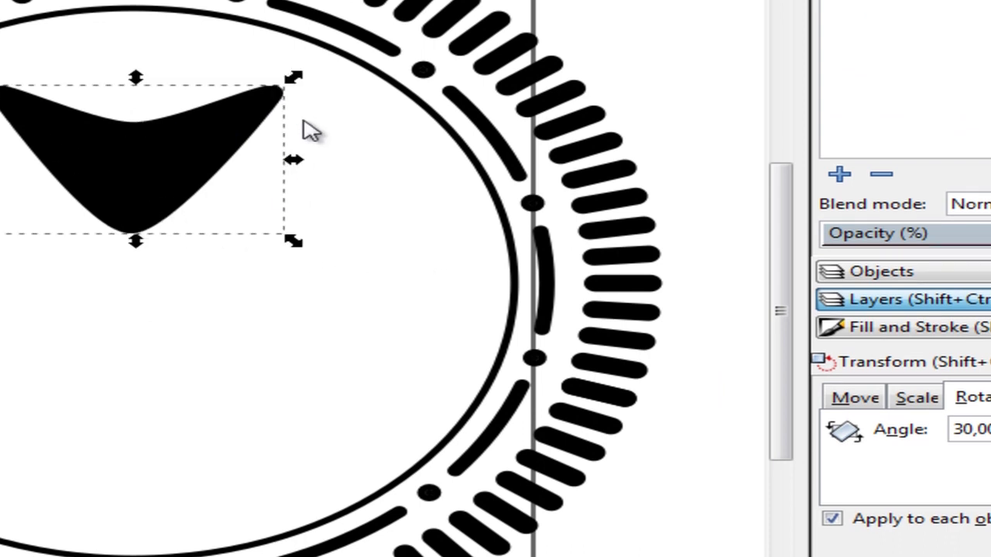
drag(294, 80, 111, 177)
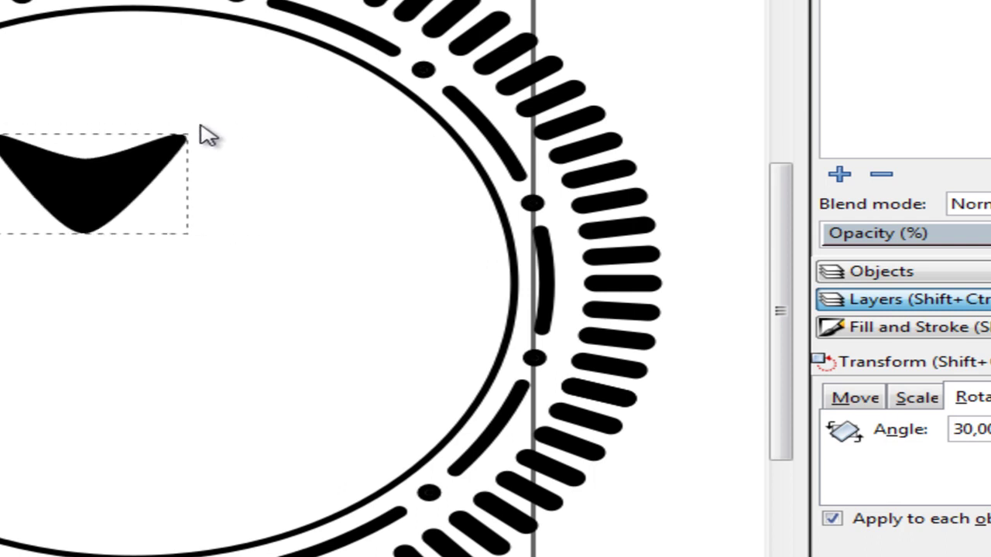
drag(77, 210, 91, 70)
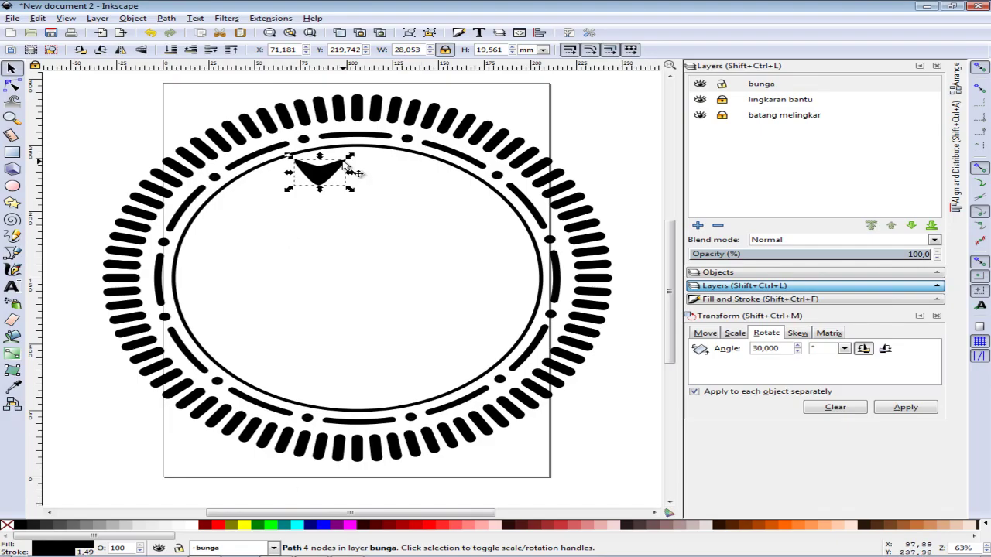
drag(349, 159, 341, 165)
click(343, 172)
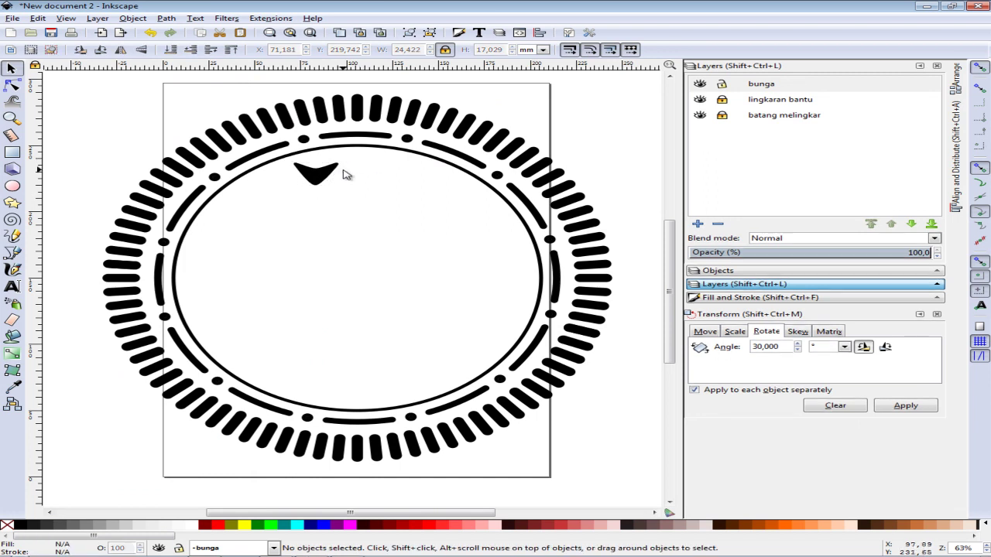
click(333, 171)
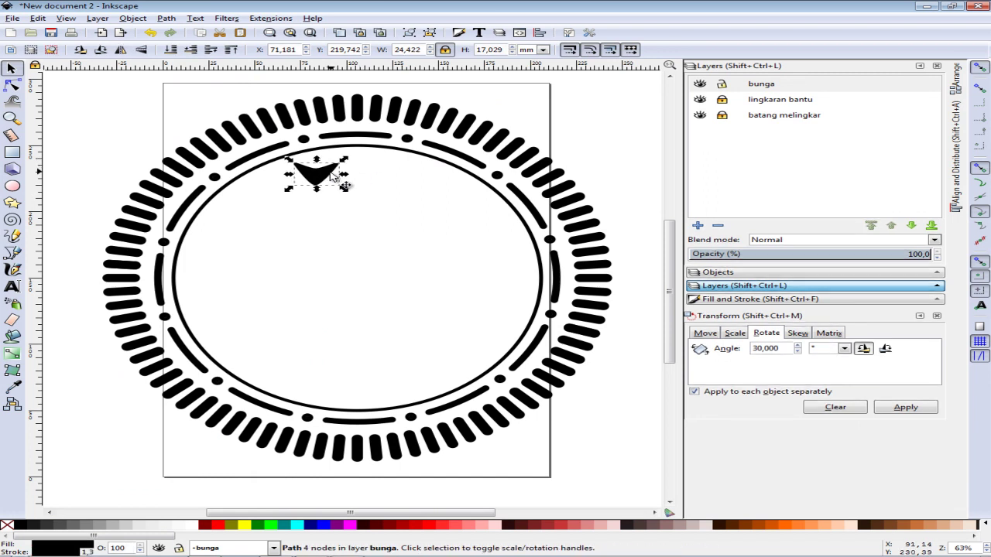
click(11, 118)
Zoom in and adjust the top-left tip node and its handle for a smoother curve.
drag(244, 116, 391, 216)
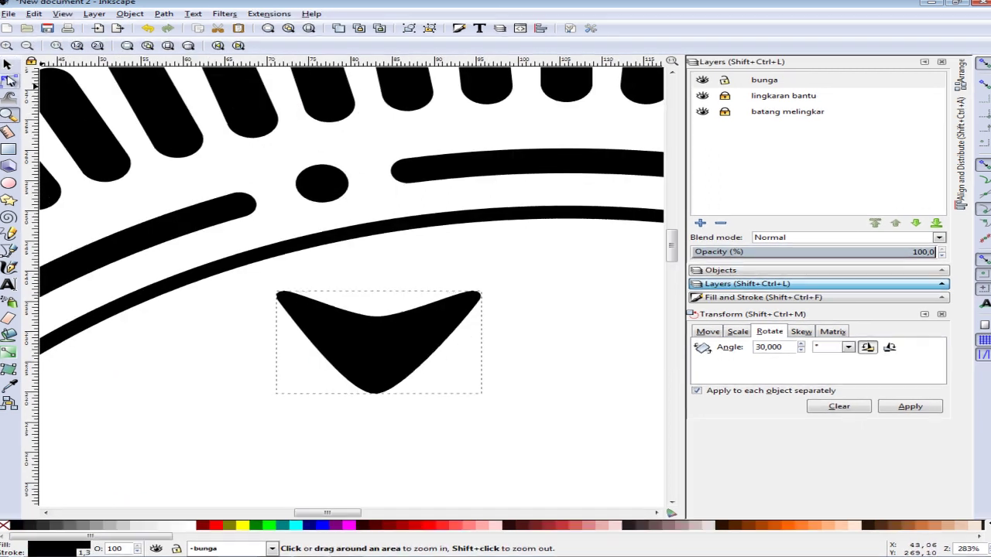
key(s)
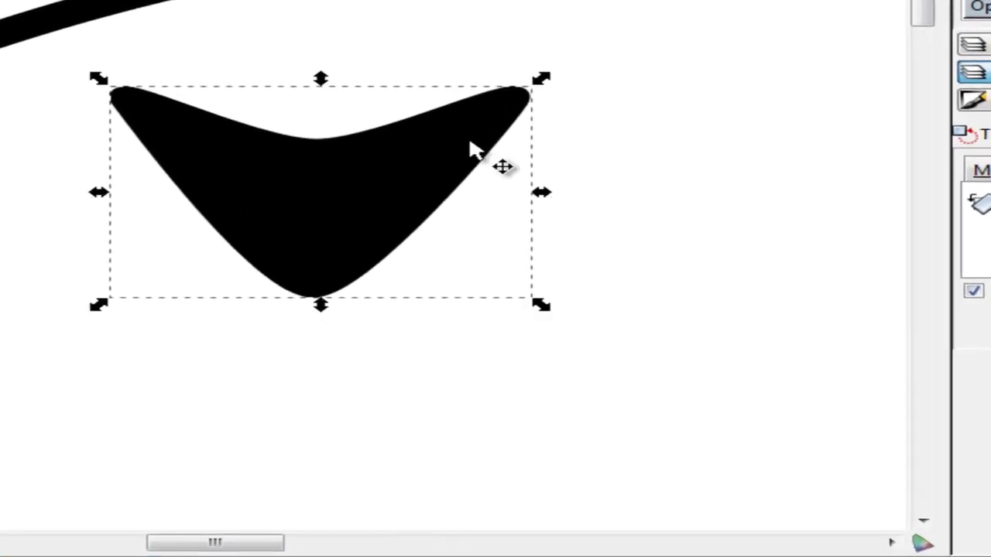
key(n)
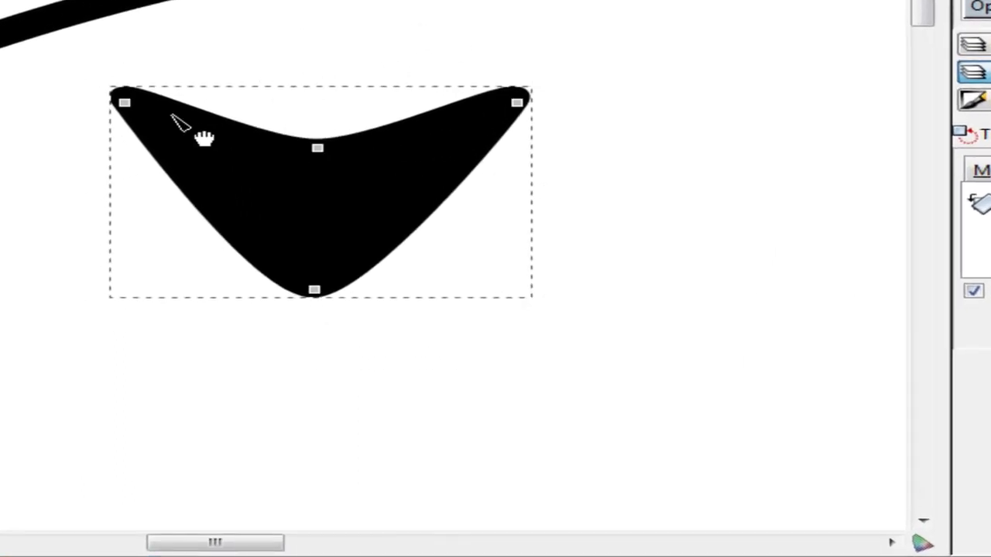
drag(124, 103, 128, 109)
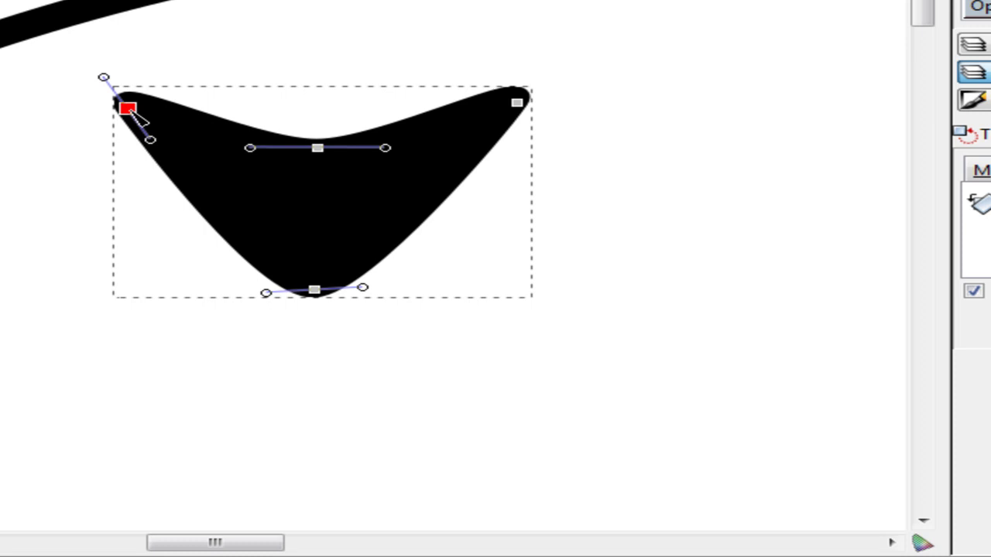
drag(103, 77, 103, 72)
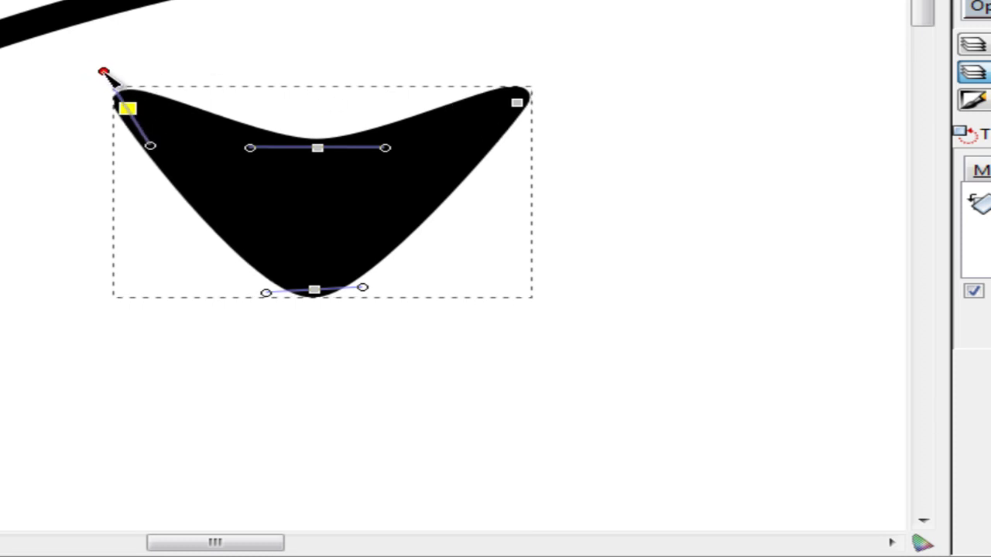
click(66, 192)
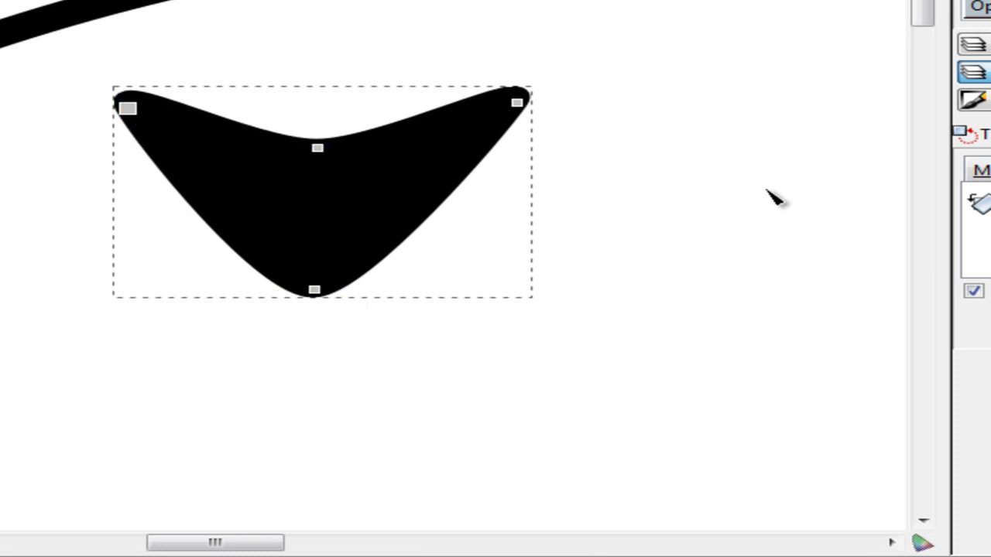
click(316, 290)
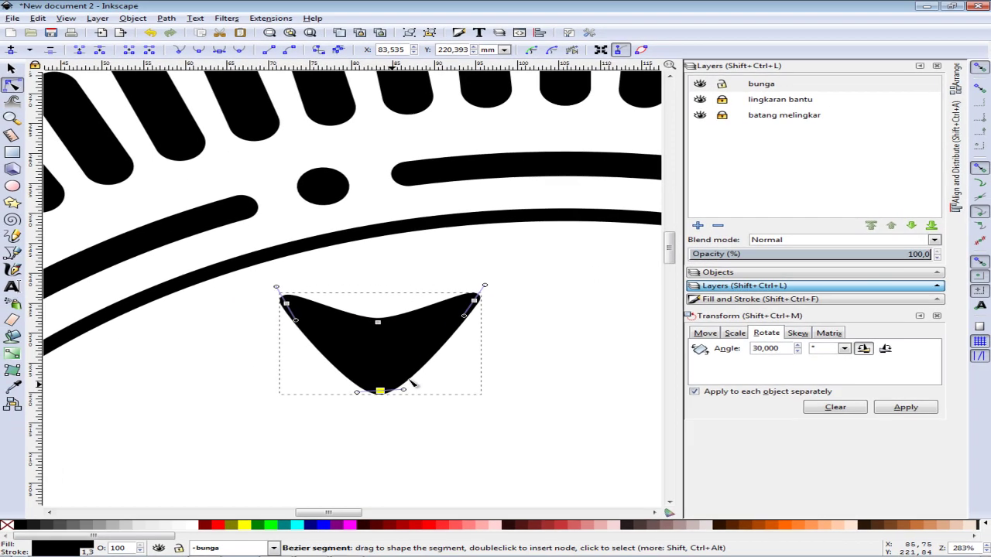
click(531, 316)
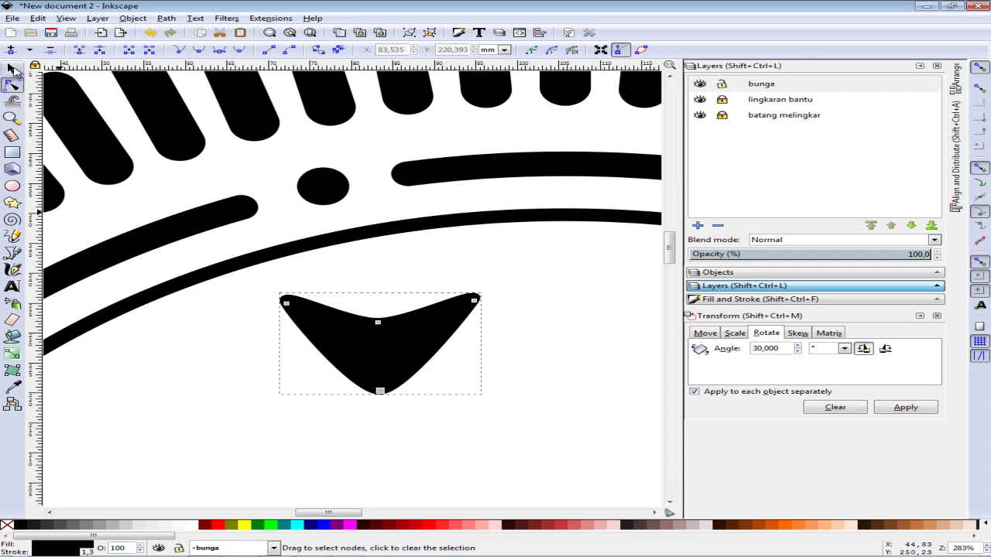
click(12, 68)
click(522, 276)
Shrink the chevron slightly and rotate it to a tick-like angle inside the inner ring's top.
key(1)
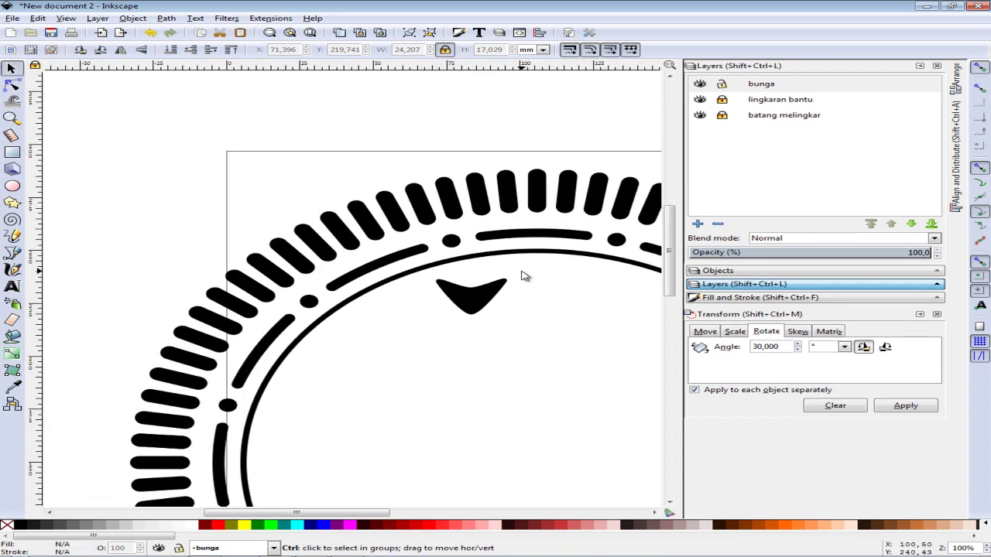
scroll(521, 276, down, 1)
click(654, 512)
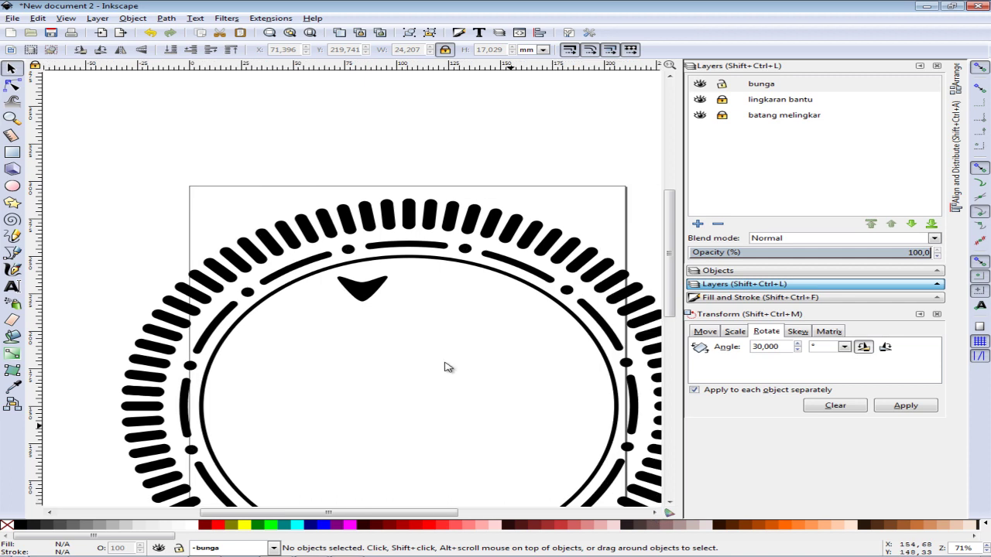
click(369, 294)
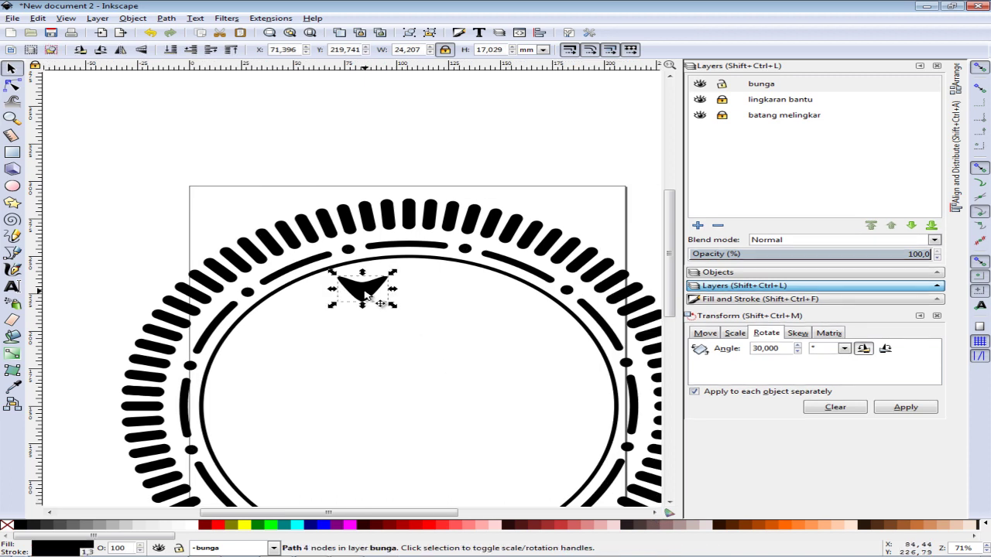
drag(392, 274, 389, 279)
key(alt+Tab)
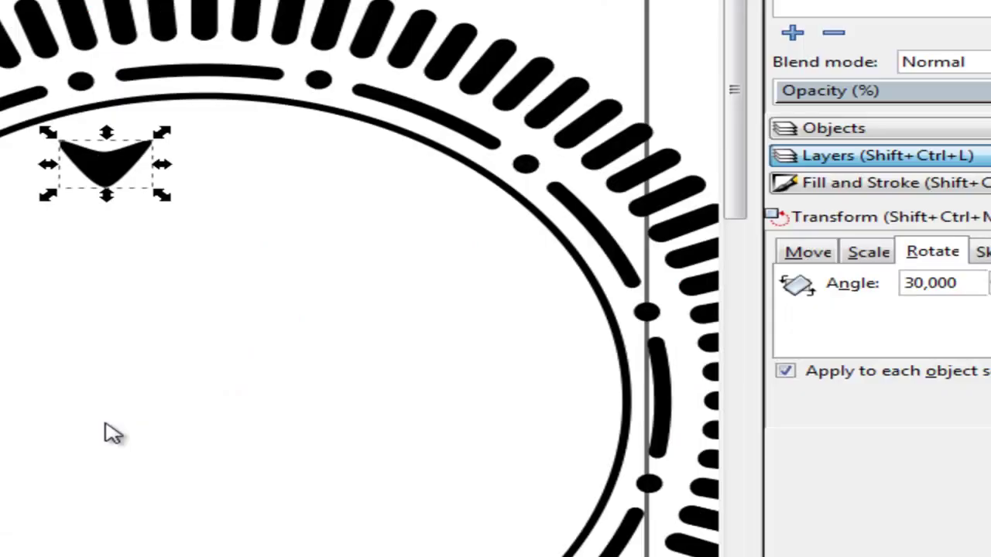
mouse_move(155, 130)
mouse_down()
mouse_move(145, 116)
mouse_move(130, 147)
mouse_move(161, 116)
mouse_up()
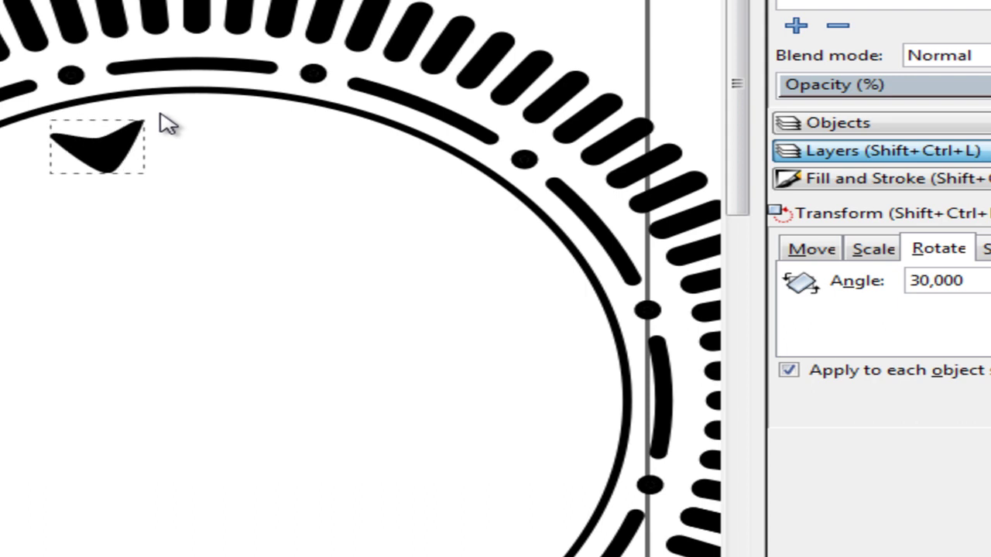
click(197, 310)
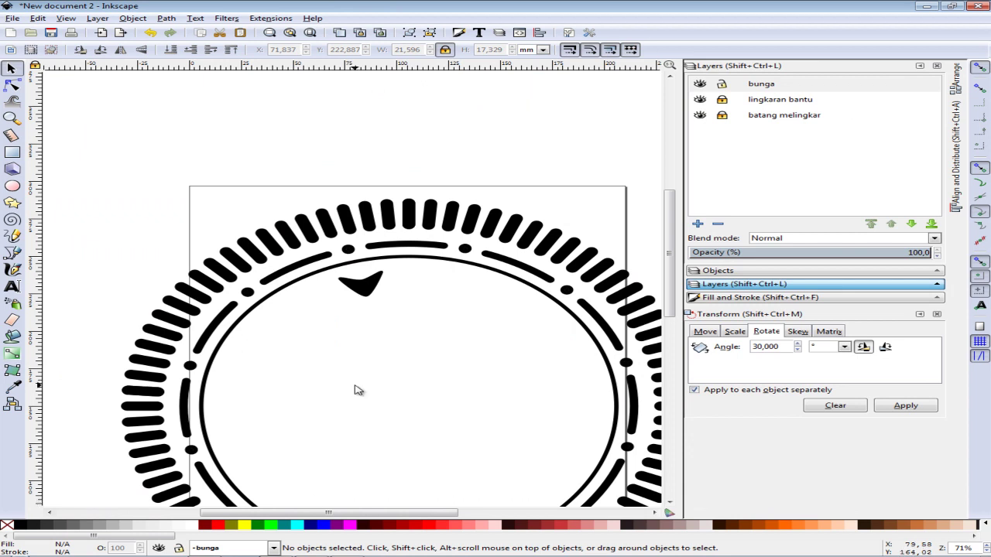
click(12, 117)
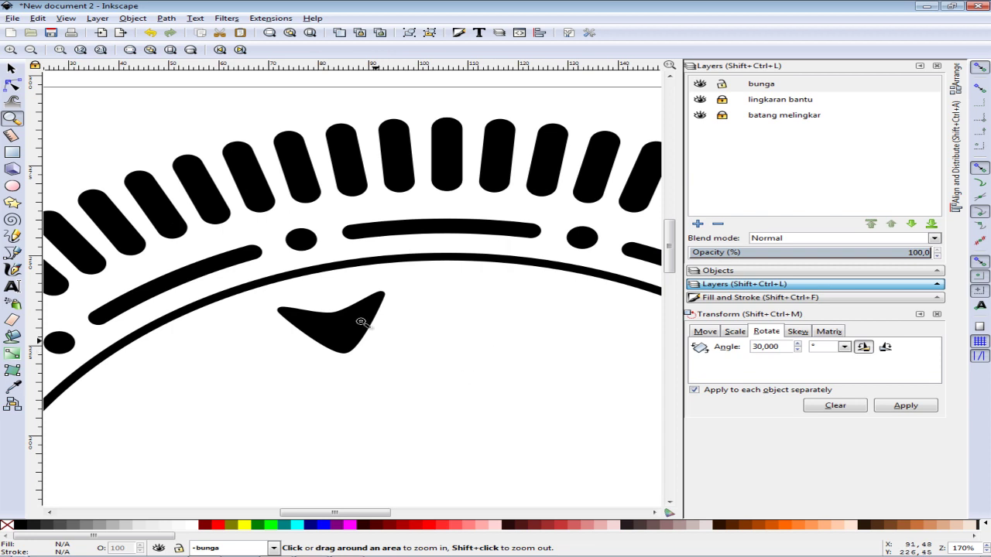
Unlock the lingkaran bantu layer, take one small dot off it, then relock the layer.
click(11, 68)
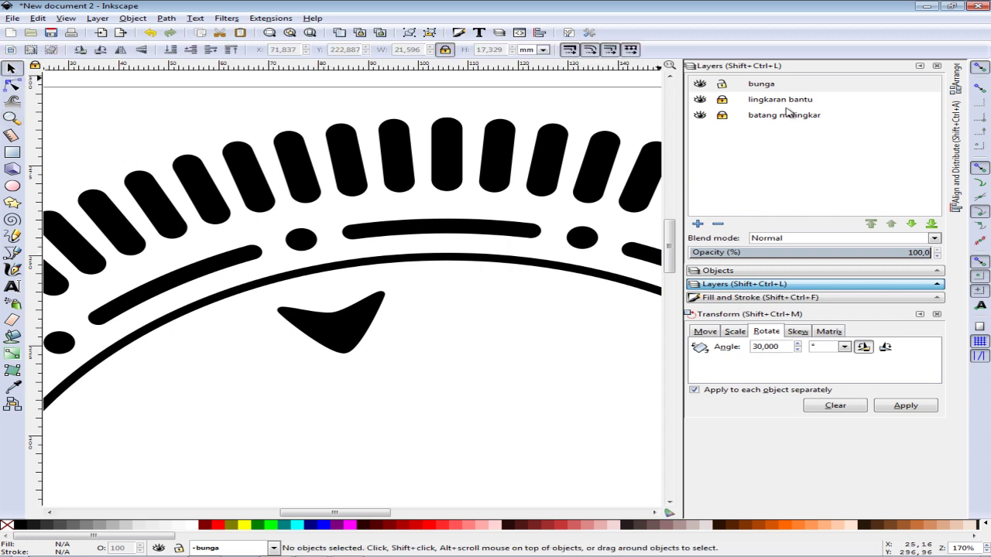
click(722, 102)
click(306, 243)
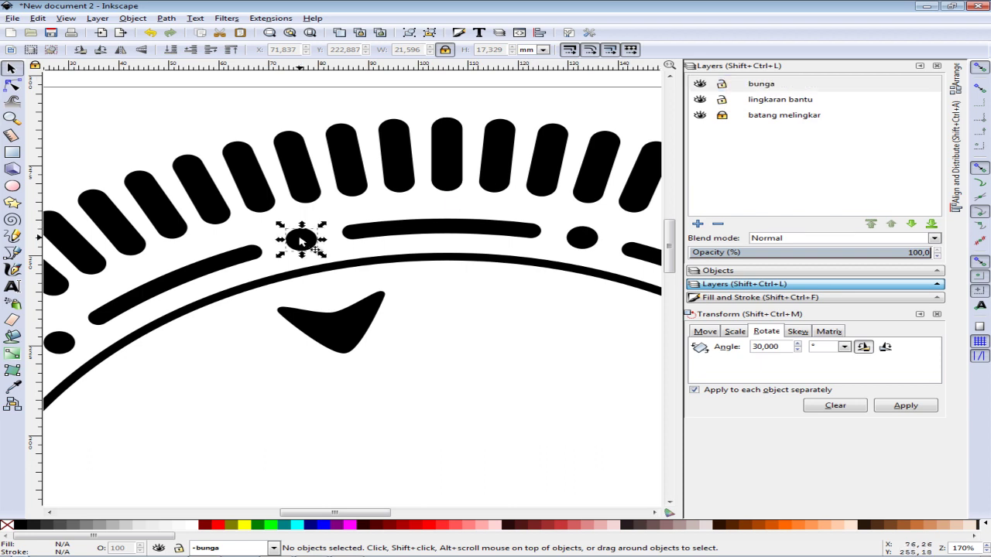
drag(303, 242, 364, 380)
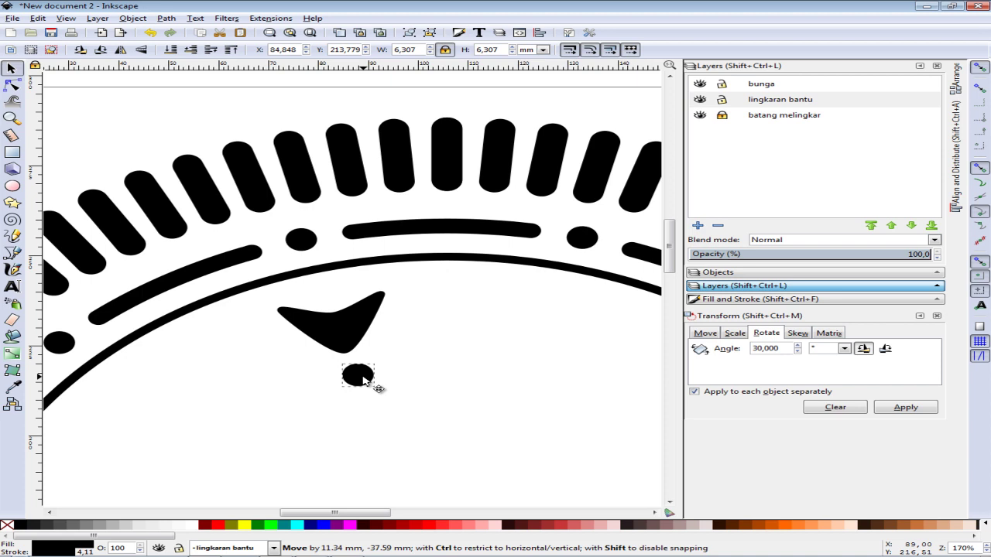
drag(364, 379, 364, 379)
key(Delete)
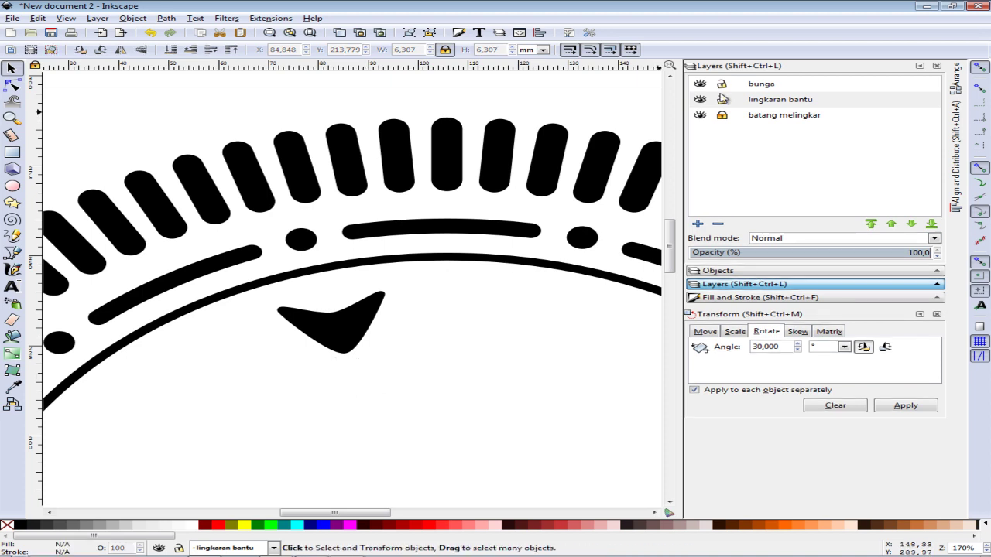
click(722, 99)
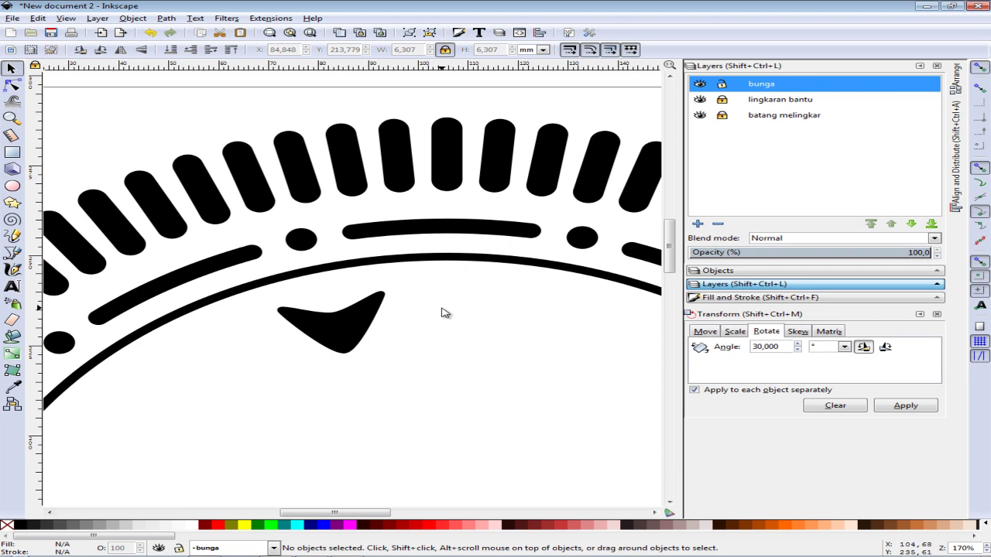
Paste the dot onto the bunga layer just below the petal's tip.
key(ctrl+v)
drag(445, 317, 355, 381)
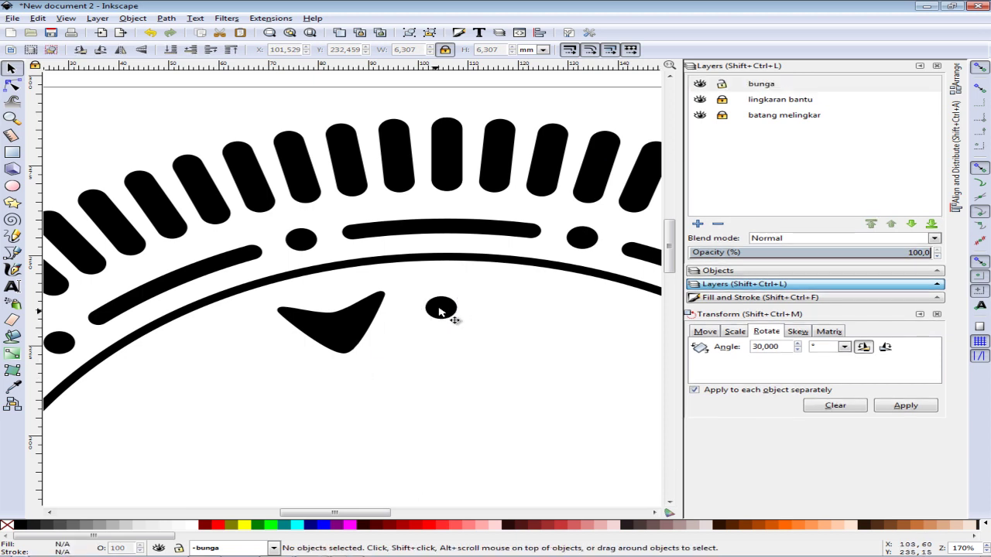
drag(445, 318, 356, 376)
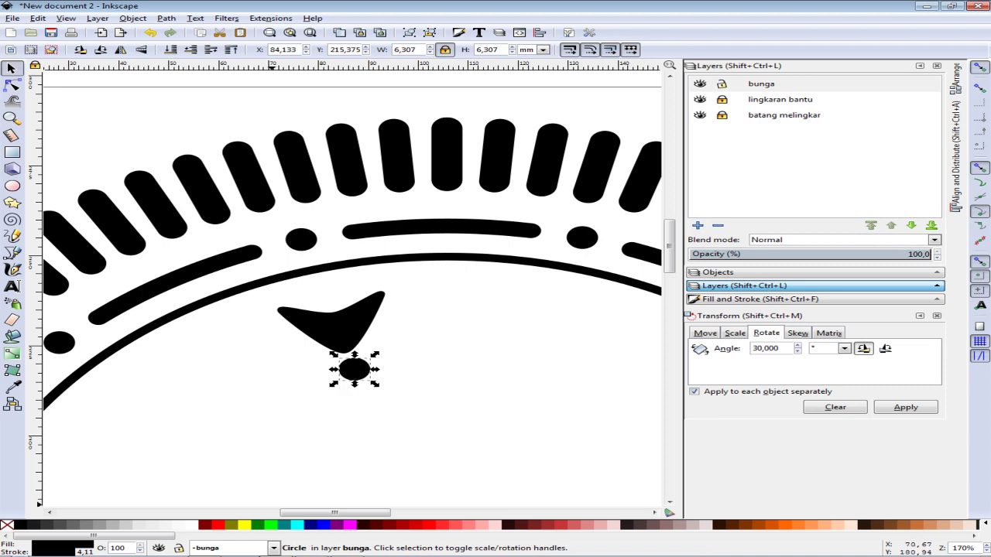
key(alt+Tab)
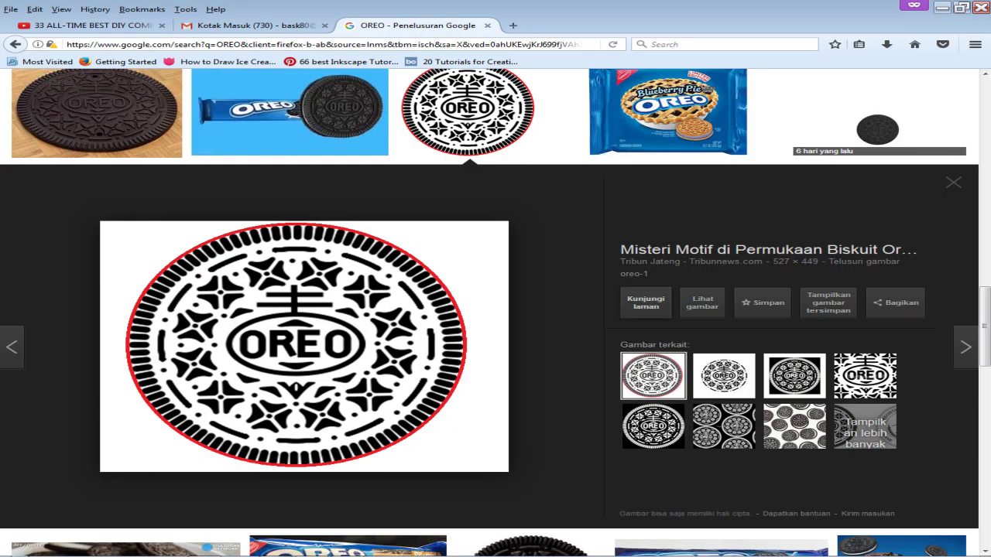
Reselect the petal and compare it against the Oreo reference image.
key(alt+Tab)
click(350, 332)
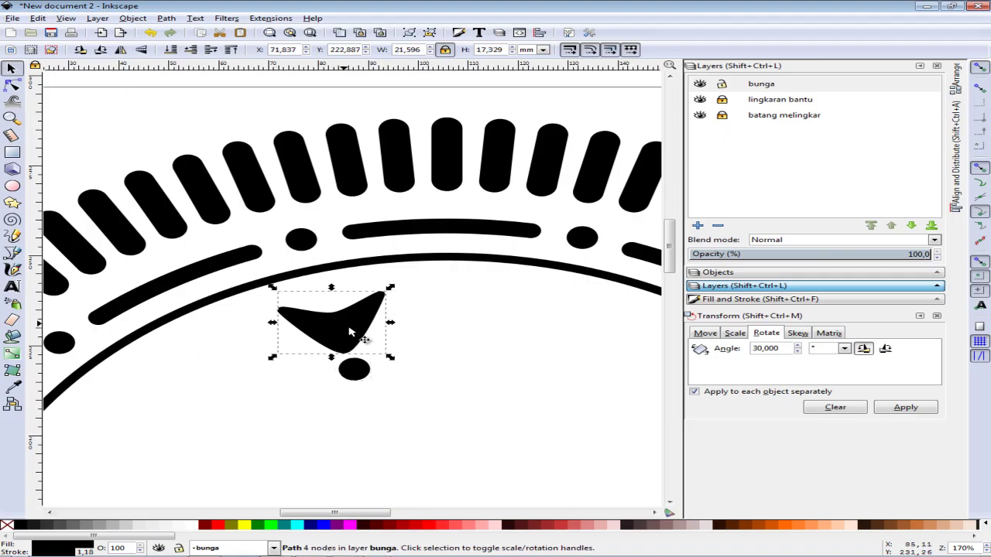
ctrl+scroll(417, 346, down, 3)
click(441, 372)
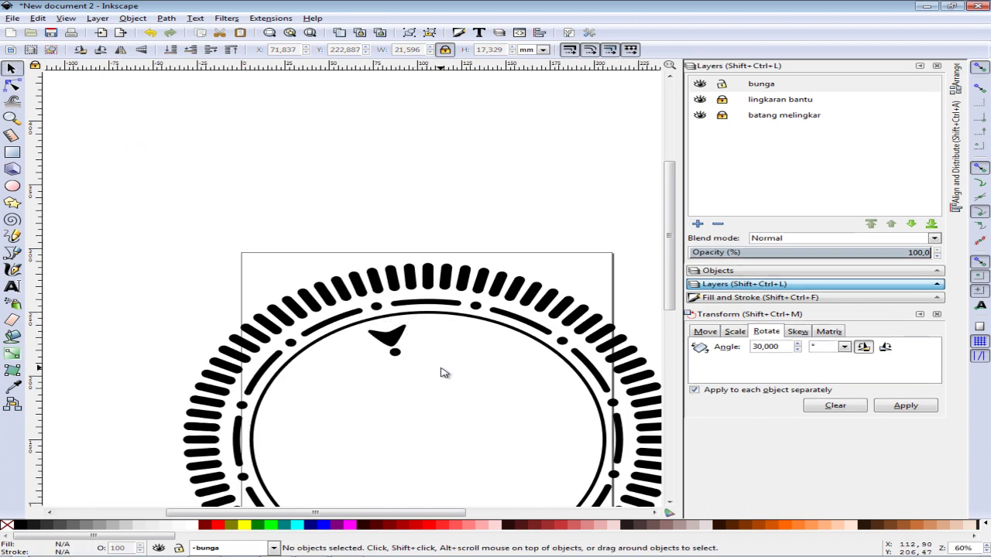
click(391, 338)
key(alt+Tab)
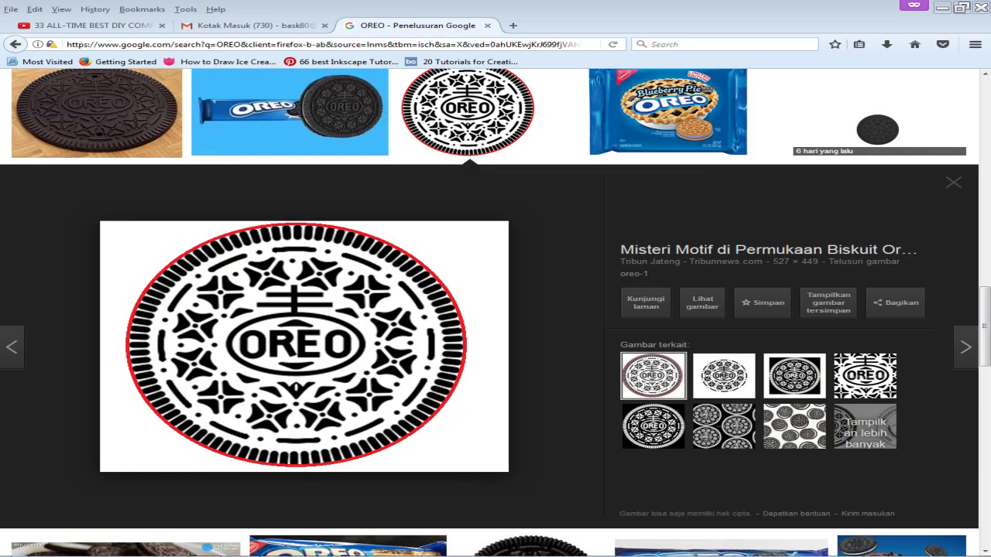
key(alt+Tab)
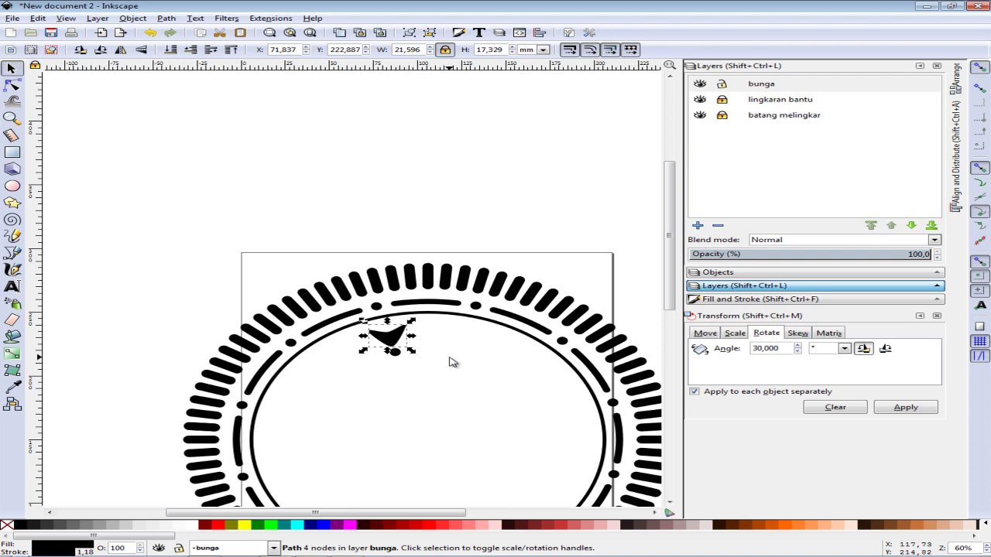
click(452, 363)
Zoom in and drag the petal's rotation centre onto the small dot's midpoint.
click(11, 118)
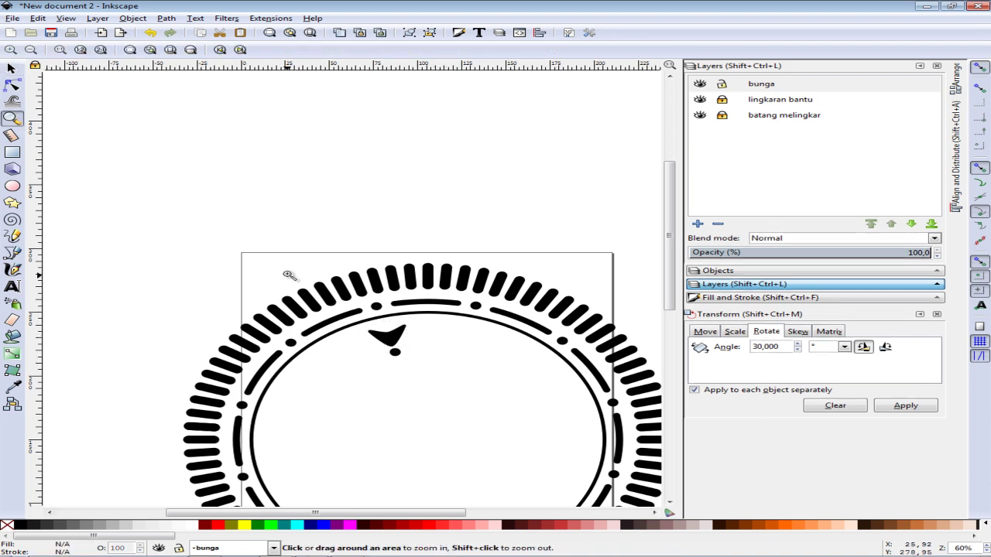
drag(288, 275, 438, 383)
key(s)
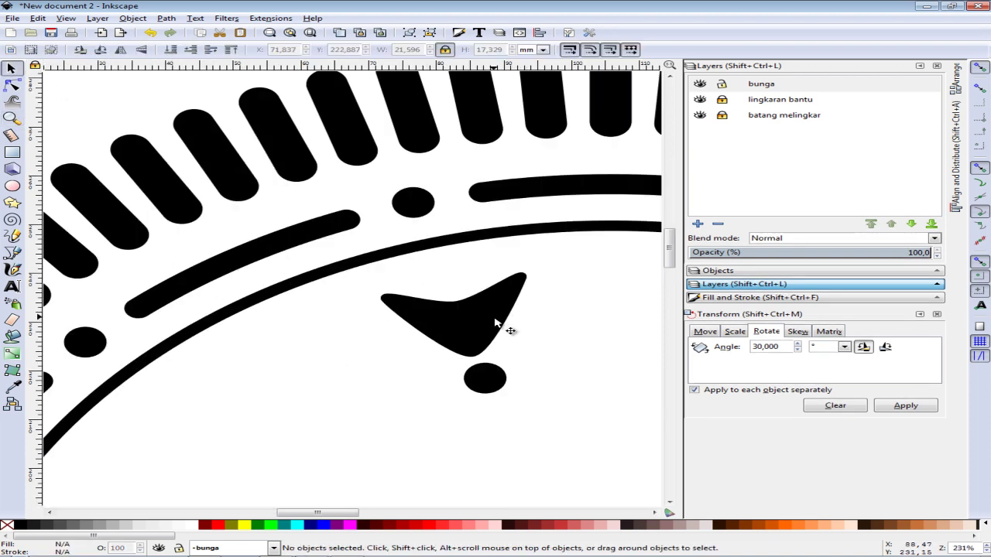
click(496, 323)
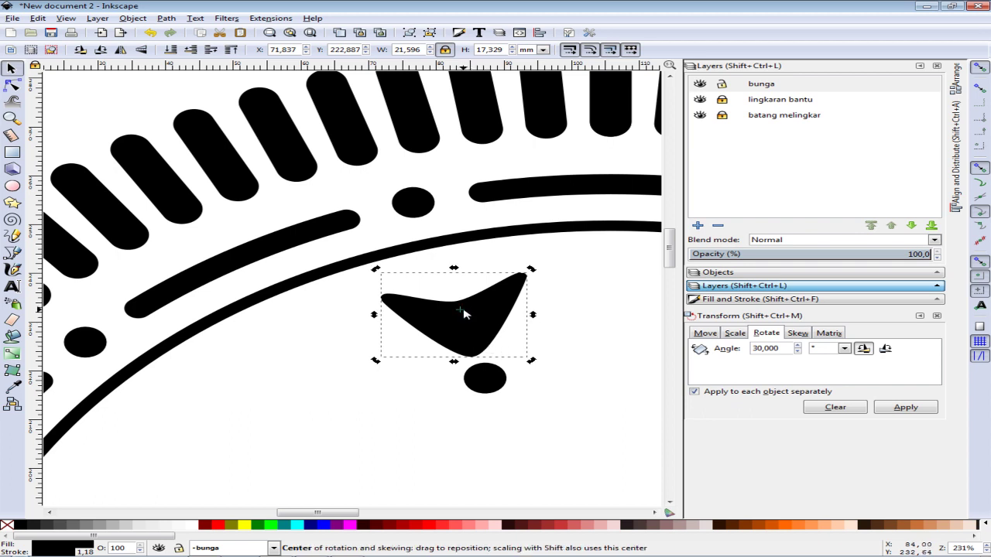
mouse_move(461, 312)
mouse_down()
mouse_move(496, 394)
mouse_move(485, 378)
mouse_up()
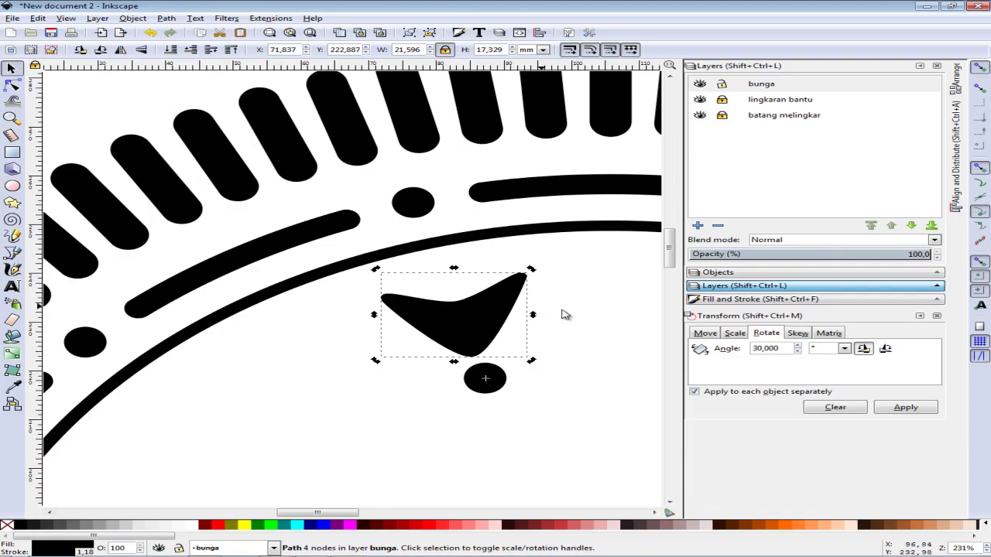
click(562, 313)
click(502, 330)
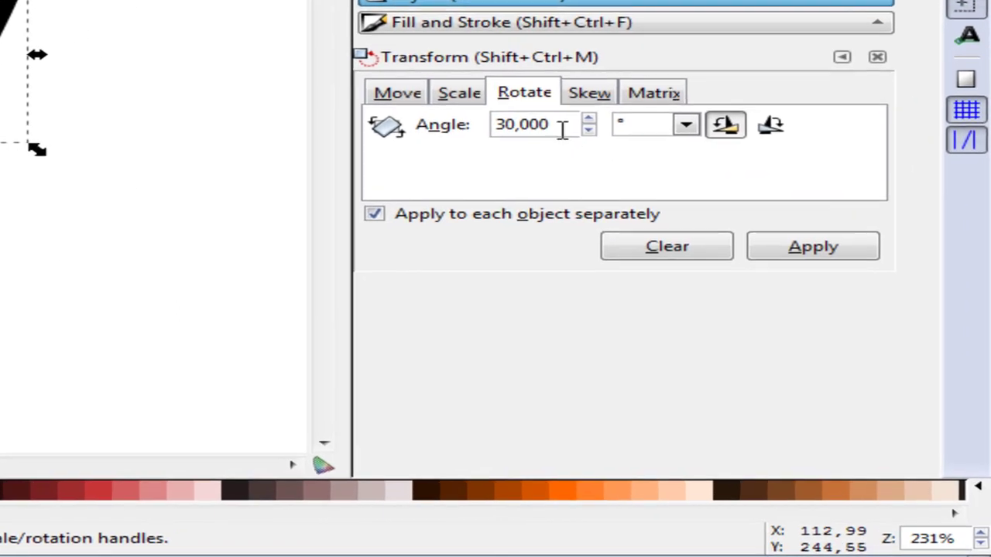
Set the rotation angle to 90° and duplicate-rotate the petal three times into four petals.
double_click(673, 238)
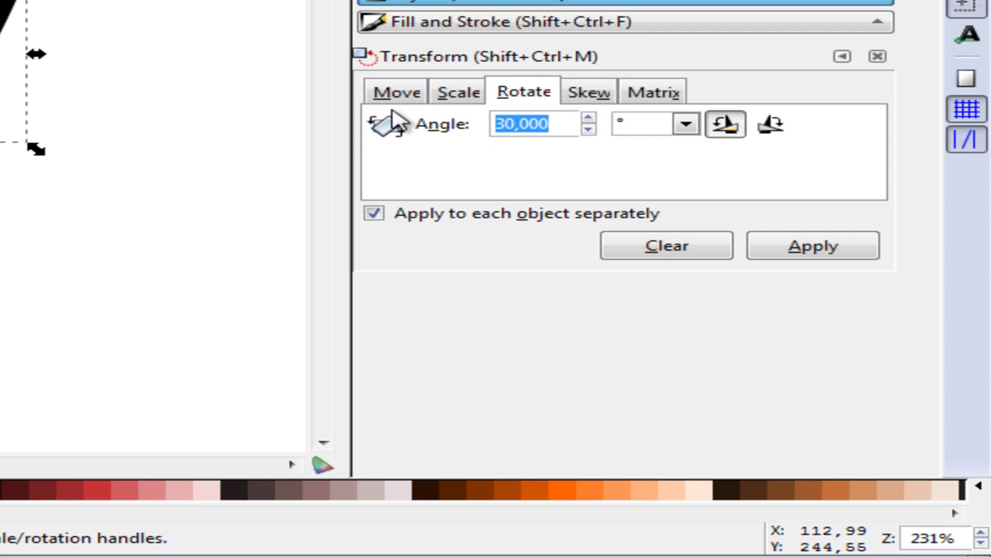
text(90)
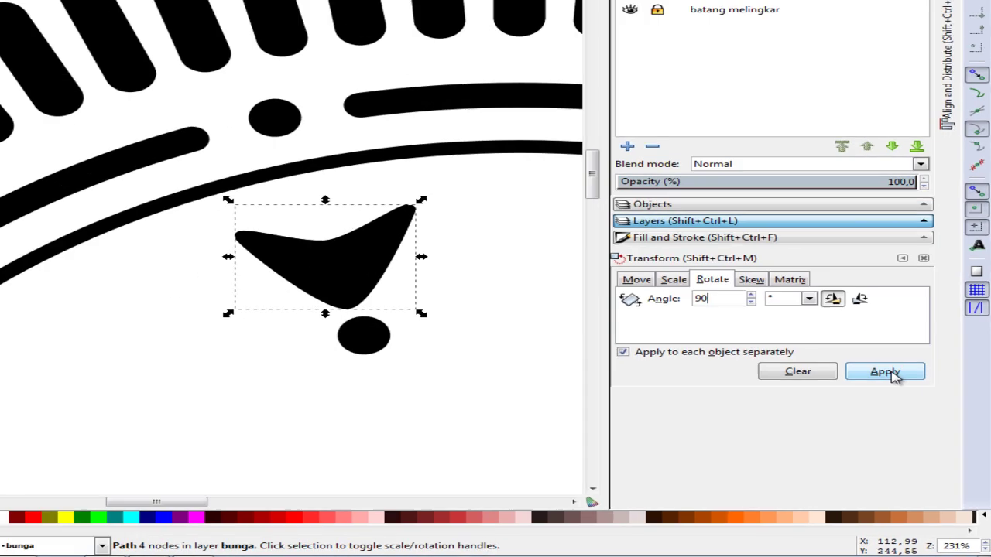
click(828, 257)
key(ctrl+d)
click(906, 408)
key(ctrl+d)
click(906, 408)
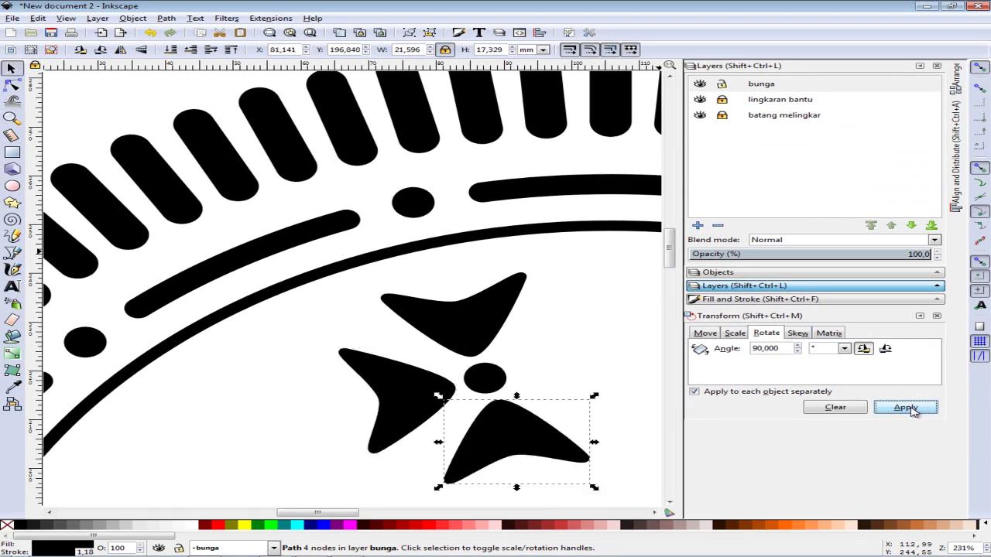
key(ctrl+d)
click(906, 409)
scroll(446, 331, down, 4)
scroll(453, 329, down, 3)
scroll(499, 314, up, 3)
click(376, 436)
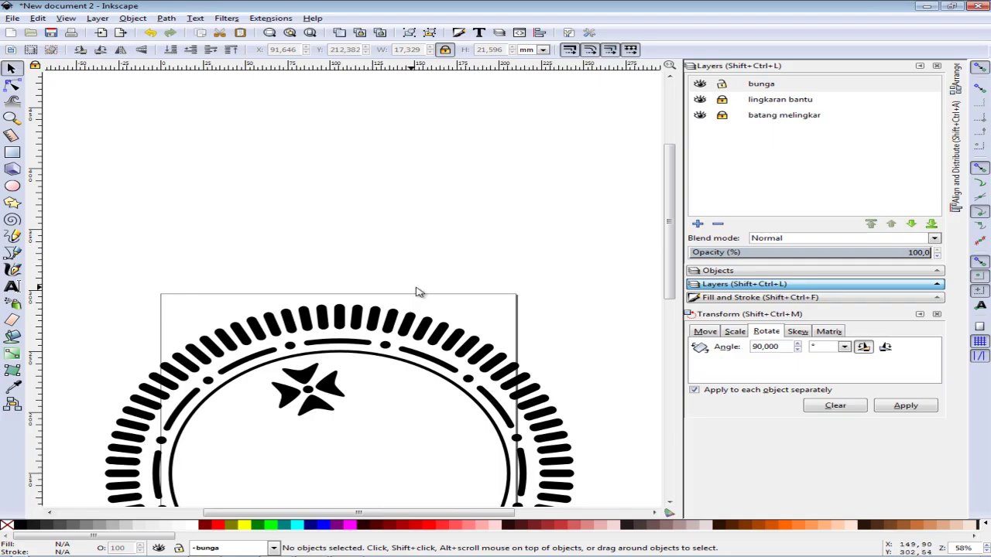
scroll(424, 290, down, 2)
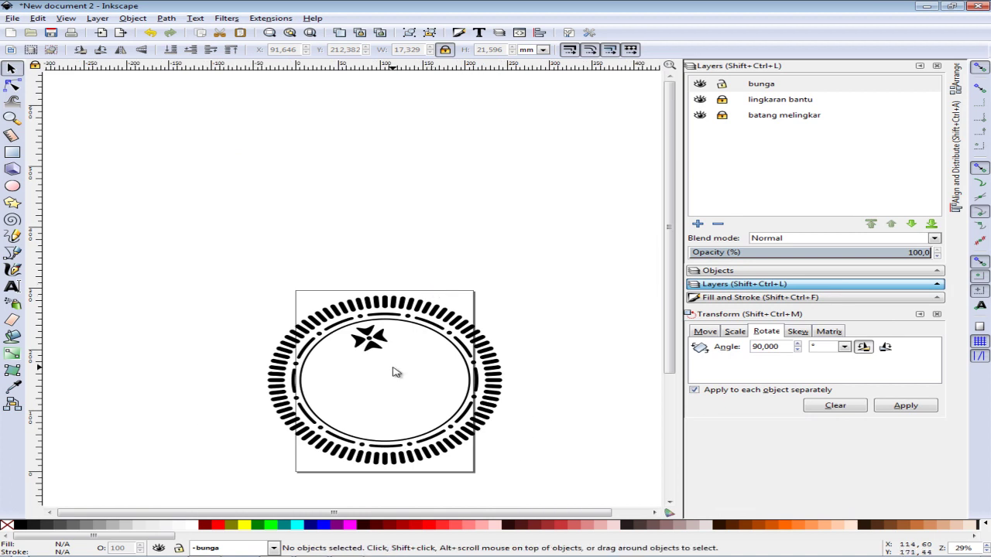
key(alt+Tab)
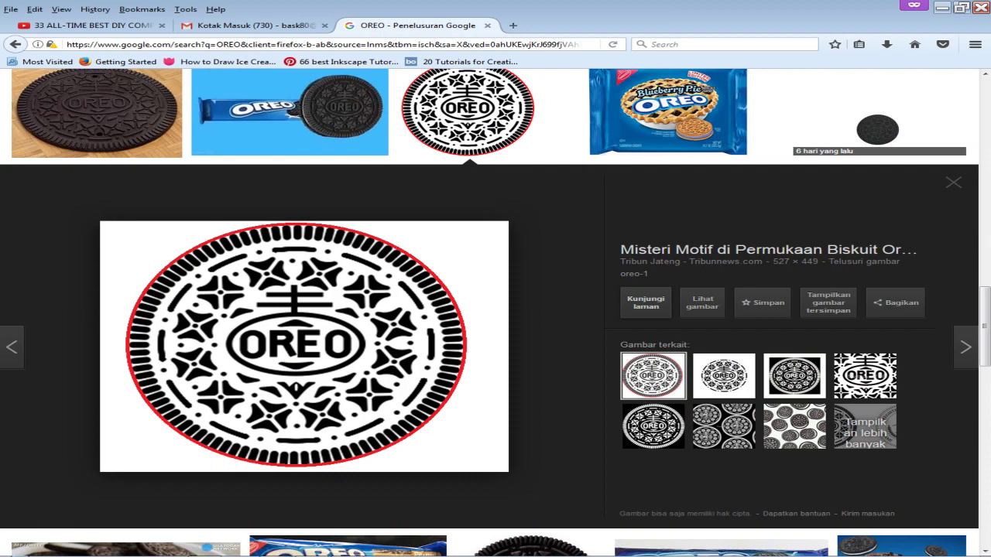
key(alt+Tab)
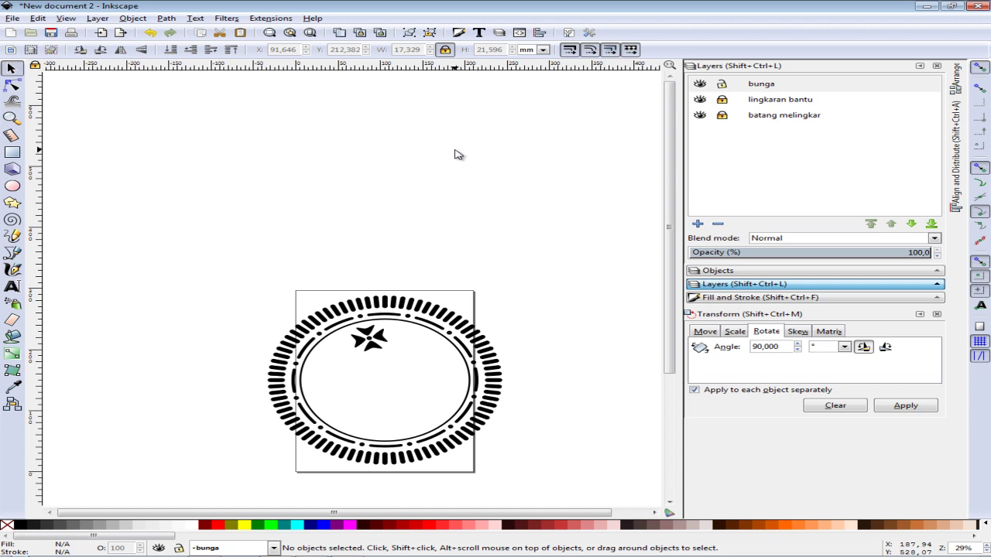
Compare with the Oreo reference and zoom in on the top of the emblem.
key(alt+Tab)
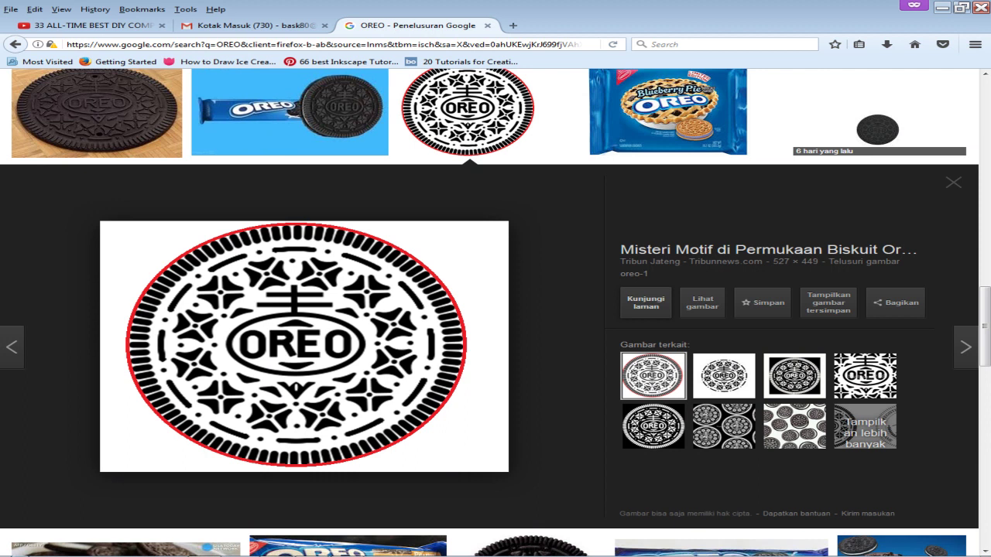
key(alt+Tab)
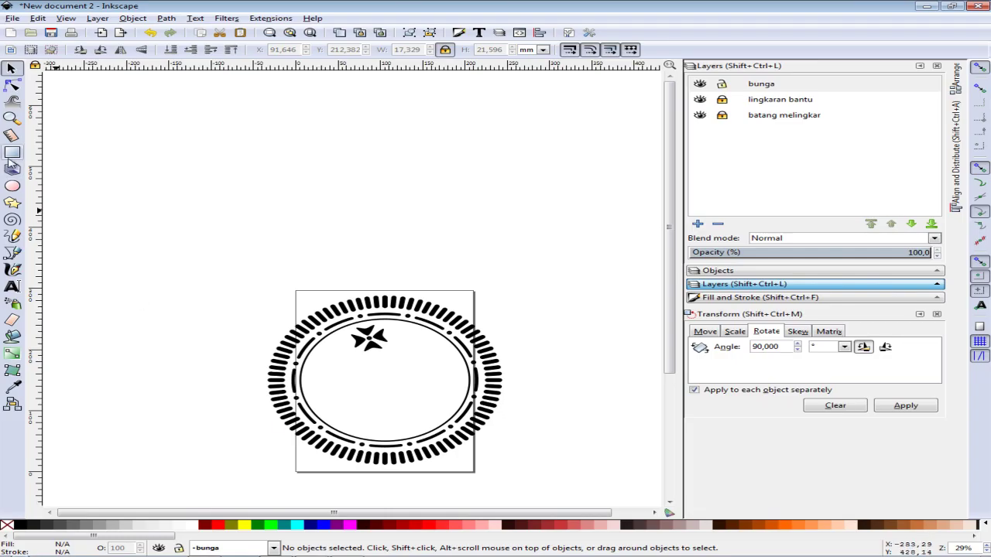
click(12, 118)
drag(295, 286, 453, 381)
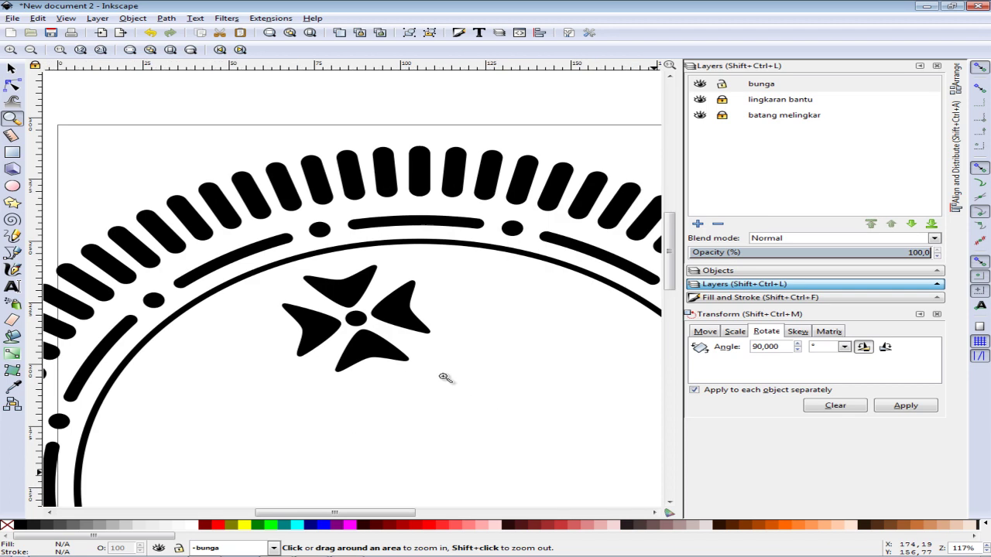
click(12, 68)
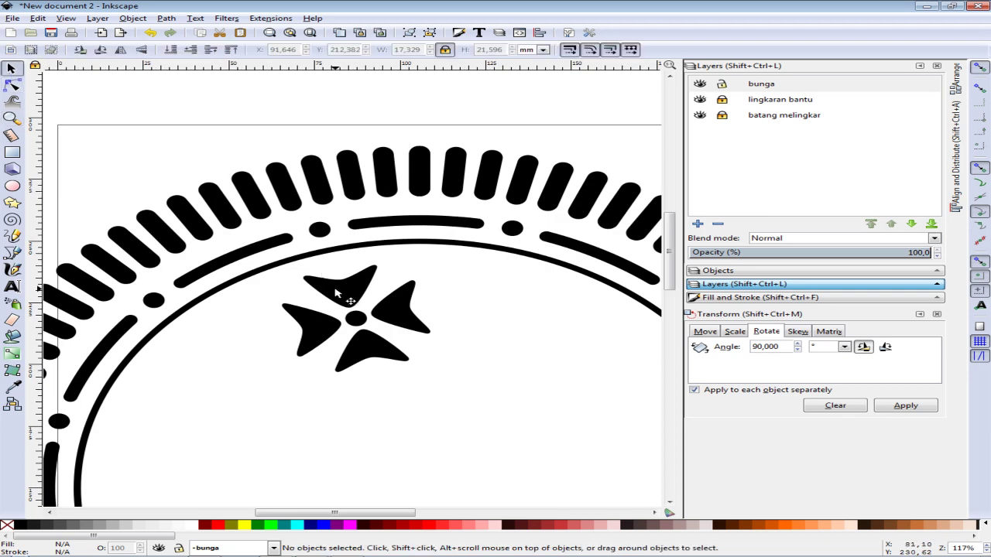
Delete the flower's right and left petals, then select the remaining top petal.
click(403, 310)
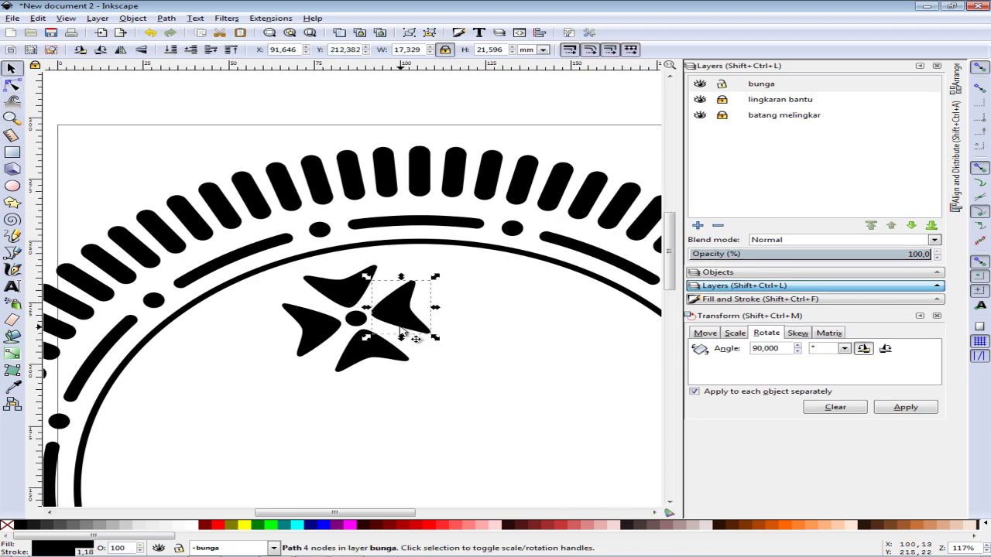
key(Delete)
click(317, 333)
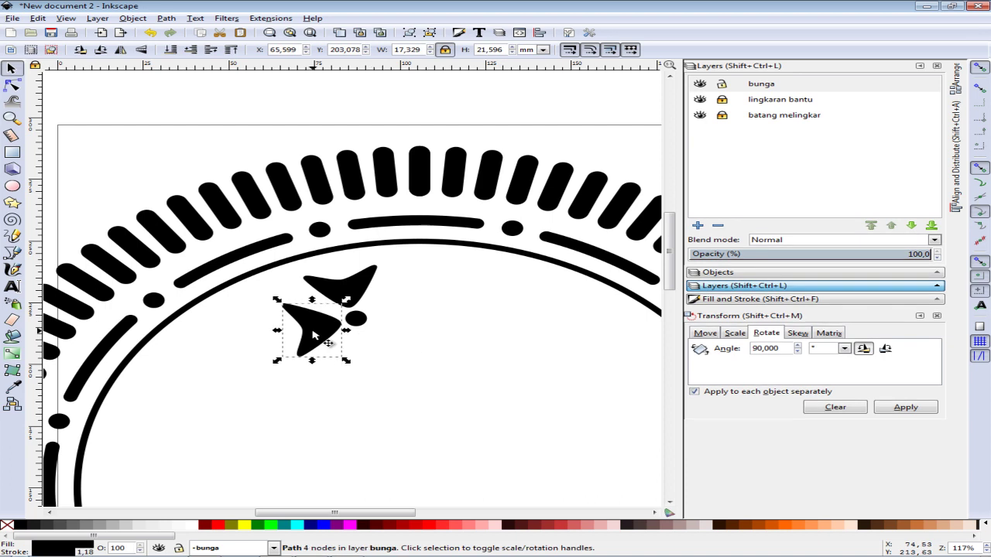
key(Delete)
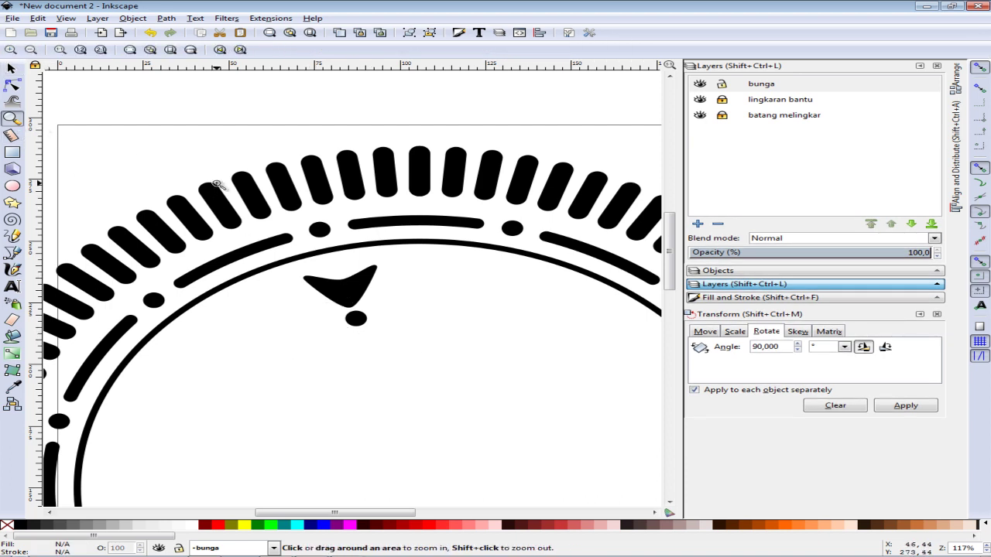
drag(267, 234, 433, 348)
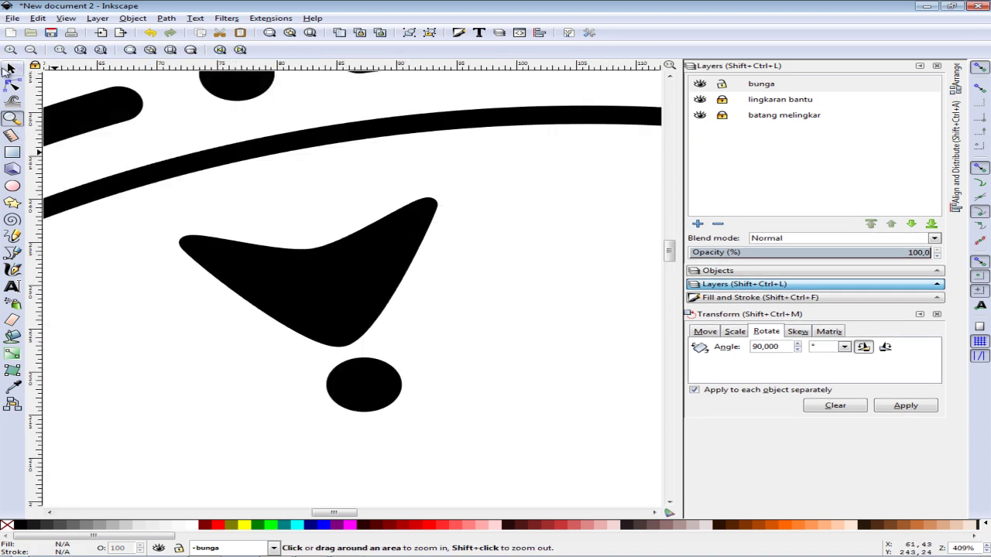
click(11, 68)
click(319, 294)
Undo the petal deletions to bring the other petals back.
key(n)
click(341, 342)
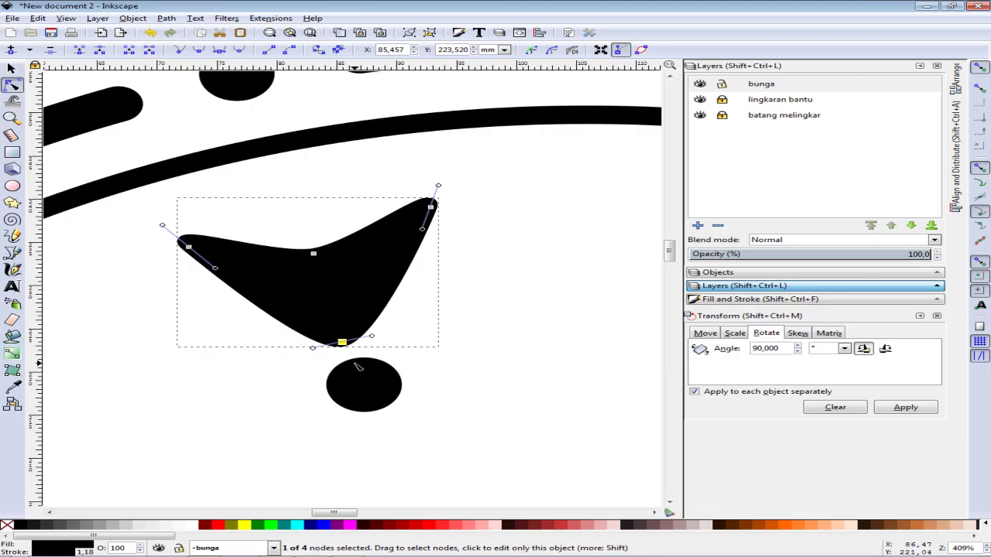
key(ctrl+z)
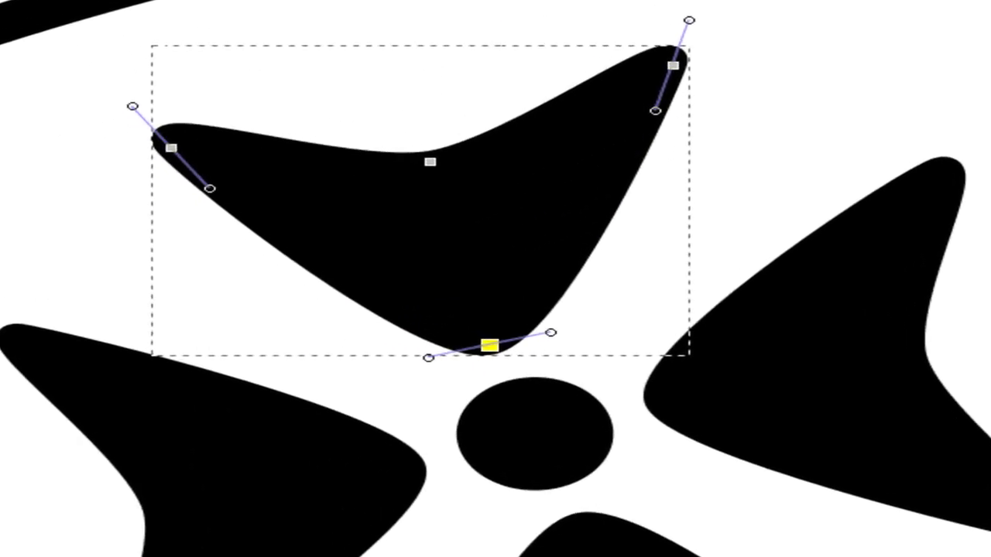
key(F1)
key(F2)
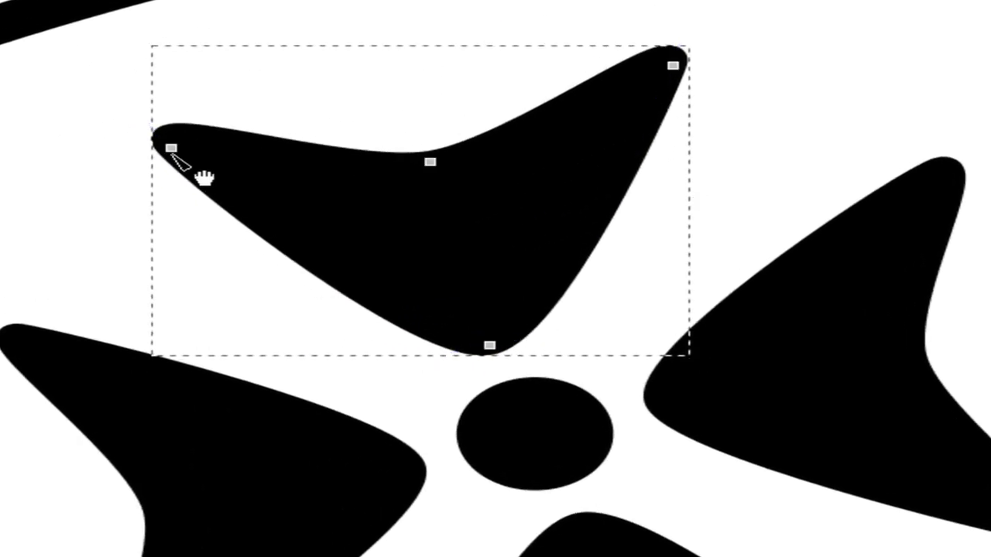
Drag the top petal's tip nodes and handles to reshape its left and right curves.
drag(171, 149, 161, 150)
drag(124, 108, 99, 111)
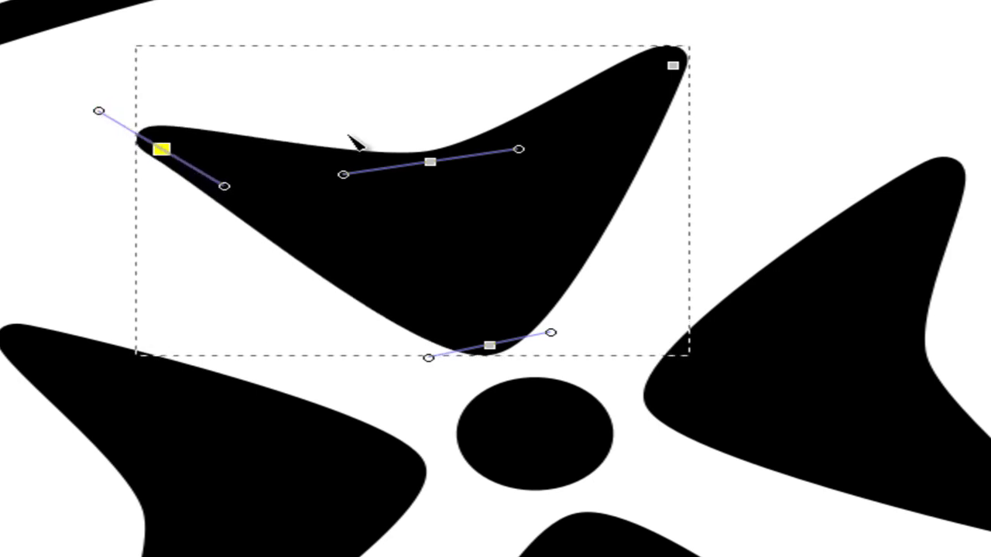
click(673, 65)
mouse_move(672, 65)
mouse_down()
mouse_move(690, 121)
mouse_move(652, 117)
mouse_up()
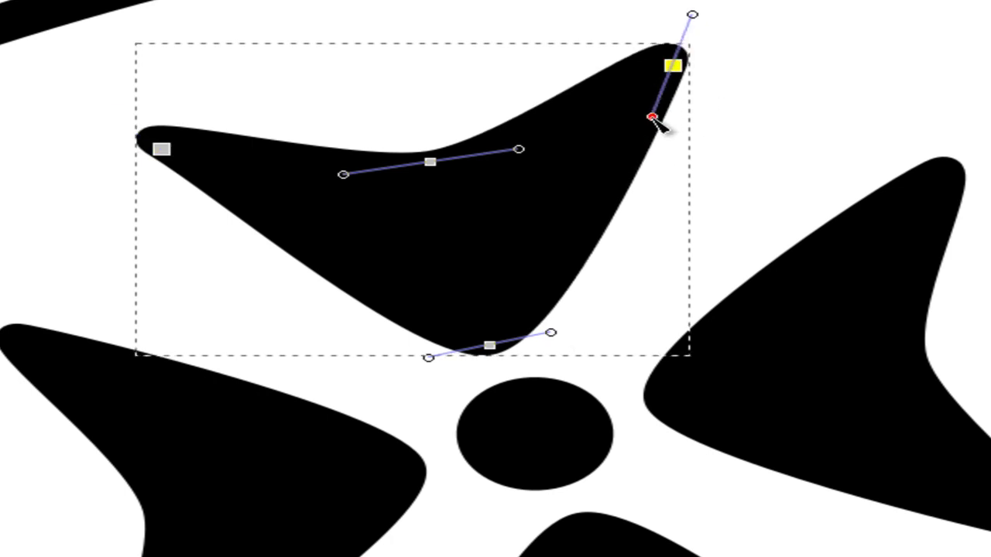
click(842, 357)
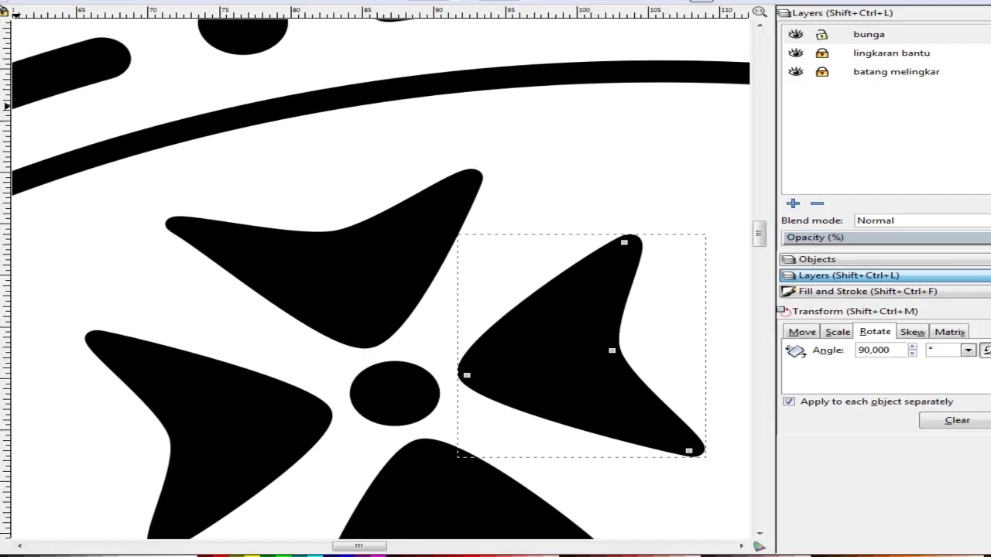
Delete the right, bottom and left petals, leaving only the reshaped top petal.
click(20, 69)
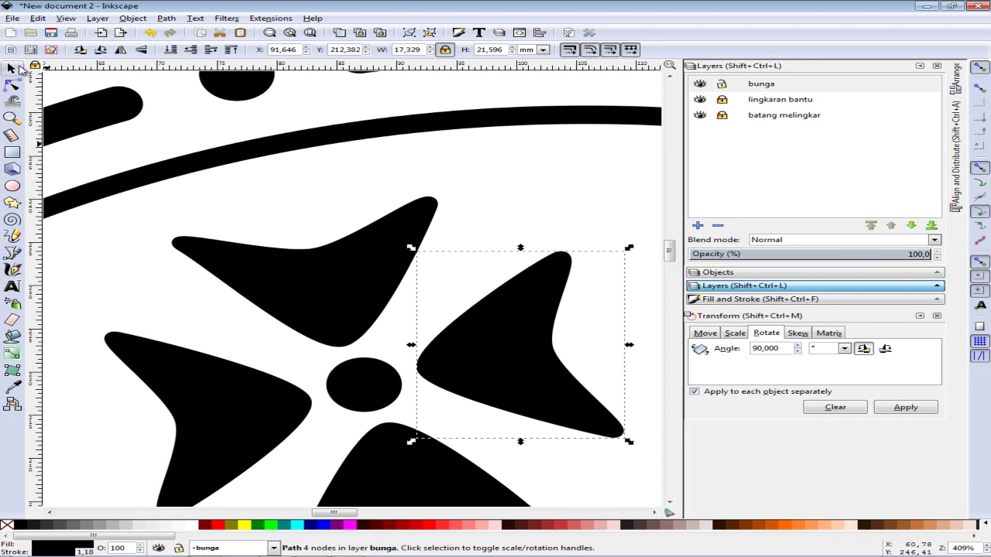
key(Delete)
click(435, 443)
key(Delete)
click(277, 411)
key(Delete)
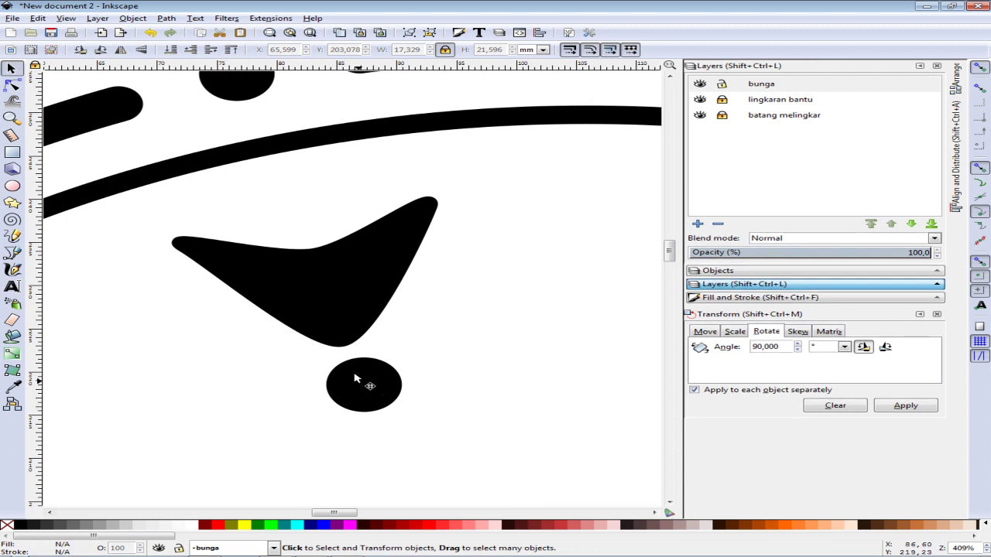
click(339, 327)
double_click(339, 330)
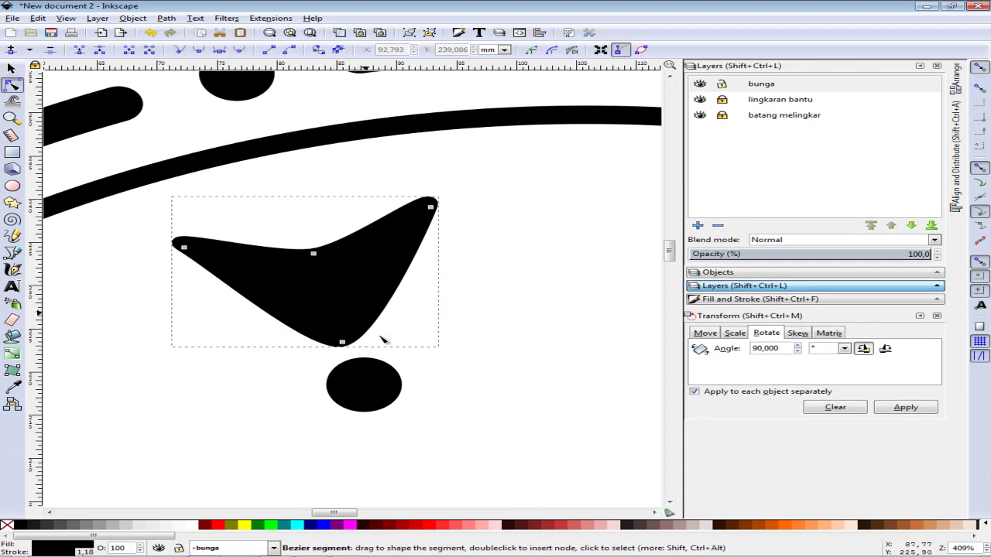
Nudge the top petal slightly down and right, then undo two misplaced 90° rotated copies.
key(s)
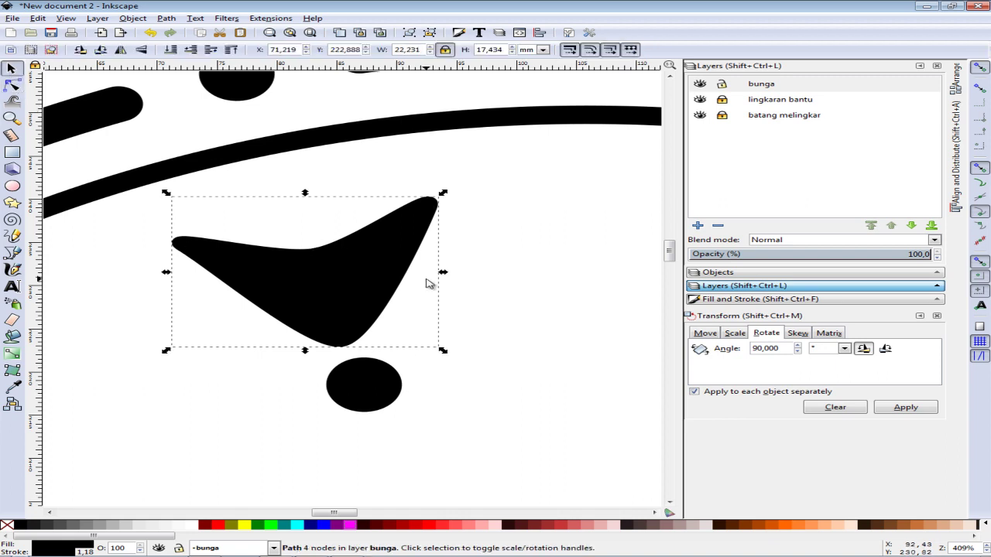
key(Down)
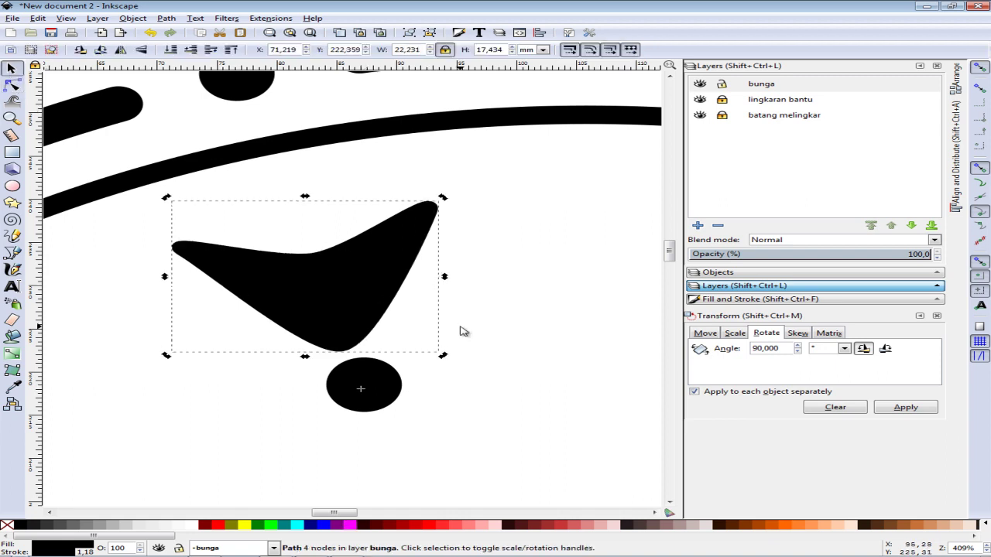
key(Right)
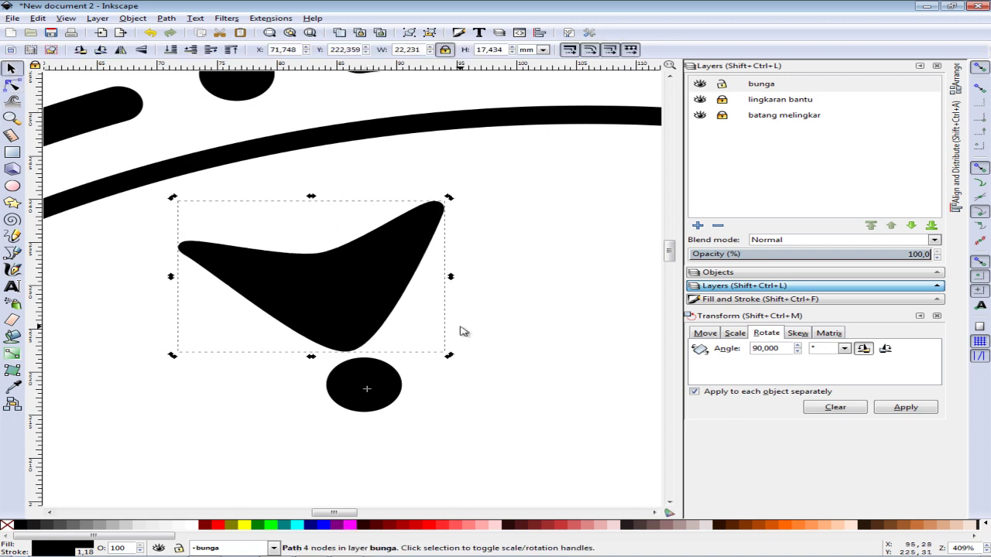
key(Down)
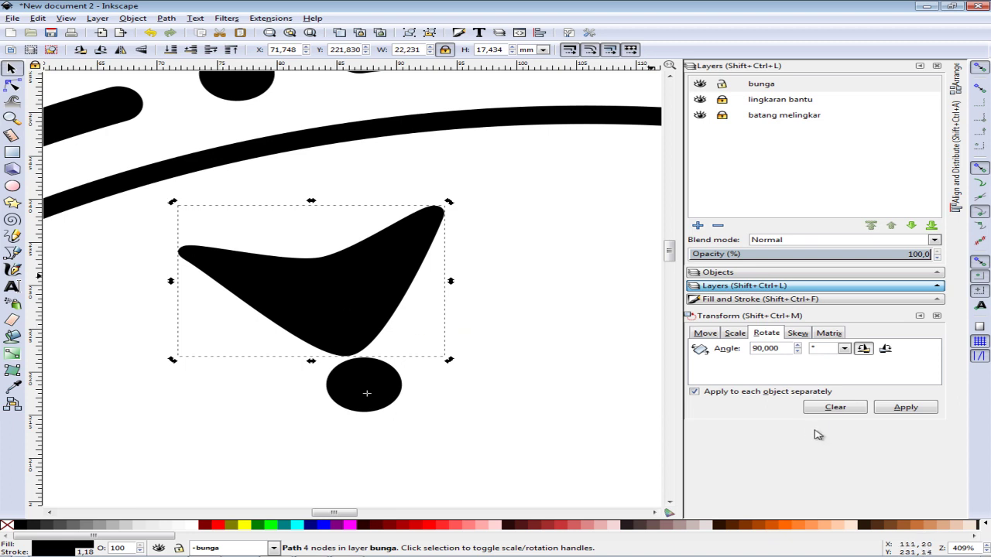
click(898, 410)
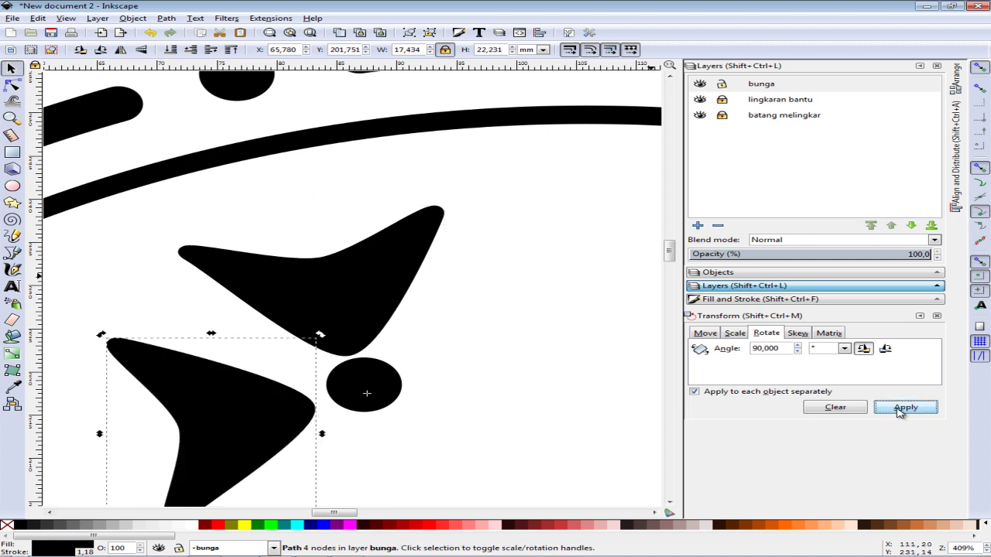
click(900, 409)
click(900, 409)
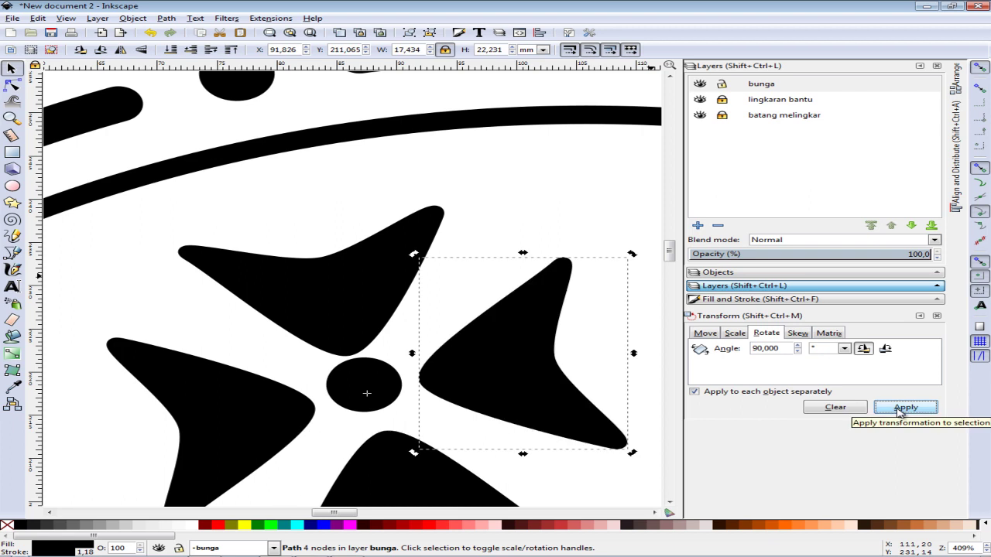
key(ctrl+z)
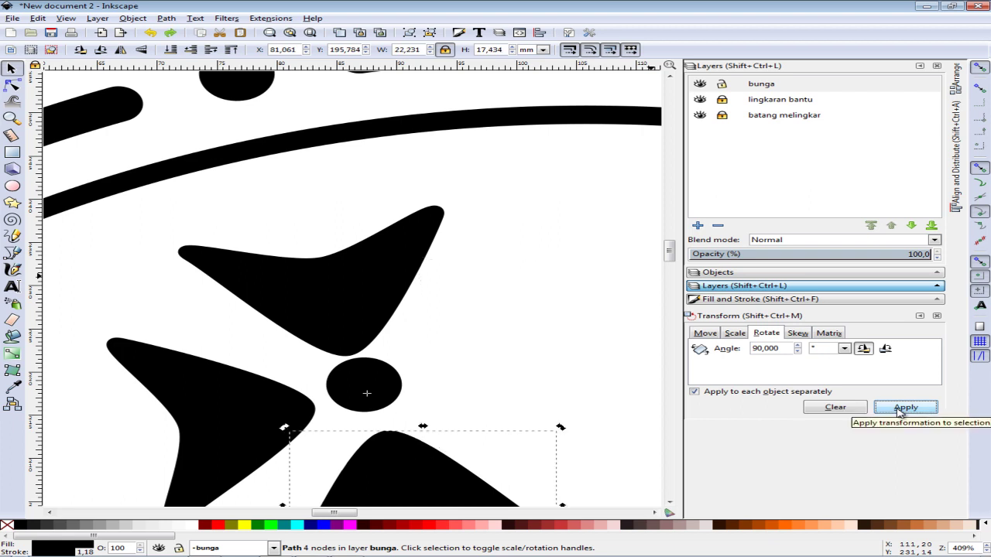
key(ctrl+z)
key(ctrl+z)
Set the petal's rotation centre on the dot and add three copies rotated 90° each.
click(350, 319)
click(345, 318)
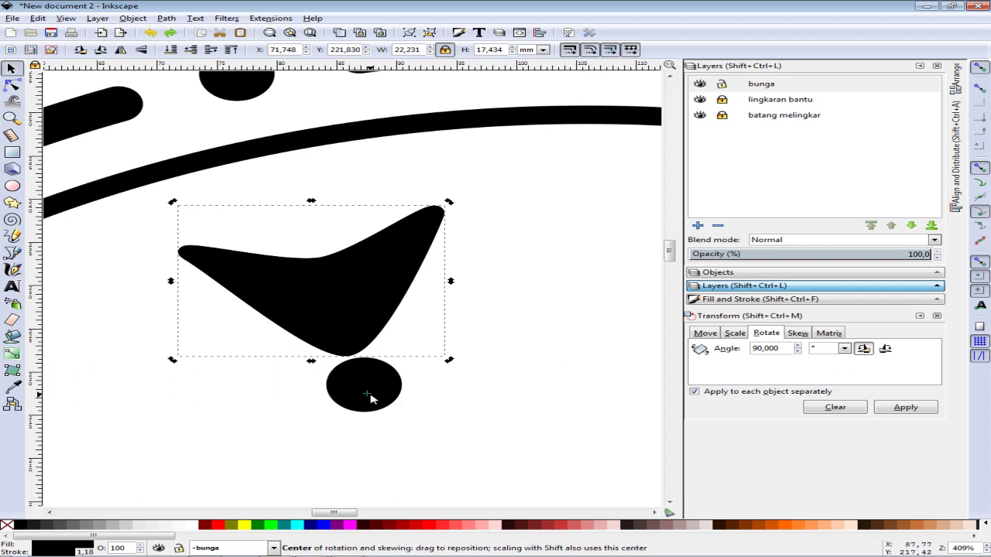
drag(371, 398, 365, 386)
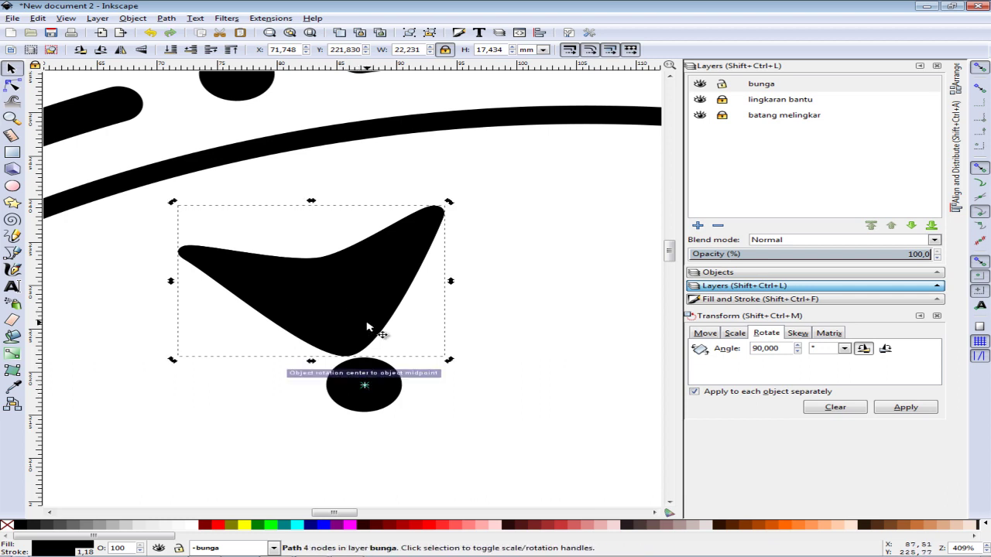
click(902, 410)
key(ctrl+d)
click(902, 410)
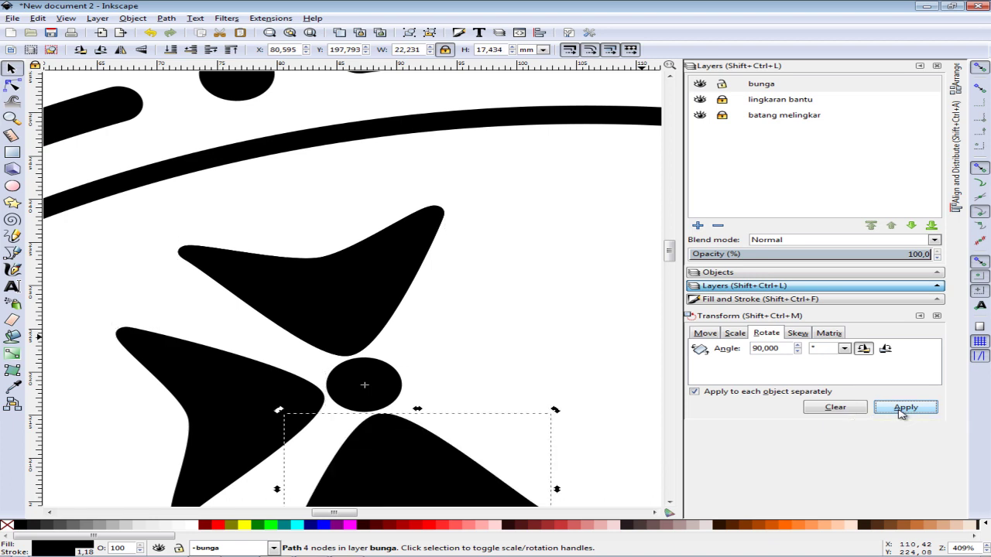
key(ctrl+d)
click(902, 410)
ctrl+scroll(484, 321, down, 3)
ctrl+scroll(484, 321, down, 1)
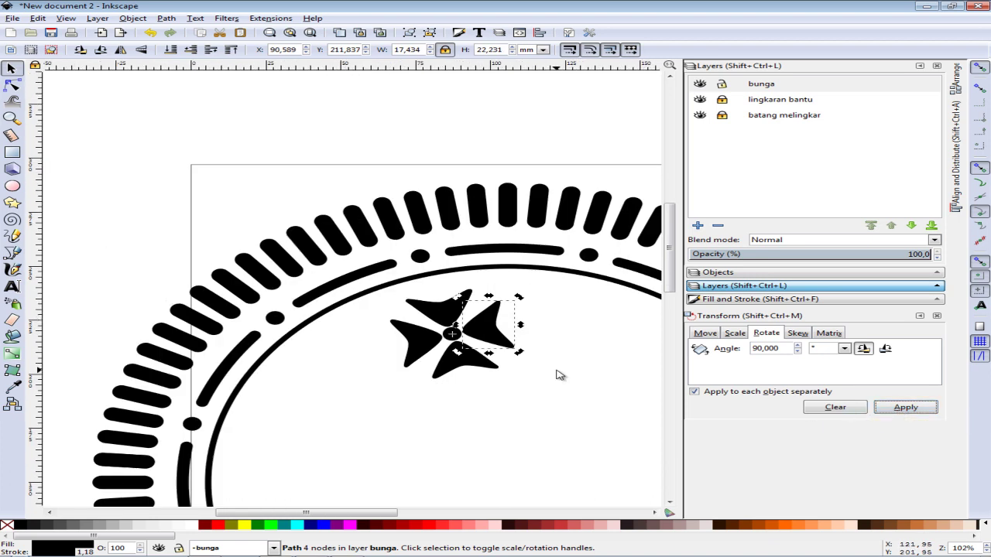
Zoom in on the ring and flower motif and compare with the Oreo reference.
ctrl+scroll(560, 376, down, 1)
ctrl+scroll(560, 376, down, 3)
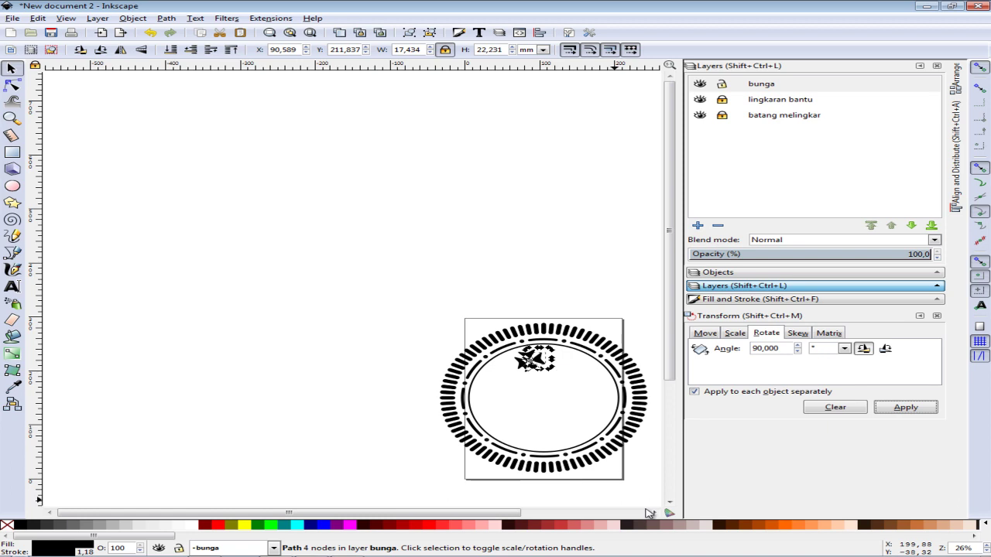
scroll(654, 515, right, 4)
scroll(534, 349, down, 2)
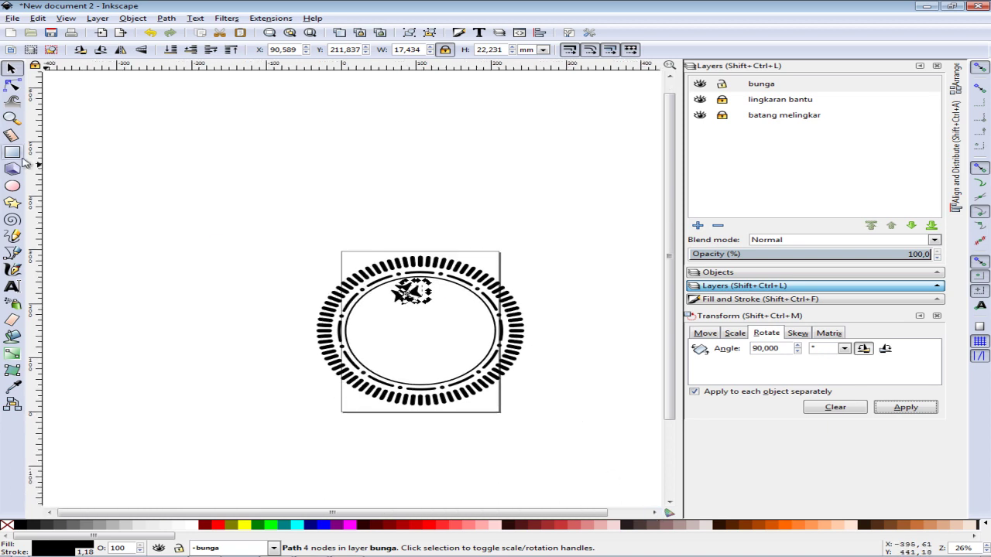
click(11, 117)
drag(269, 226, 546, 411)
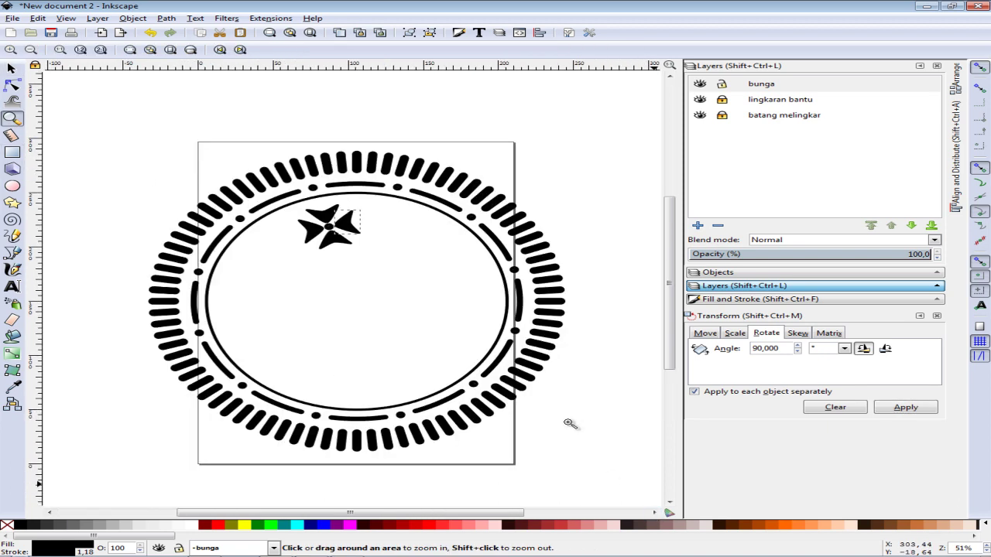
click(10, 68)
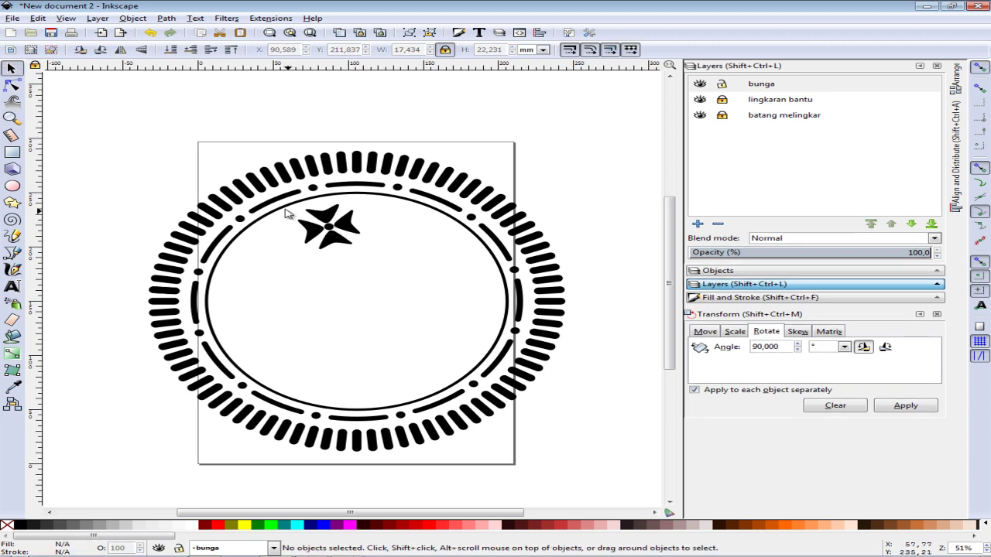
key(alt+Tab)
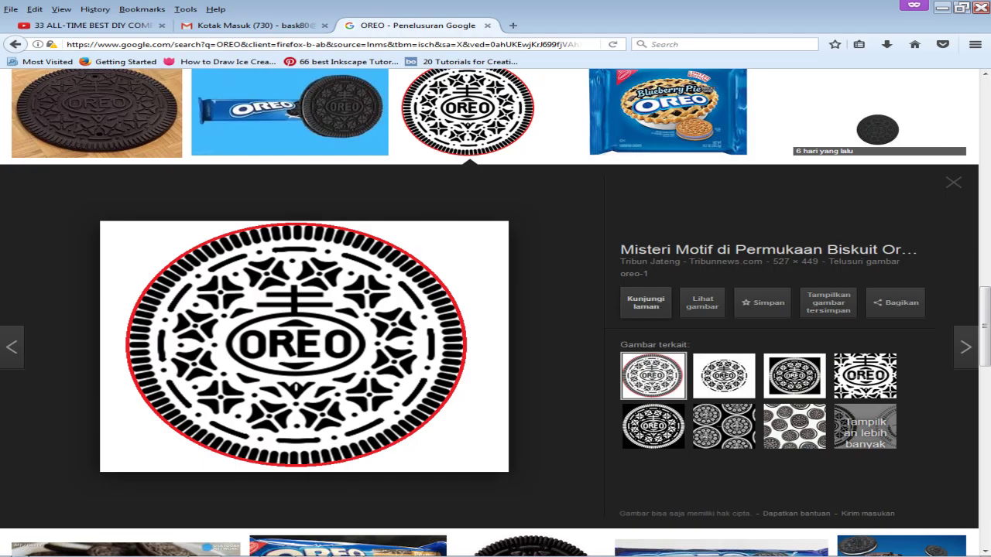
key(alt+Tab)
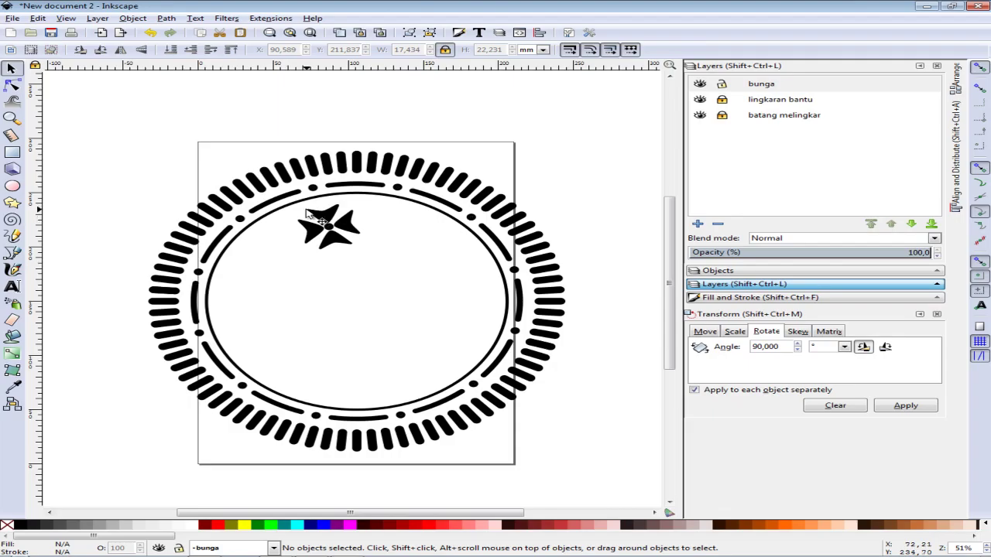
Group the flower pieces and nudge the group four steps up and left.
drag(404, 259, 293, 219)
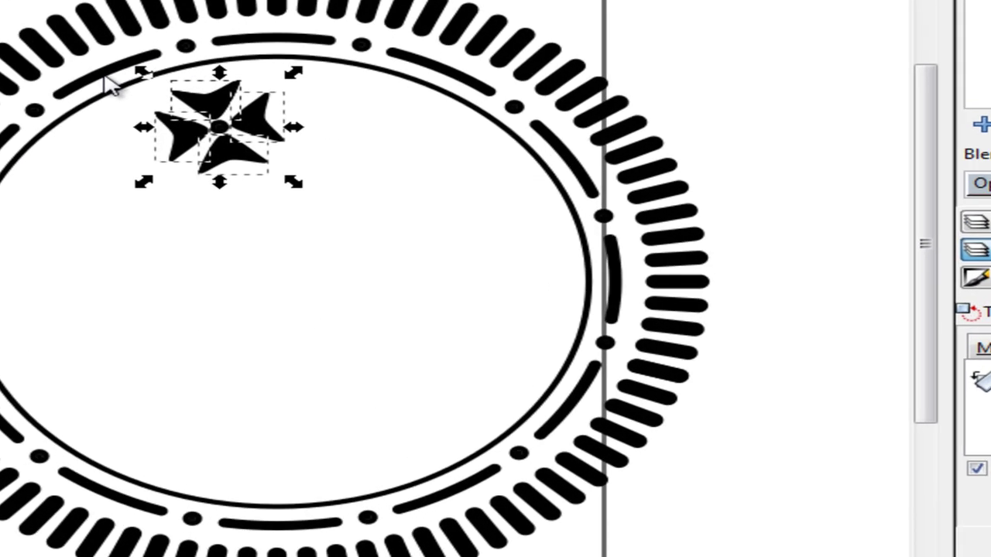
key(ctrl+g)
key(Up)
key(Up)
key(Up)
key(Up)
key(Up)
key(Up)
key(Up)
key(Left)
key(Left)
key(Up)
key(Left)
key(Left)
key(Up)
key(Up)
key(Up)
key(Left)
key(Up)
key(Up)
key(Up)
key(Up)
key(Left)
key(Left)
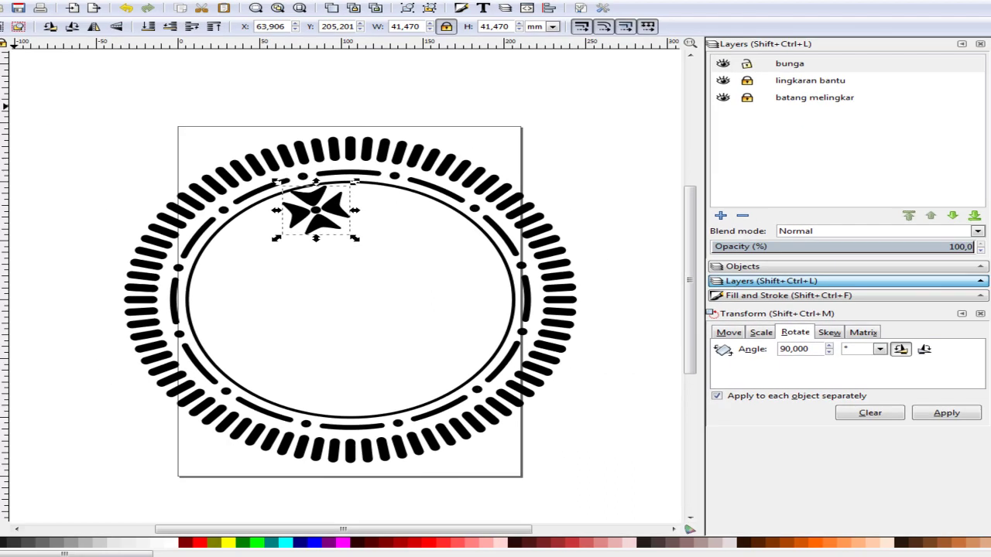
Tilt the flower group slightly near the inner ring and recheck the reference.
key(z)
drag(197, 151, 465, 282)
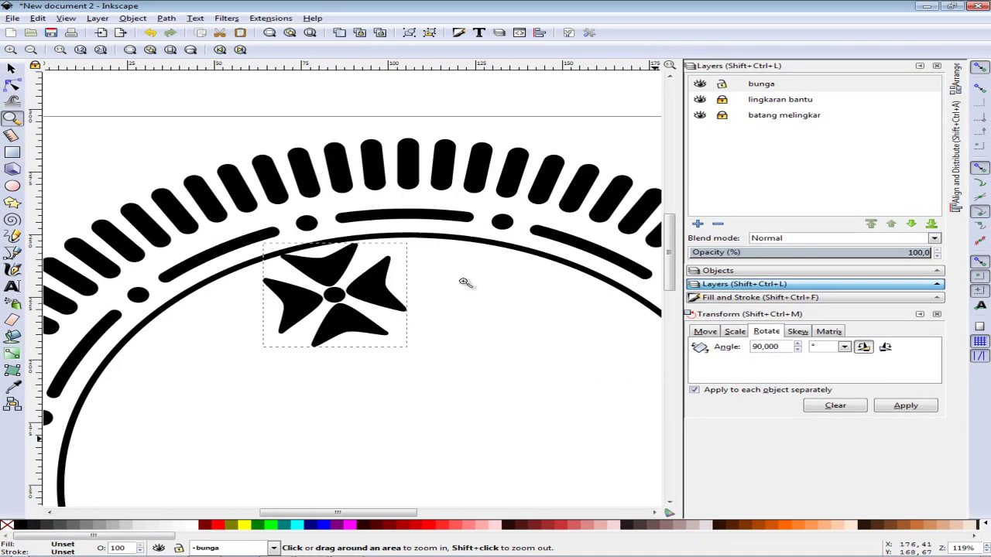
click(13, 70)
click(379, 294)
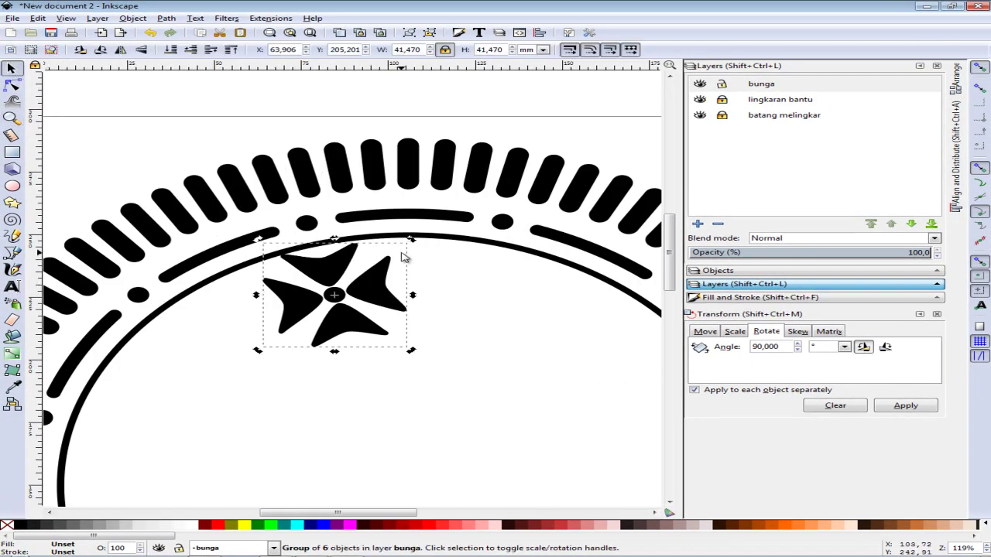
drag(413, 242, 411, 241)
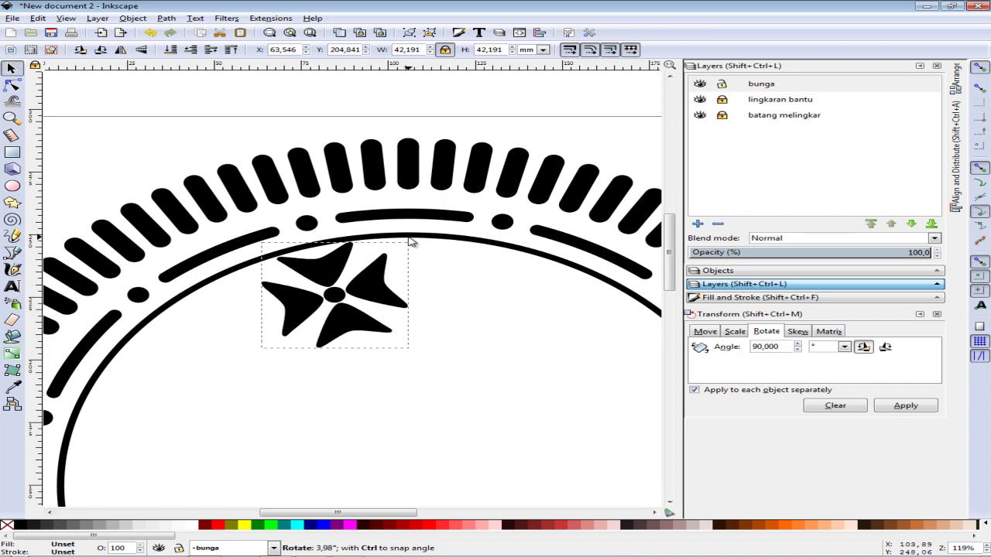
click(405, 359)
ctrl+scroll(405, 359, down, 3)
click(404, 344)
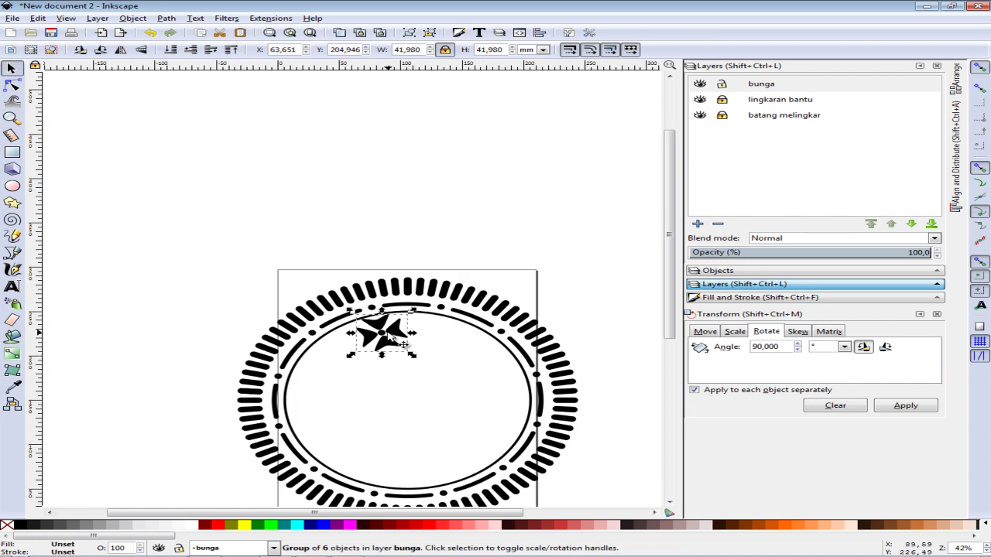
key(alt+Tab)
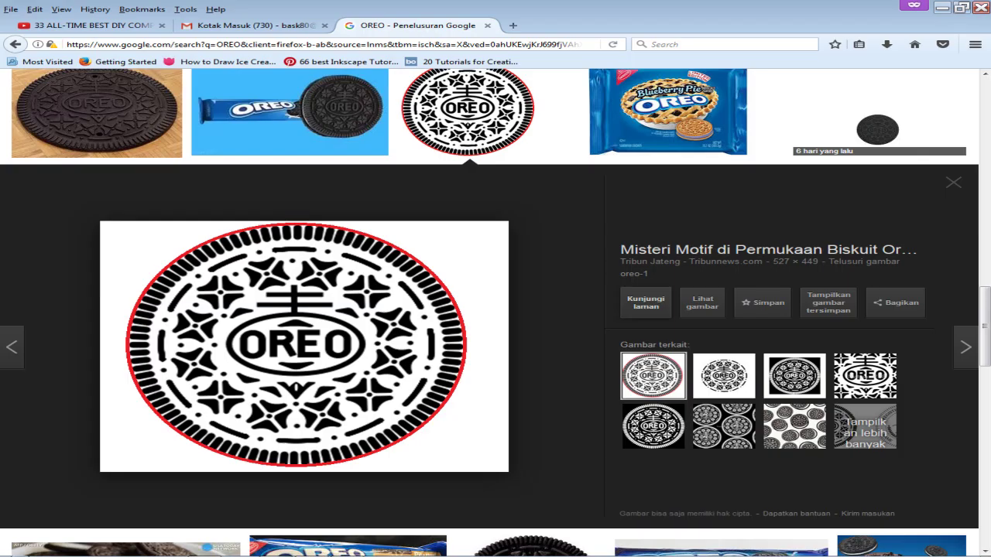
key(alt+Tab)
key(alt+Tab)
key(alt+Tab)
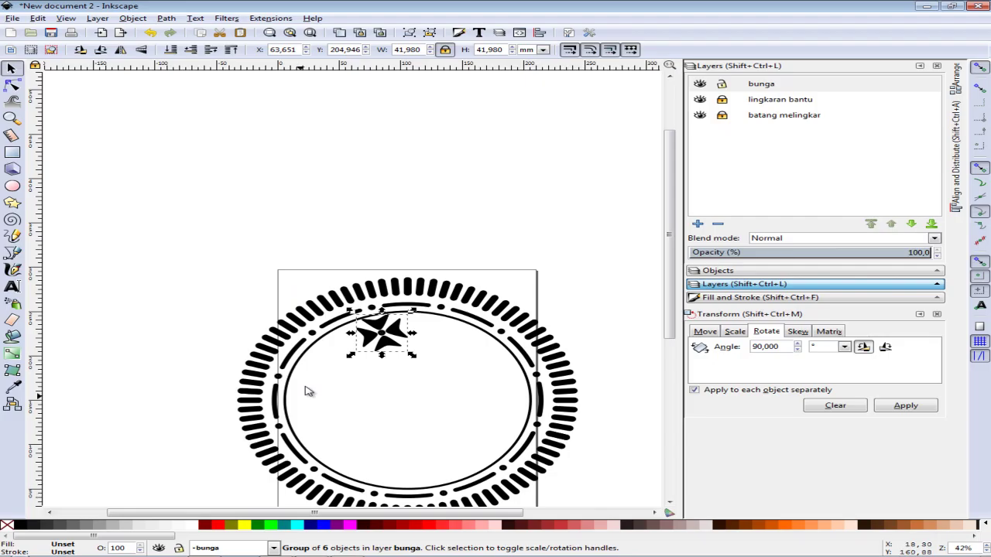
key(ctrl)
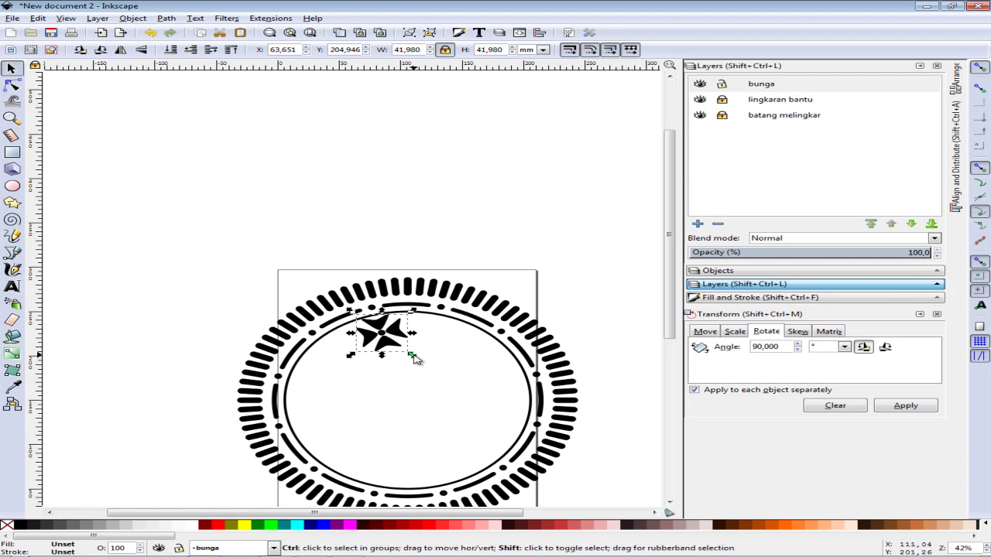
Shrink the flower group to about half size and nudge it up and left under the ring.
drag(414, 356, 393, 357)
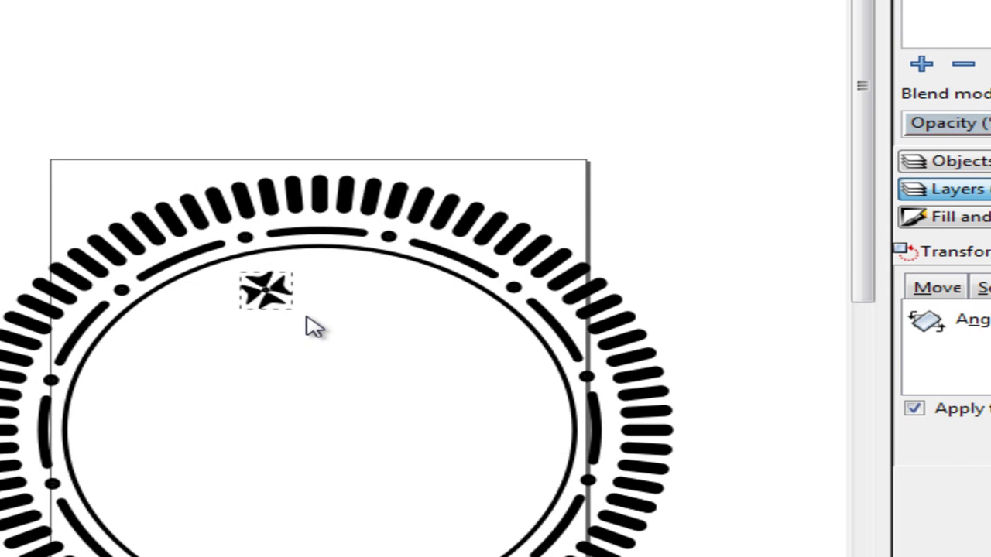
drag(310, 325, 308, 323)
key(Up)
key(Up)
key(Up)
key(Left)
key(Up)
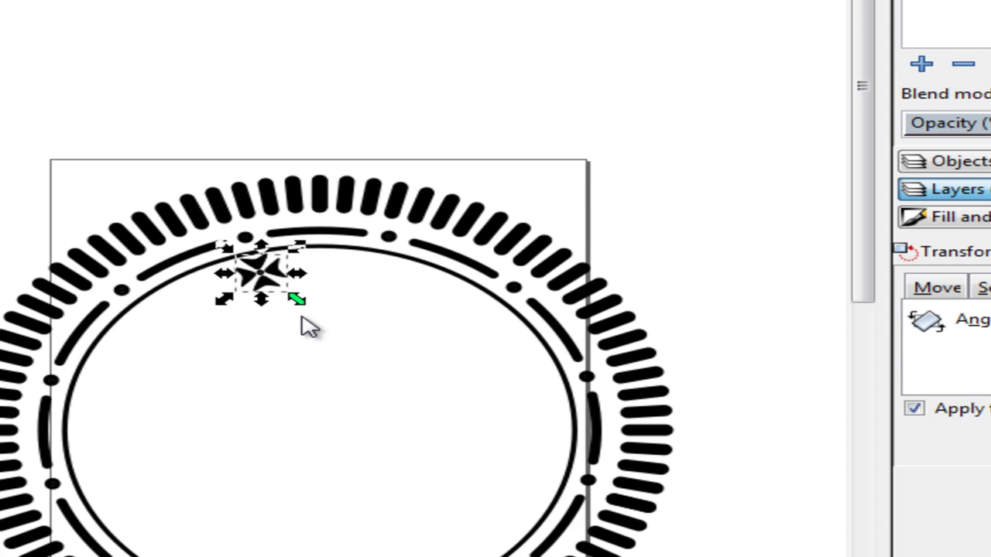
click(388, 89)
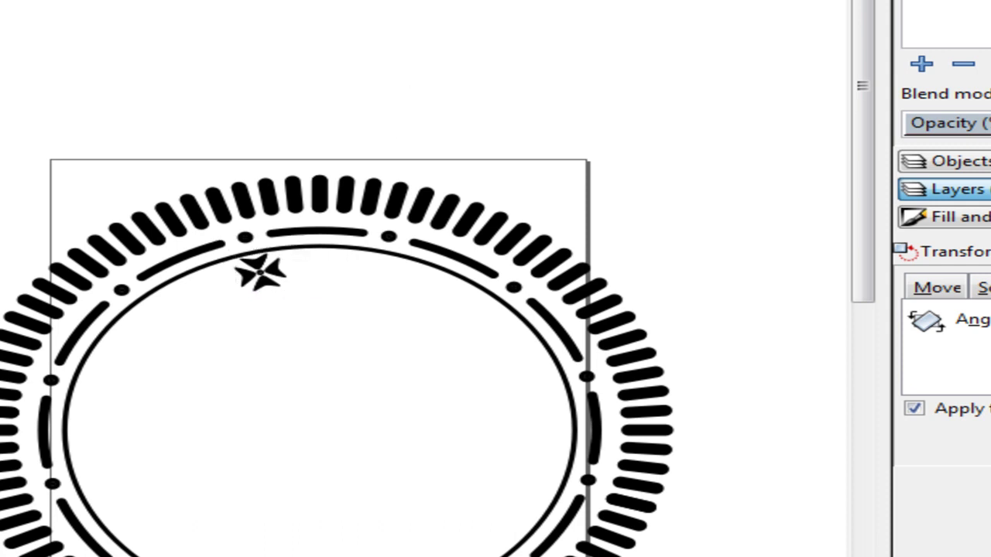
Move the flower group's rotation centre to the centre of the ring.
drag(104, 162, 407, 361)
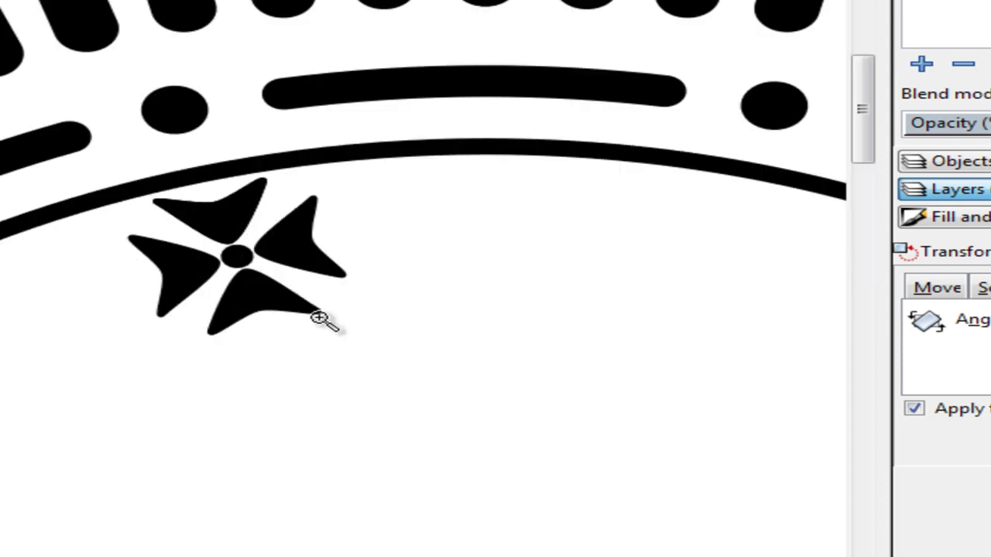
click(257, 321)
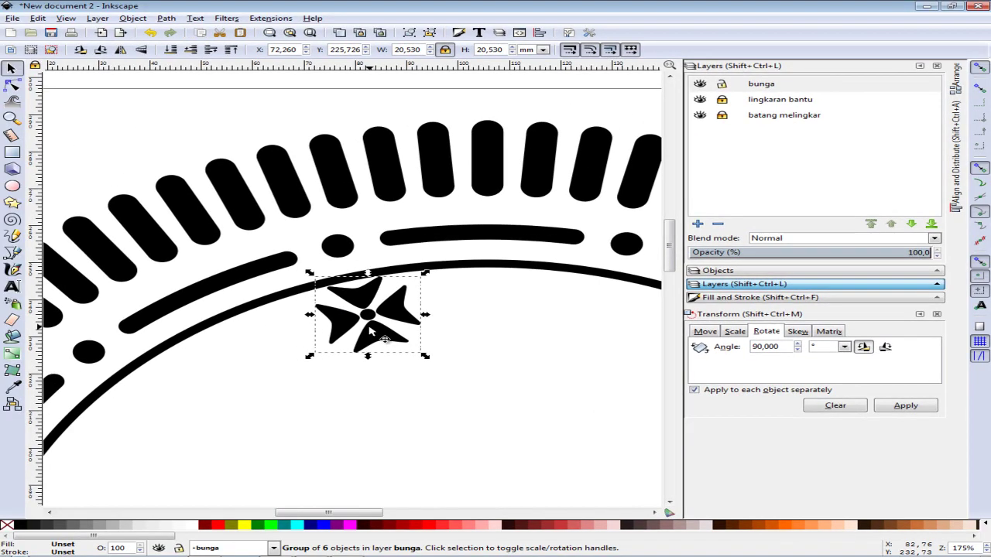
click(214, 111)
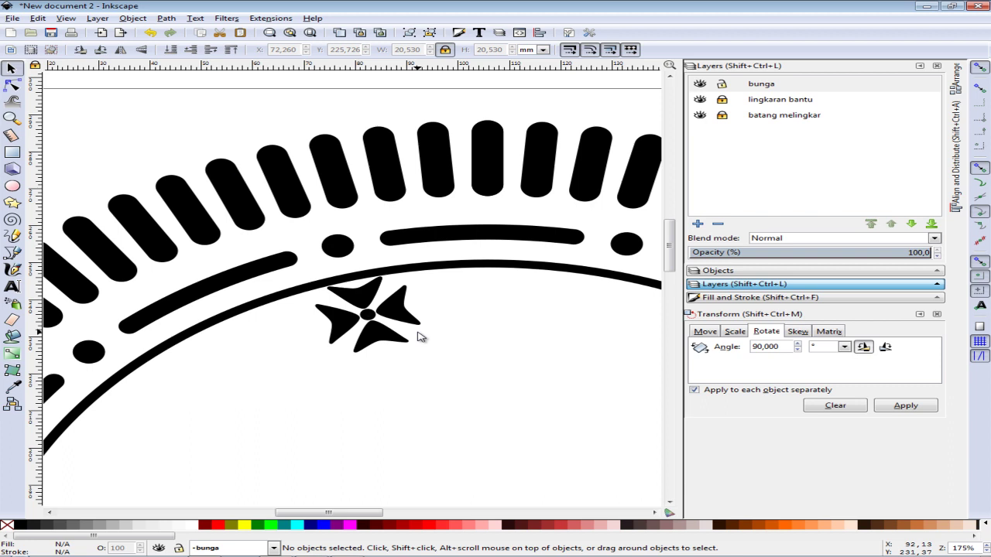
click(352, 308)
click(358, 394)
ctrl+scroll(359, 391, down, 2)
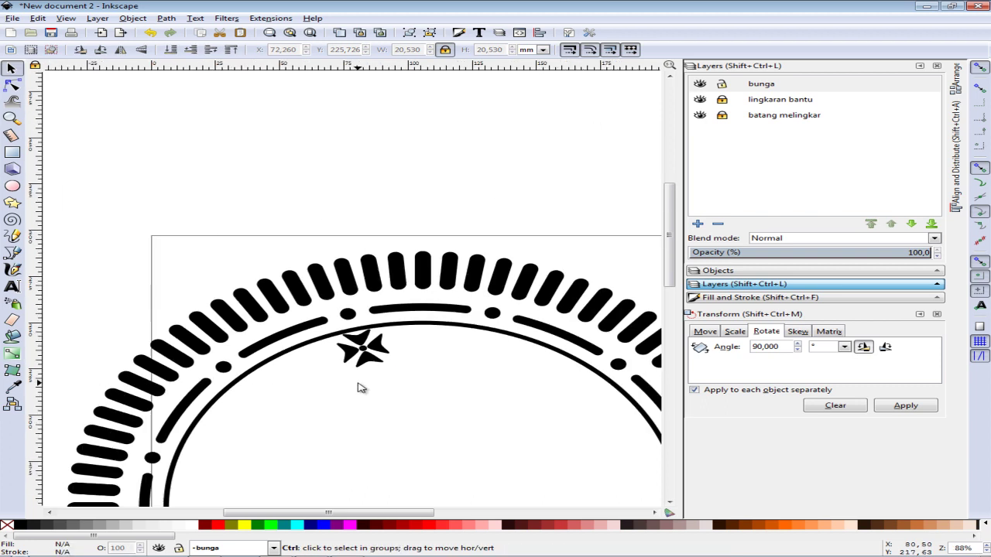
ctrl+scroll(359, 387, down, 1)
click(378, 374)
scroll(474, 313, down, 4)
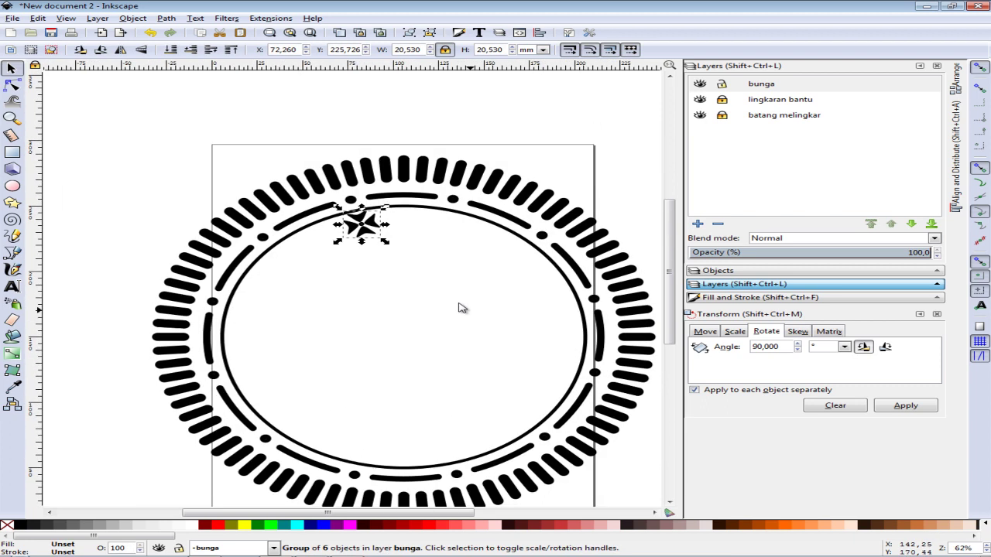
click(364, 224)
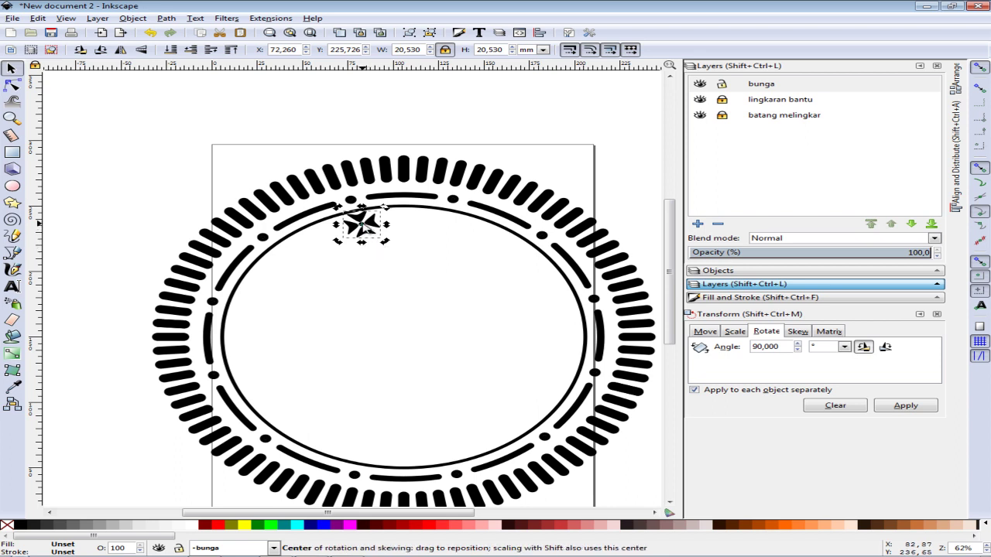
mouse_move(361, 225)
mouse_down()
mouse_move(462, 457)
mouse_move(413, 332)
mouse_move(387, 338)
mouse_move(403, 325)
mouse_move(373, 325)
mouse_move(329, 444)
mouse_move(377, 255)
mouse_move(362, 224)
mouse_move(404, 336)
mouse_up()
text(30)
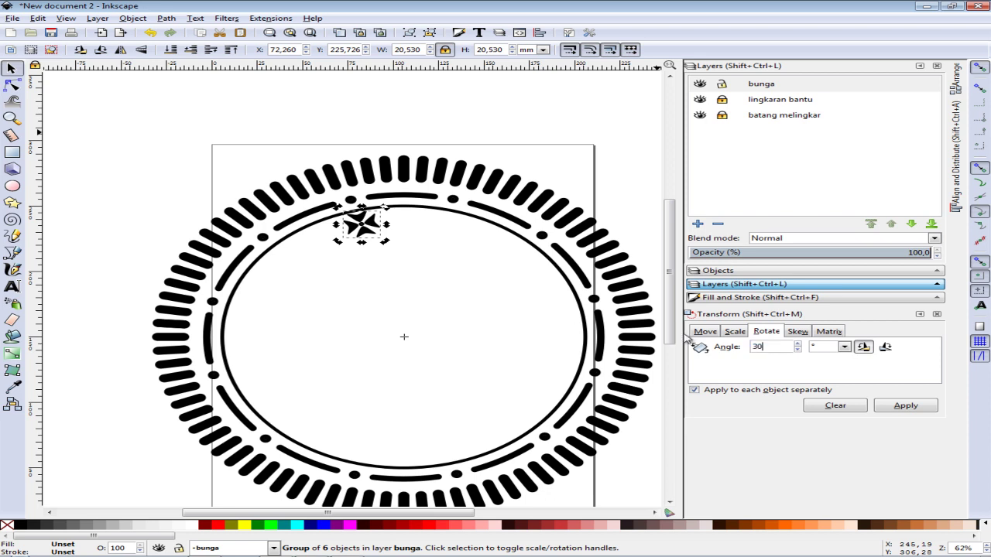
Repeatedly duplicate the flower and rotate each copy 30° until twelve copies close the circle.
click(906, 406)
key(ctrl+d)
click(906, 405)
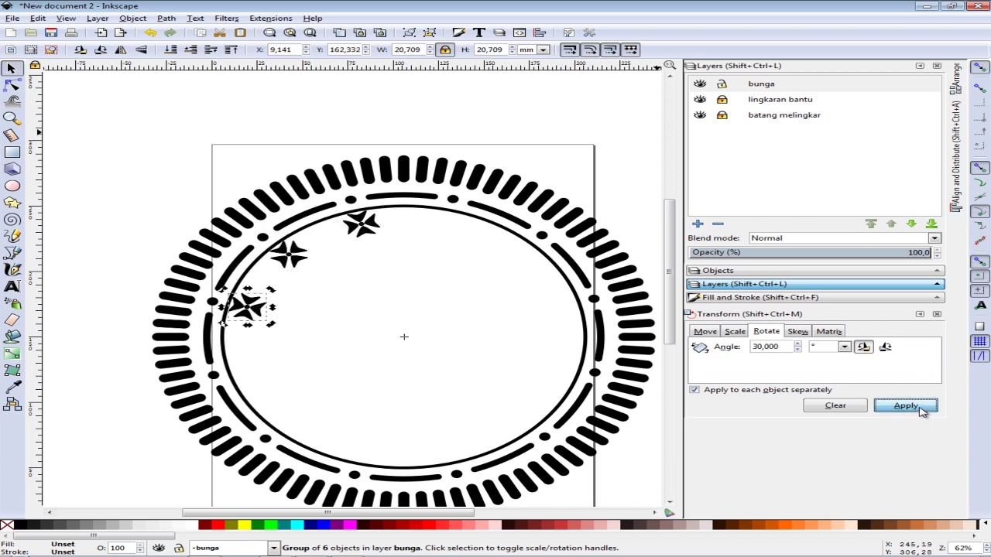
key(ctrl+d)
click(906, 406)
key(ctrl+d)
click(906, 405)
key(ctrl+d)
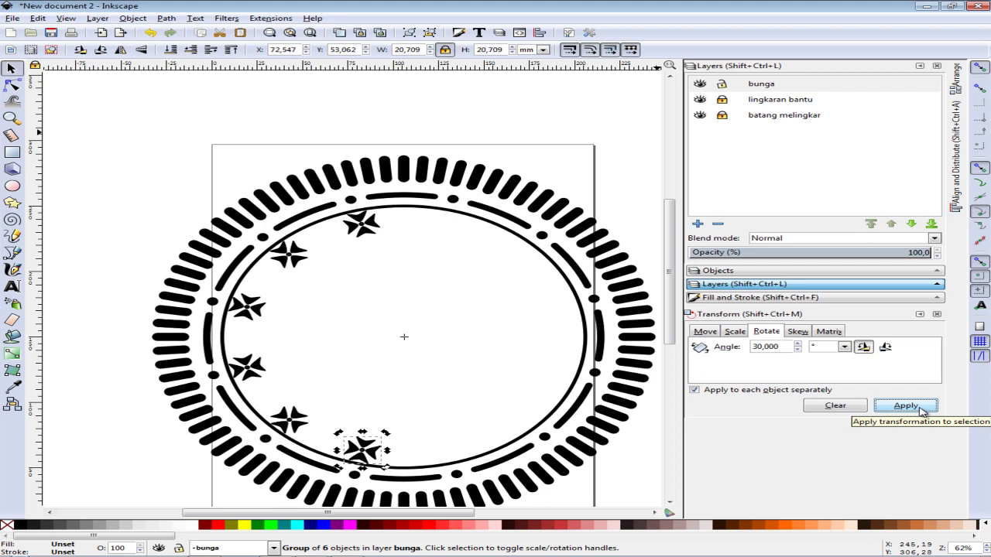
key(ctrl+d)
click(906, 405)
key(ctrl+d)
key(ctrl+d)
click(906, 406)
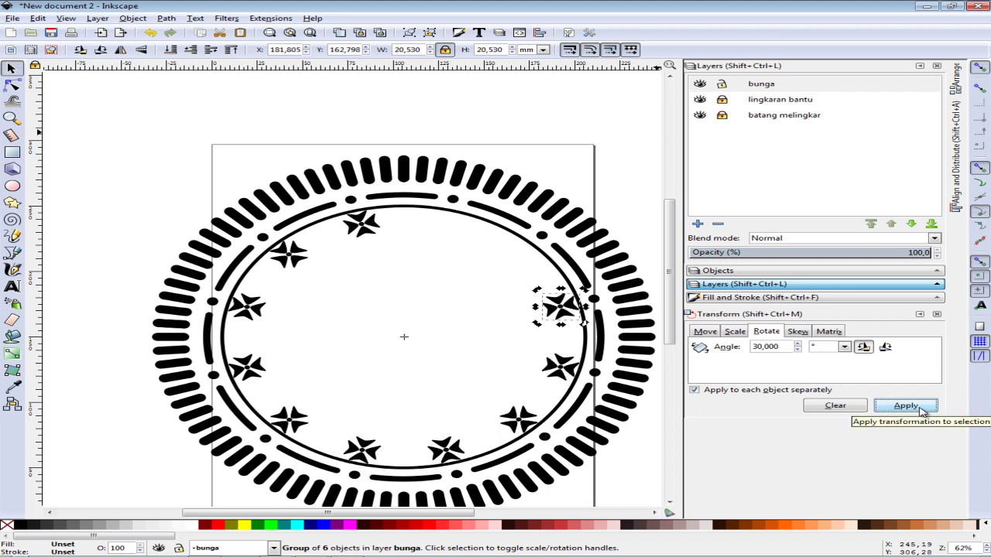
key(ctrl+d)
click(906, 406)
key(ctrl+d)
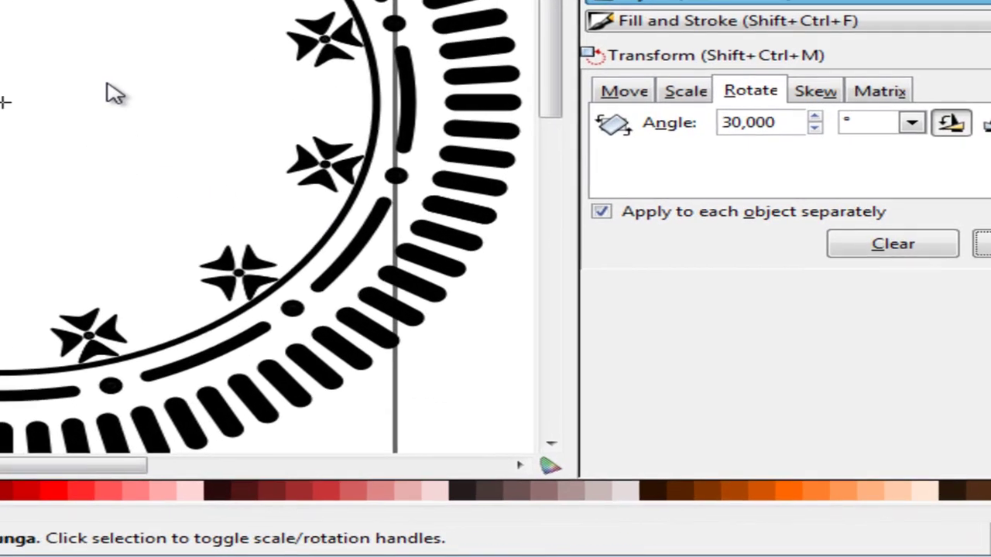
click(456, 329)
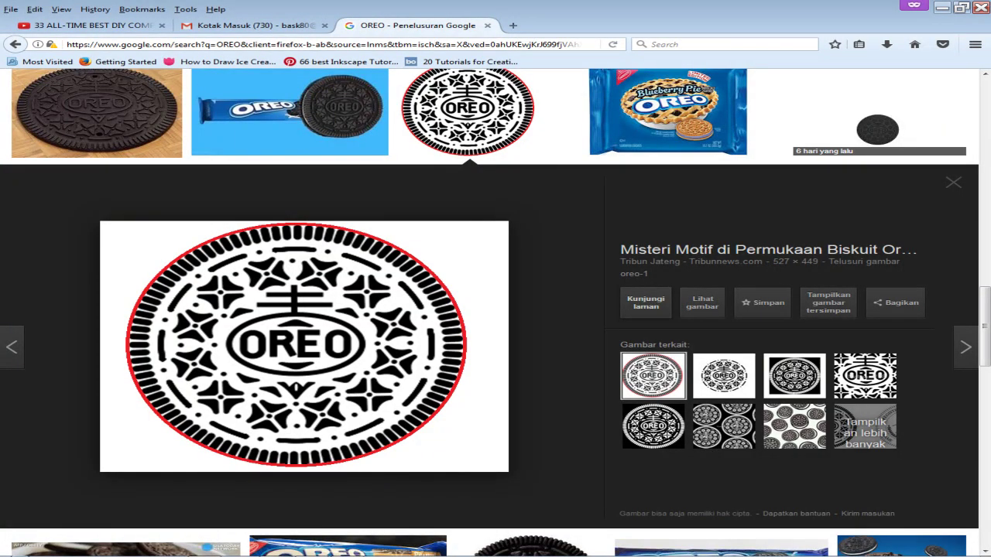
Compare the twelve-flower ring against the Oreo reference image.
key(alt+Tab)
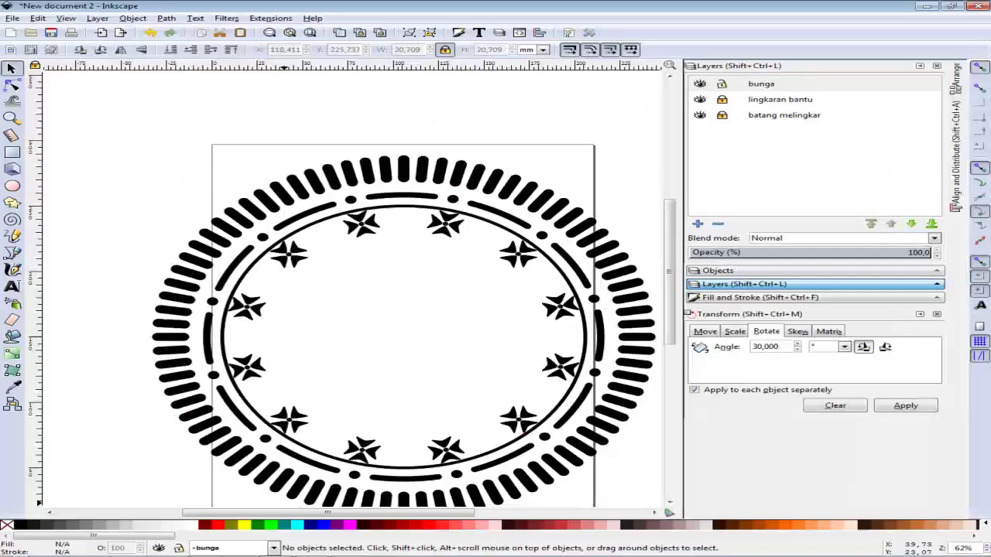
key(alt+Tab)
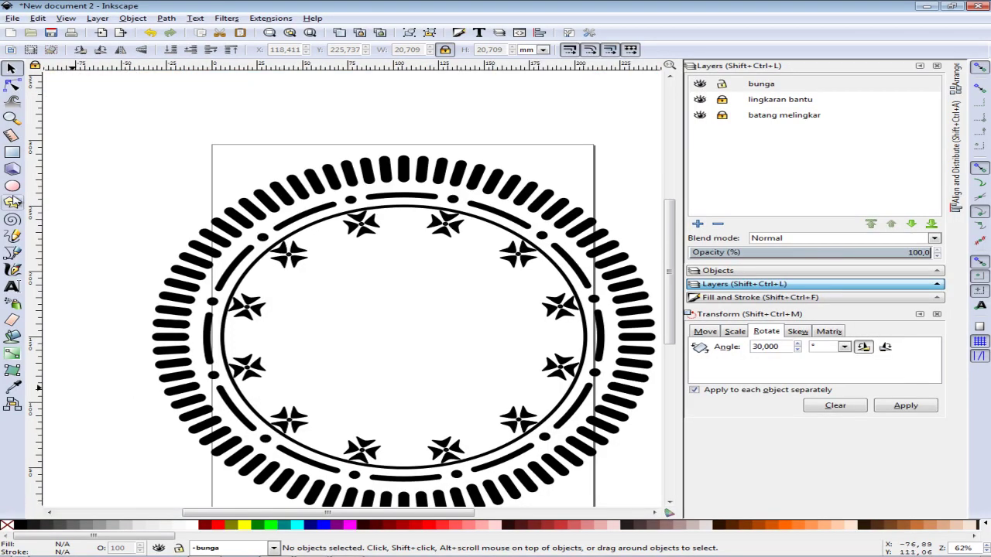
Add a new layer named elips and lock the bunga layer.
click(778, 86)
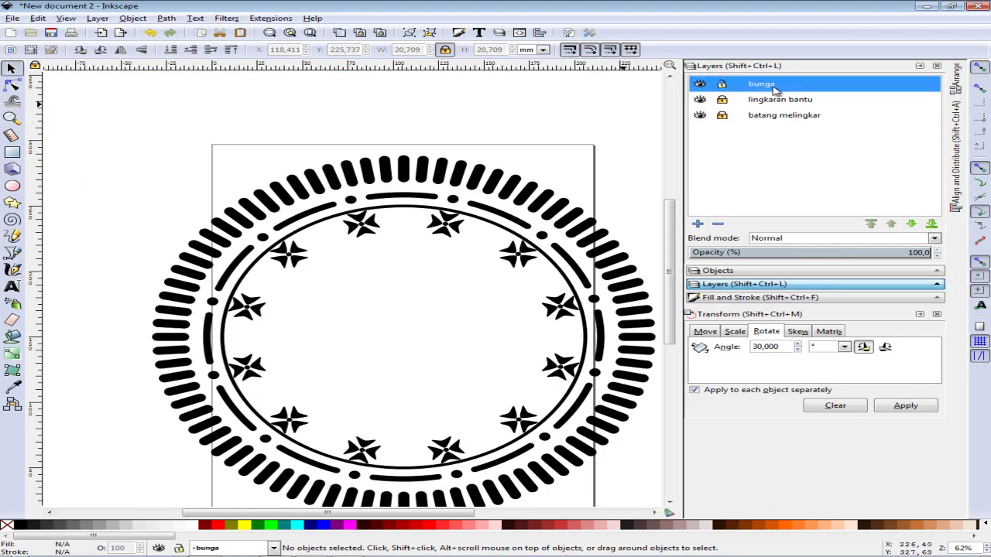
click(699, 224)
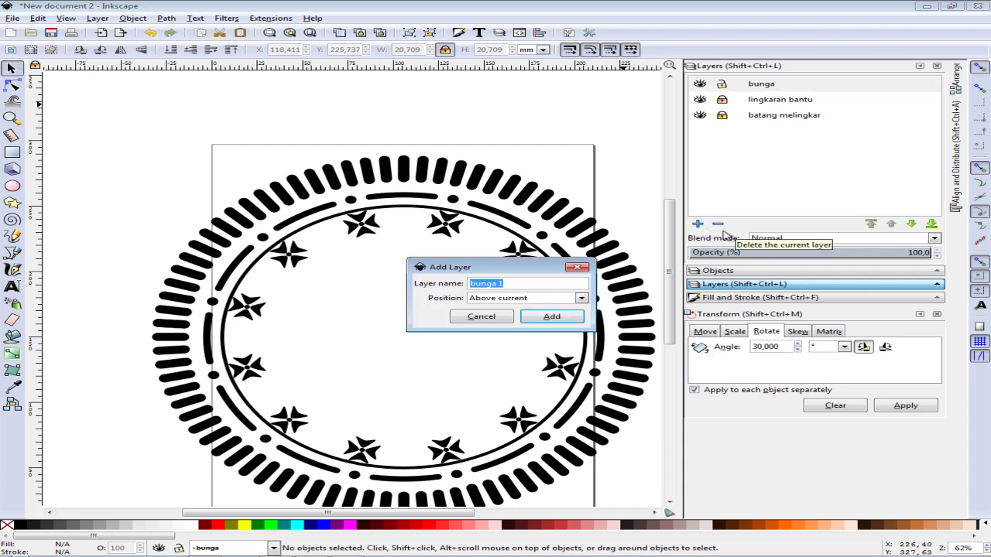
text(elips)
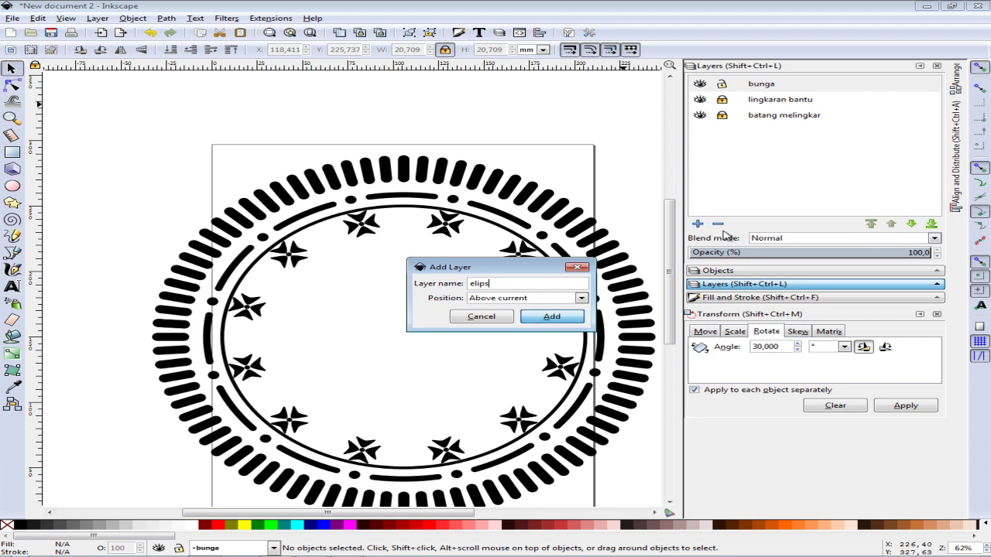
key(Return)
click(722, 99)
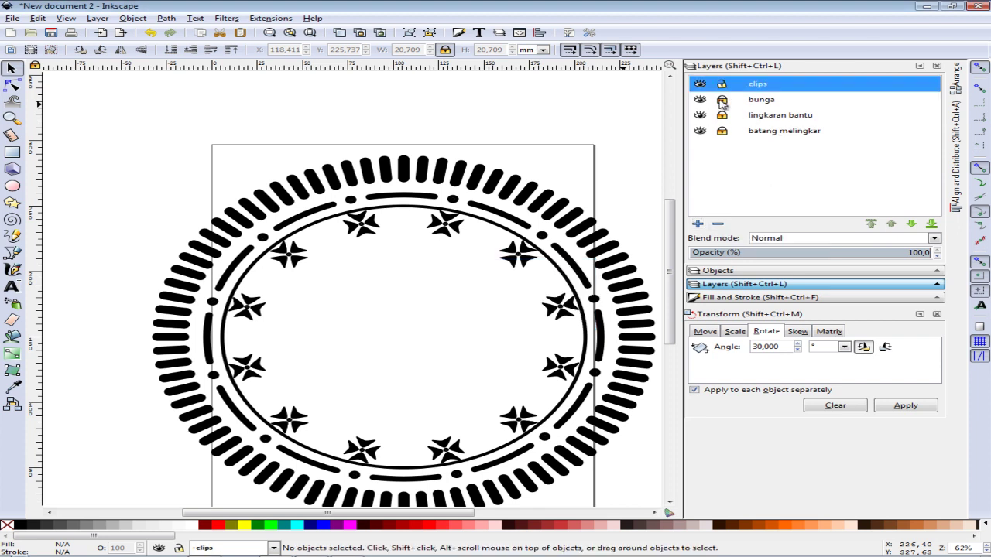
Draw a large ellipse, centre it in the emblem and remove its fill.
click(12, 186)
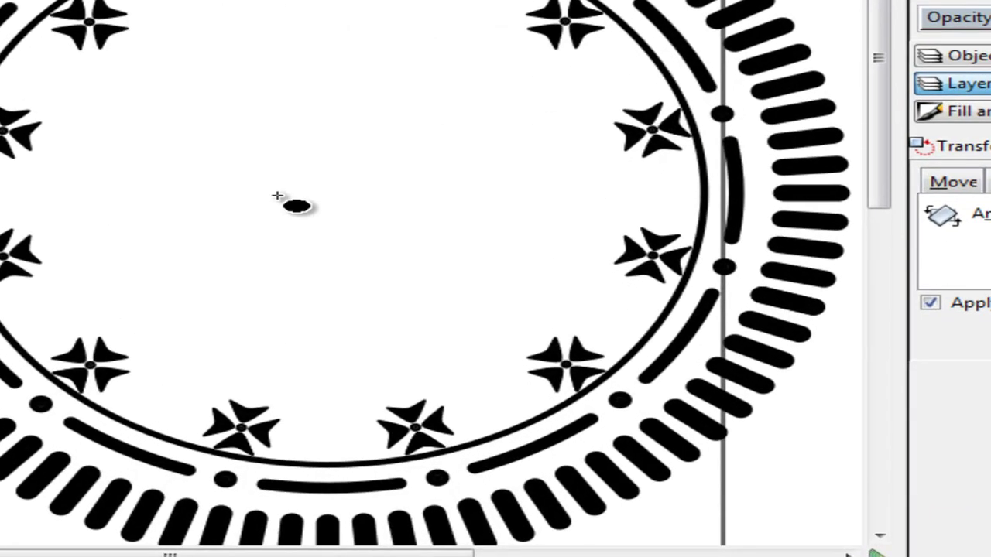
drag(95, 69, 602, 286)
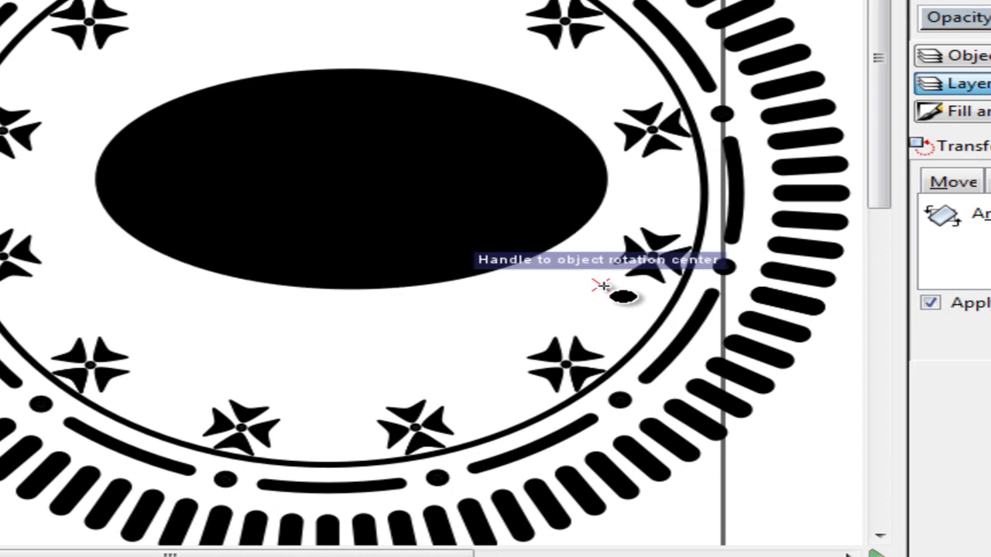
key(s)
mouse_move(380, 186)
mouse_down()
mouse_move(361, 194)
mouse_move(367, 272)
mouse_move(361, 127)
mouse_move(308, 151)
mouse_move(341, 154)
mouse_up()
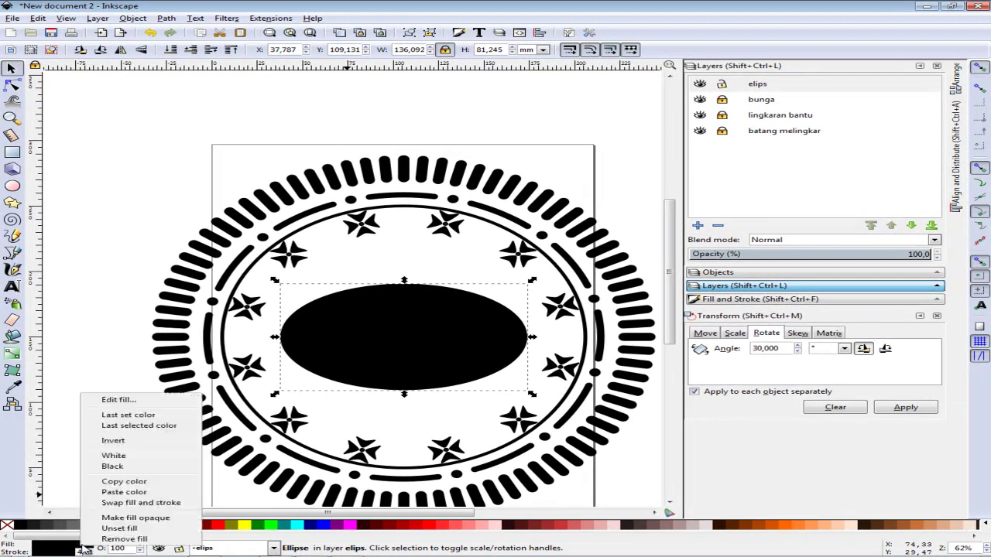
right_click(82, 546)
click(102, 540)
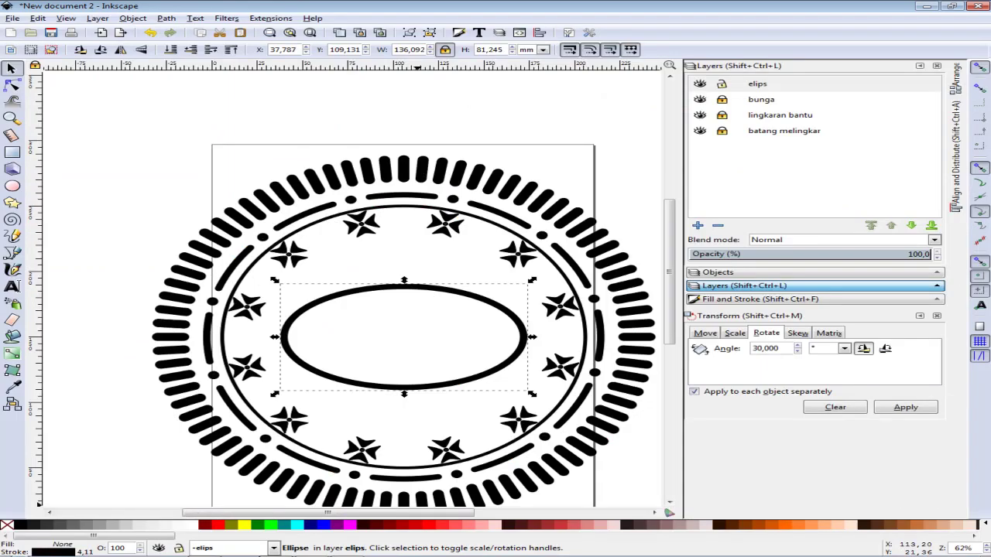
Type OREO as text, enlarge it proportionally and move it into the centre ellipse.
click(11, 286)
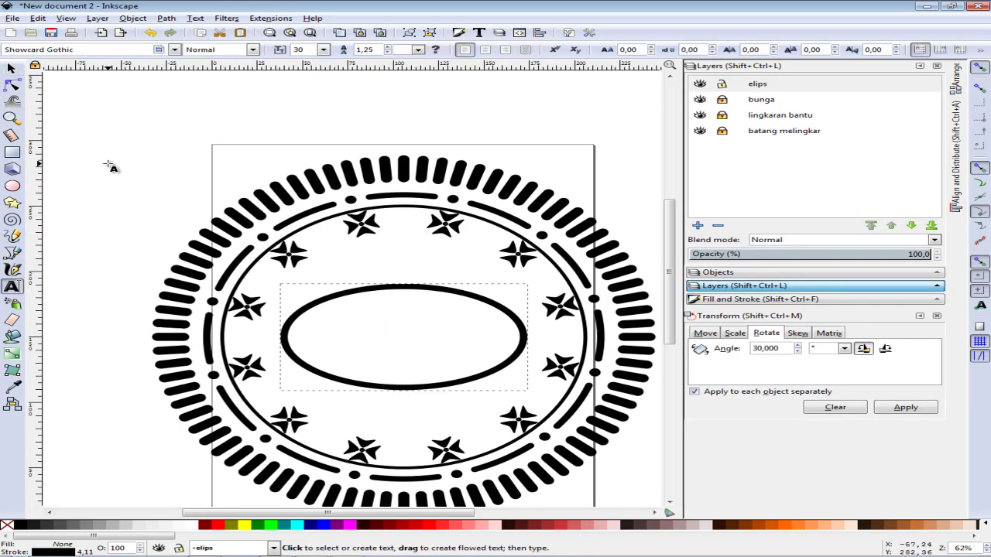
click(109, 164)
text(OREO)
click(12, 68)
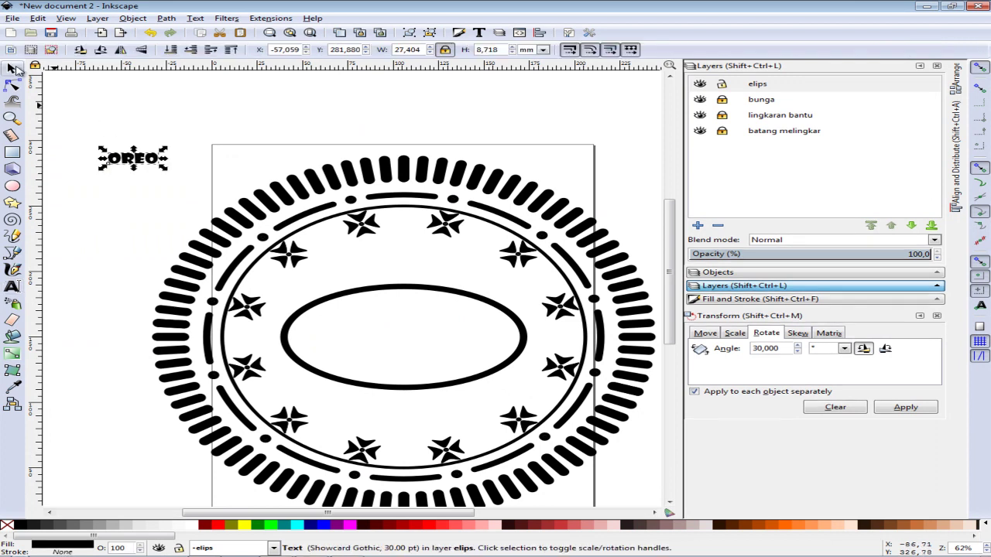
mouse_move(165, 169)
mouse_down()
mouse_move(250, 188)
mouse_move(411, 341)
mouse_move(196, 178)
mouse_move(163, 136)
mouse_up()
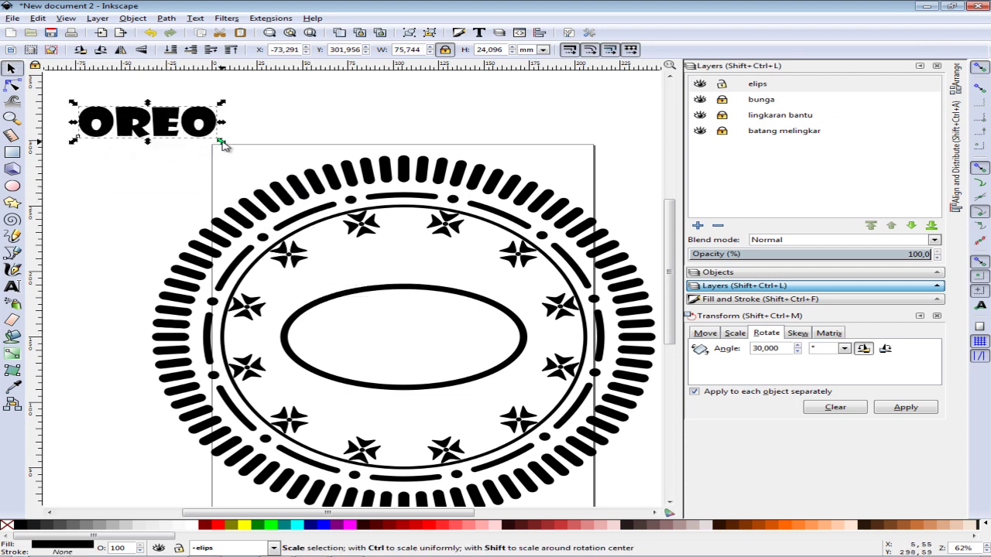
drag(223, 150, 303, 160)
drag(206, 135, 418, 338)
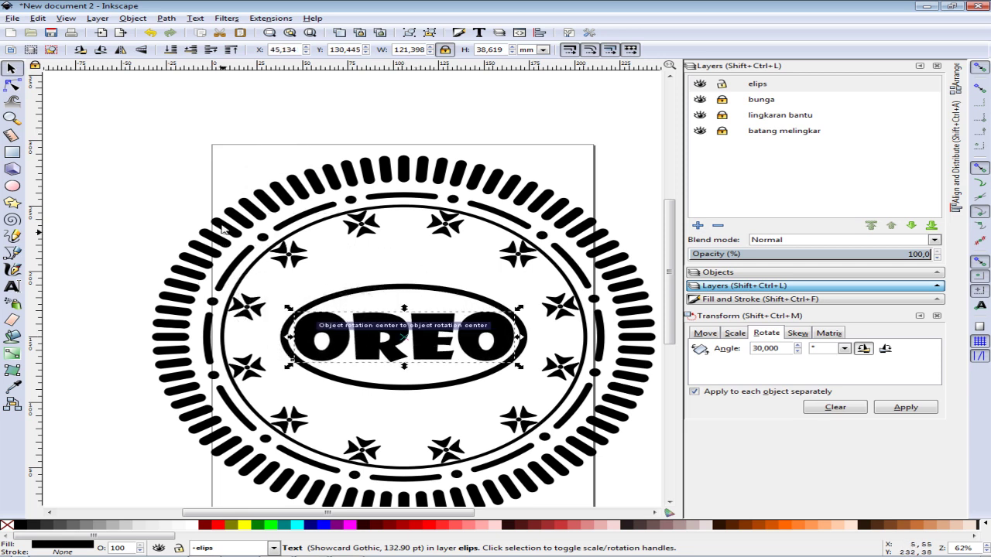
click(192, 171)
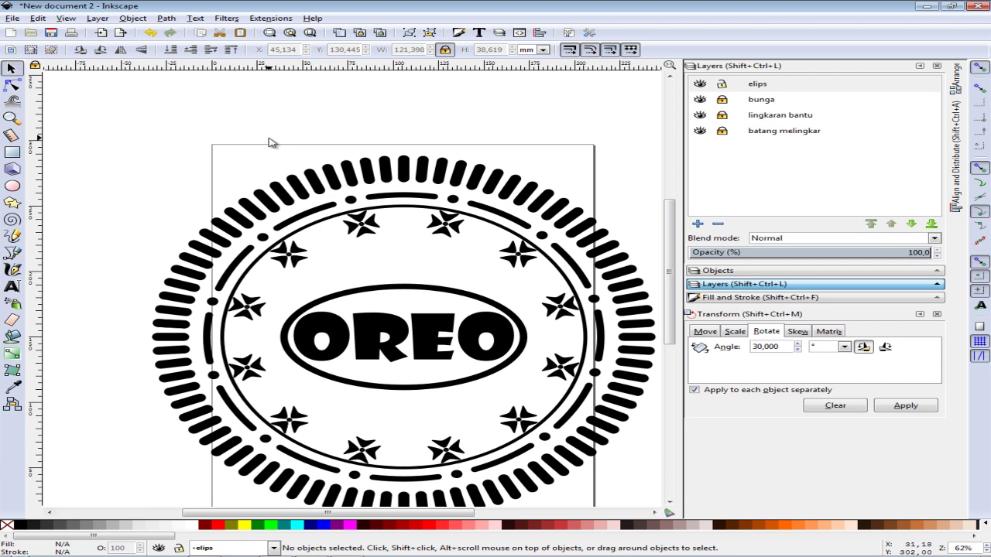
click(401, 341)
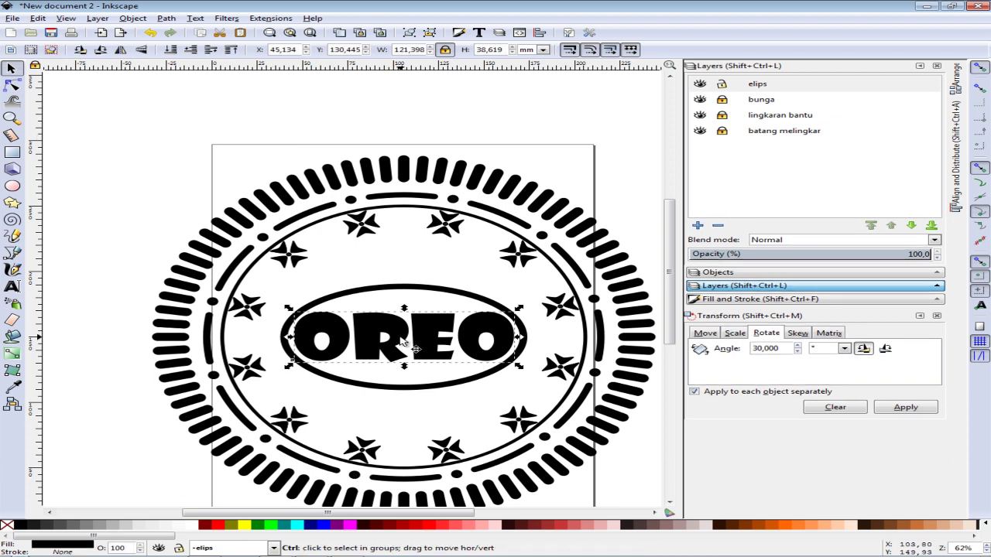
Cut the OREO text, lock the elips layer, and add a new layer named OREO.
key(Delete)
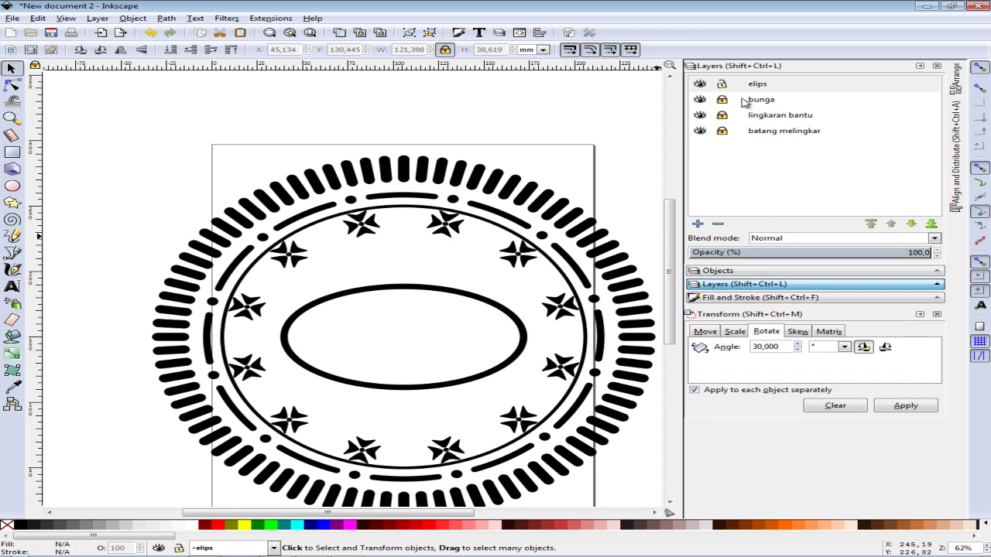
click(723, 85)
click(698, 224)
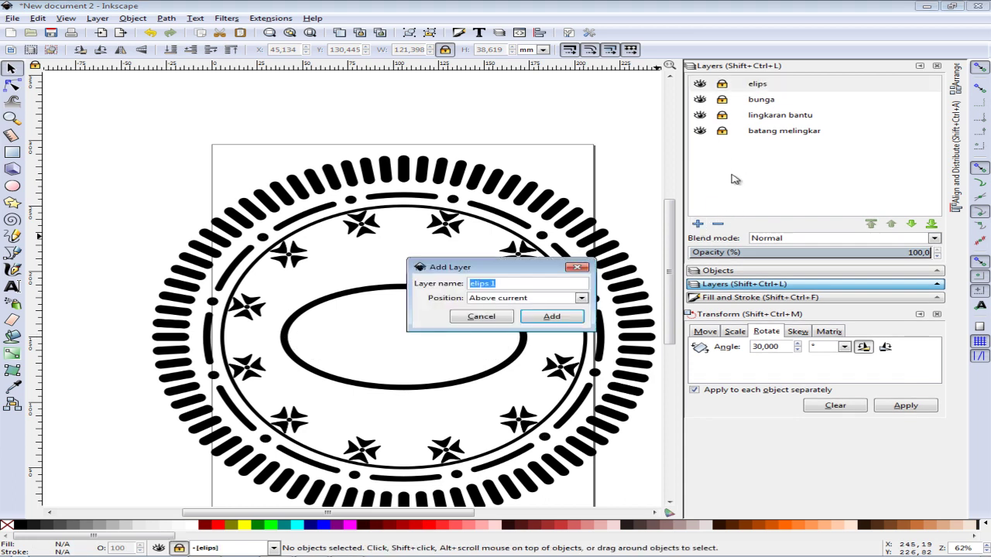
text(OREO)
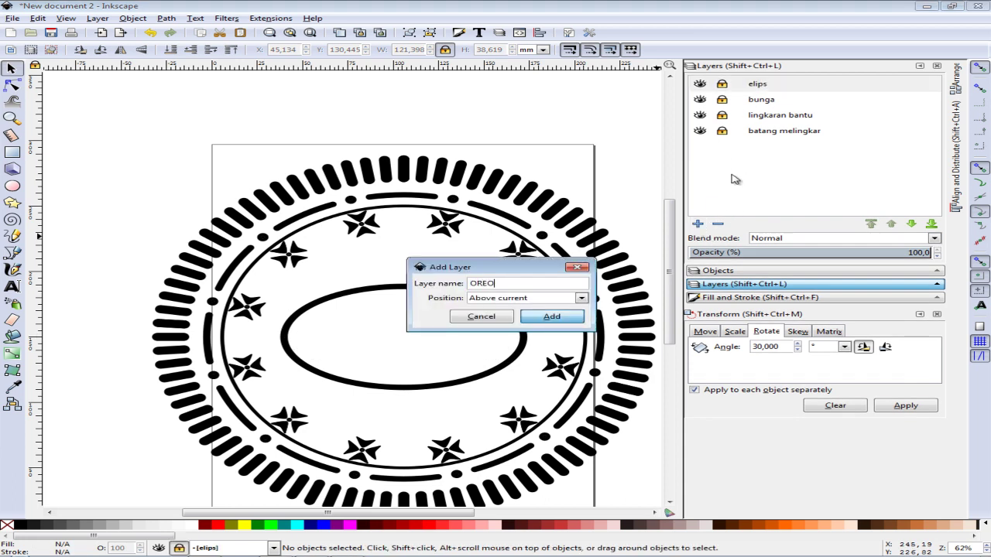
key(Return)
Paste the OREO text onto the OREO layer, centred in the ellipse, and check the reference.
click(772, 86)
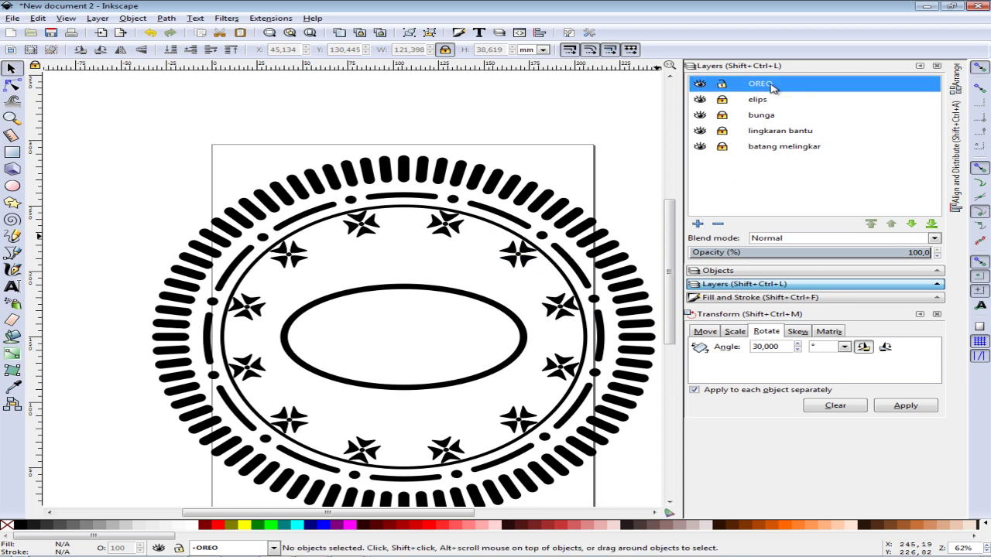
key(ctrl+v)
mouse_move(361, 293)
mouse_down()
mouse_move(417, 348)
mouse_move(374, 339)
mouse_up()
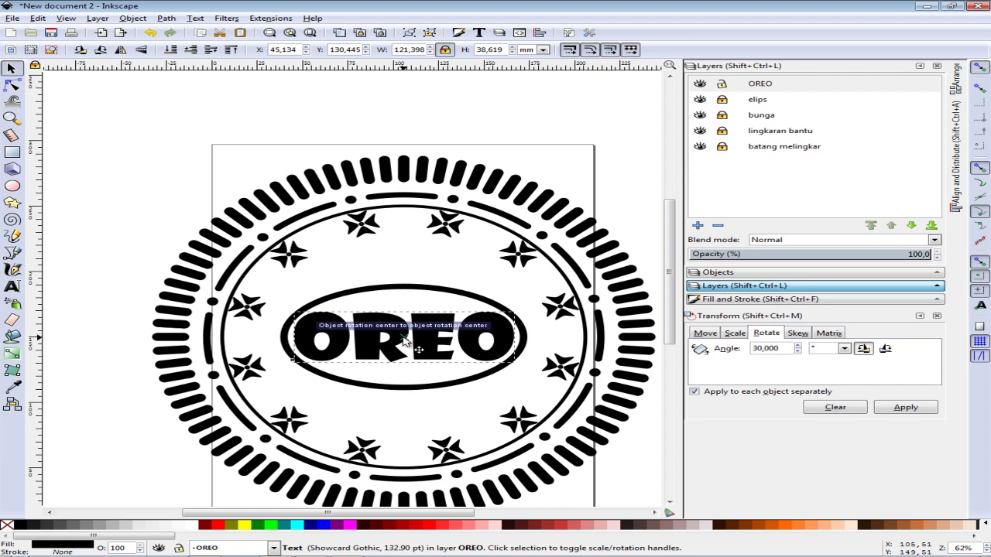
click(172, 158)
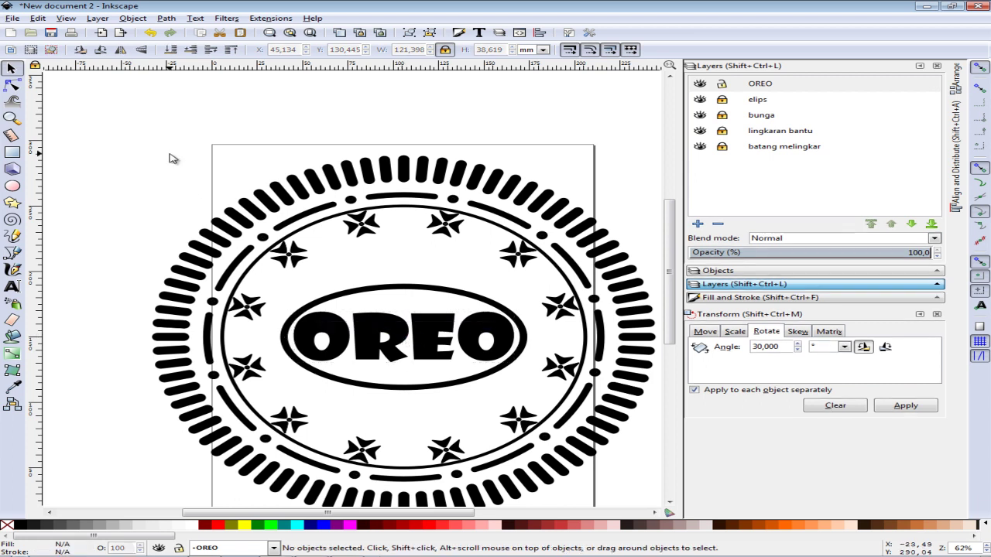
key(alt+Tab)
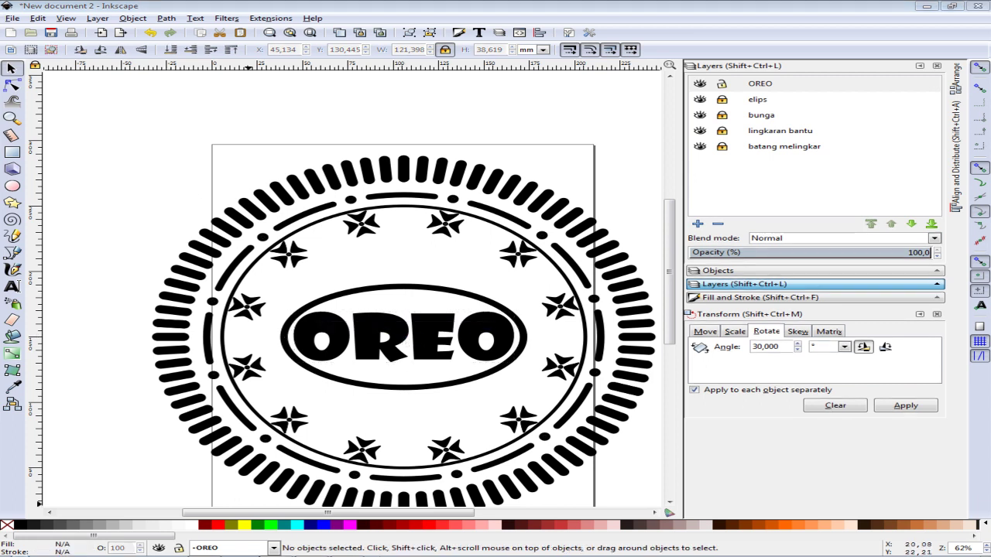
key(alt+Tab)
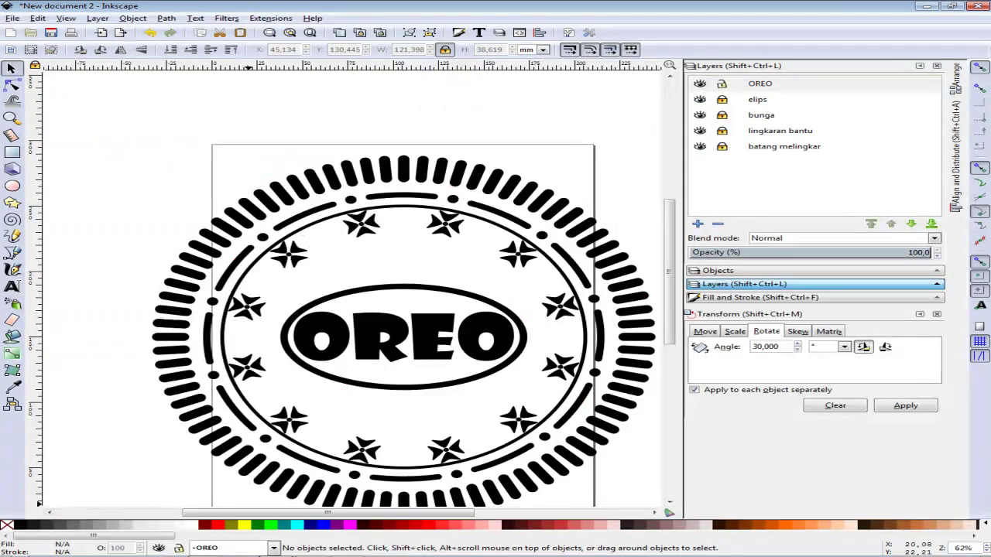
key(alt+Tab)
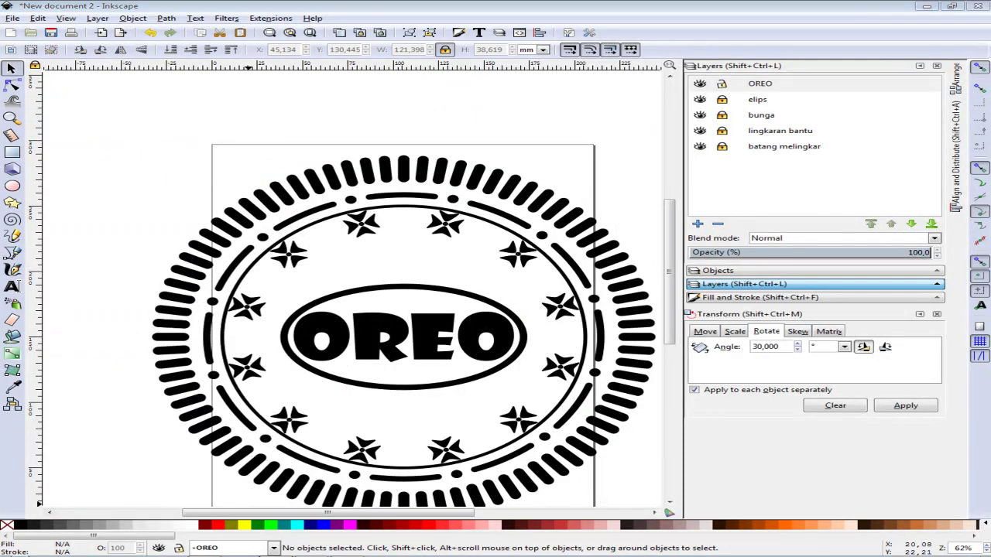
key(alt+Tab)
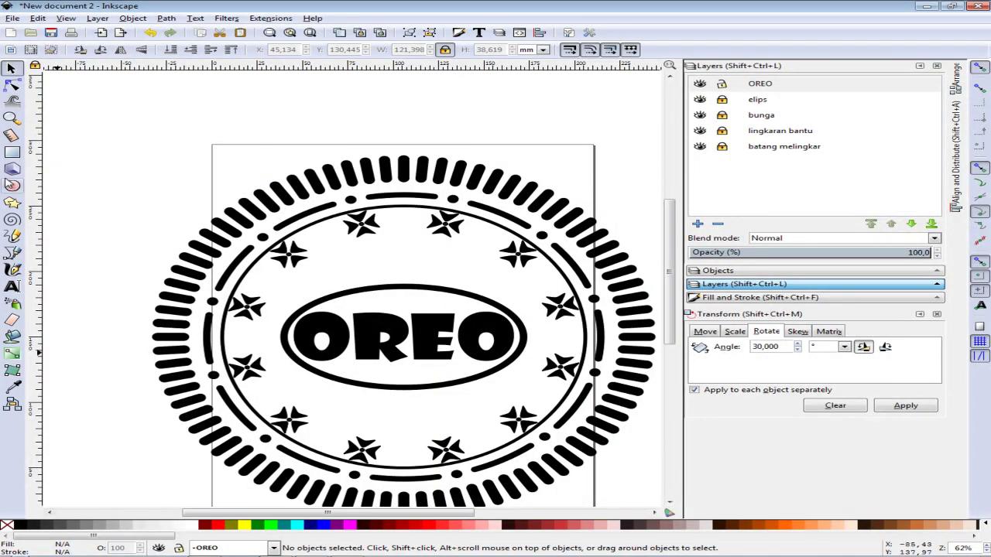
Add a new layer named PALANG.
click(698, 224)
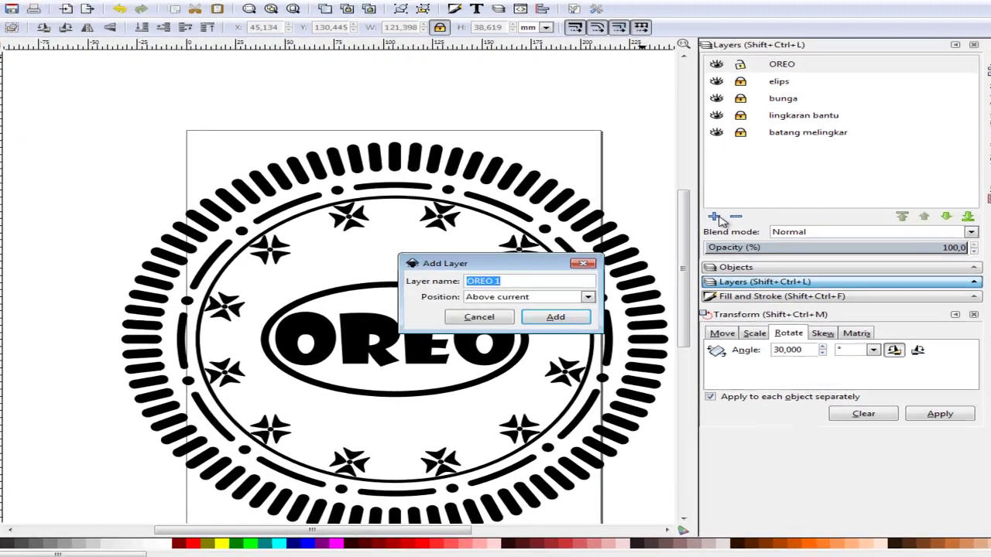
text(P)
text(NG)
key(Return)
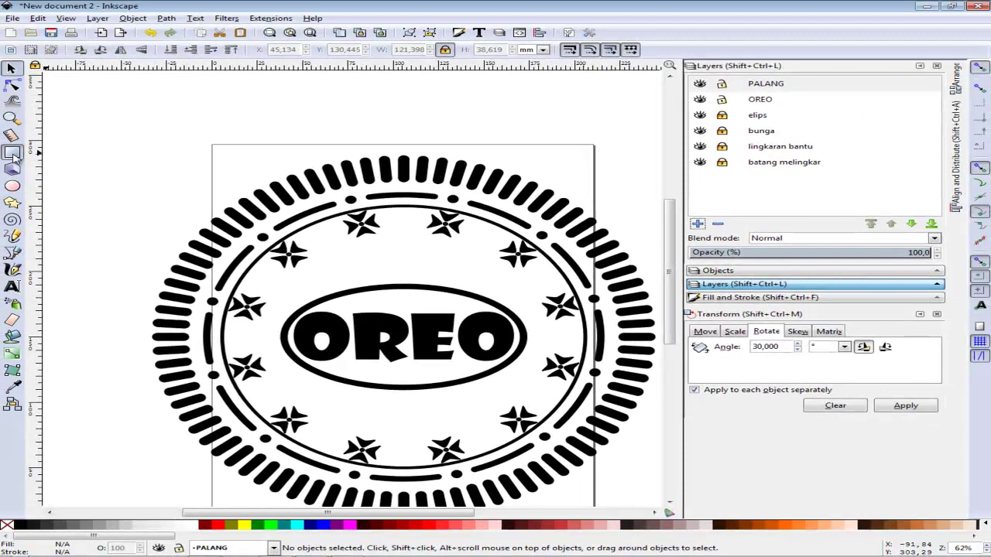
Draw a long thin rectangle above-left of the page and thin it with the Node tool.
key(r)
drag(101, 113, 197, 119)
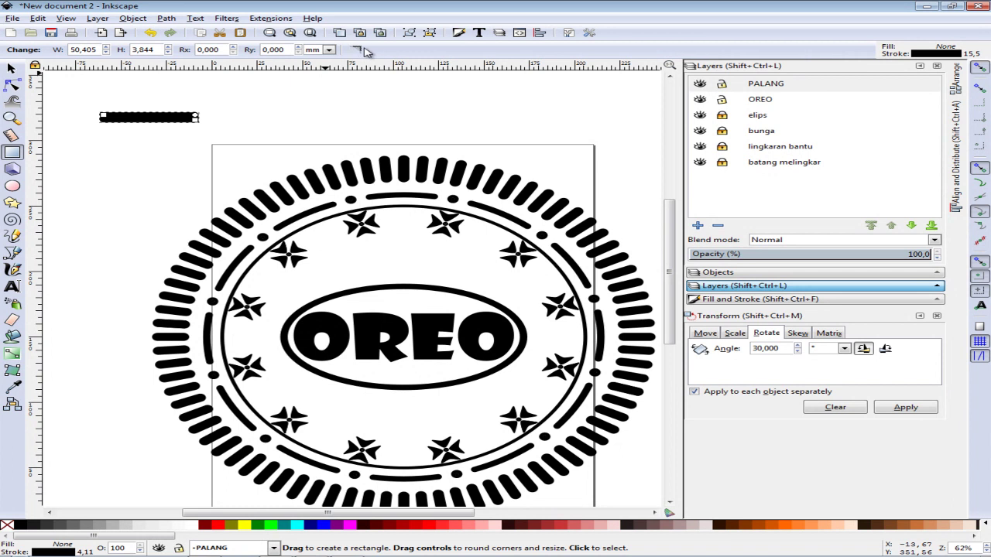
key(s)
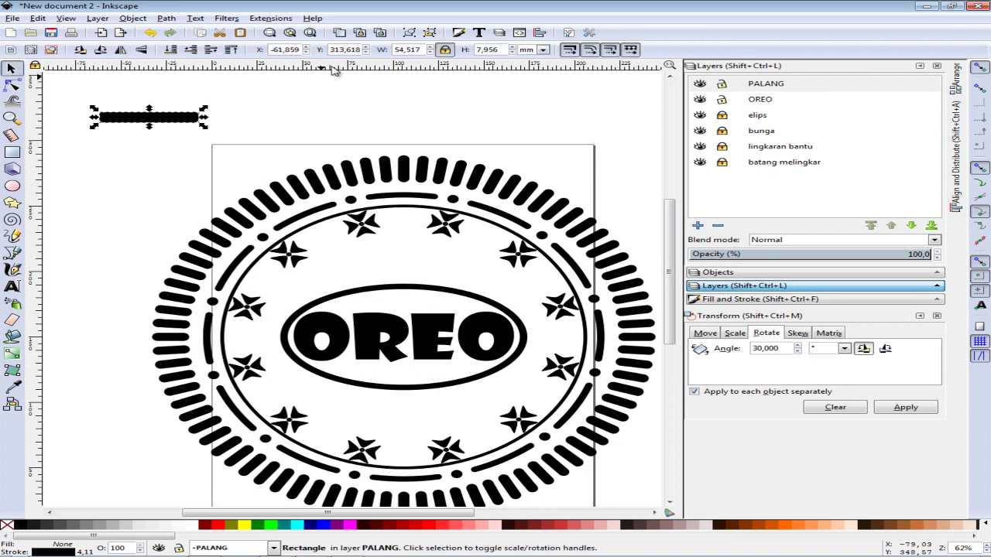
key(ctrl+z)
key(r)
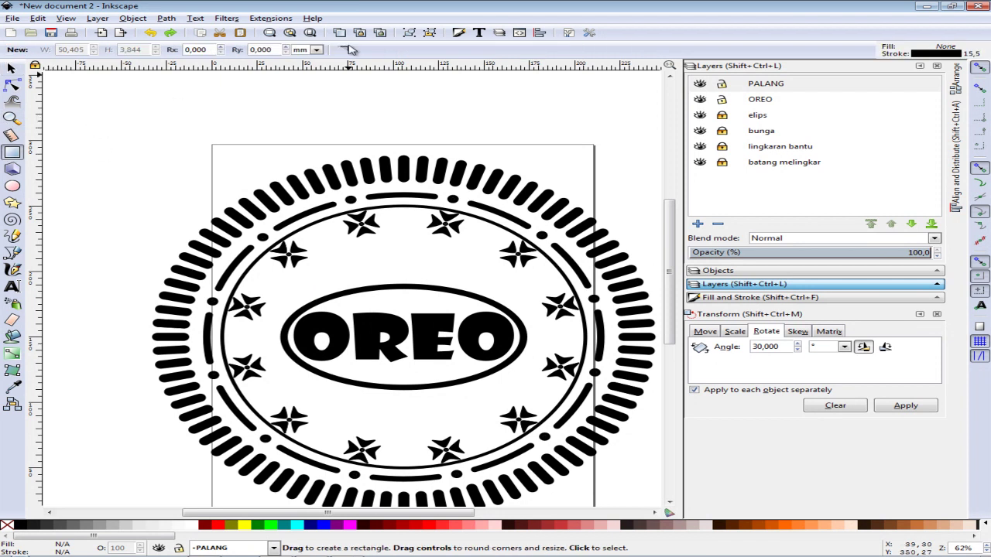
drag(110, 106, 220, 118)
click(784, 85)
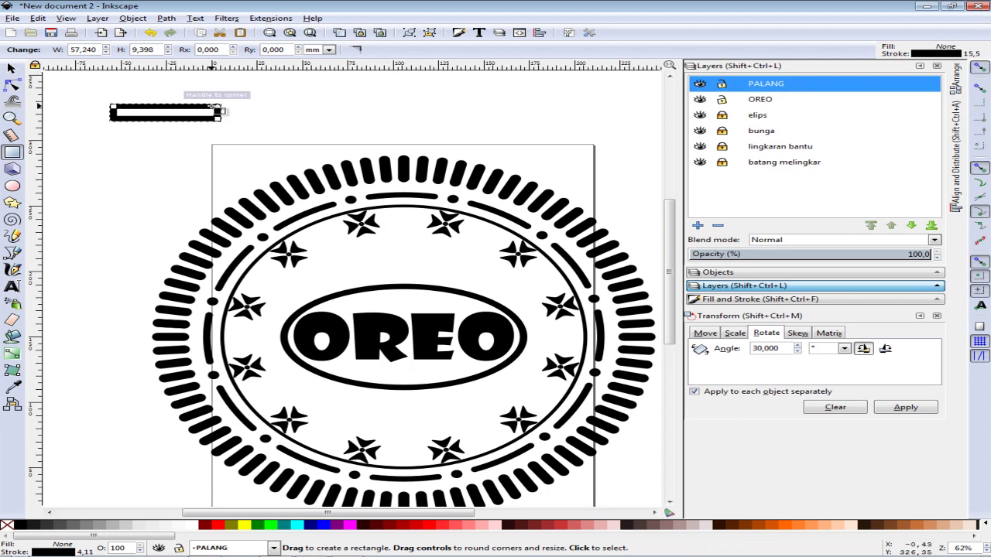
key(n)
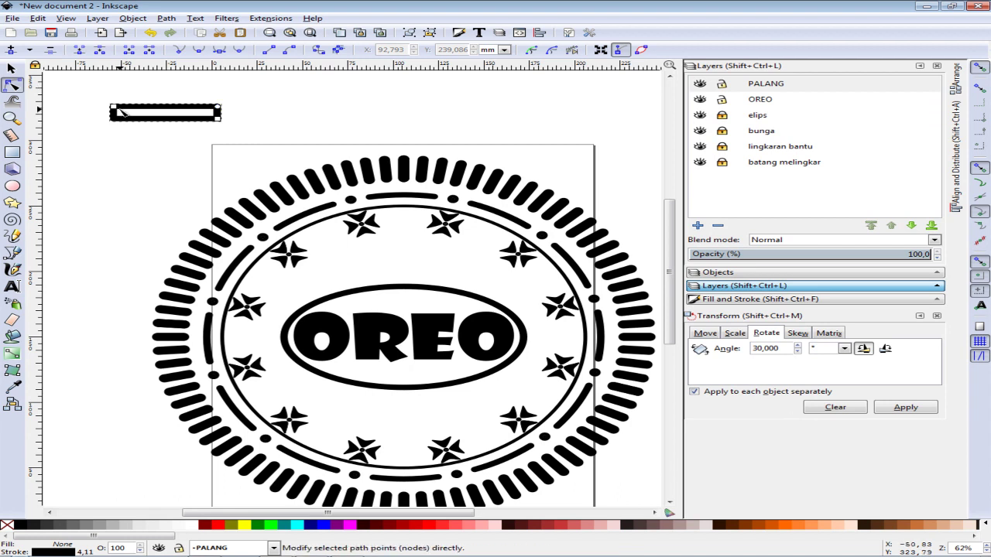
drag(113, 106, 115, 113)
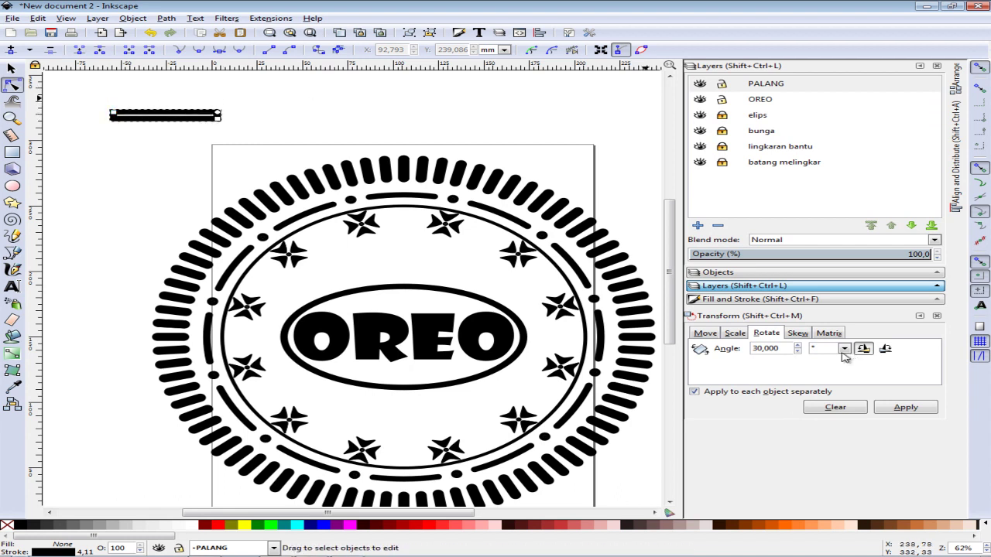
Give the bar a 0,612 mm stroke and a black fill.
click(808, 299)
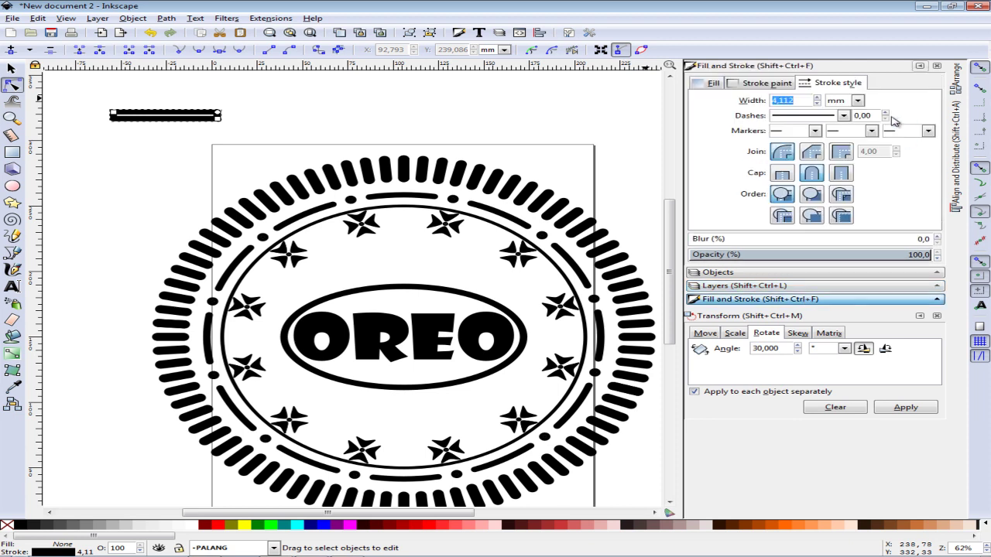
text(0,612)
key(Return)
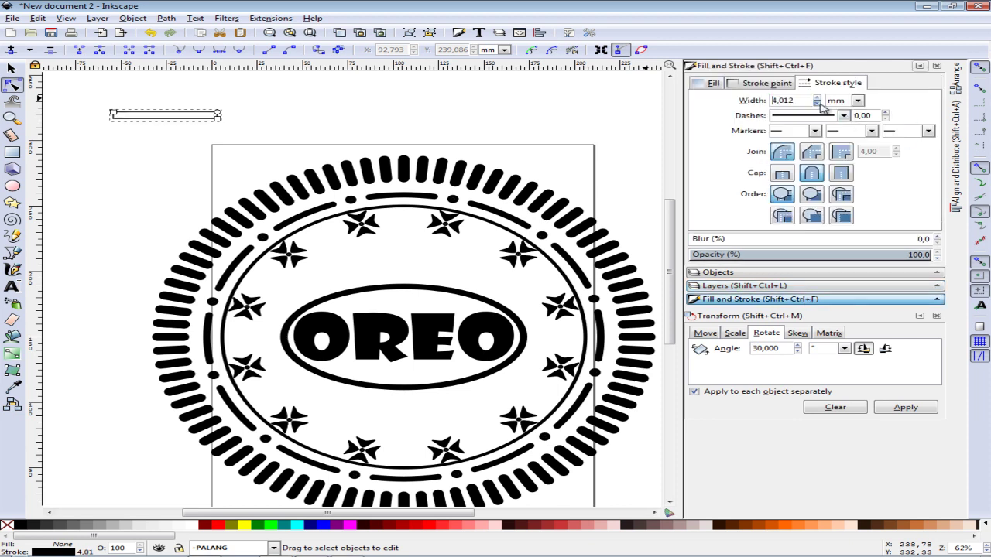
right_click(59, 548)
click(130, 413)
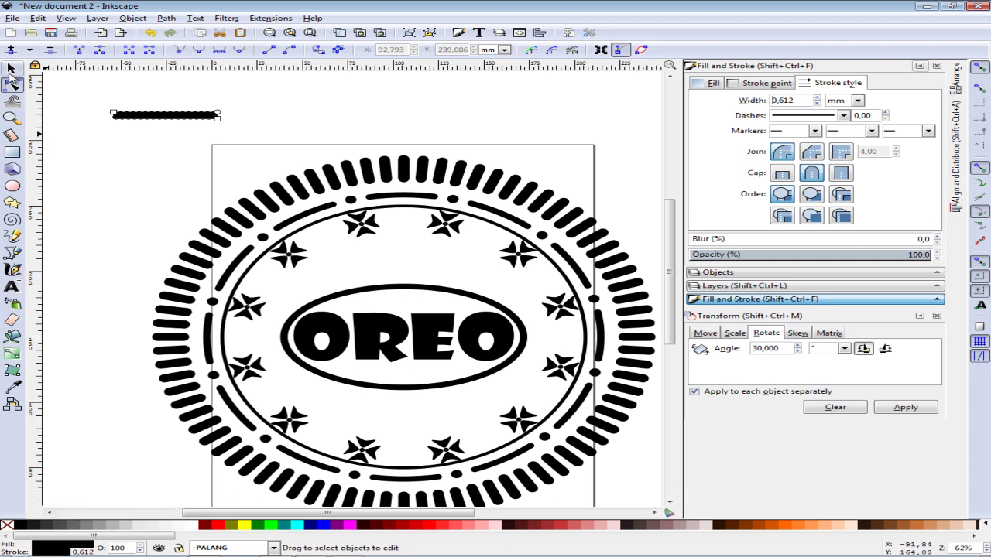
Duplicate the bar, enlarge the copy, and move it below the original.
click(66, 18)
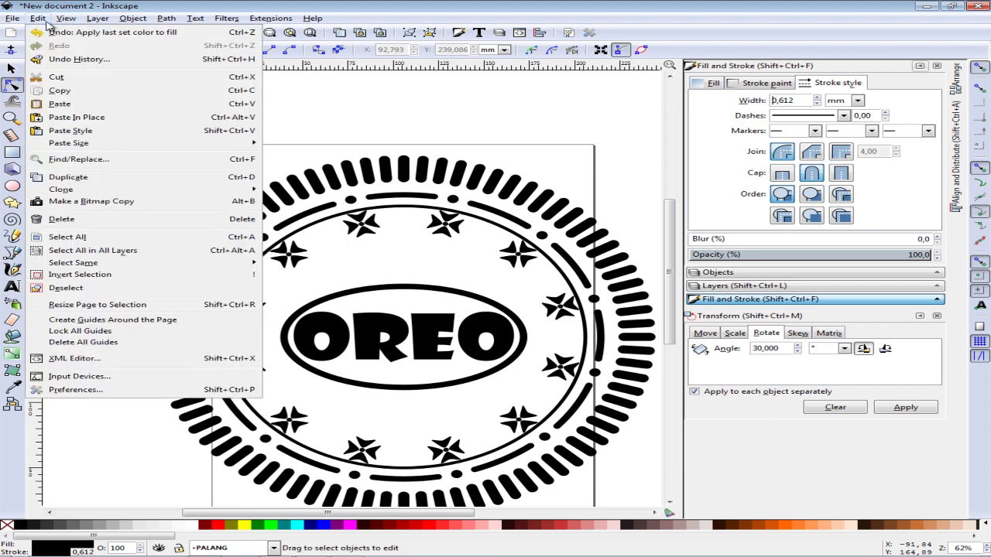
click(68, 178)
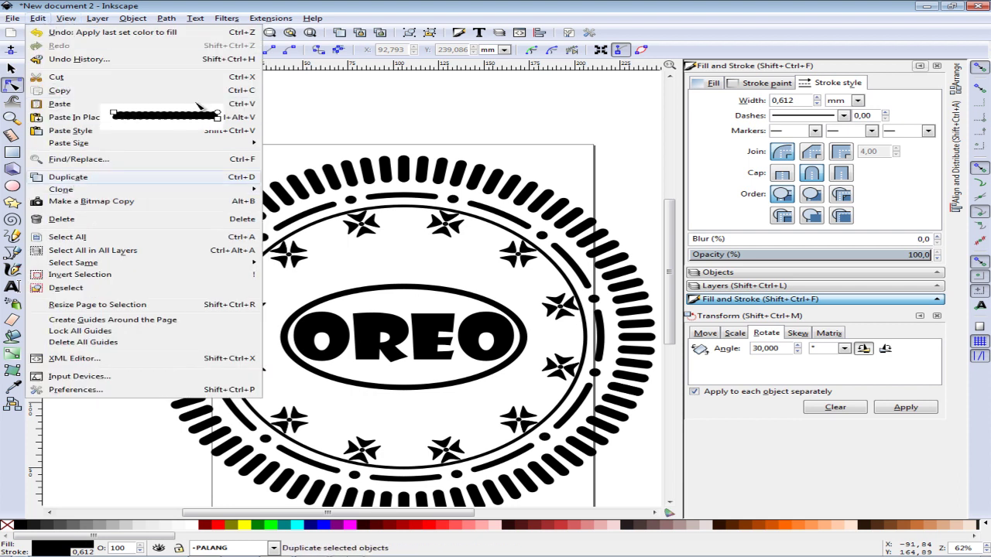
click(10, 68)
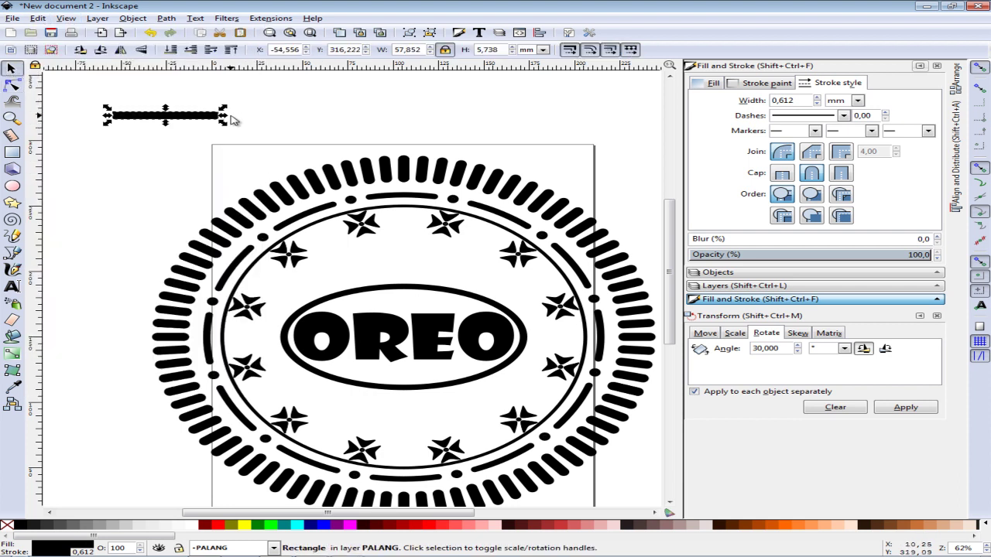
drag(225, 117, 260, 119)
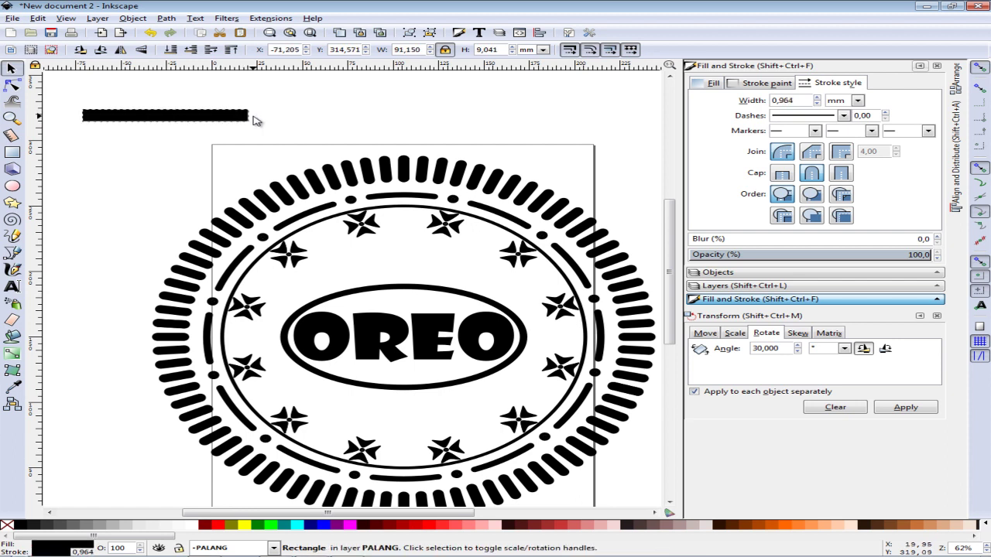
mouse_move(193, 118)
mouse_down()
mouse_move(193, 130)
mouse_move(170, 140)
mouse_up()
Rotate a bar upright to form the cross's vertical piece.
key(ctrl)
click(247, 126)
drag(256, 122, 184, 179)
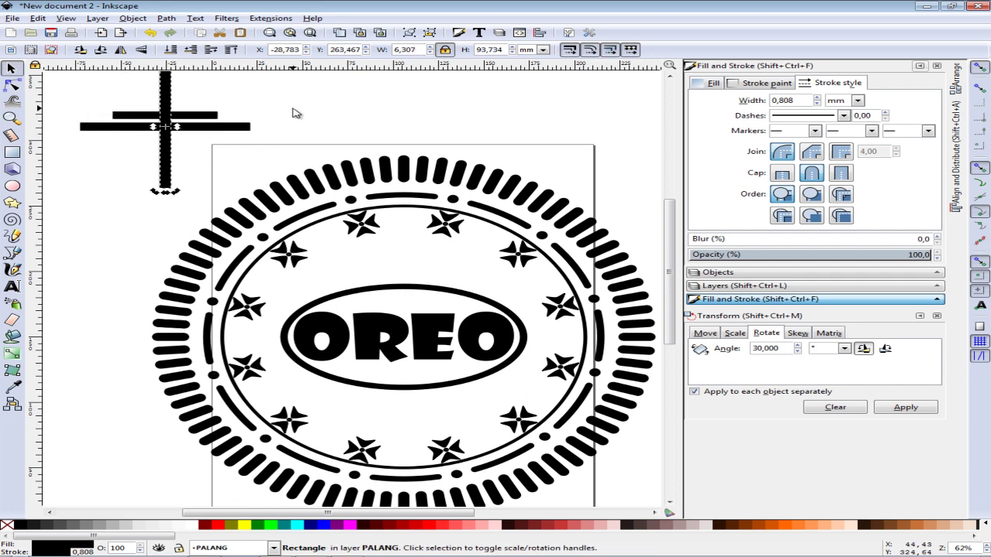
scroll(288, 120, up, 1)
click(287, 130)
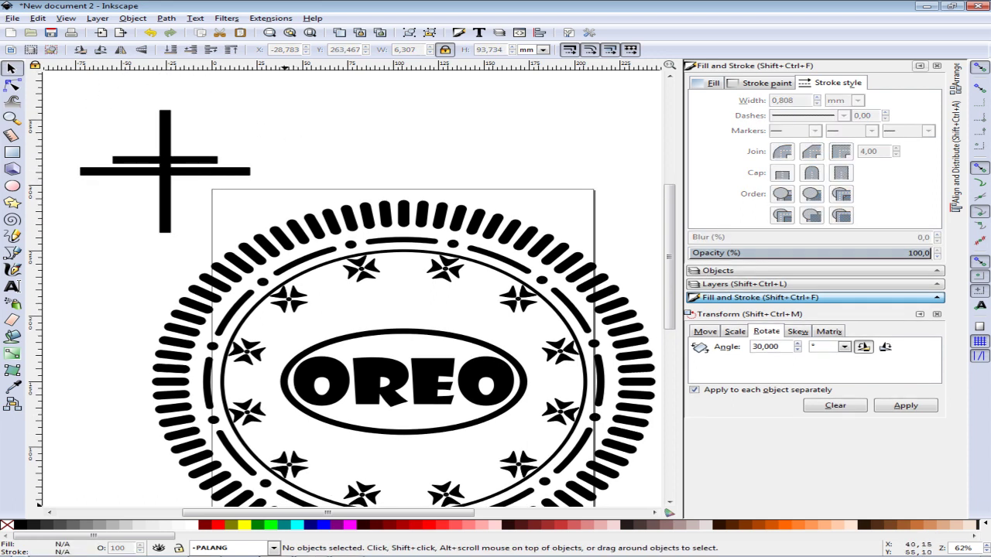
Shorten the vertical bar from both top and bottom, matching the reference.
key(alt+Tab)
key(alt+Tab)
click(163, 121)
drag(165, 108, 165, 141)
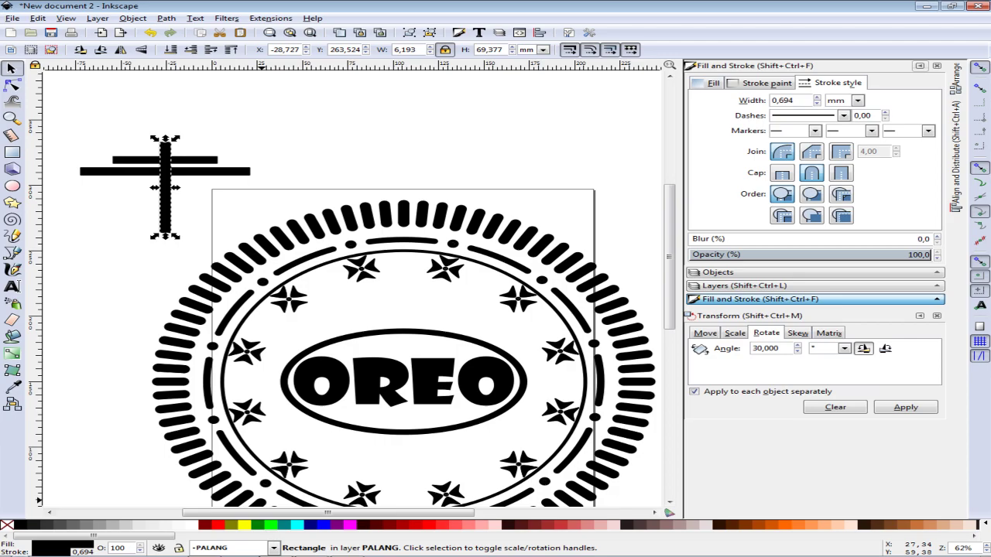
key(alt+Tab)
key(alt+Tab)
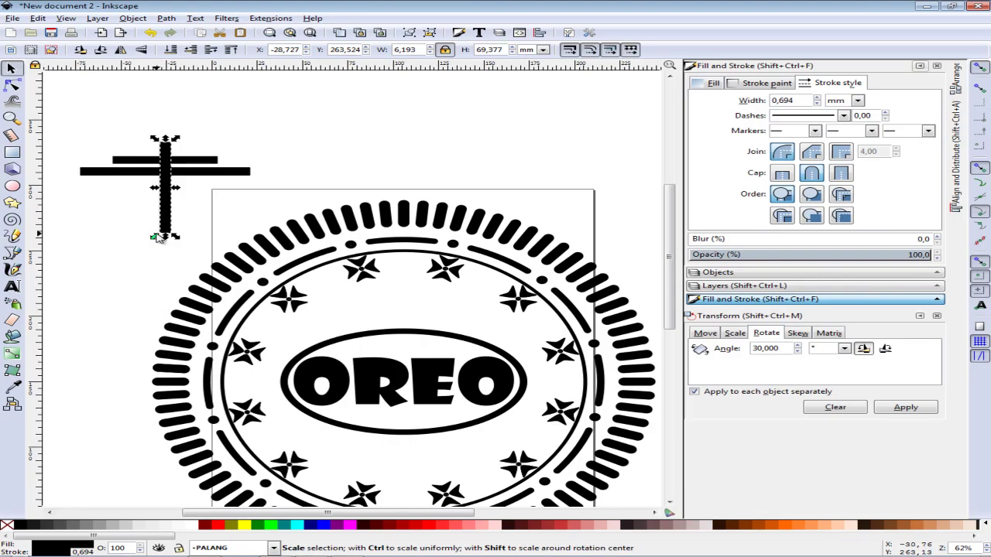
drag(157, 238, 173, 205)
Select all three bars of the cross together.
click(207, 152)
drag(281, 147, 203, 189)
drag(68, 124, 278, 208)
key(ctrl)
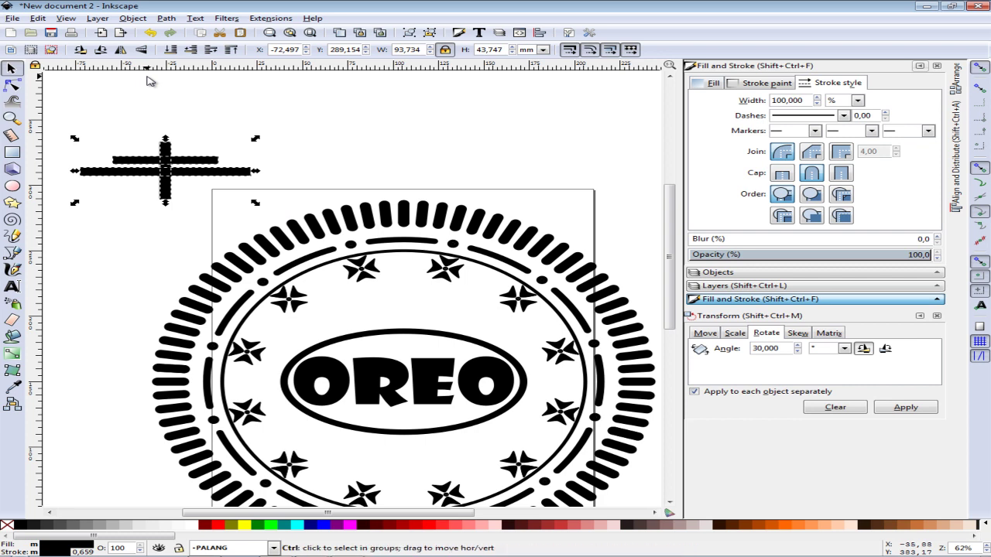
Group the three bars with Ctrl+G and move the cross above the OREO ellipse.
click(149, 80)
mouse_move(53, 114)
mouse_down()
mouse_move(208, 196)
mouse_move(283, 215)
mouse_up()
key(ctrl+g)
drag(192, 179, 418, 309)
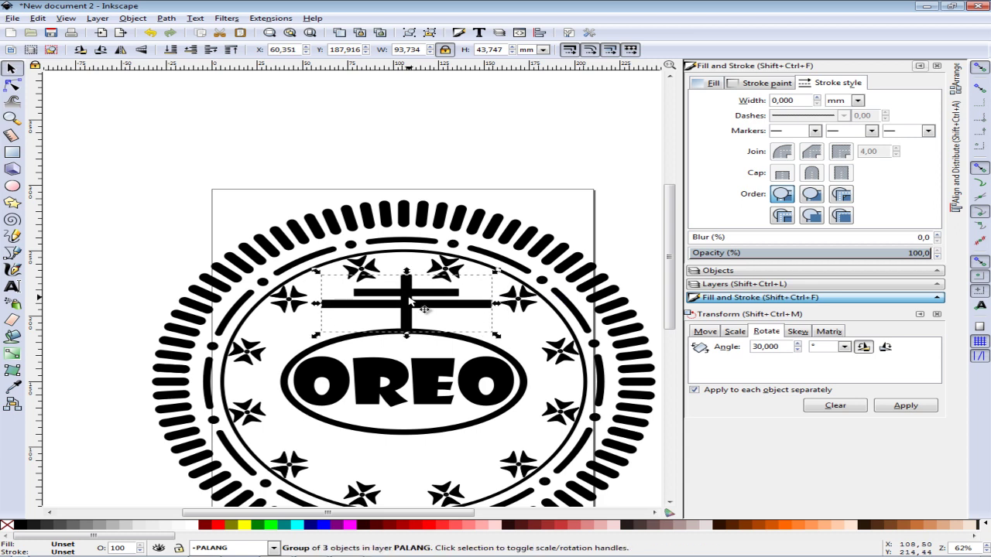
Deselect the cross, scroll over the drawing, and compare it with the Oreo reference.
key(alt+Tab)
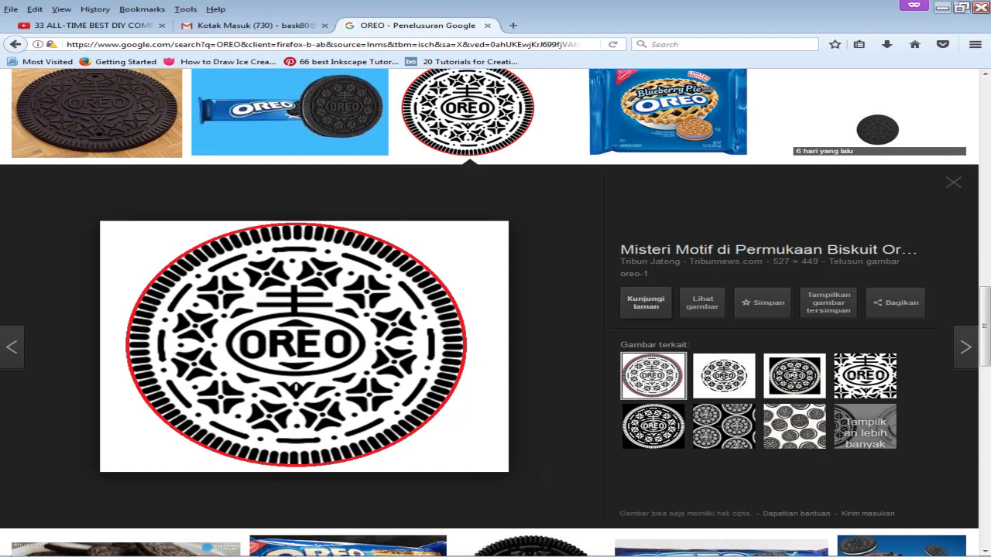
key(alt+Tab)
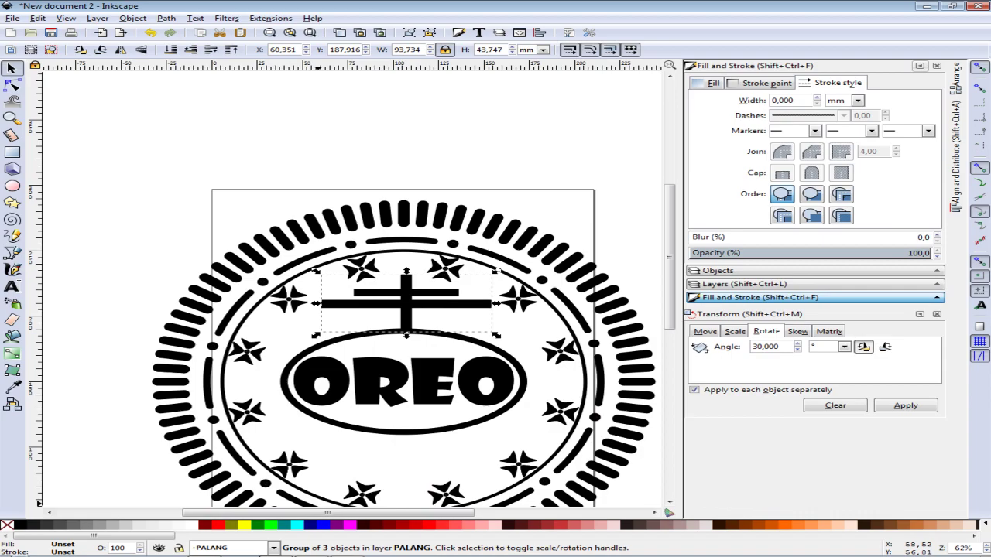
click(426, 178)
scroll(442, 193, down, 2)
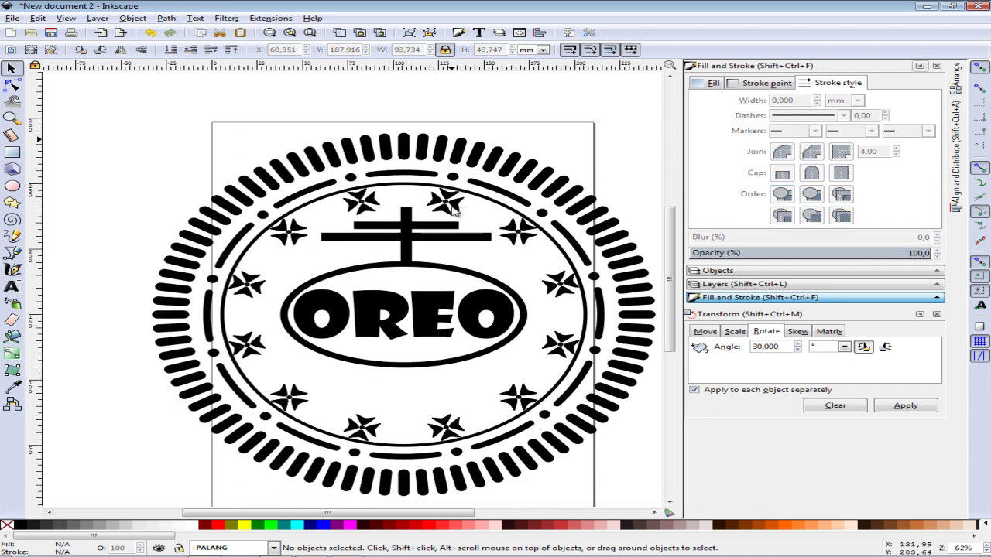
scroll(454, 210, down, 1)
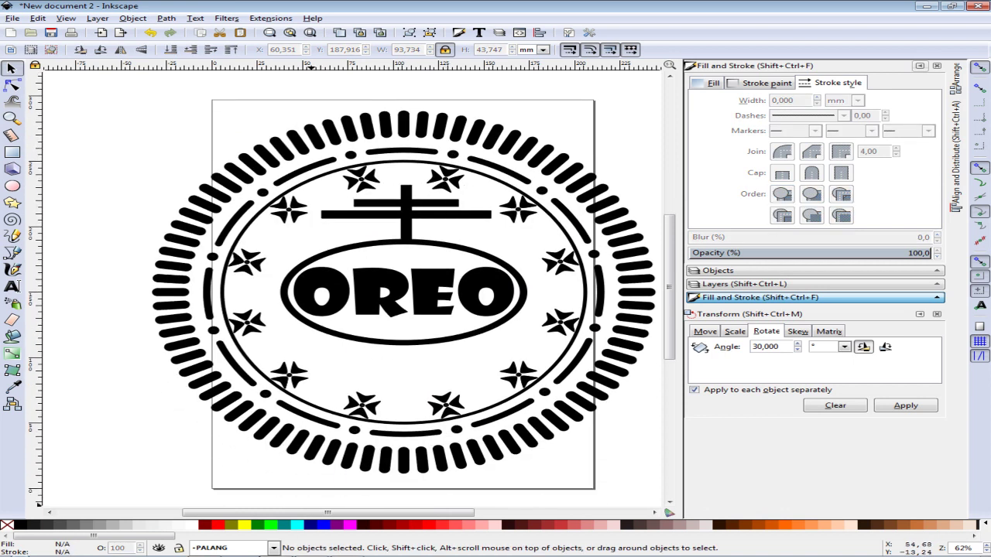
key(alt+Tab)
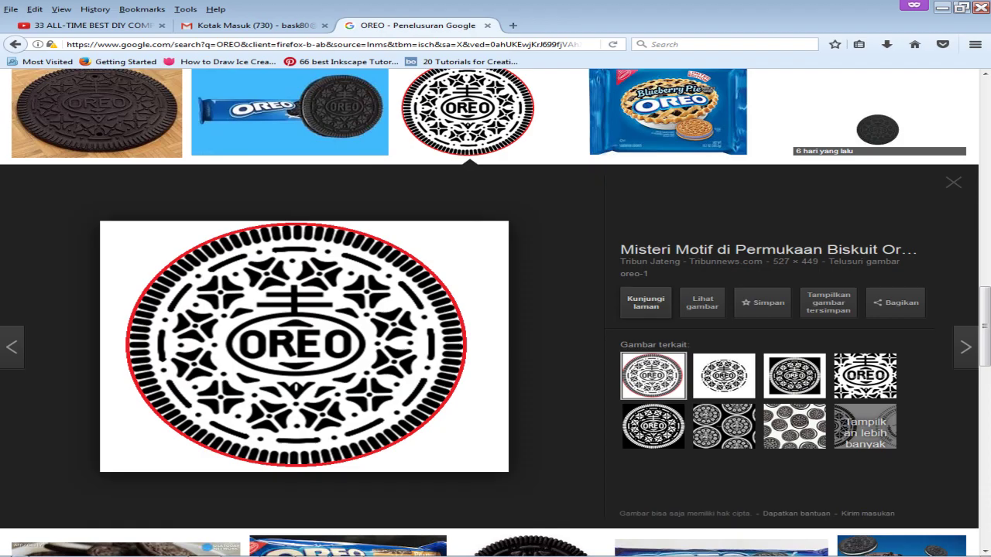
key(alt+Tab)
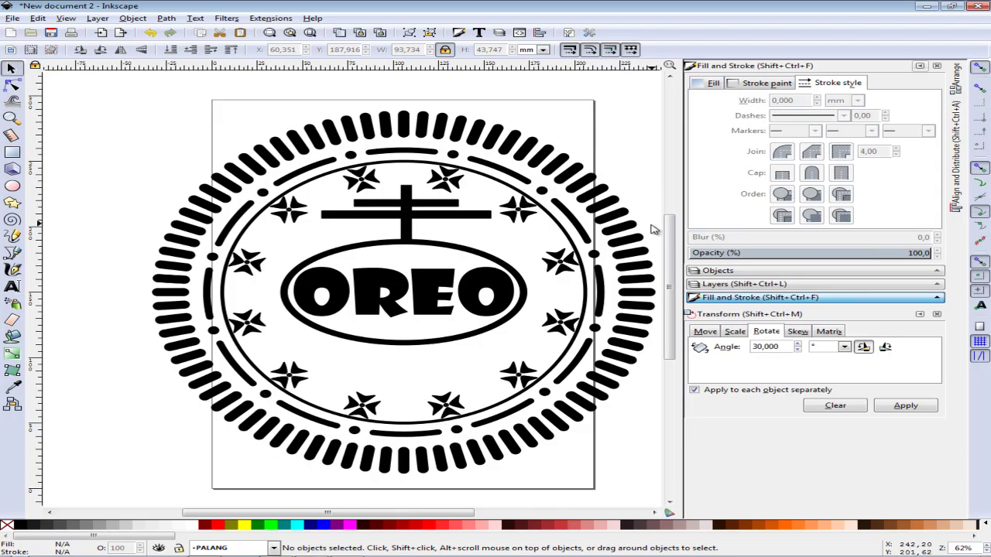
Type the note 'SAMPAI DI SINI AJA DI LANJUT' then 'SE' on a new line at the top-left.
click(12, 286)
click(144, 113)
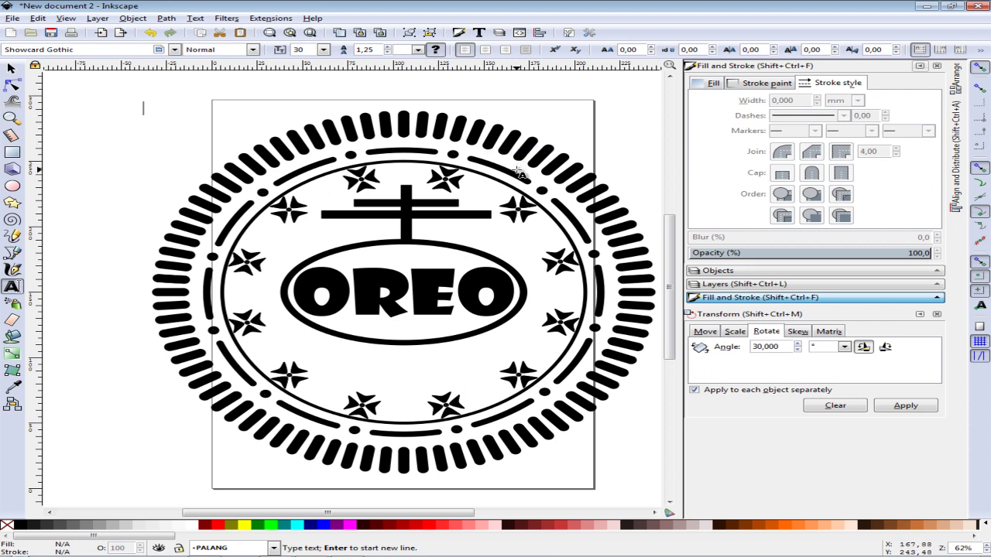
text(SMAP)
key(BackSpace)
text(AMPAI DI SIN)
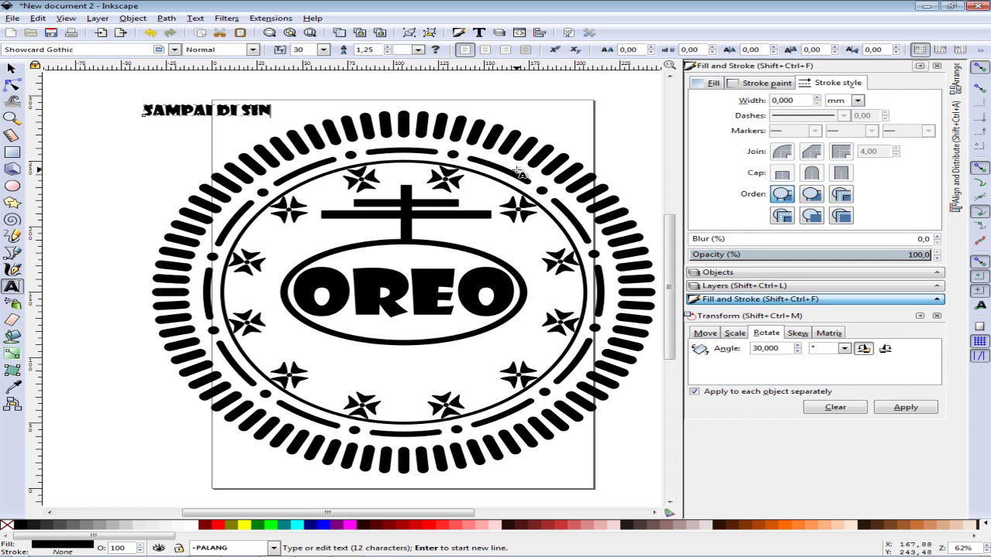
text(I AJA )
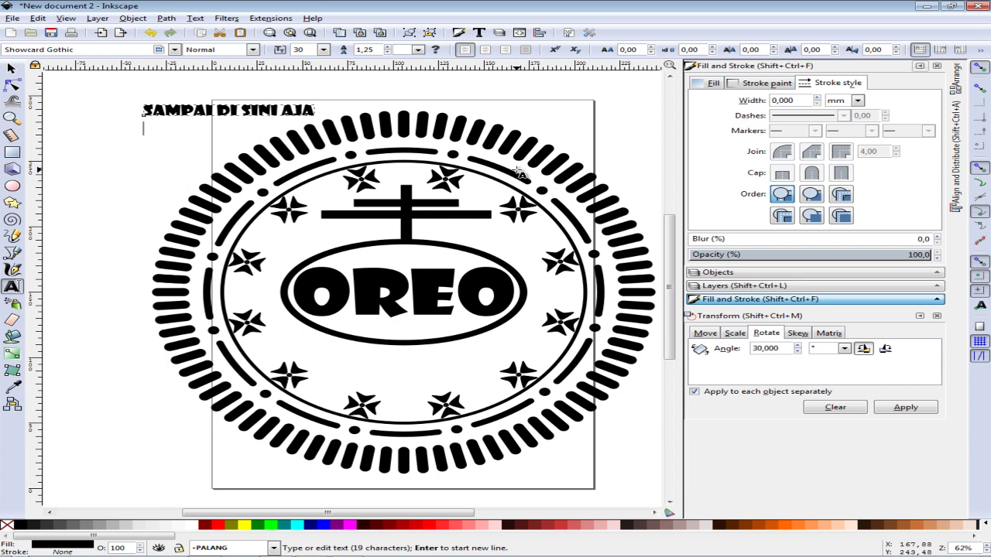
text(DI LANJUT)
key(Return)
text(SE)
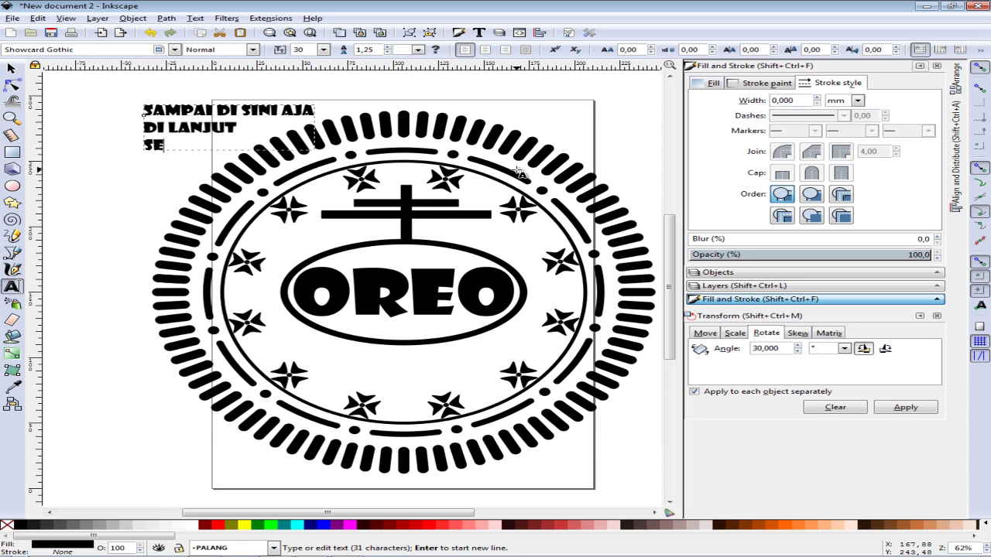